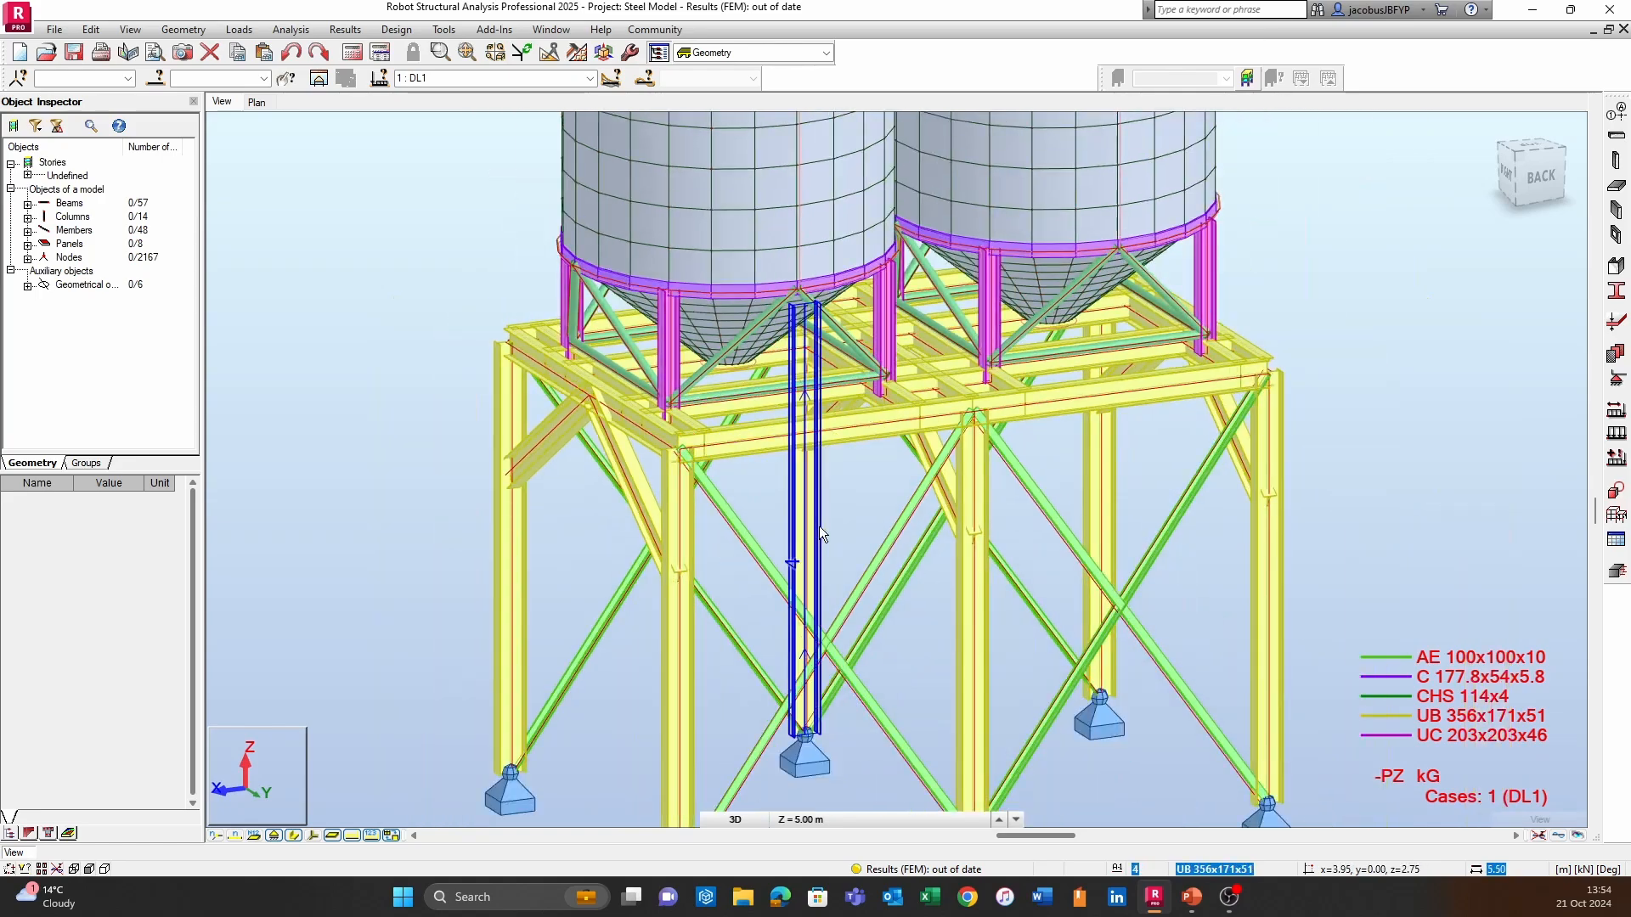
Examine the braced steel support frame, the hopper supports and the upper parts of the two silos.
middle_click_drag(819, 526, 811, 521, "shift")
scroll(811, 521, "down", 1)
middle_click_drag(874, 200, 765, 712)
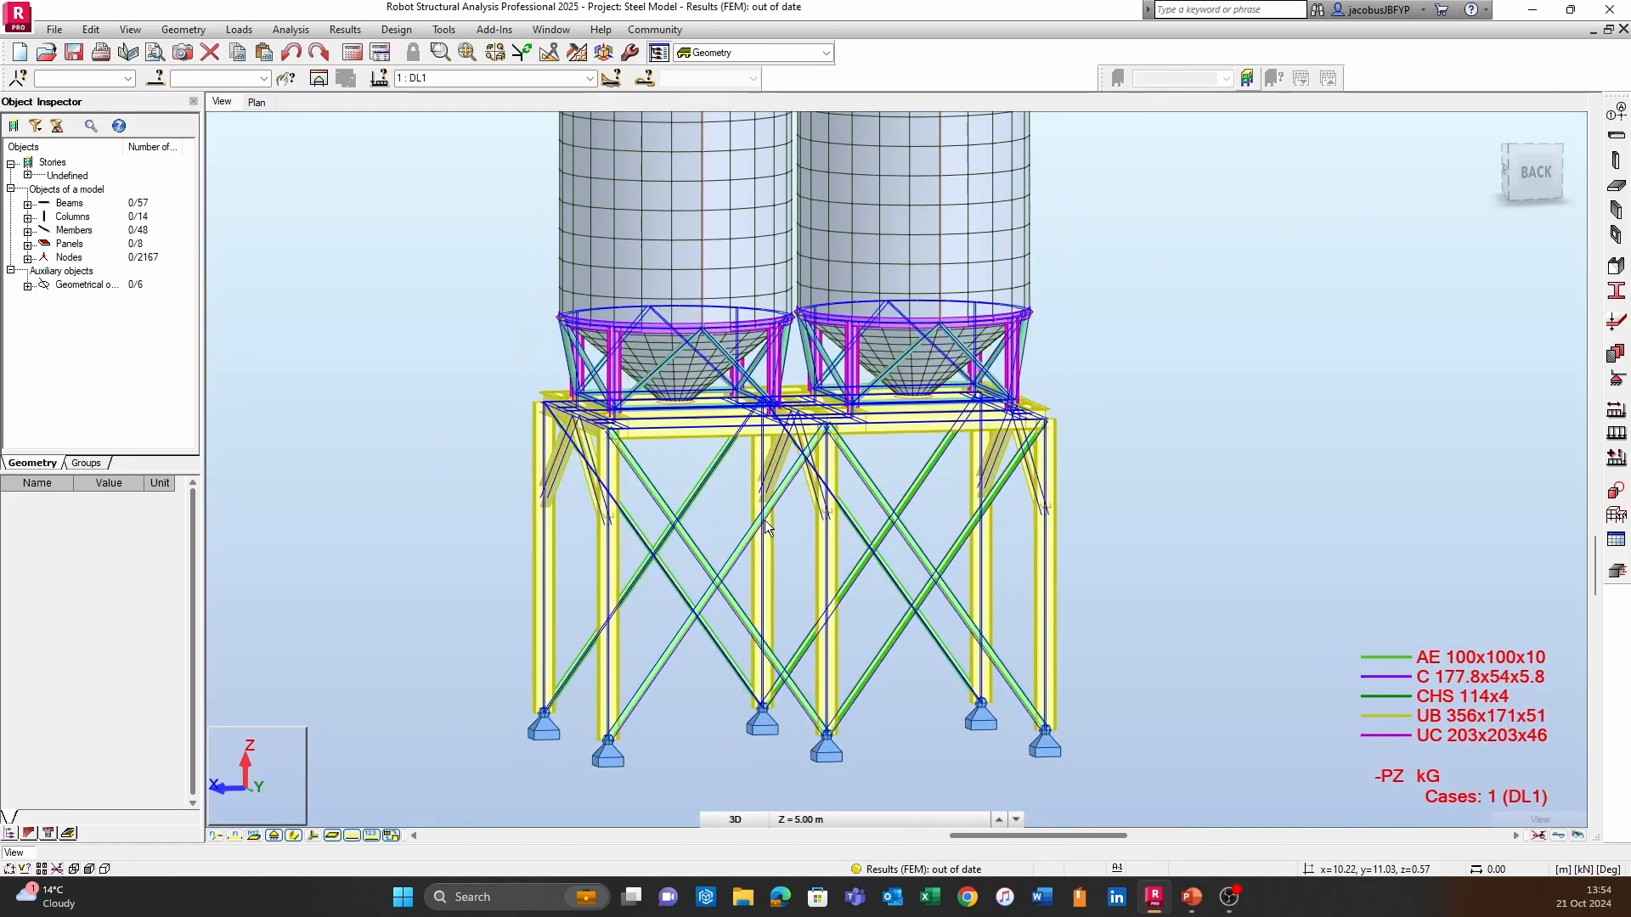
middle_click_drag(764, 519, 746, 735, "shift")
scroll(748, 406, "up", 3)
scroll(838, 502, "down", 2)
middle_click_drag(769, 399, 793, 799)
scroll(694, 273, "up", 1)
scroll(1161, 477, "down", 2)
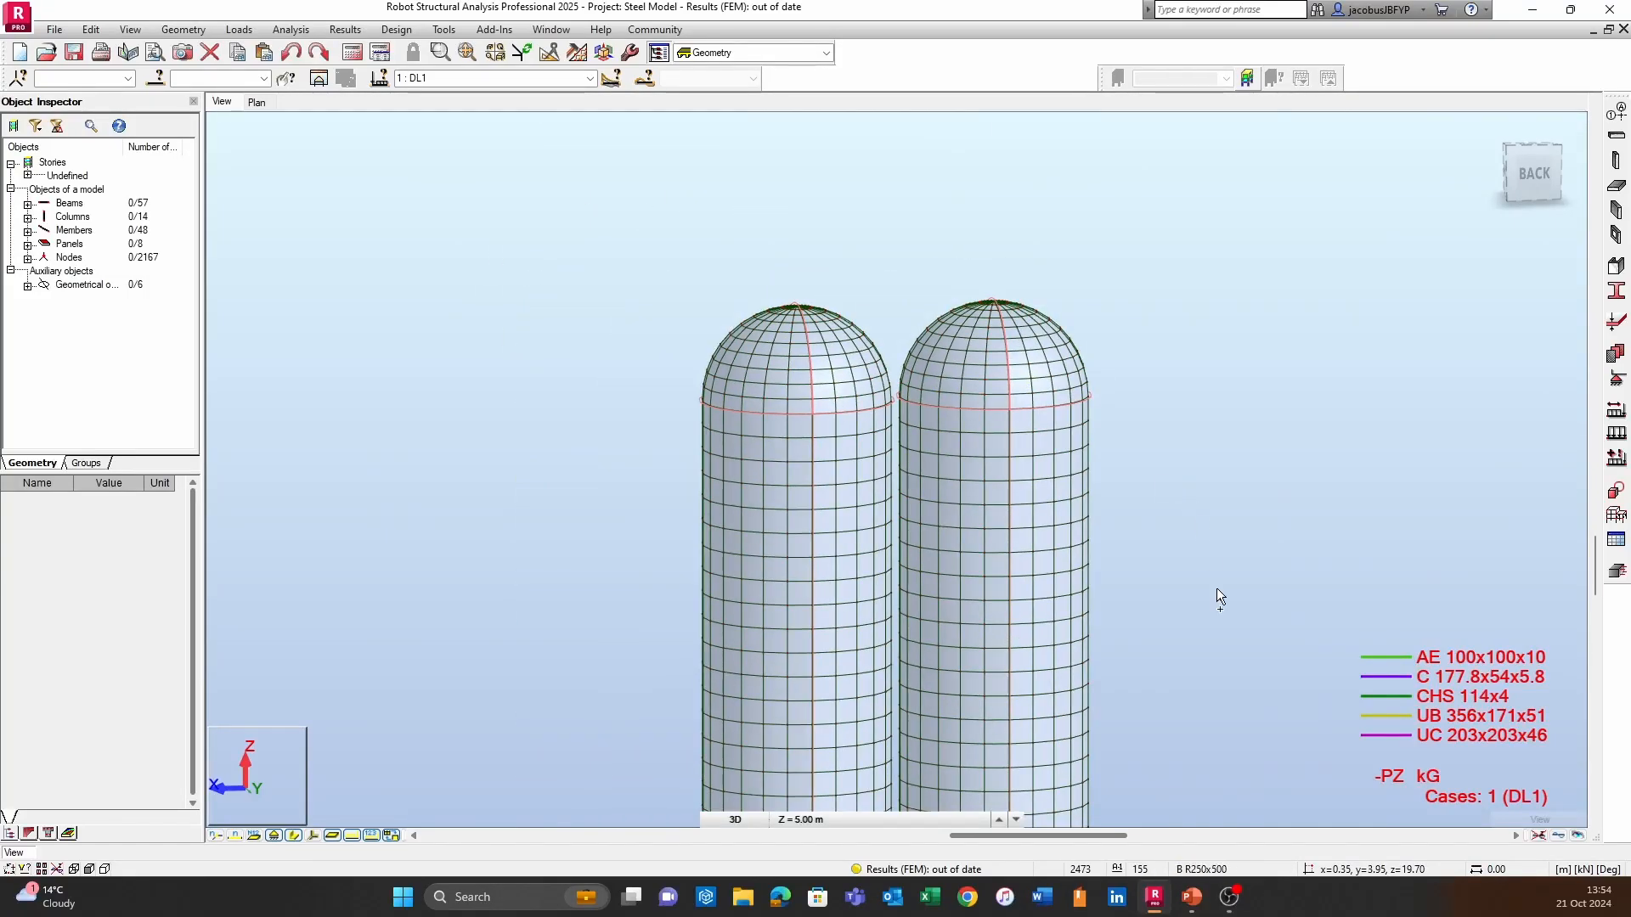
Examine the domed tops of the two silos from an angled view, followed by the structure's full height.
middle_click_drag(1217, 588, 1152, 590, "shift")
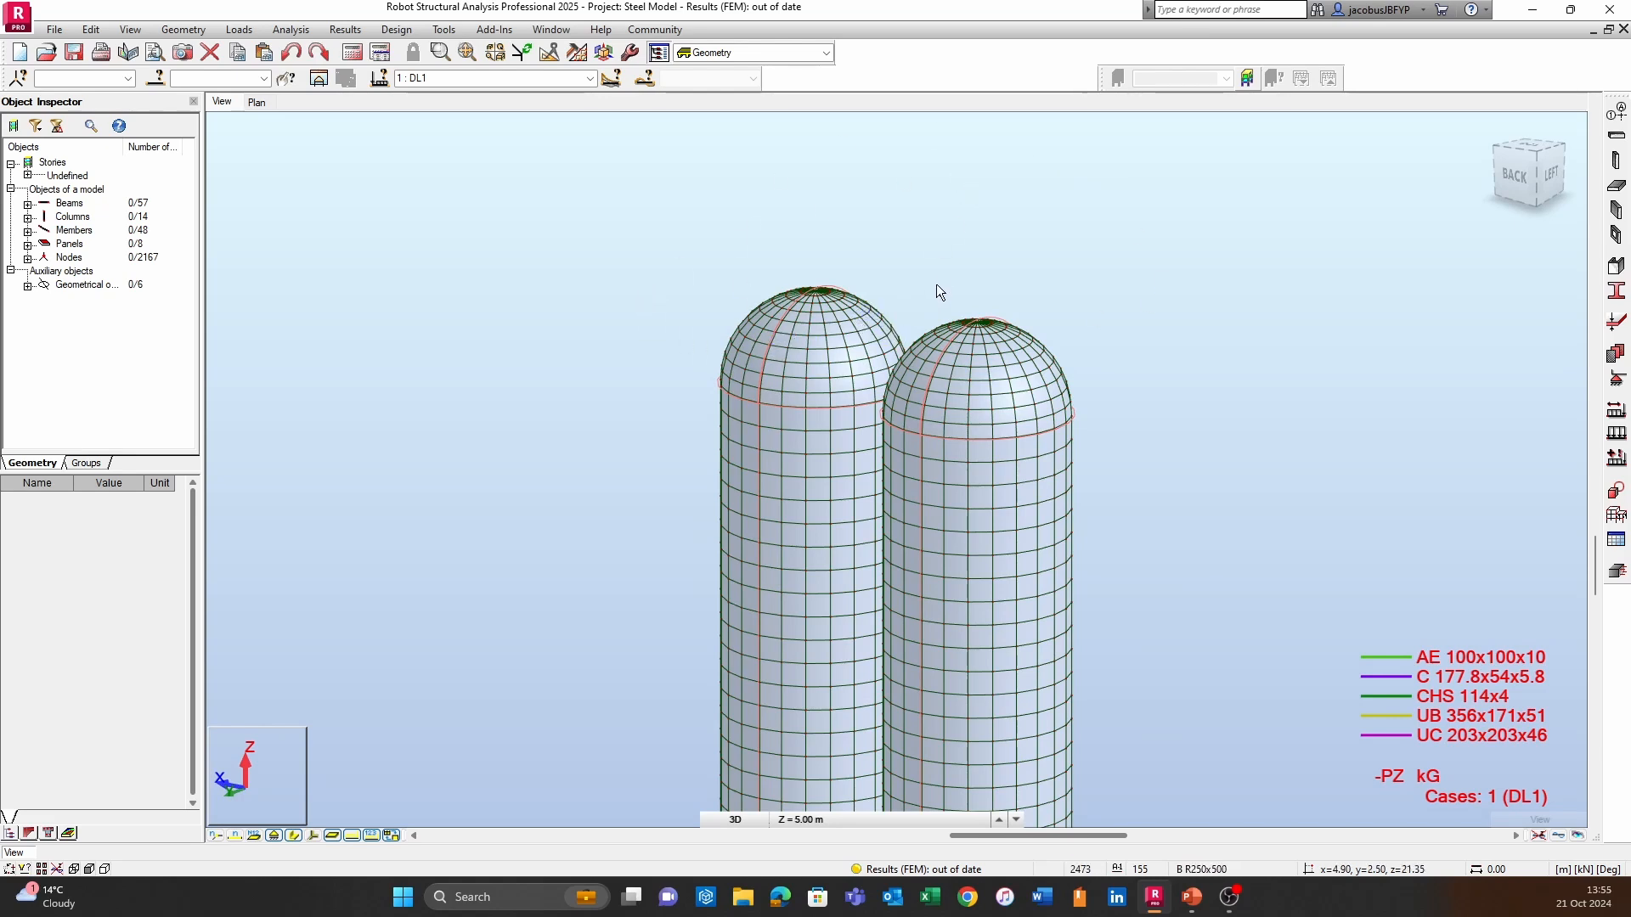
scroll(936, 283, "up", 2)
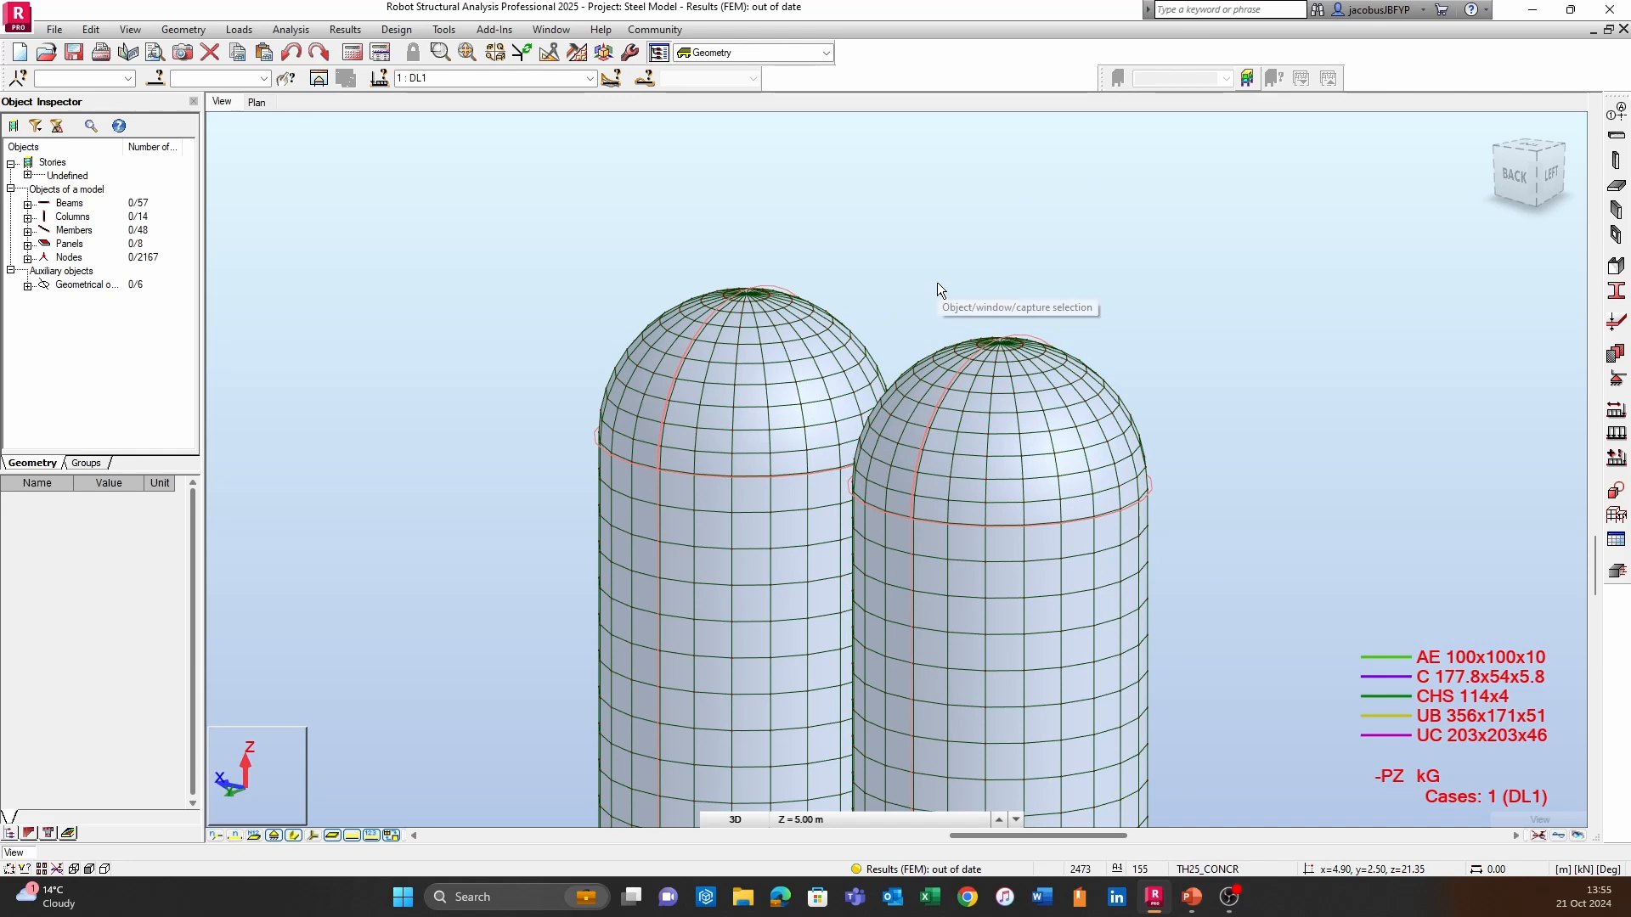
scroll(936, 282, "down", 1)
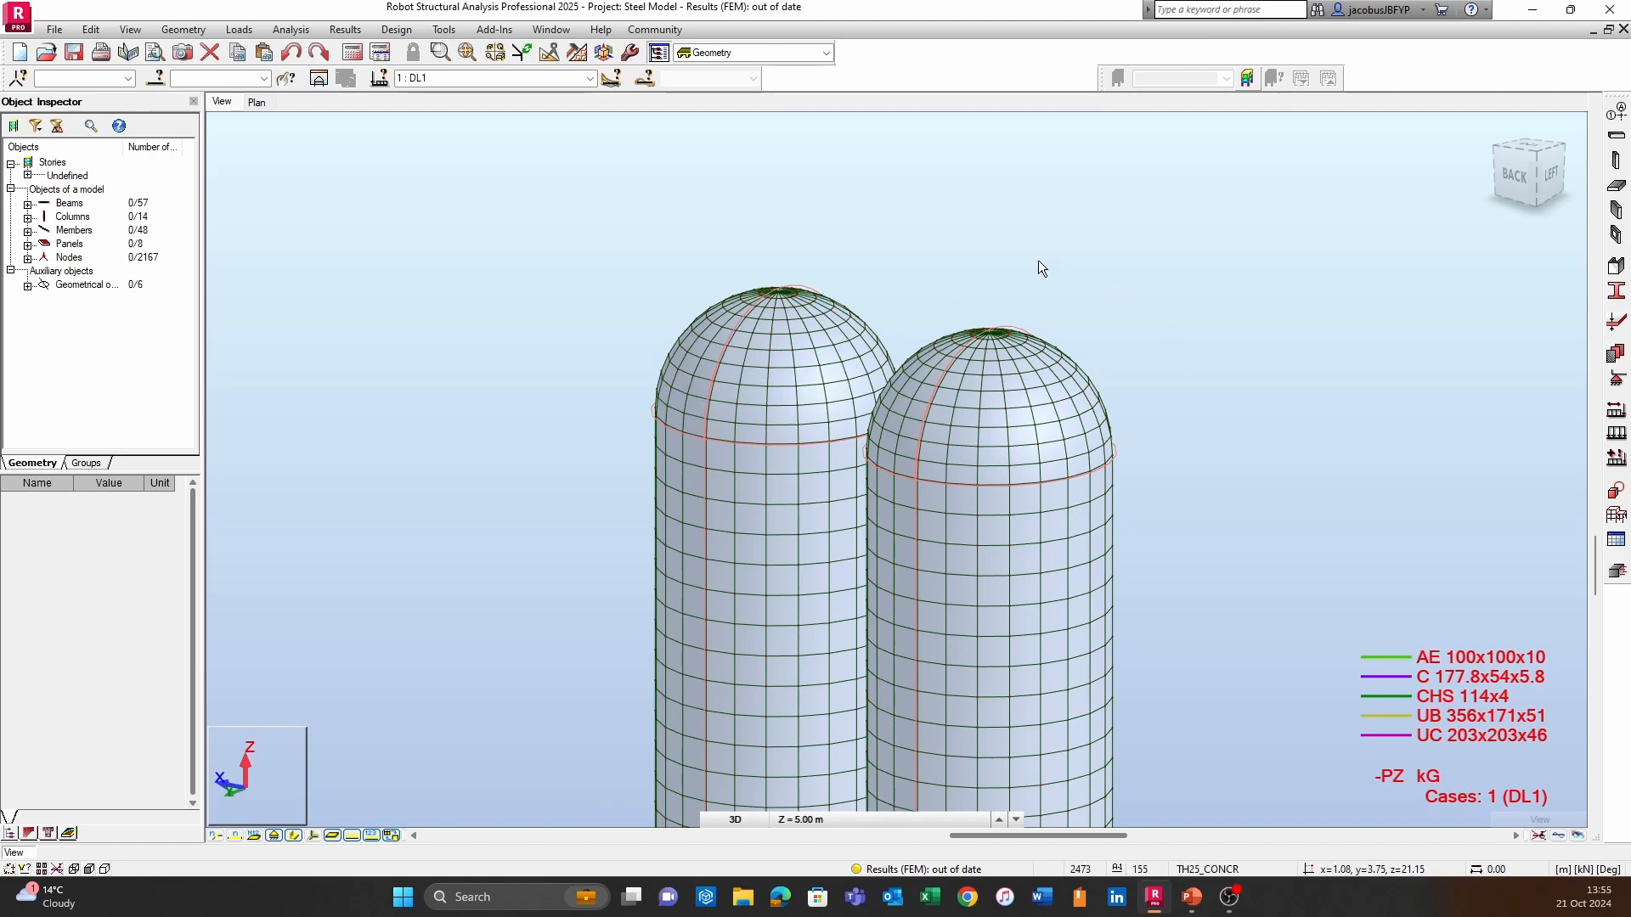
scroll(1038, 260, "down", 1)
scroll(1124, 514, "down", 1)
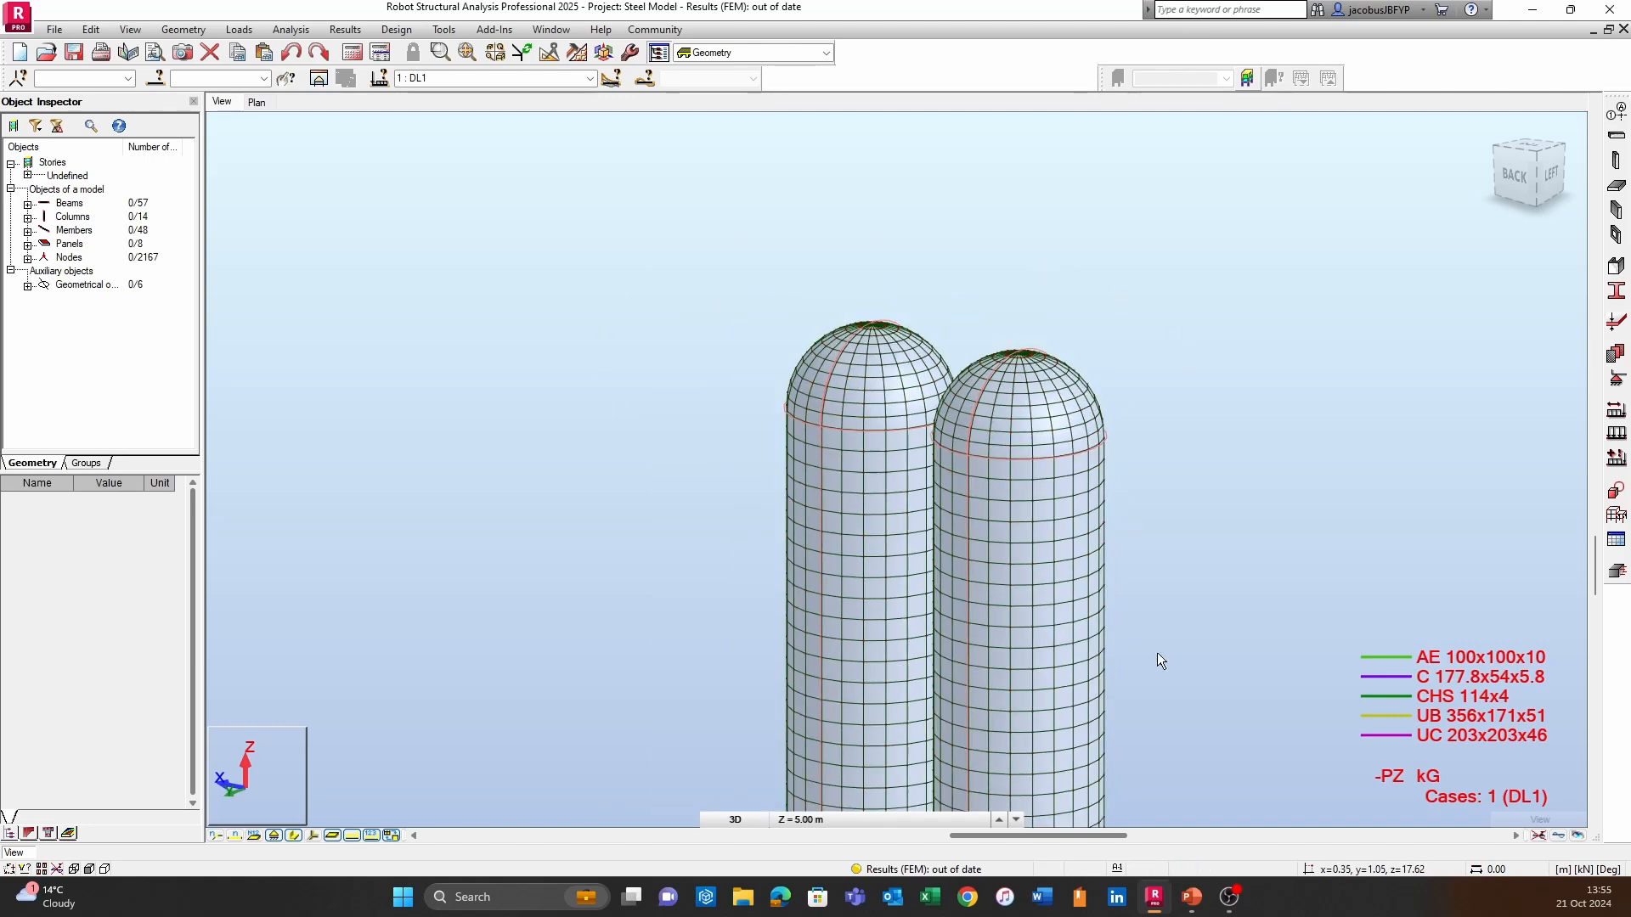
scroll(1157, 652, "down", 1)
middle_click_drag(1157, 653, 847, 345)
scroll(943, 329, "down", 1)
scroll(882, 433, "up", 1)
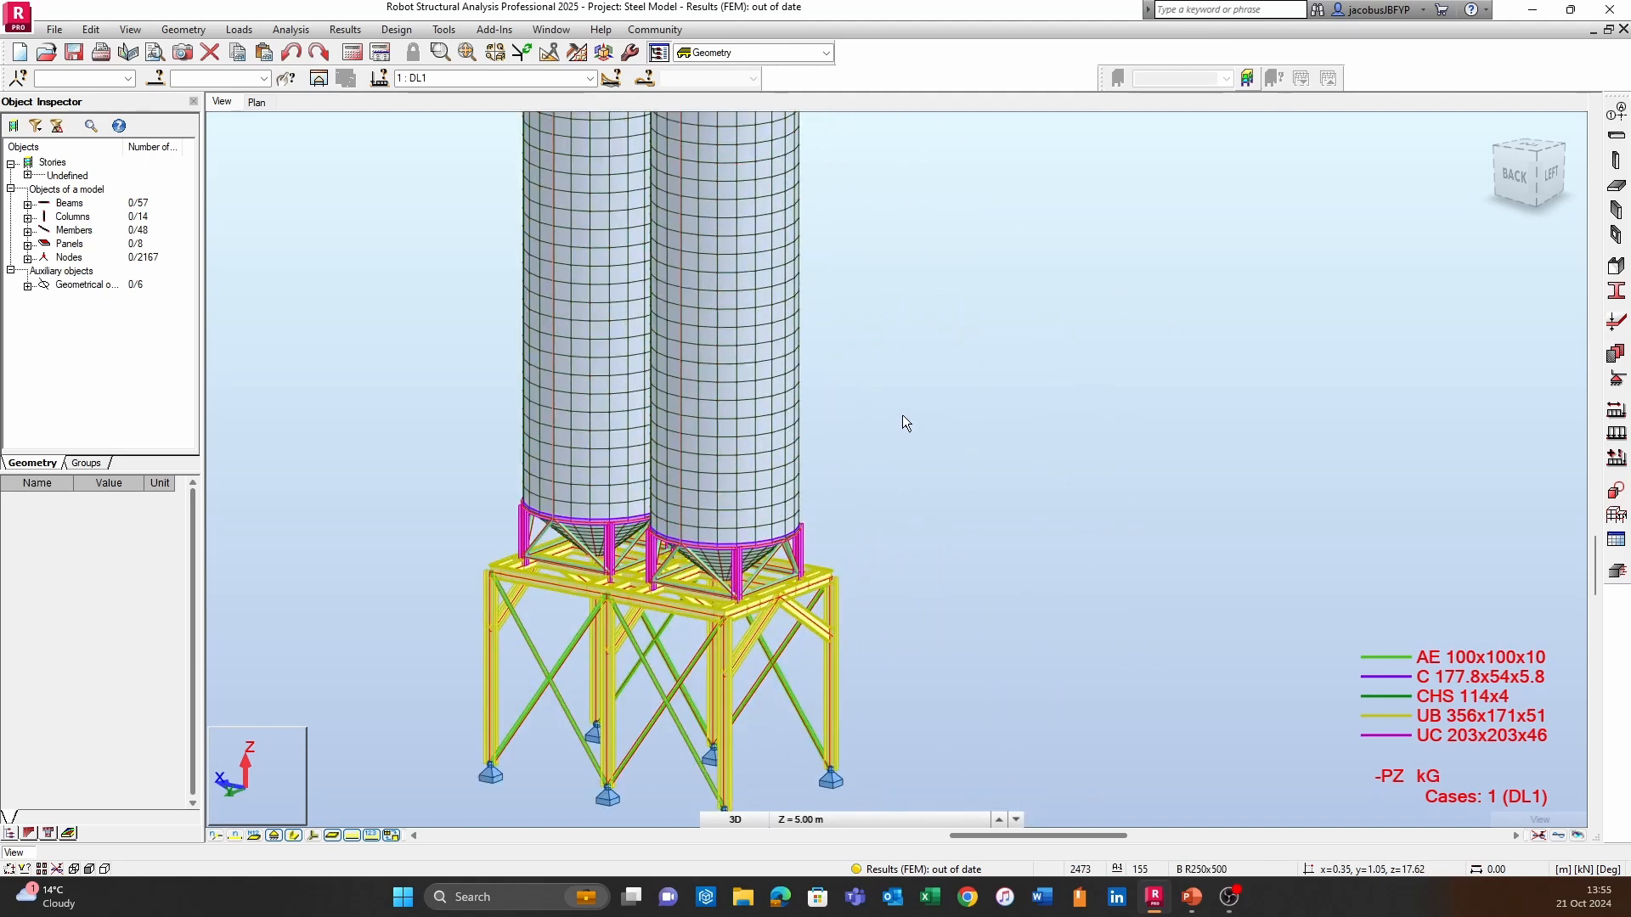
middle_click_drag(836, 244, 916, 463)
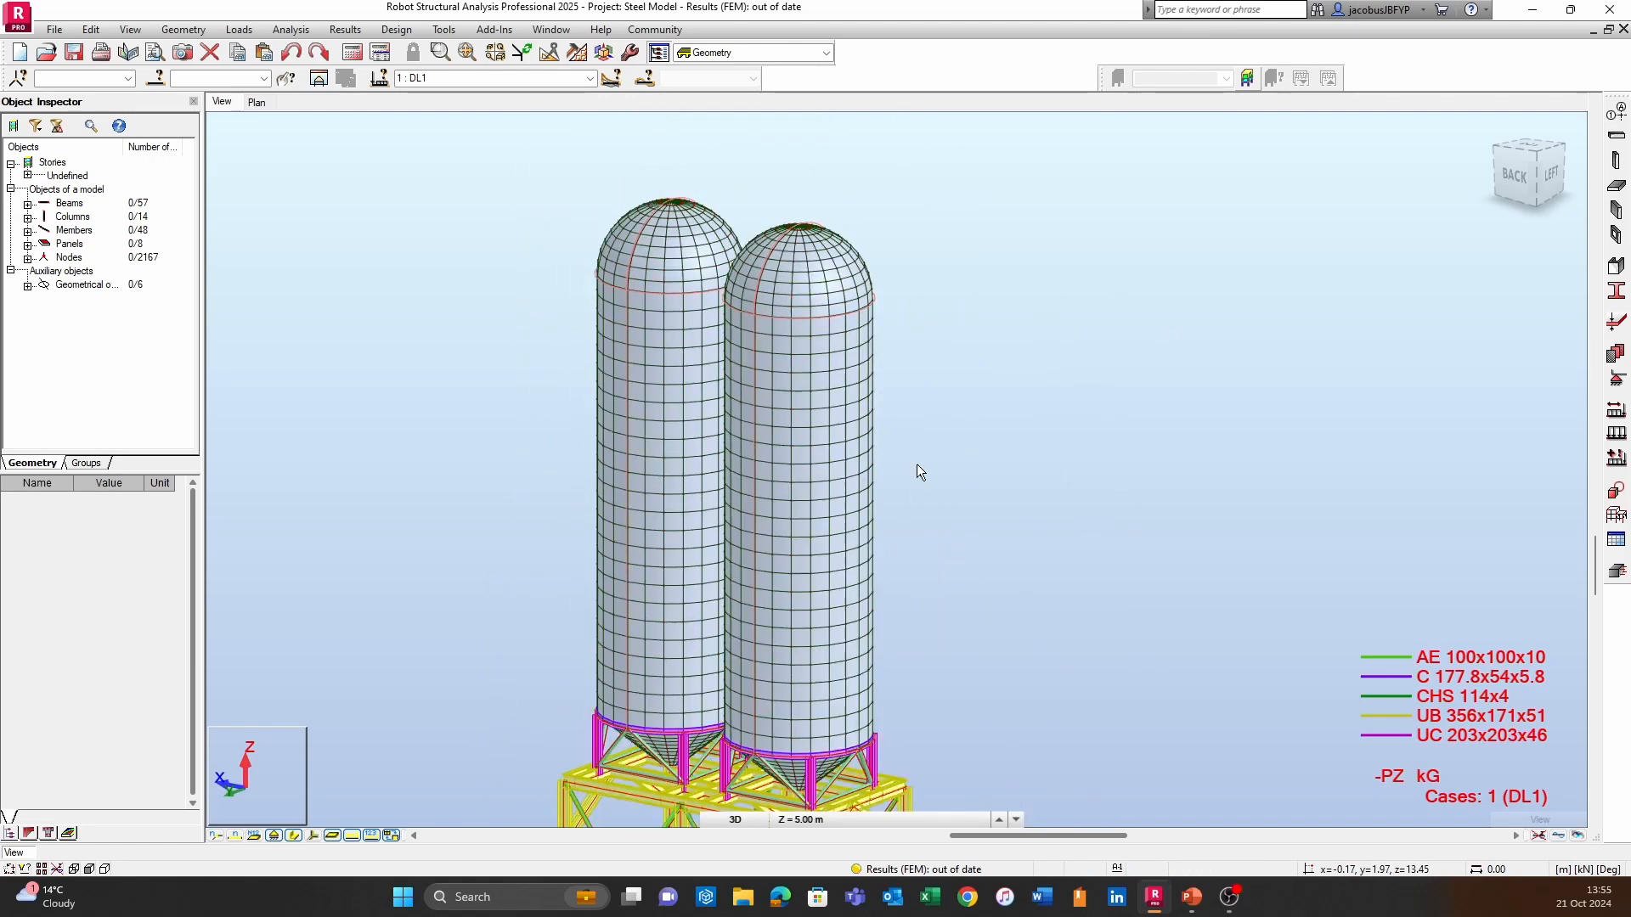
Display load case DL2 and inspect its loads on the silo structure.
left_click(590, 78)
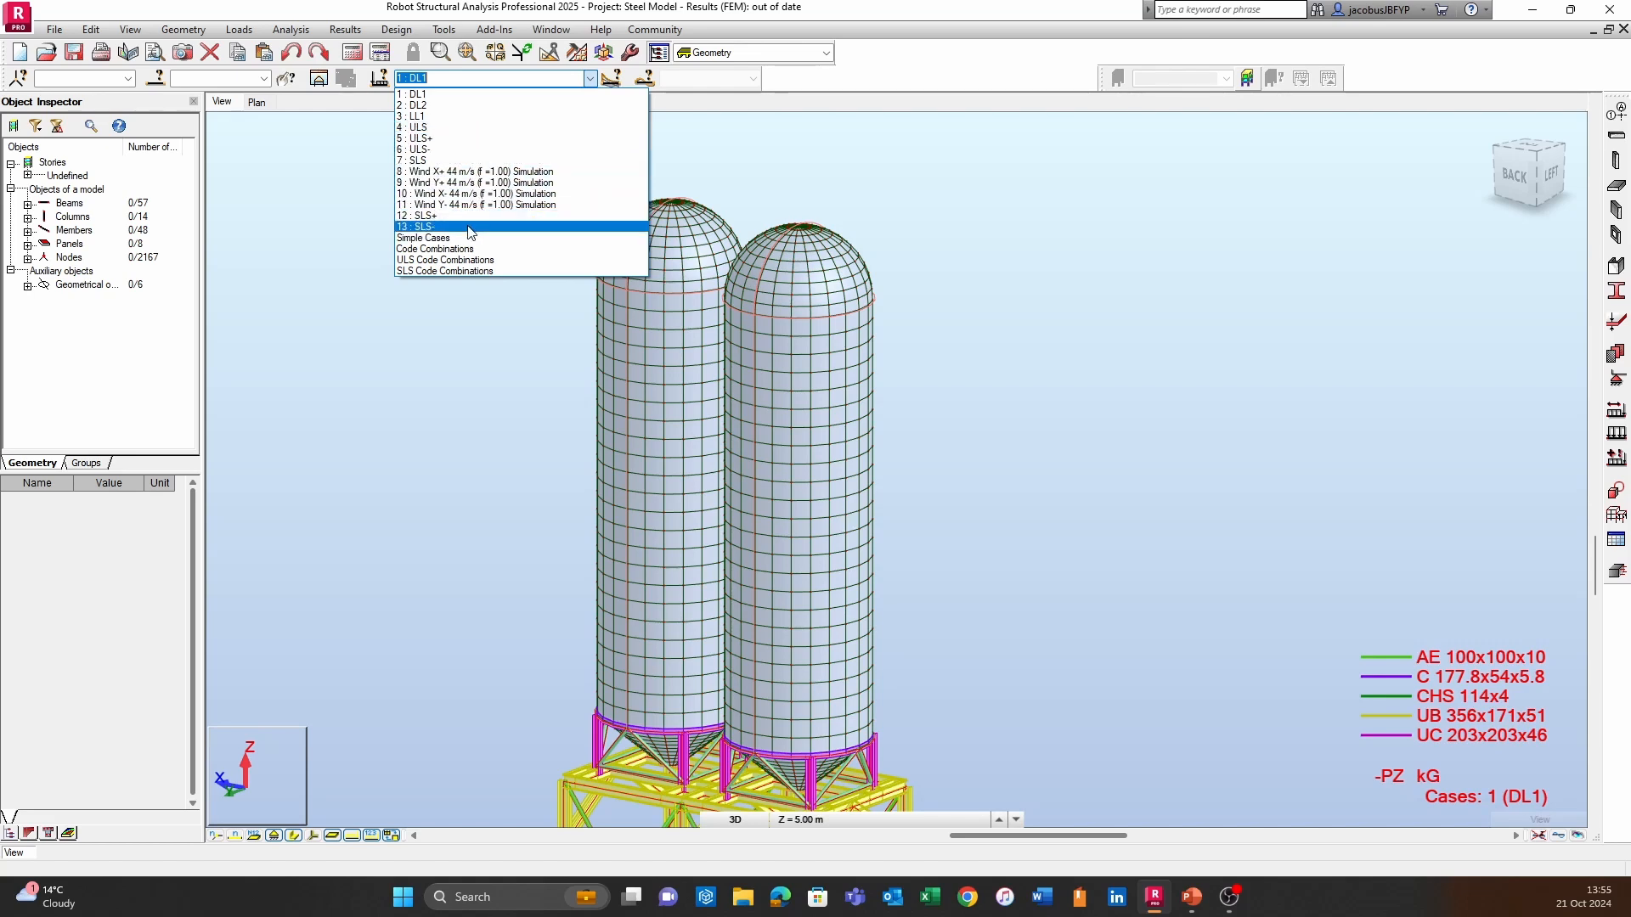
left_click(524, 106)
middle_click_drag(589, 567, 399, 500)
scroll(564, 497, "up", 1)
scroll(537, 459, "down", 2)
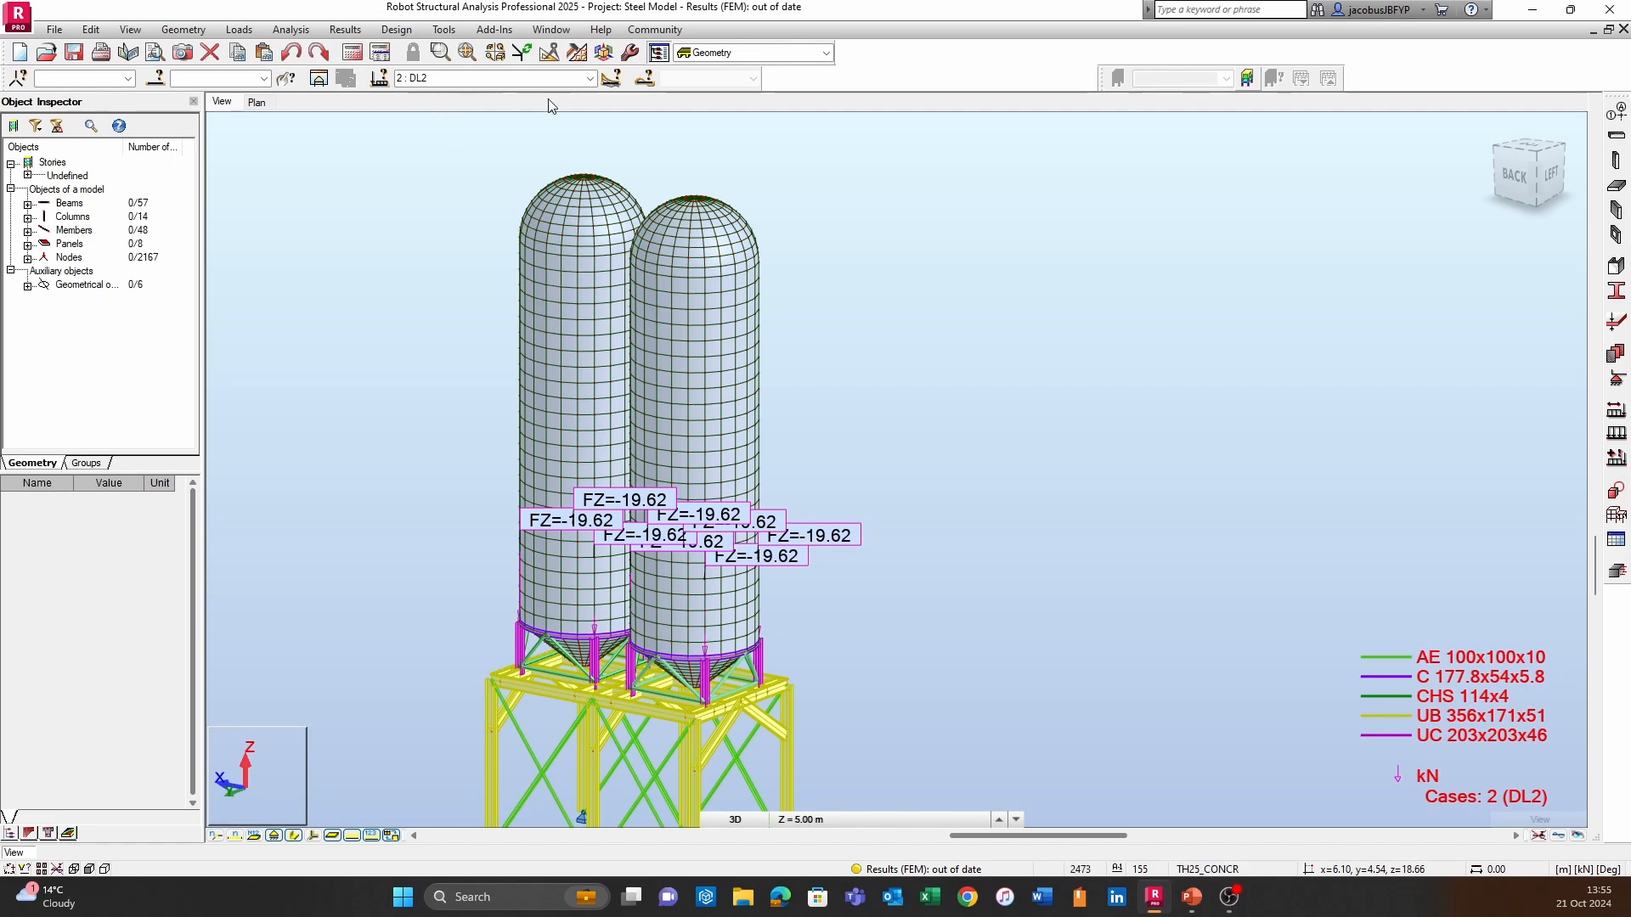
Display load case LL1 and inspect its loads on the platform beams beneath the silos.
left_click(589, 78)
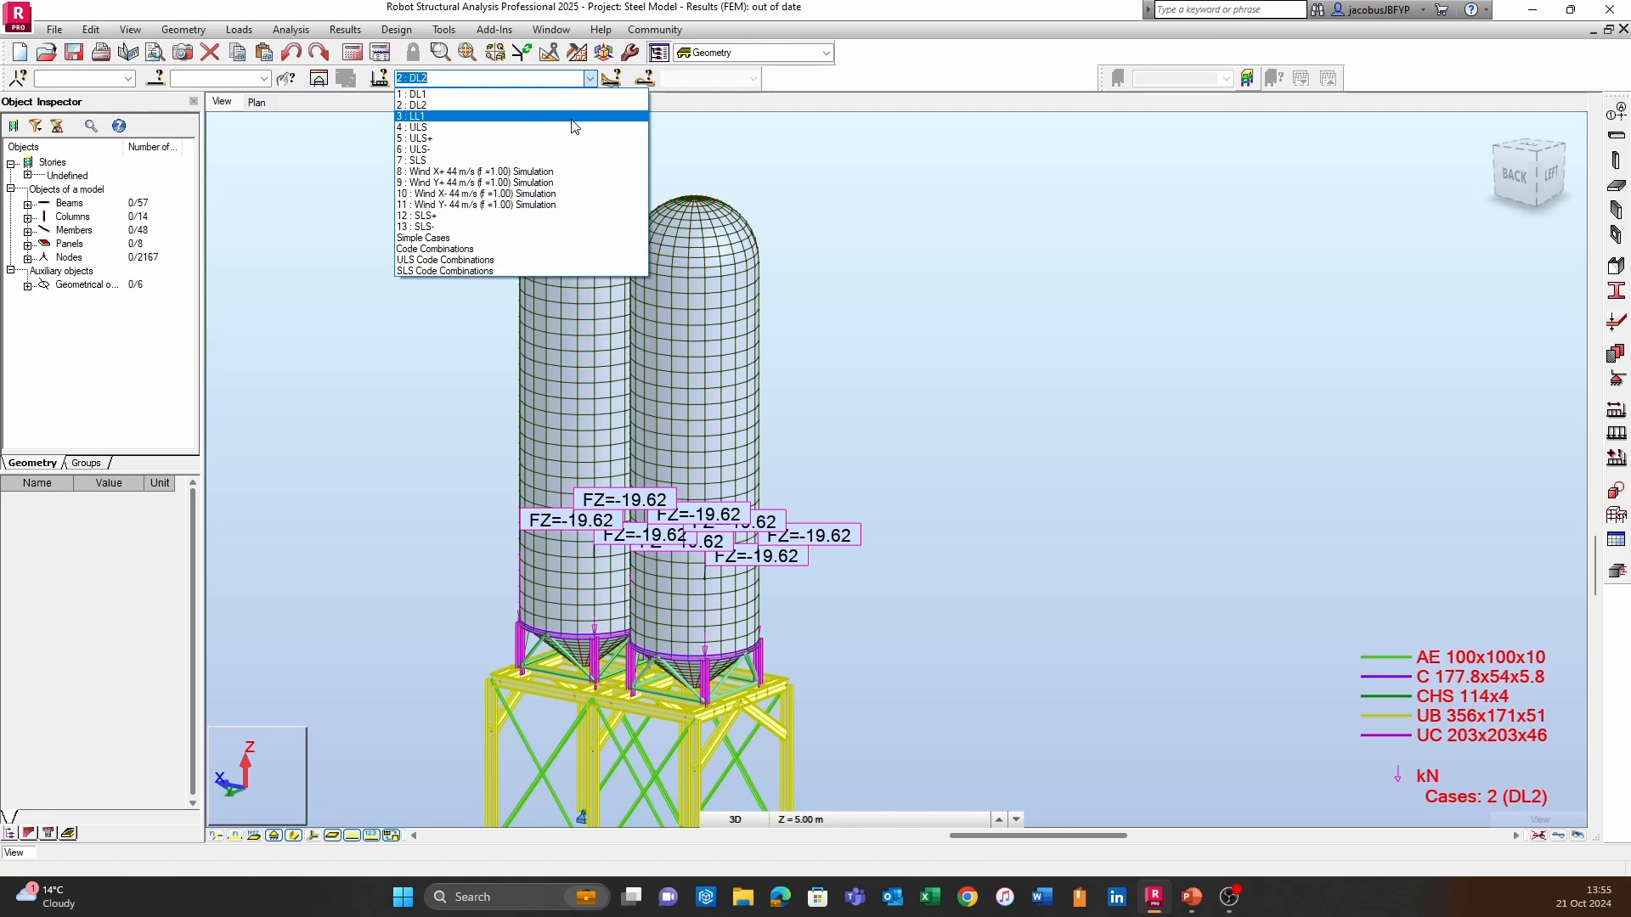
left_click(575, 117)
middle_click_drag(951, 668, 986, 393)
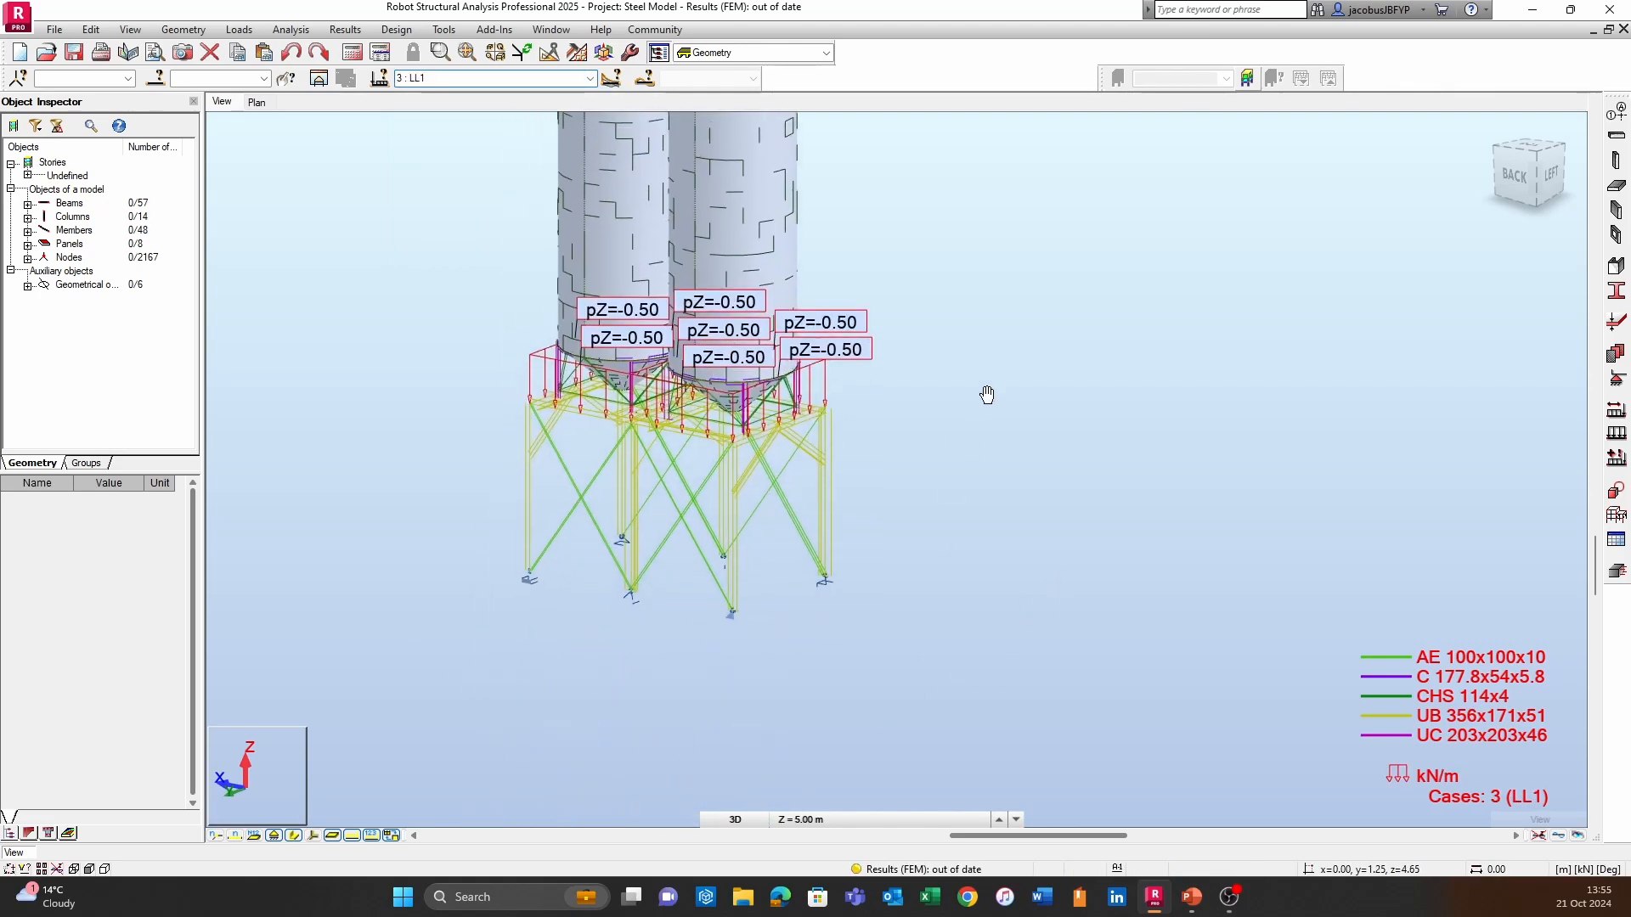
scroll(485, 389, "up", 3)
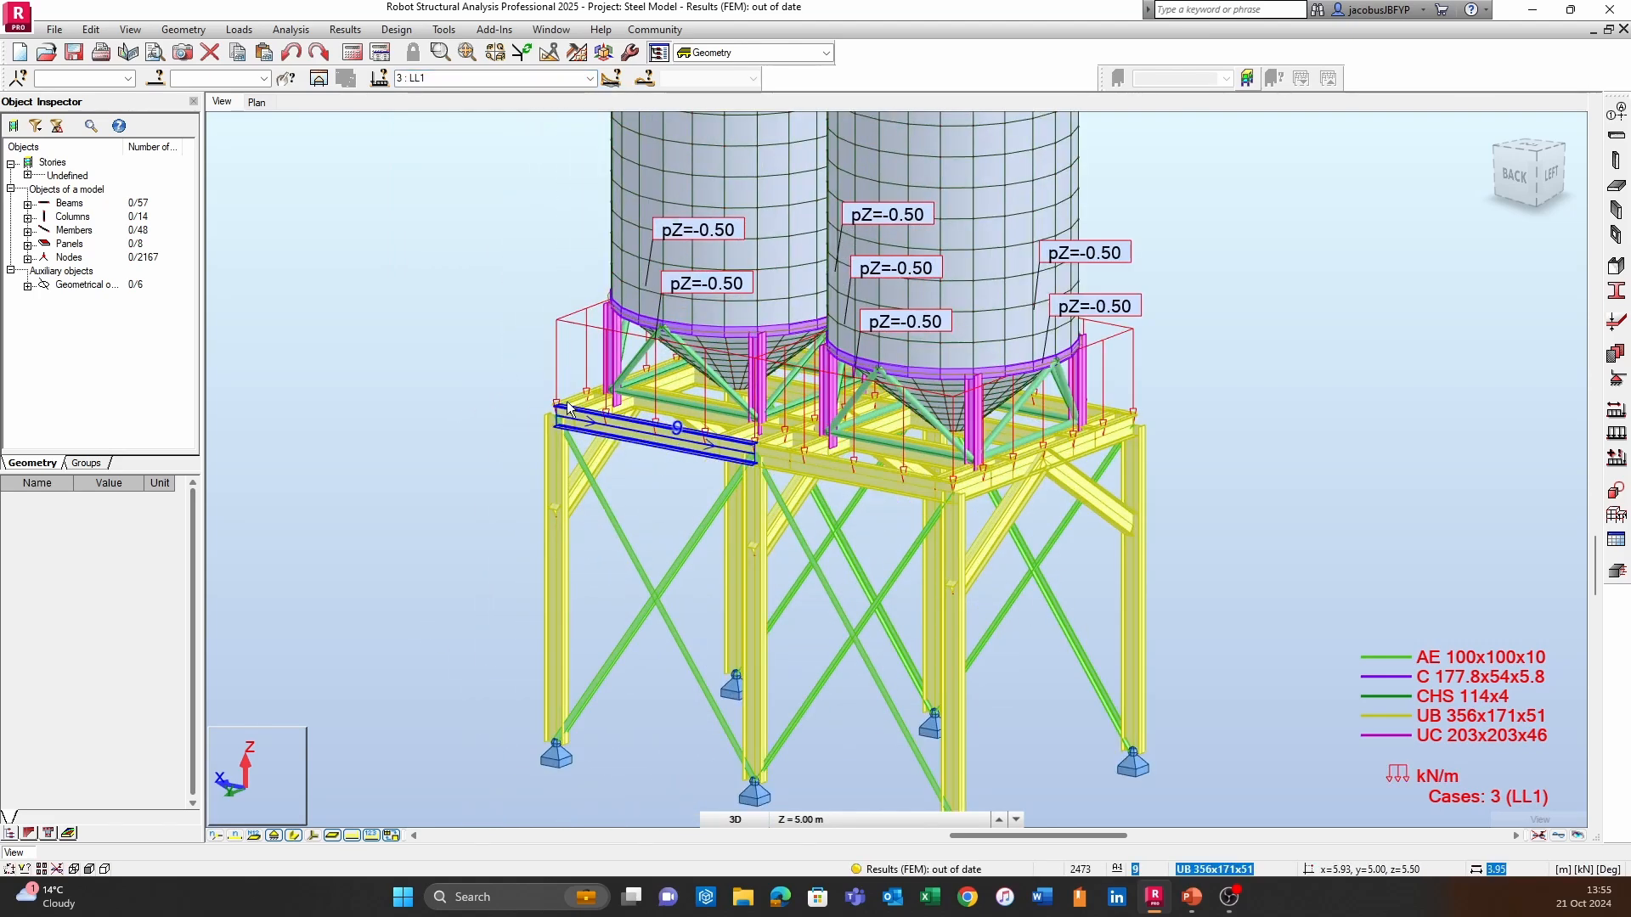
scroll(1165, 453, "down", 1)
middle_click_drag(1182, 430, 1055, 513)
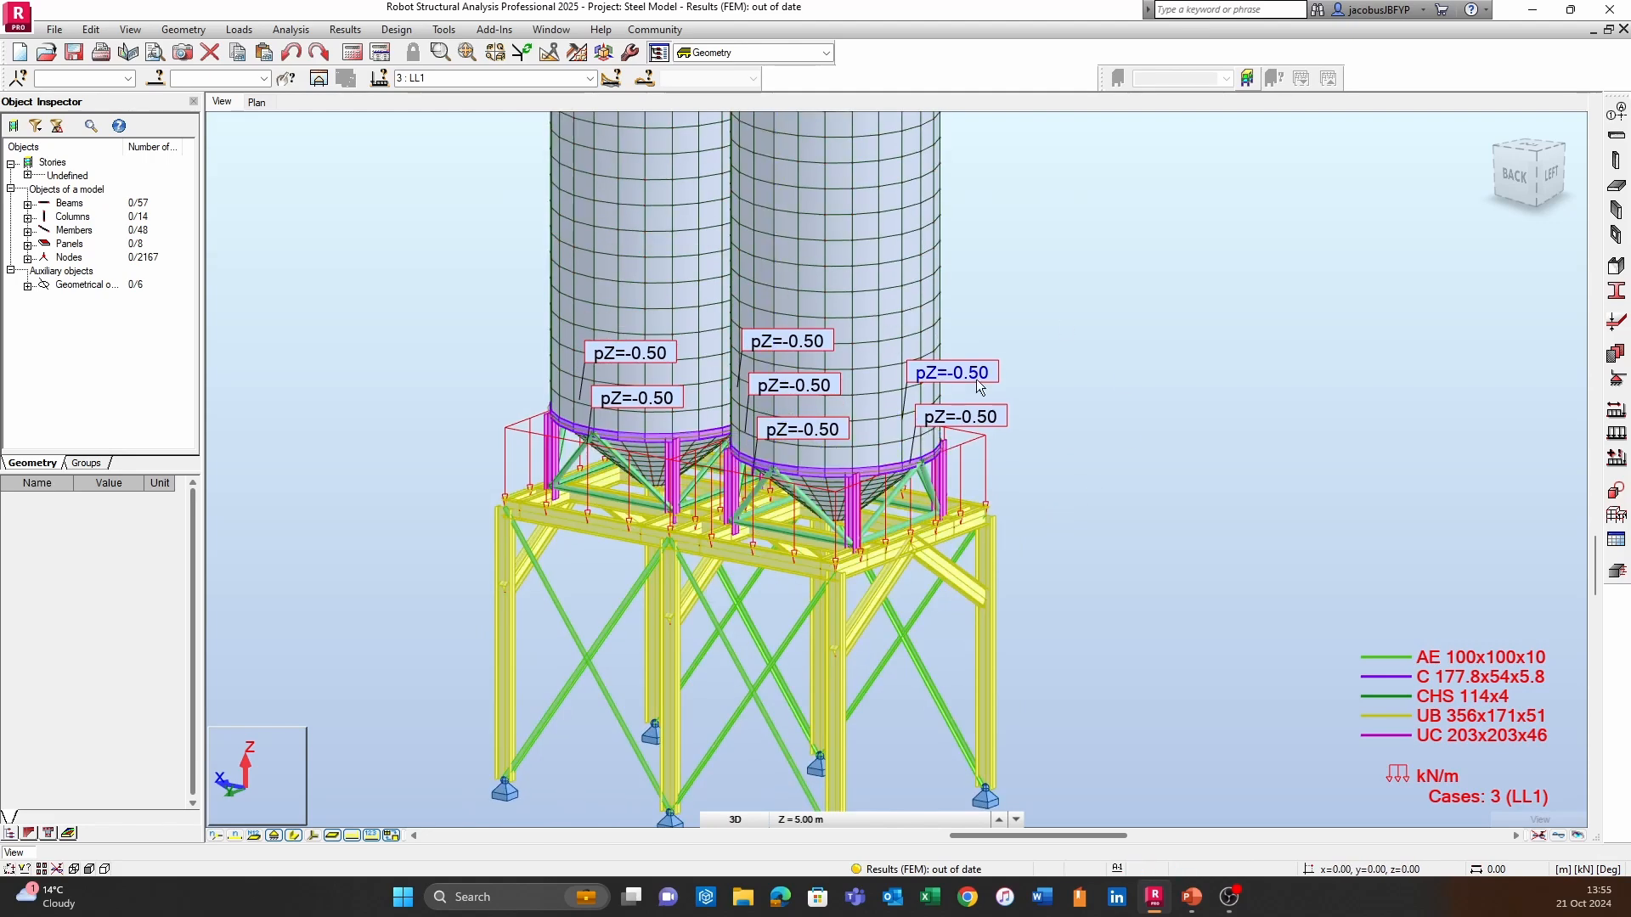
Step through the cases from ULS to the Wind X- 44 m/s simulation to review their loads.
left_click(590, 78)
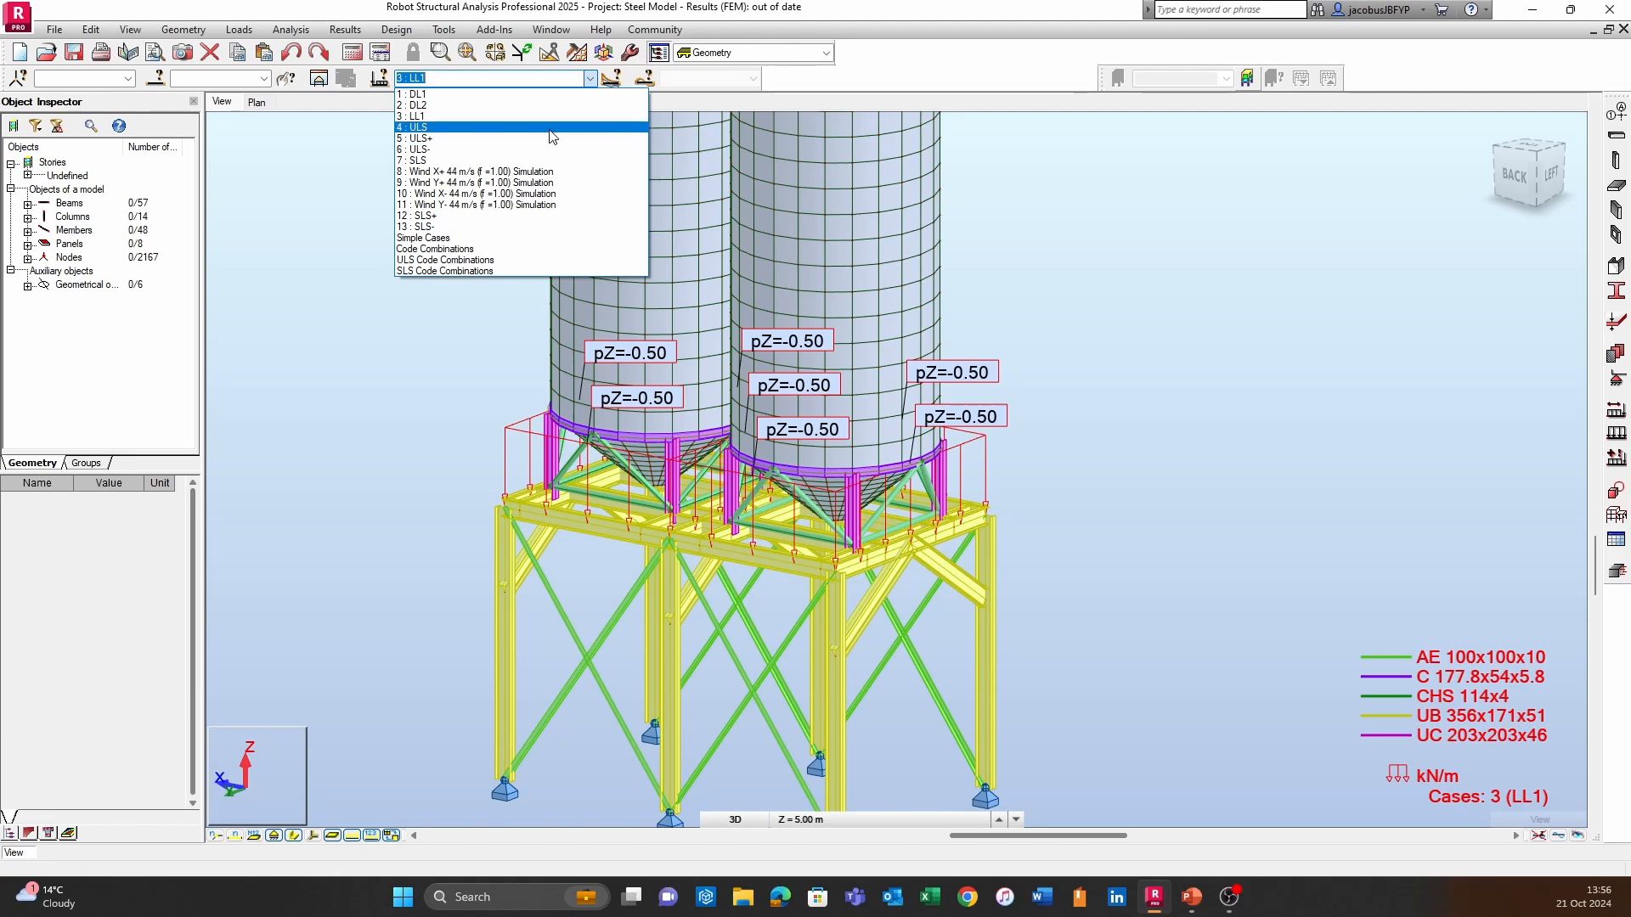
left_click(586, 127)
key("Down")
key("Down")
key("Down")
key("Down")
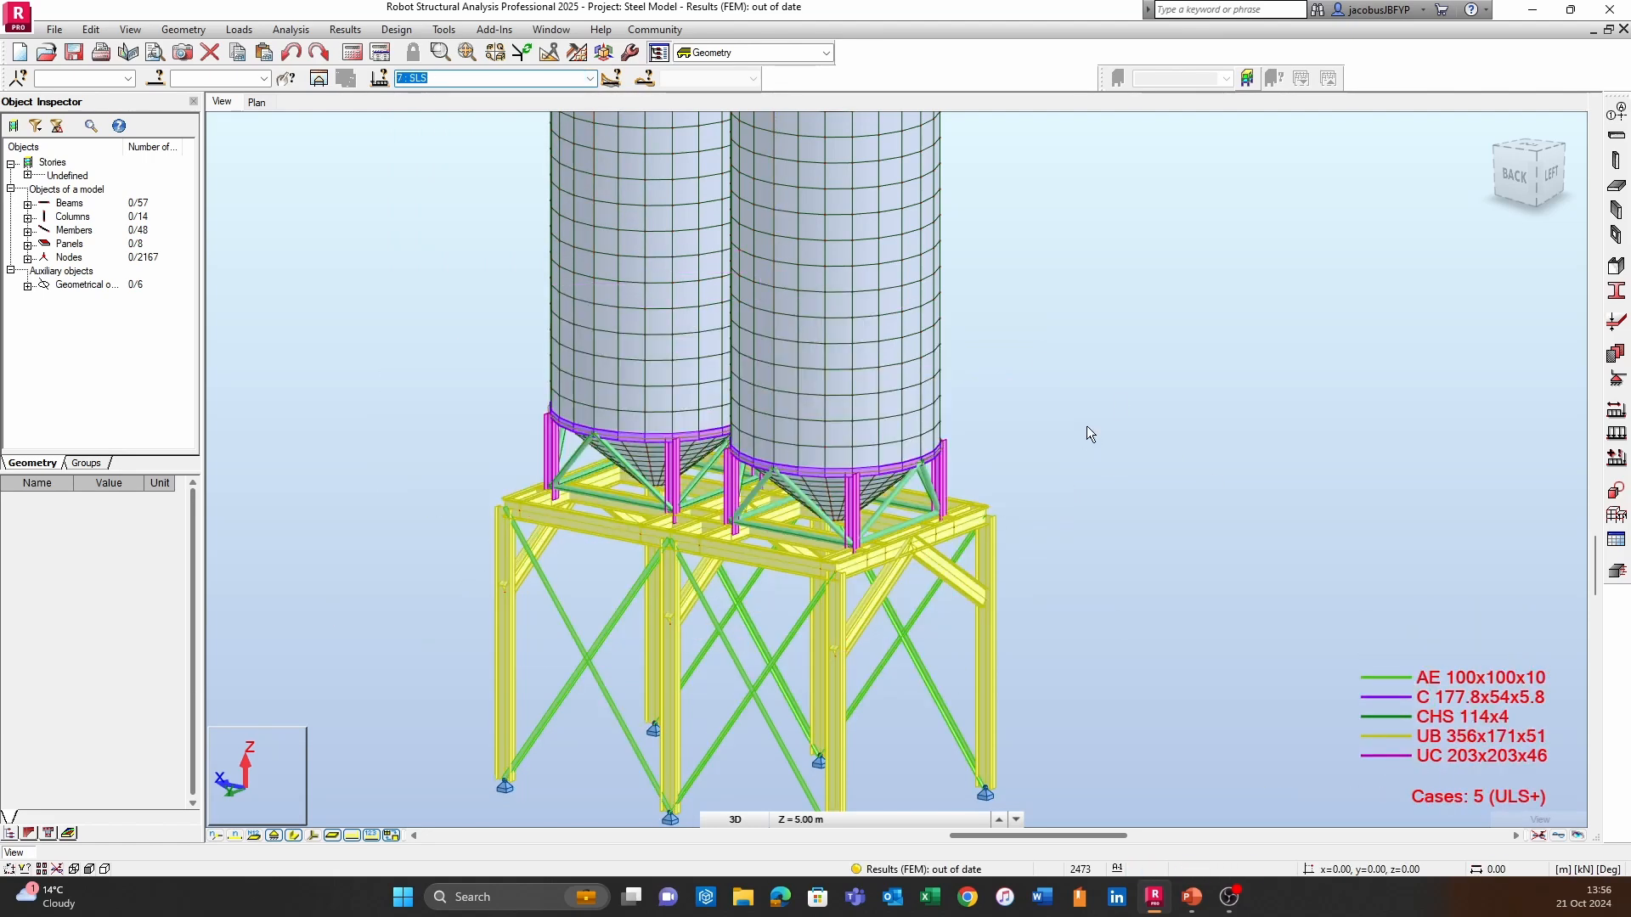
key("Down")
key("Down")
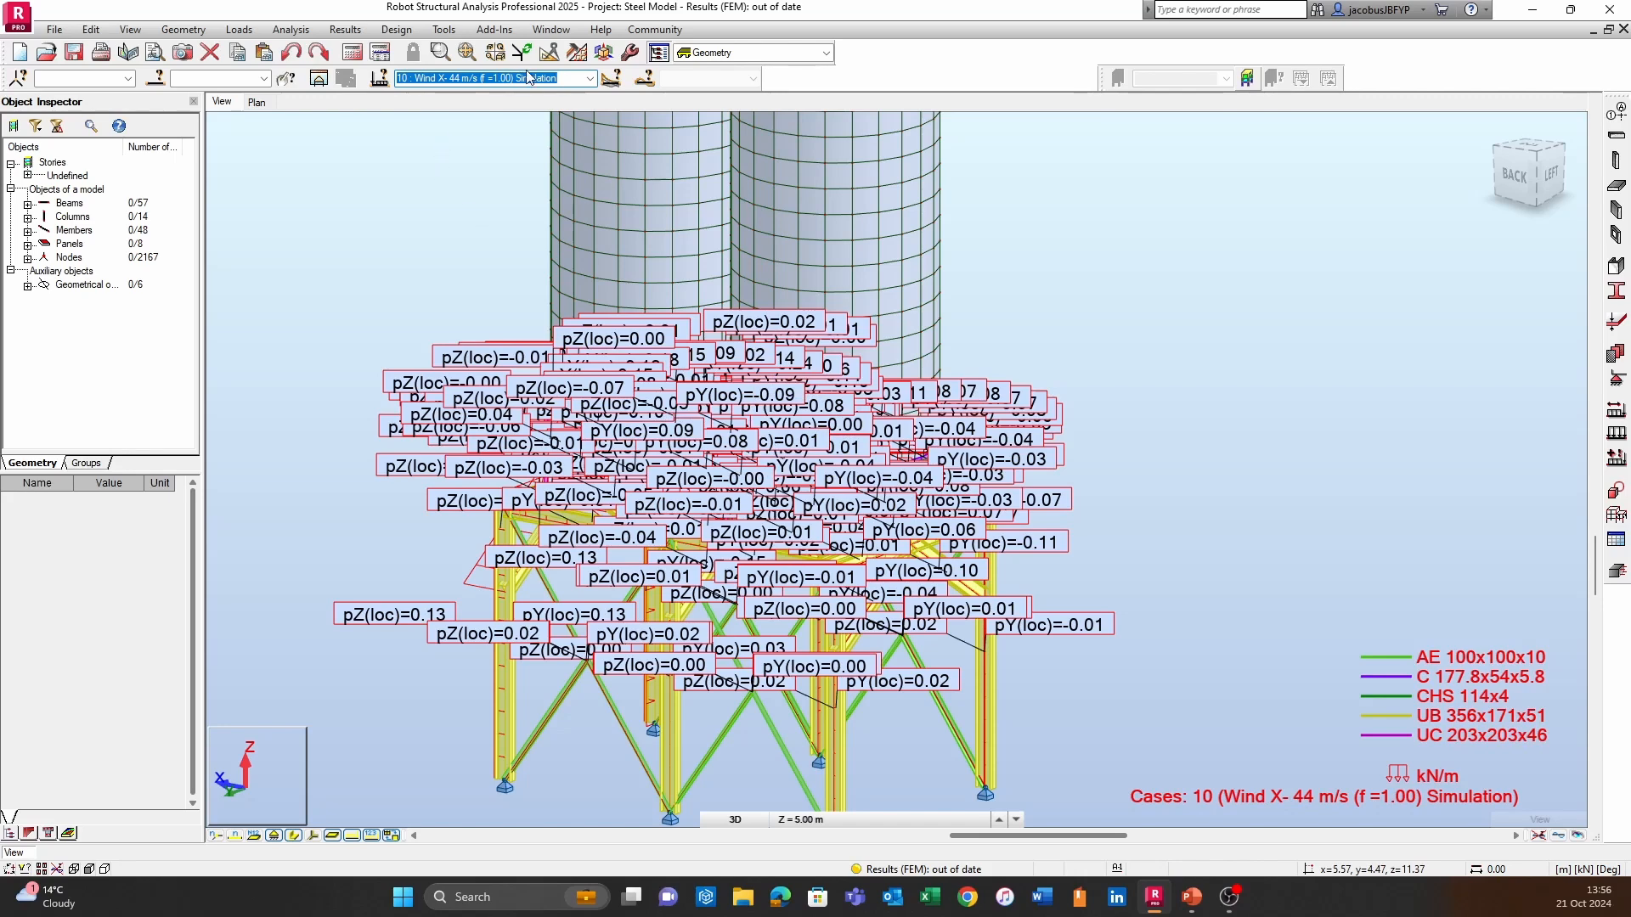
Review the cases from ULS+ to the Wind X+ 44 m/s simulation and return the display to ULS+.
left_click(589, 78)
left_click(544, 141)
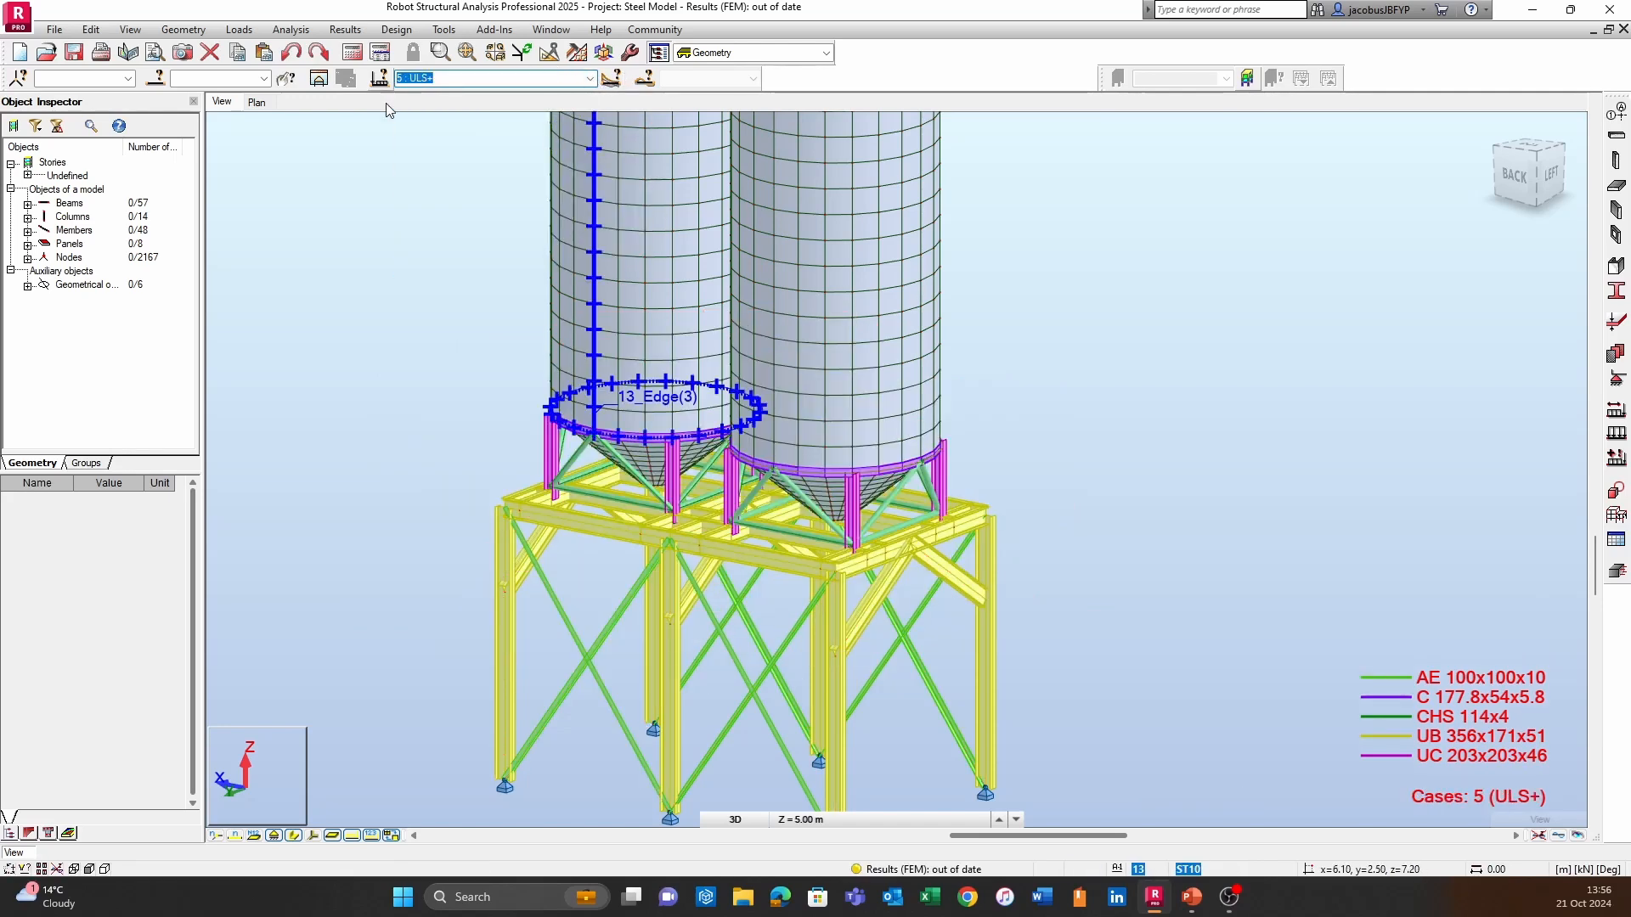
scroll(1099, 532, "down", 3)
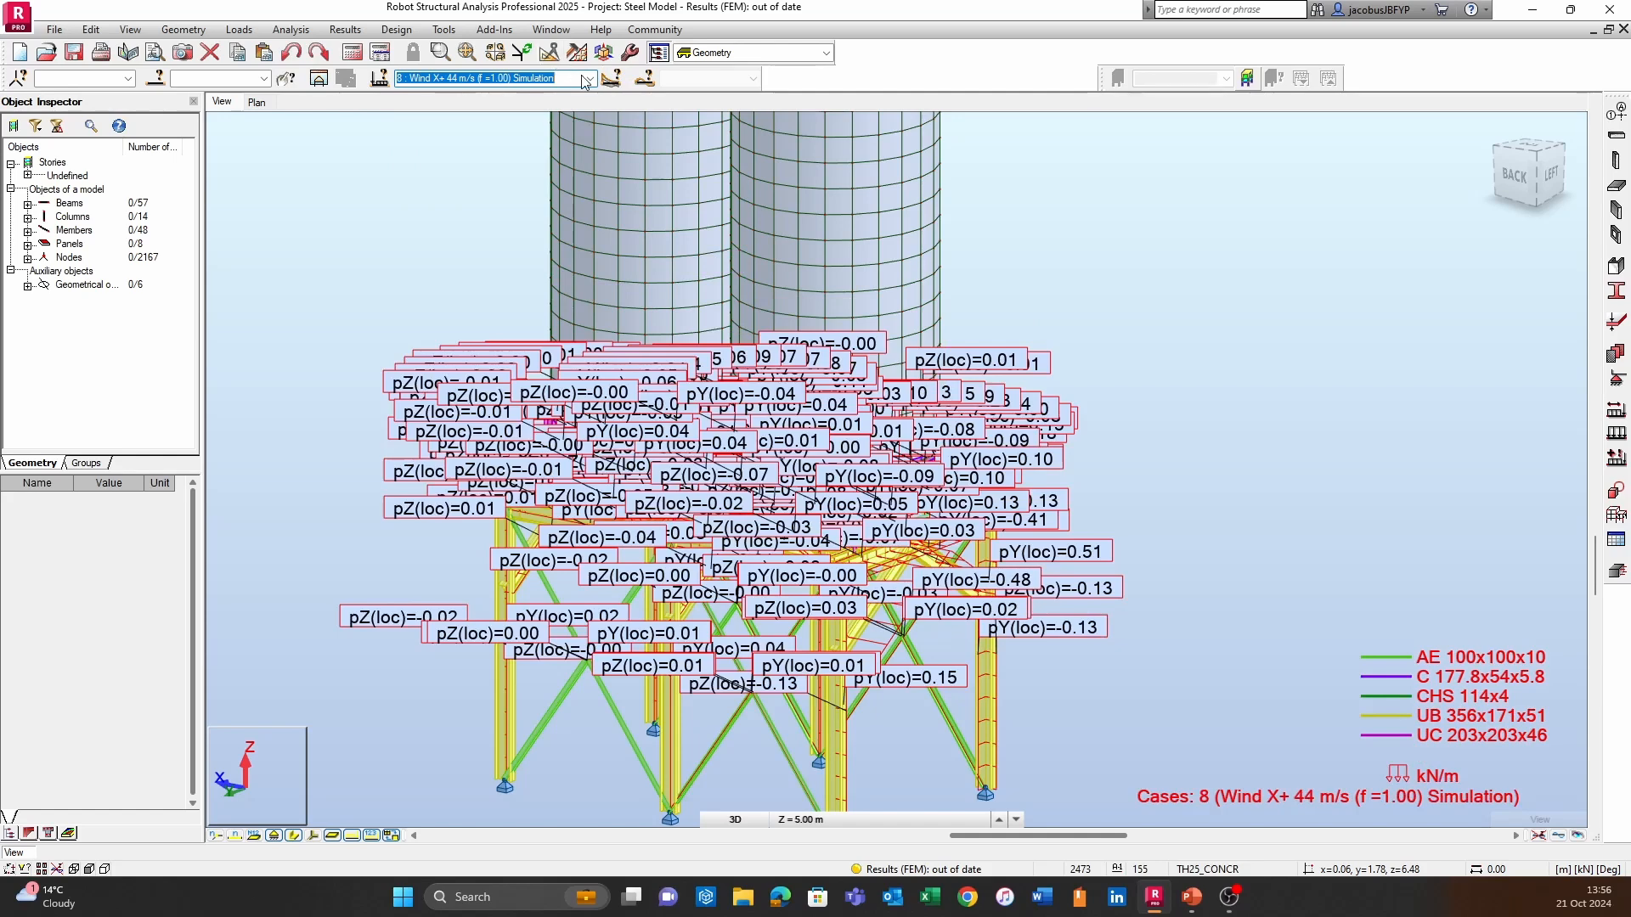
left_click(586, 79)
left_click(527, 141)
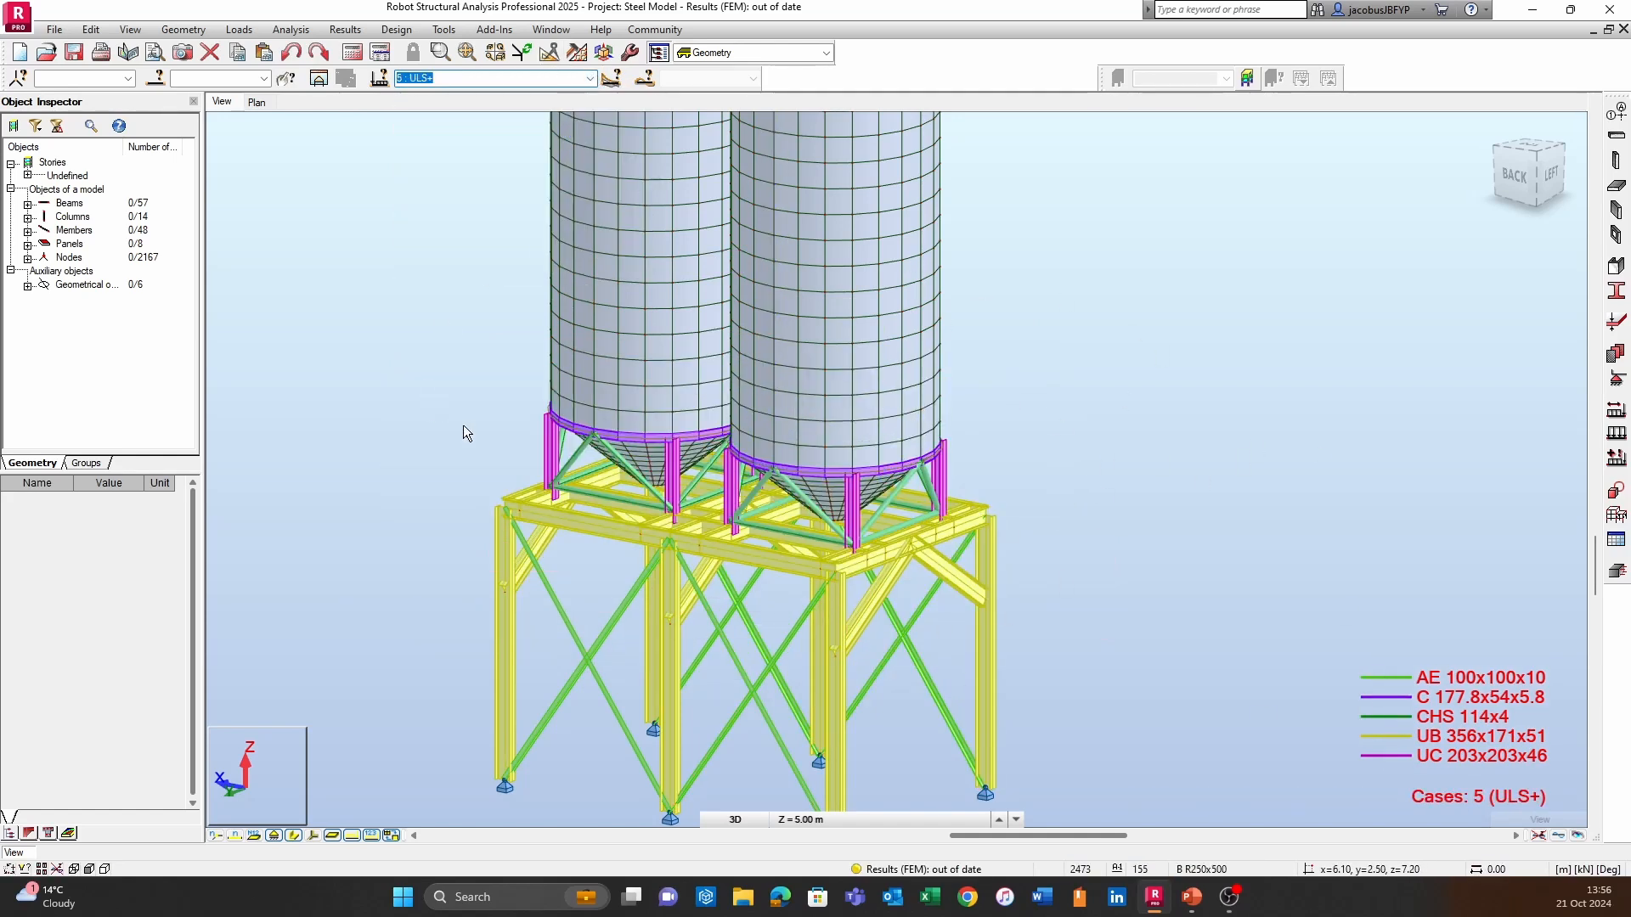
Run the calculations for the whole structural model.
left_click(291, 29)
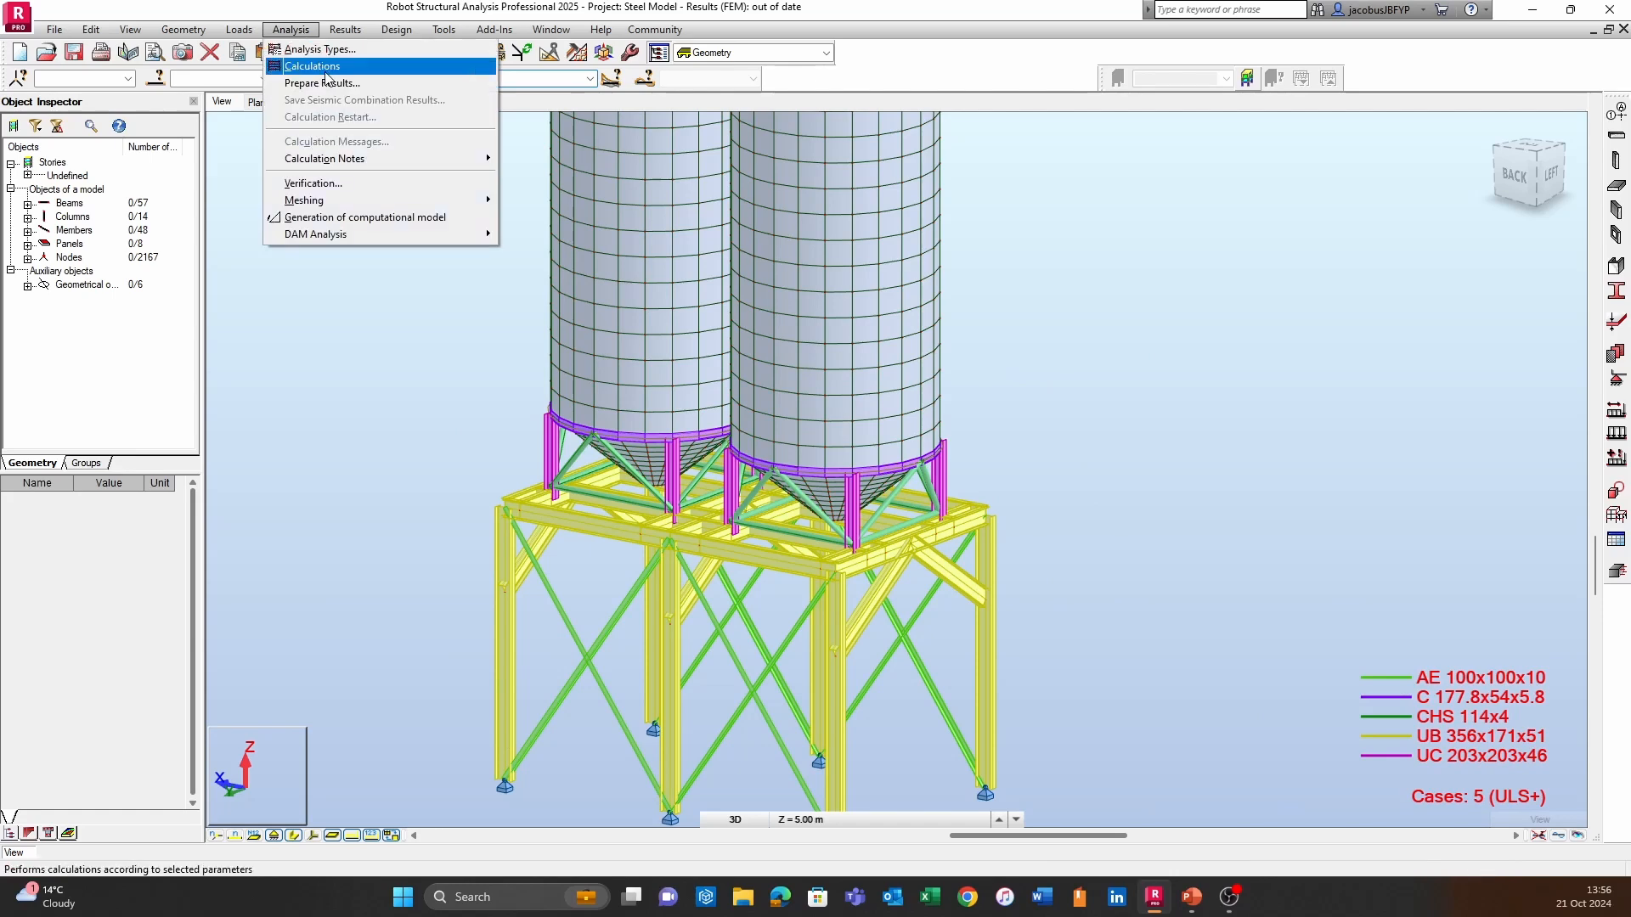
left_click(311, 63)
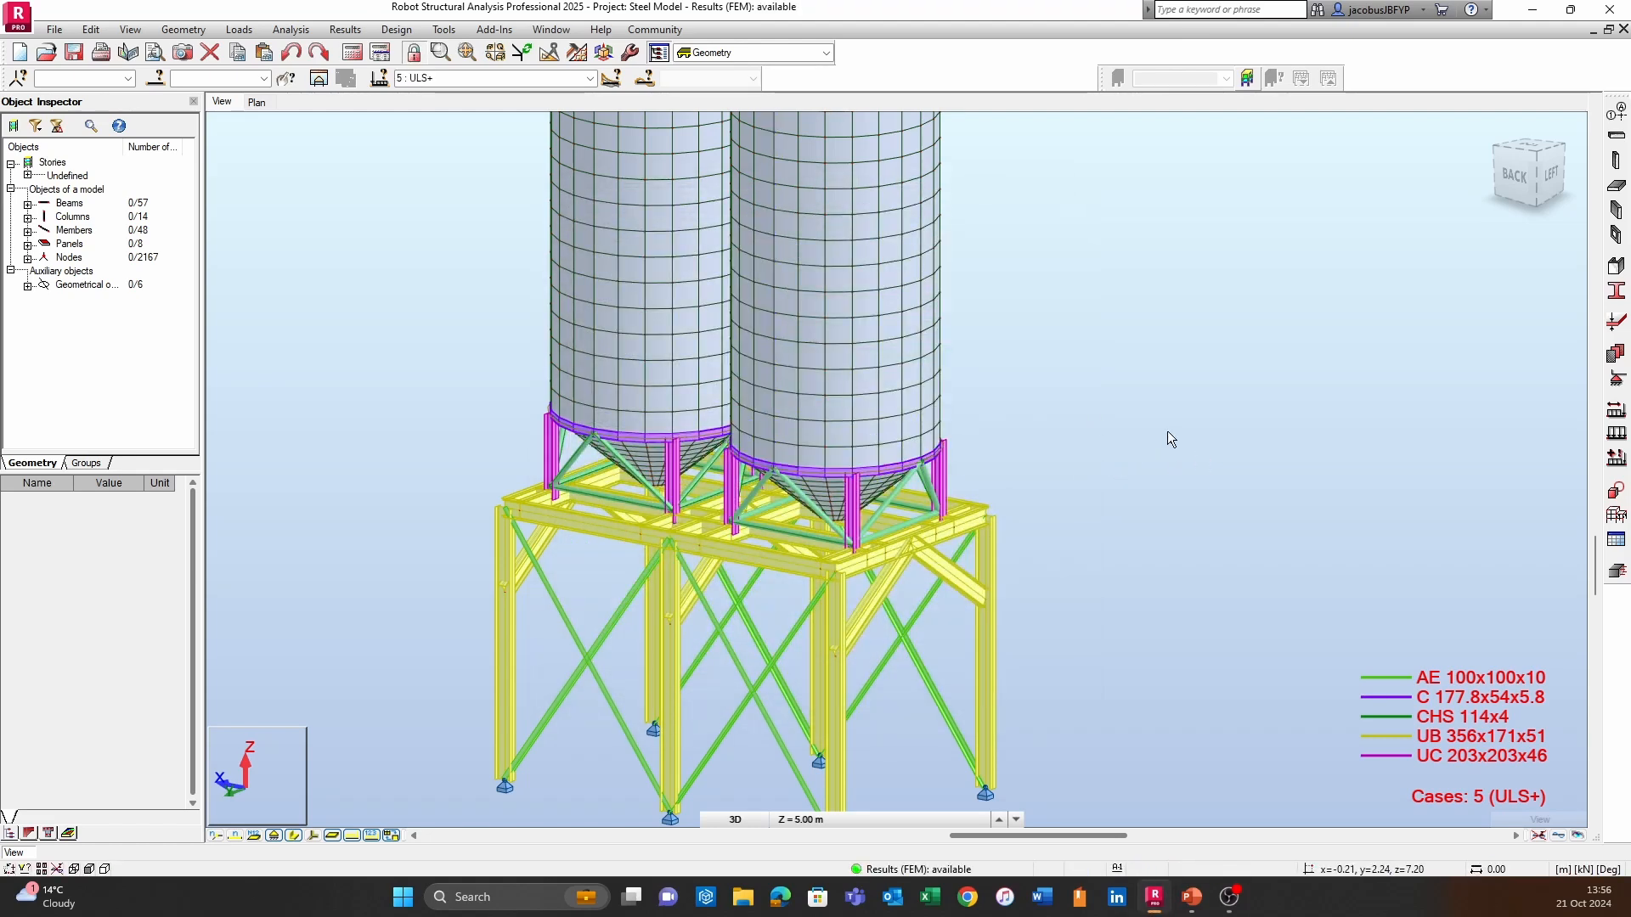
scroll(1190, 421, "down", 5)
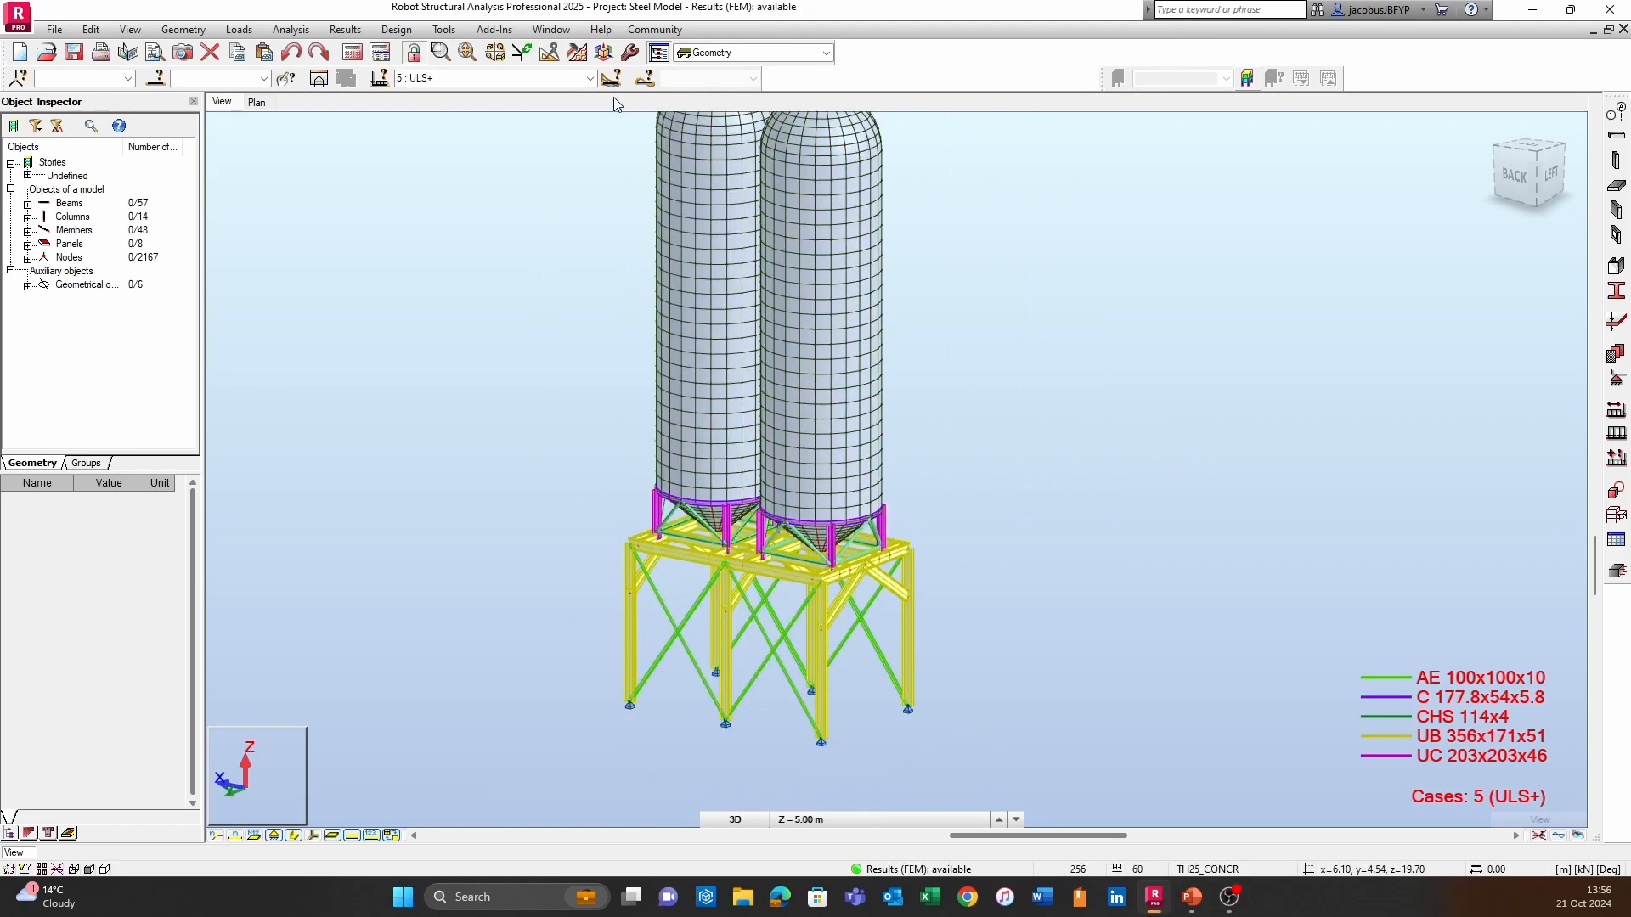
Display the ULS- combination and the Wind Y- 44 m/s simulation case on the calculated model.
left_click(589, 78)
left_click(458, 145)
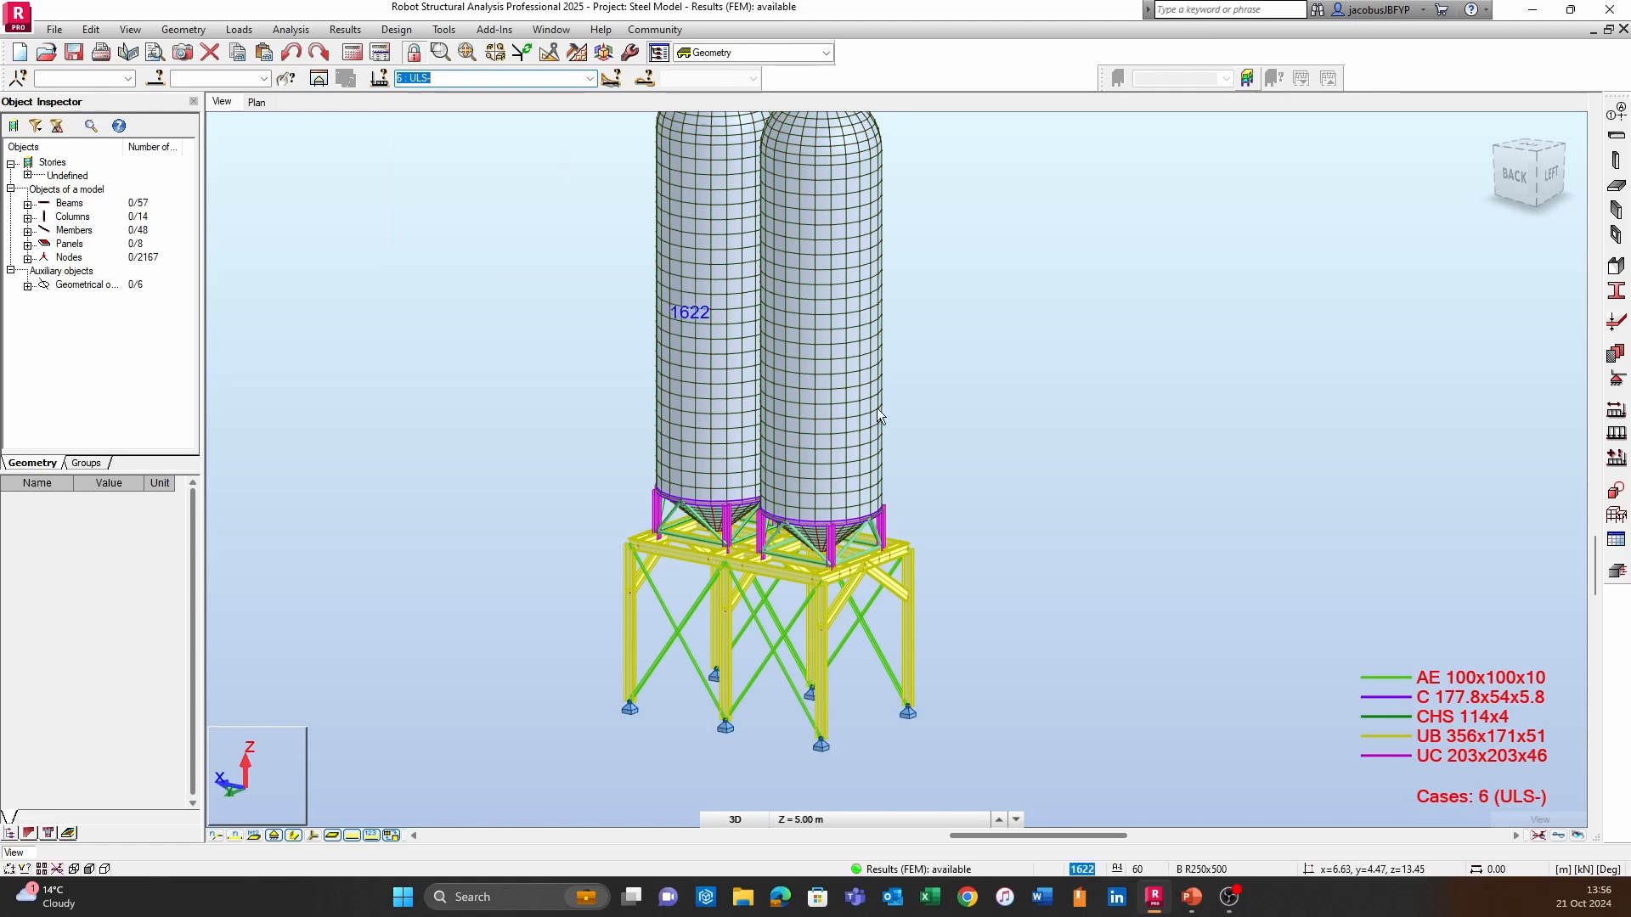
left_click(590, 78)
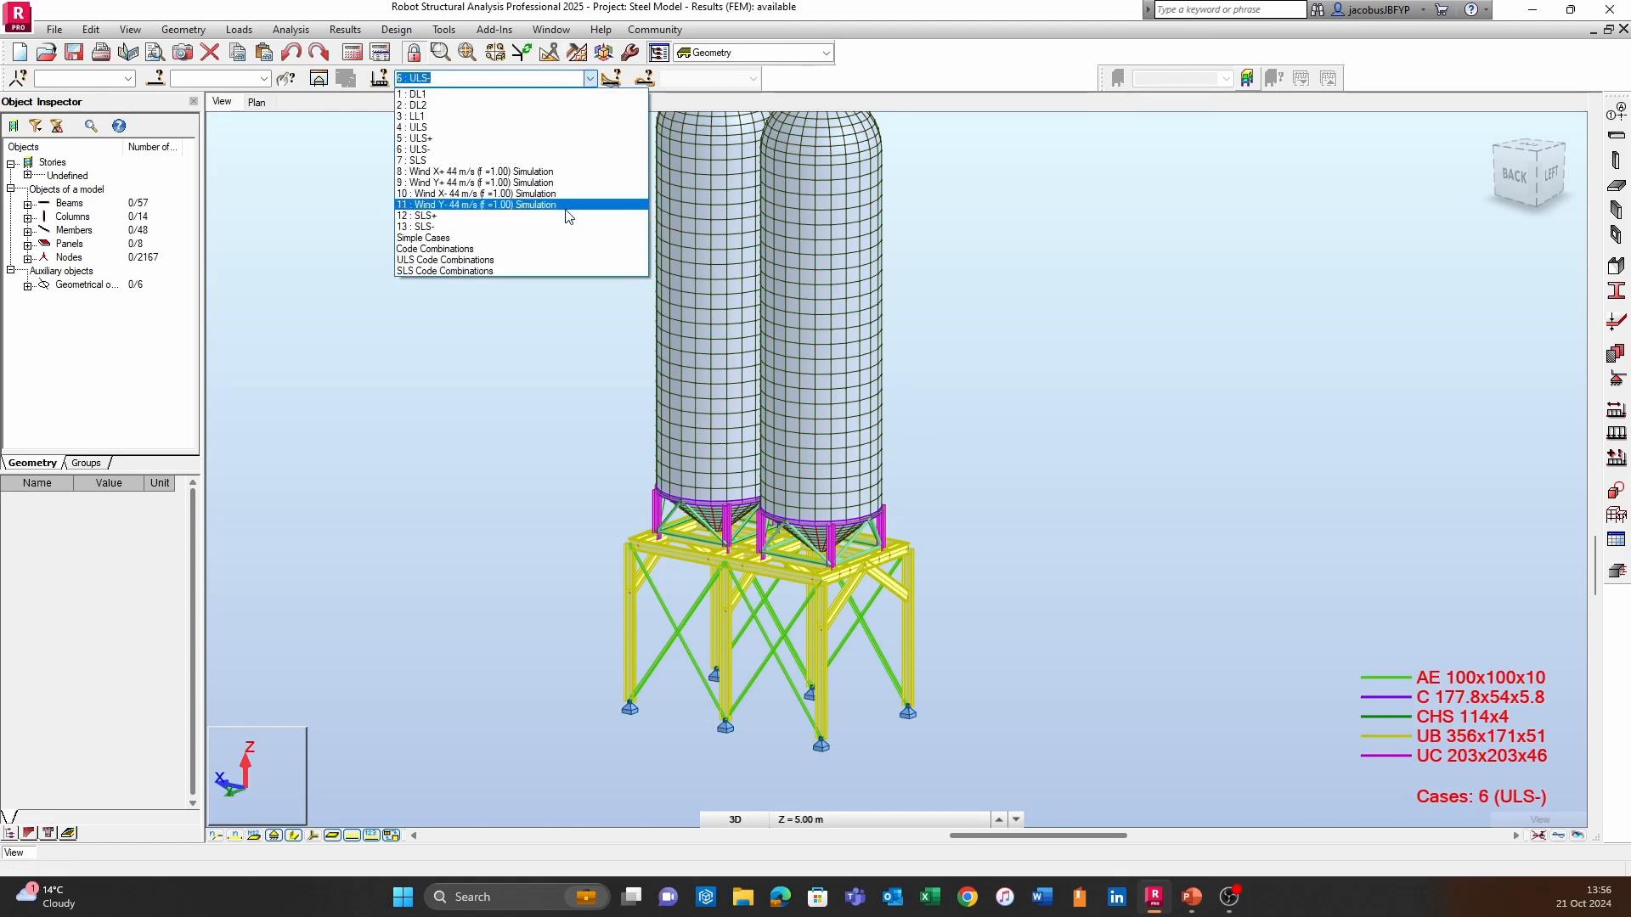
left_click(568, 206)
Display the SLS+ and SLS- combinations with the complete silo structure in view.
left_click(590, 78)
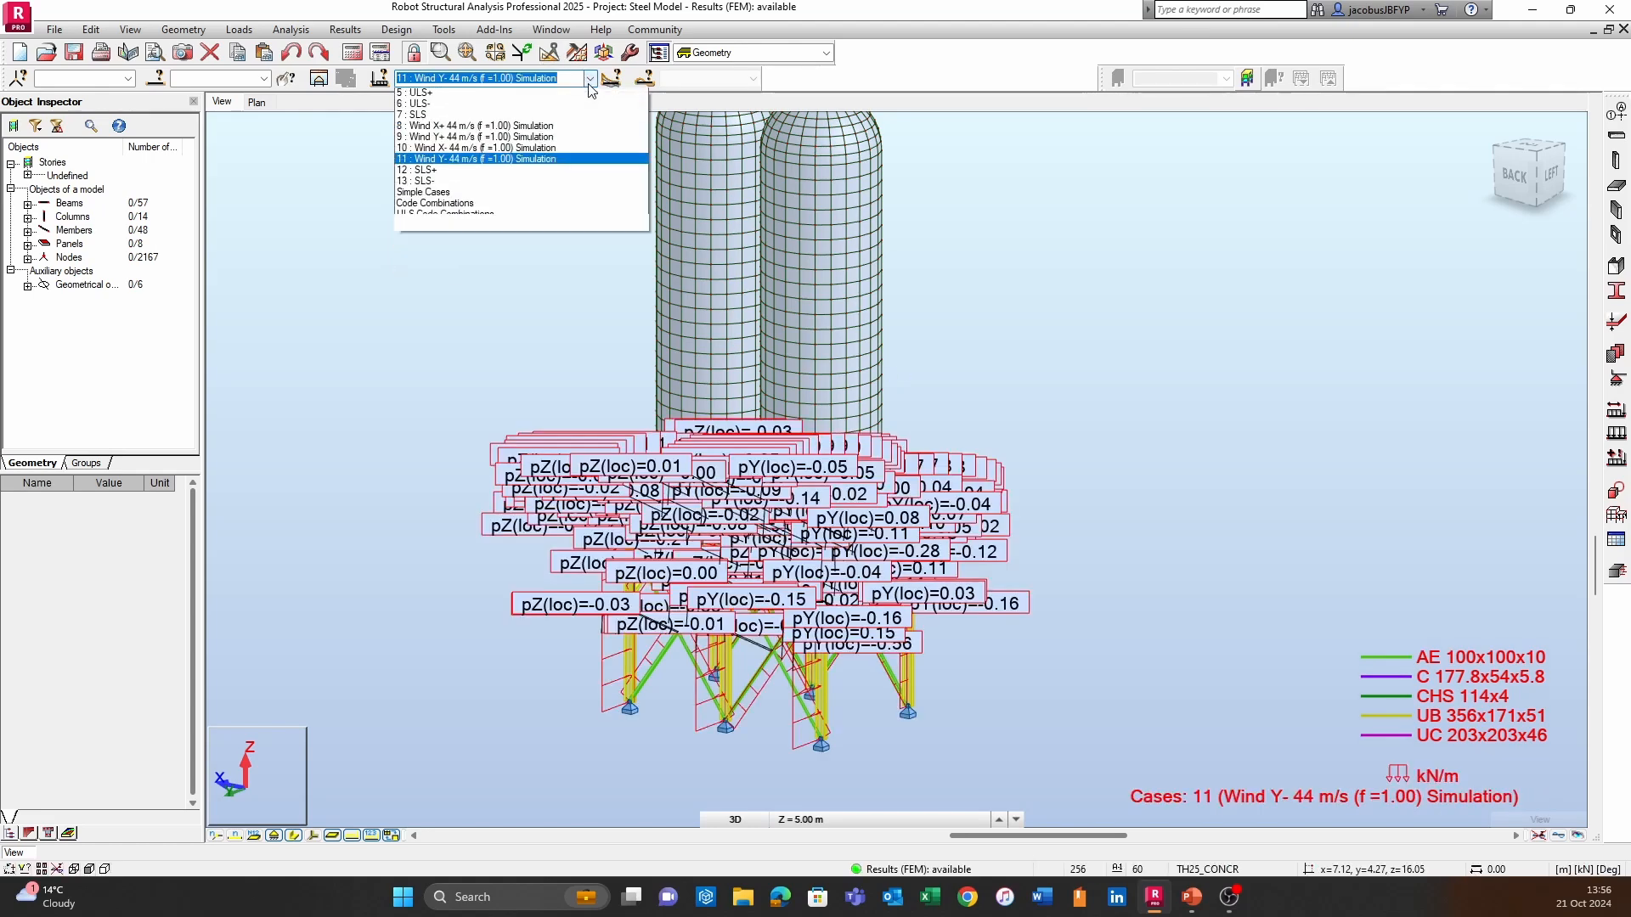
left_click(476, 216)
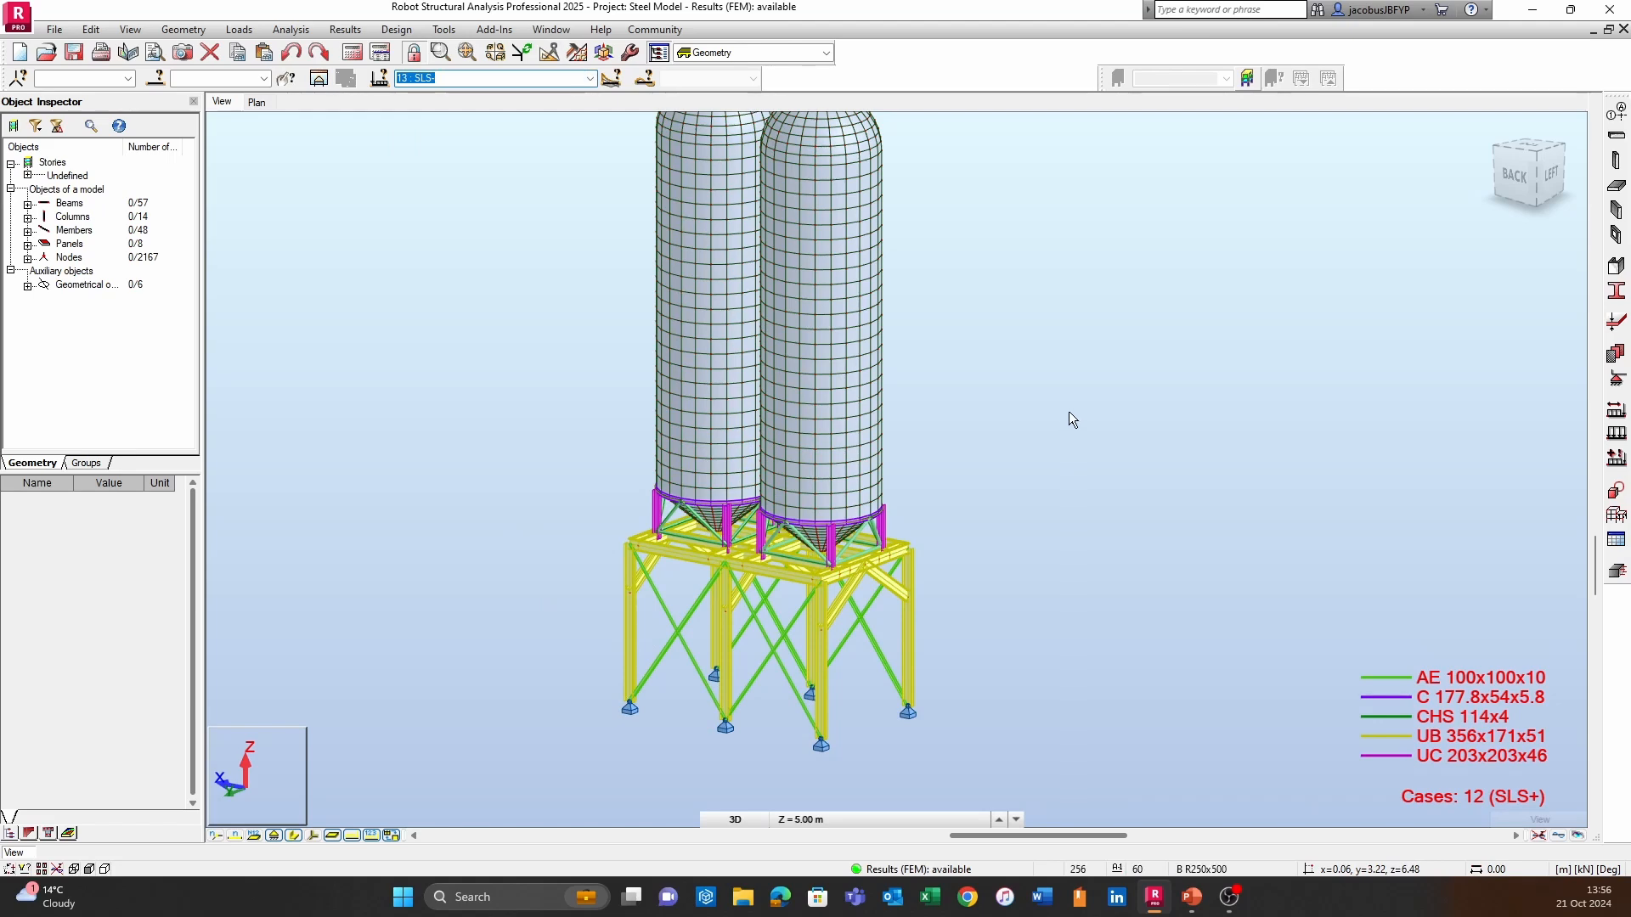
key("Down")
scroll(961, 354, "down", 2)
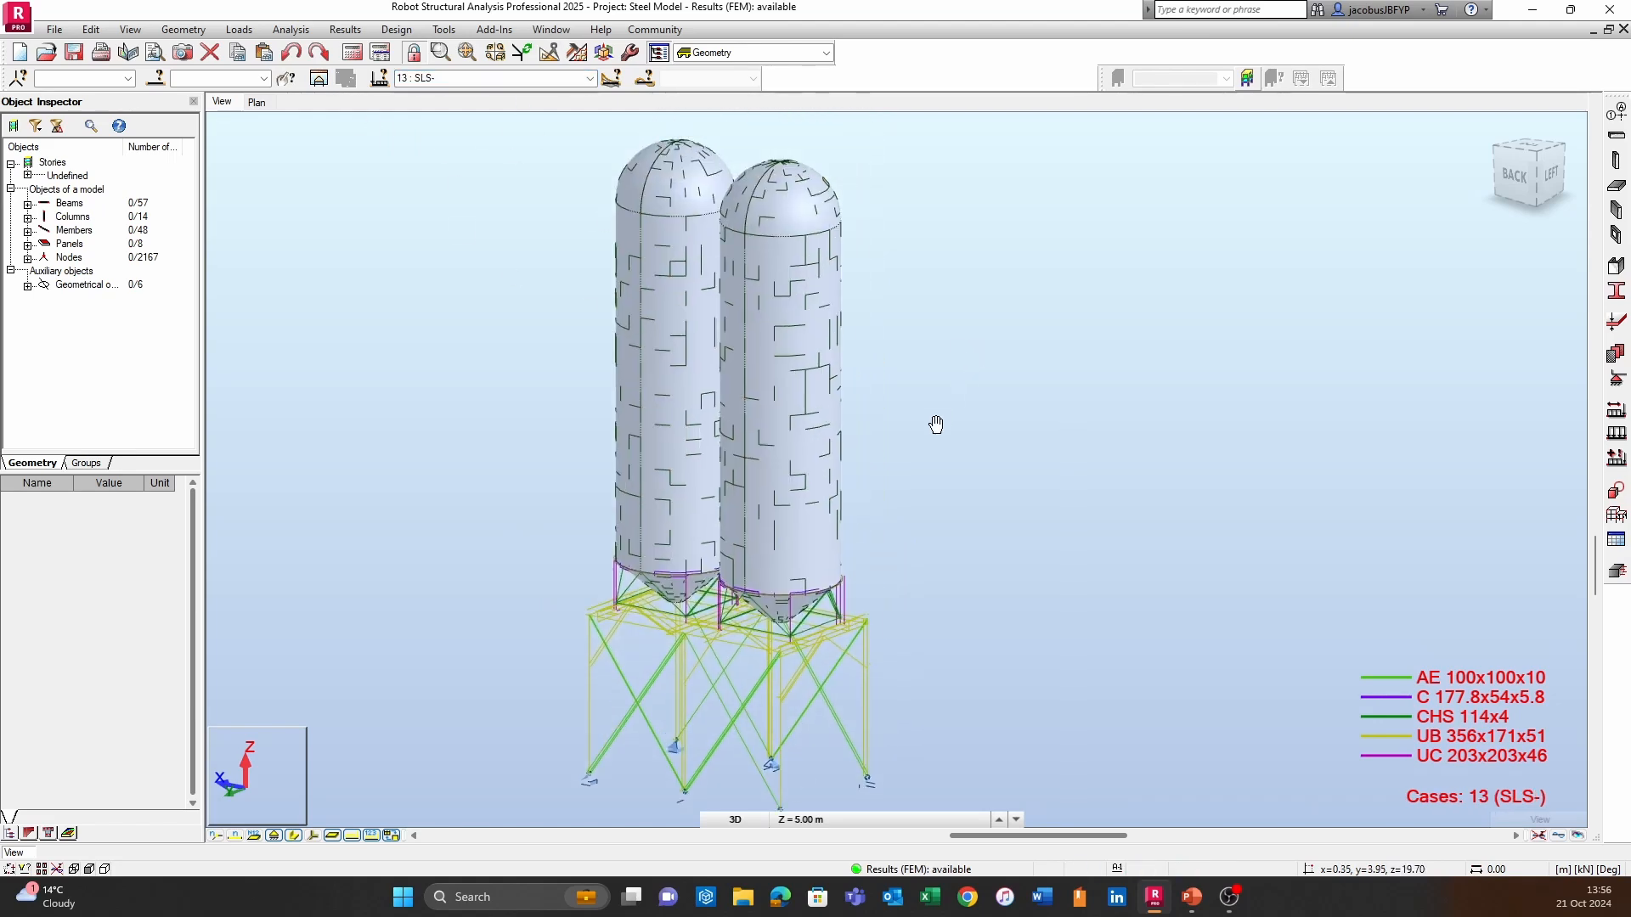
middle_click_drag(943, 434, 914, 432)
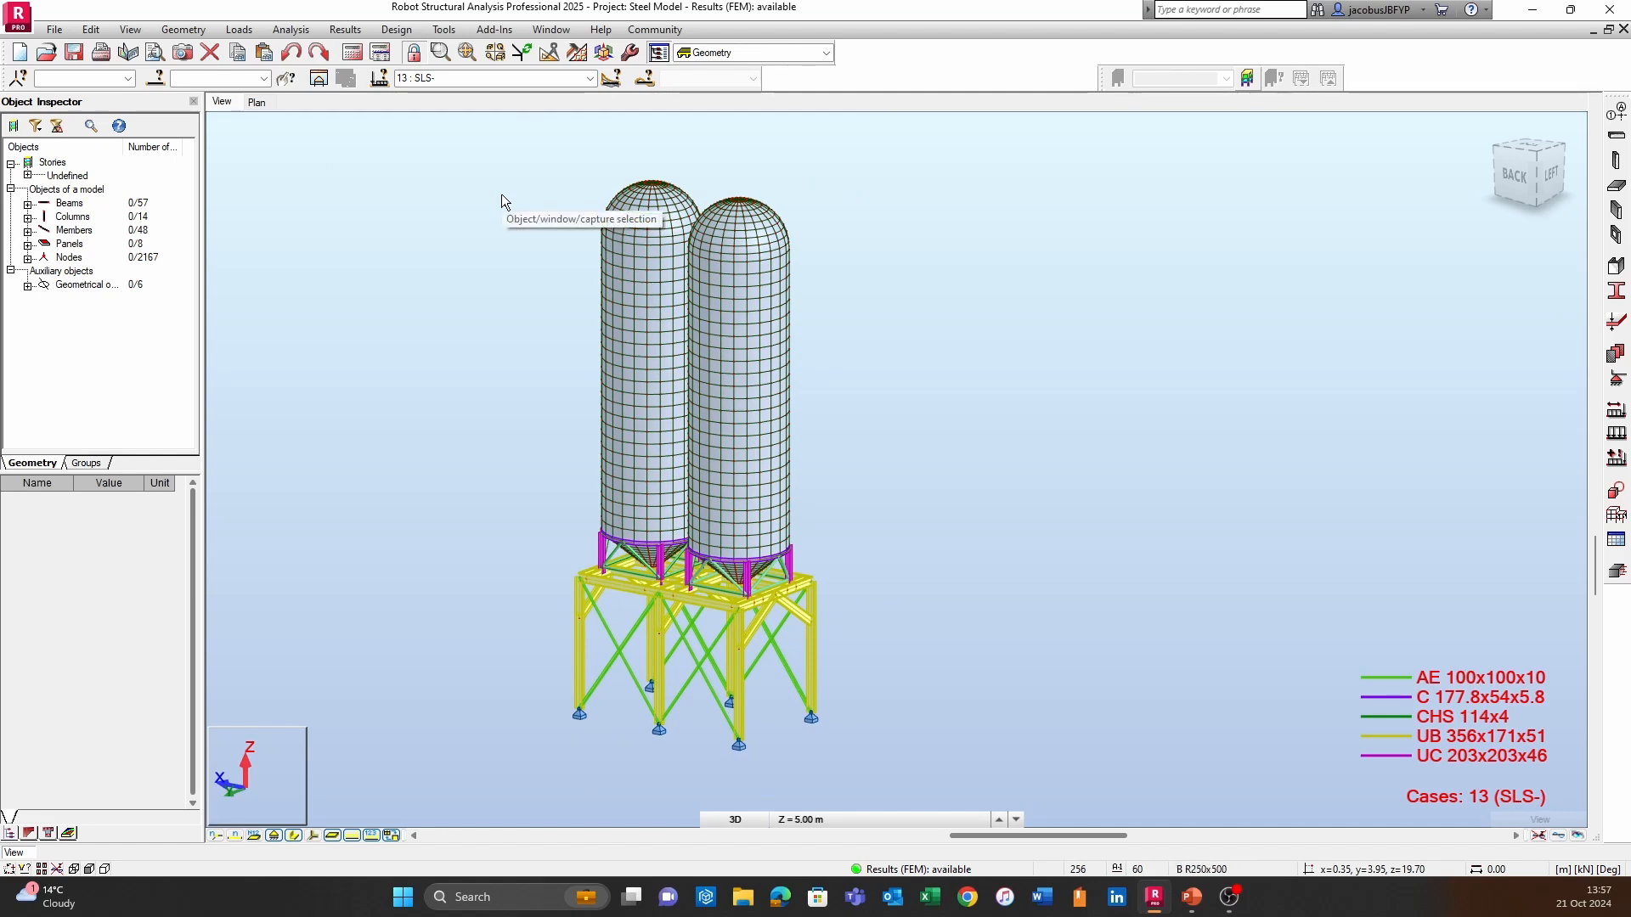
Launch the IDEA StatiCa add-in to open the model link in Checkbot.
left_click(496, 30)
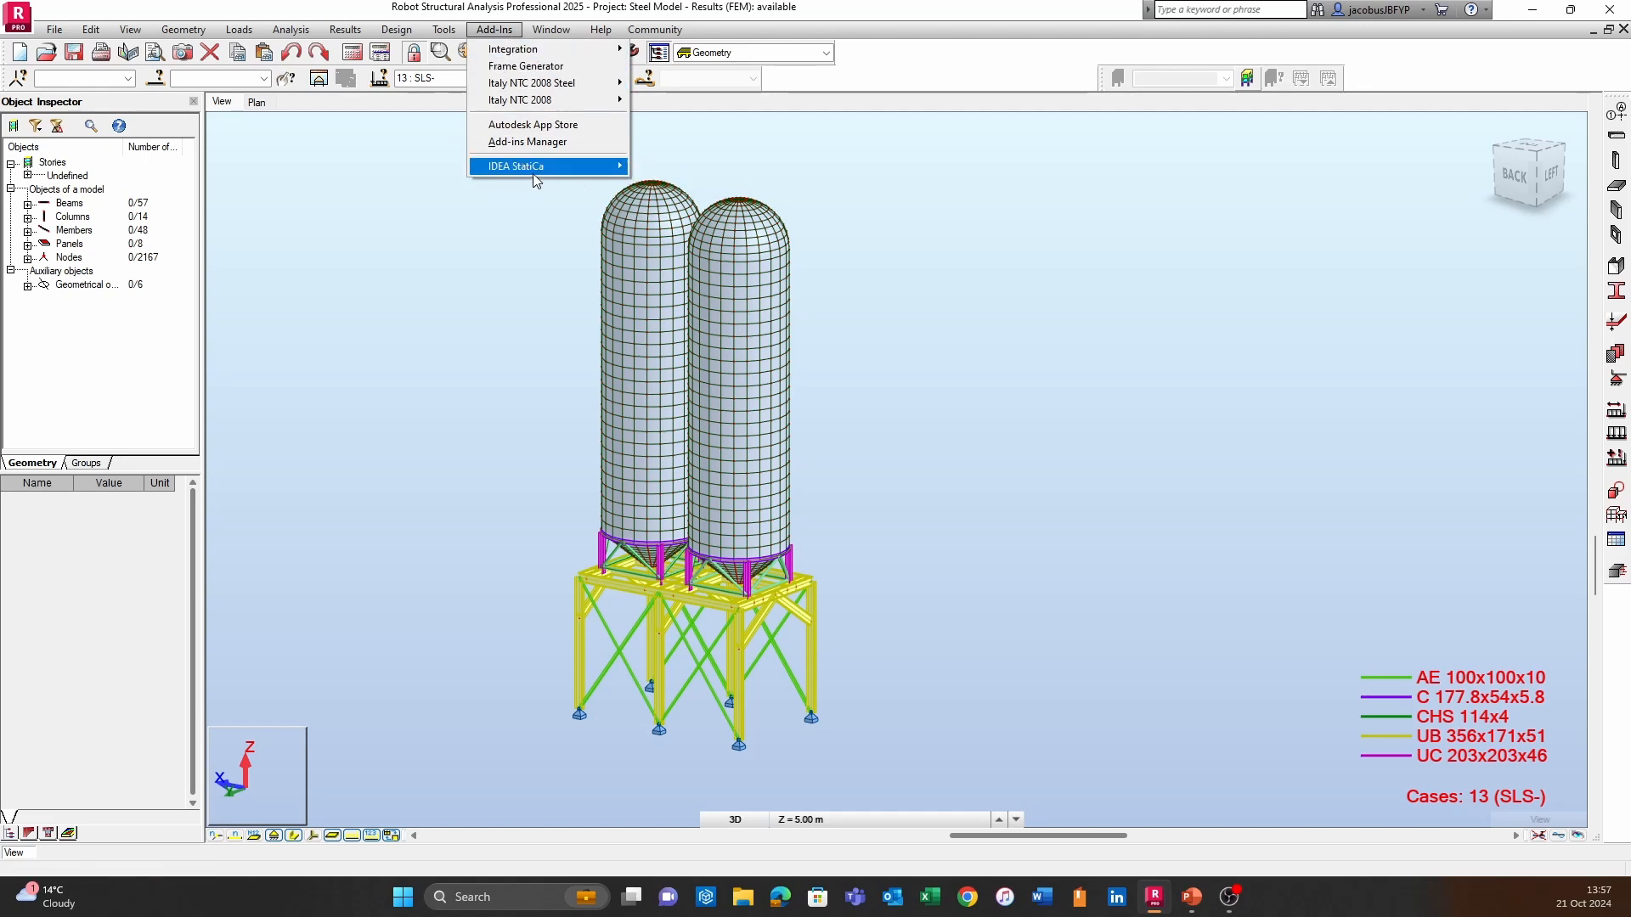
mouse_move(533, 171)
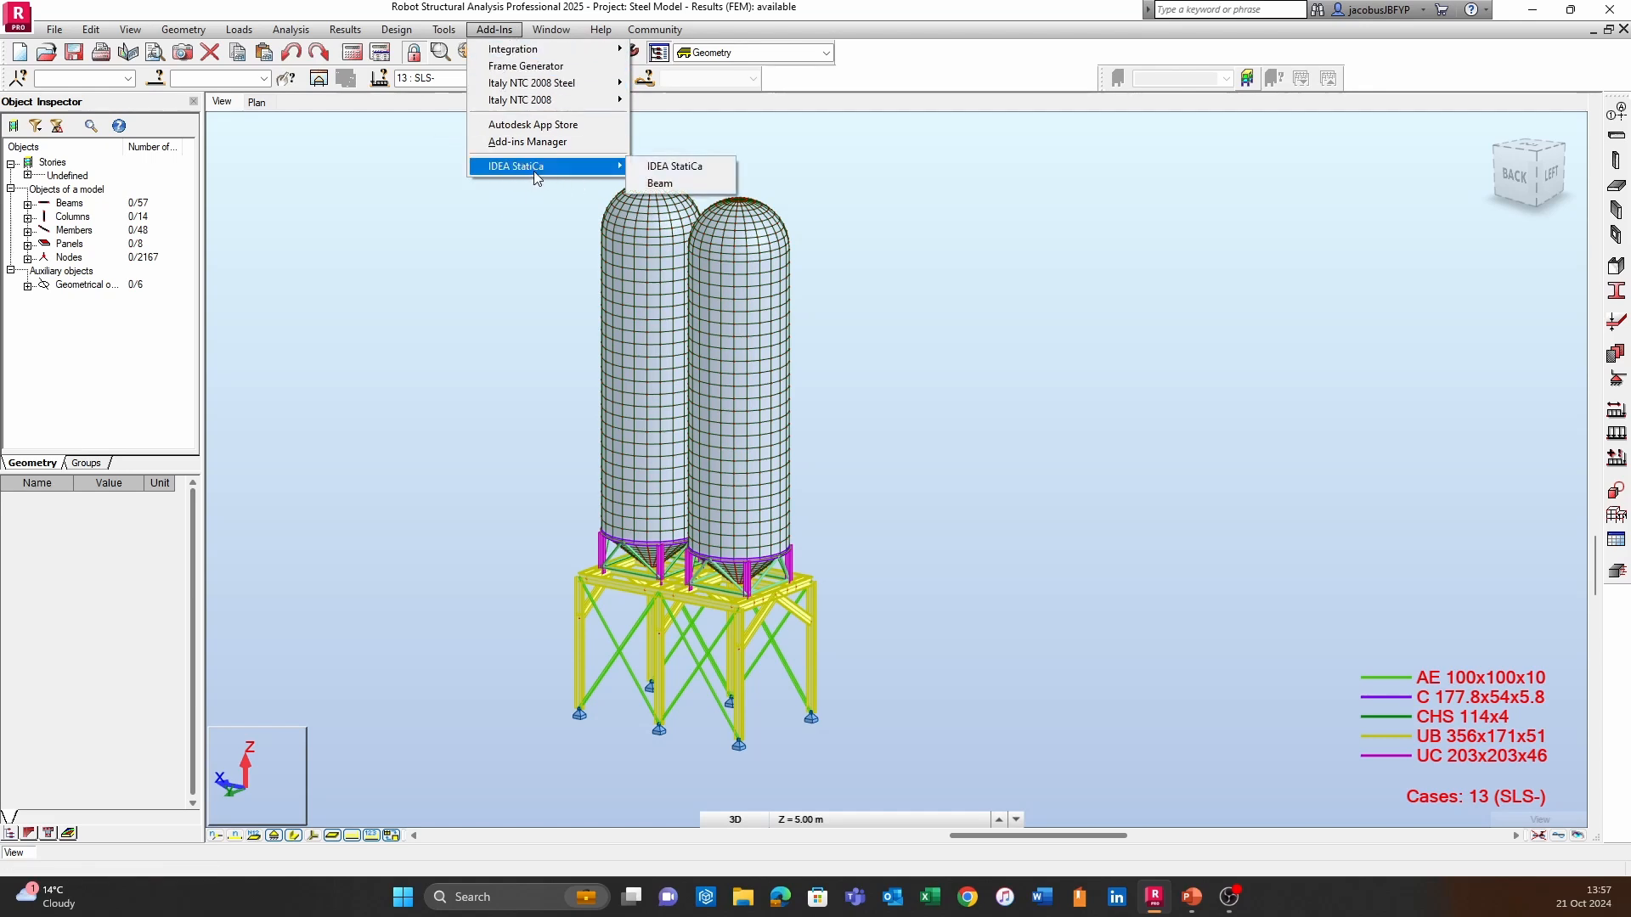
left_click(684, 169)
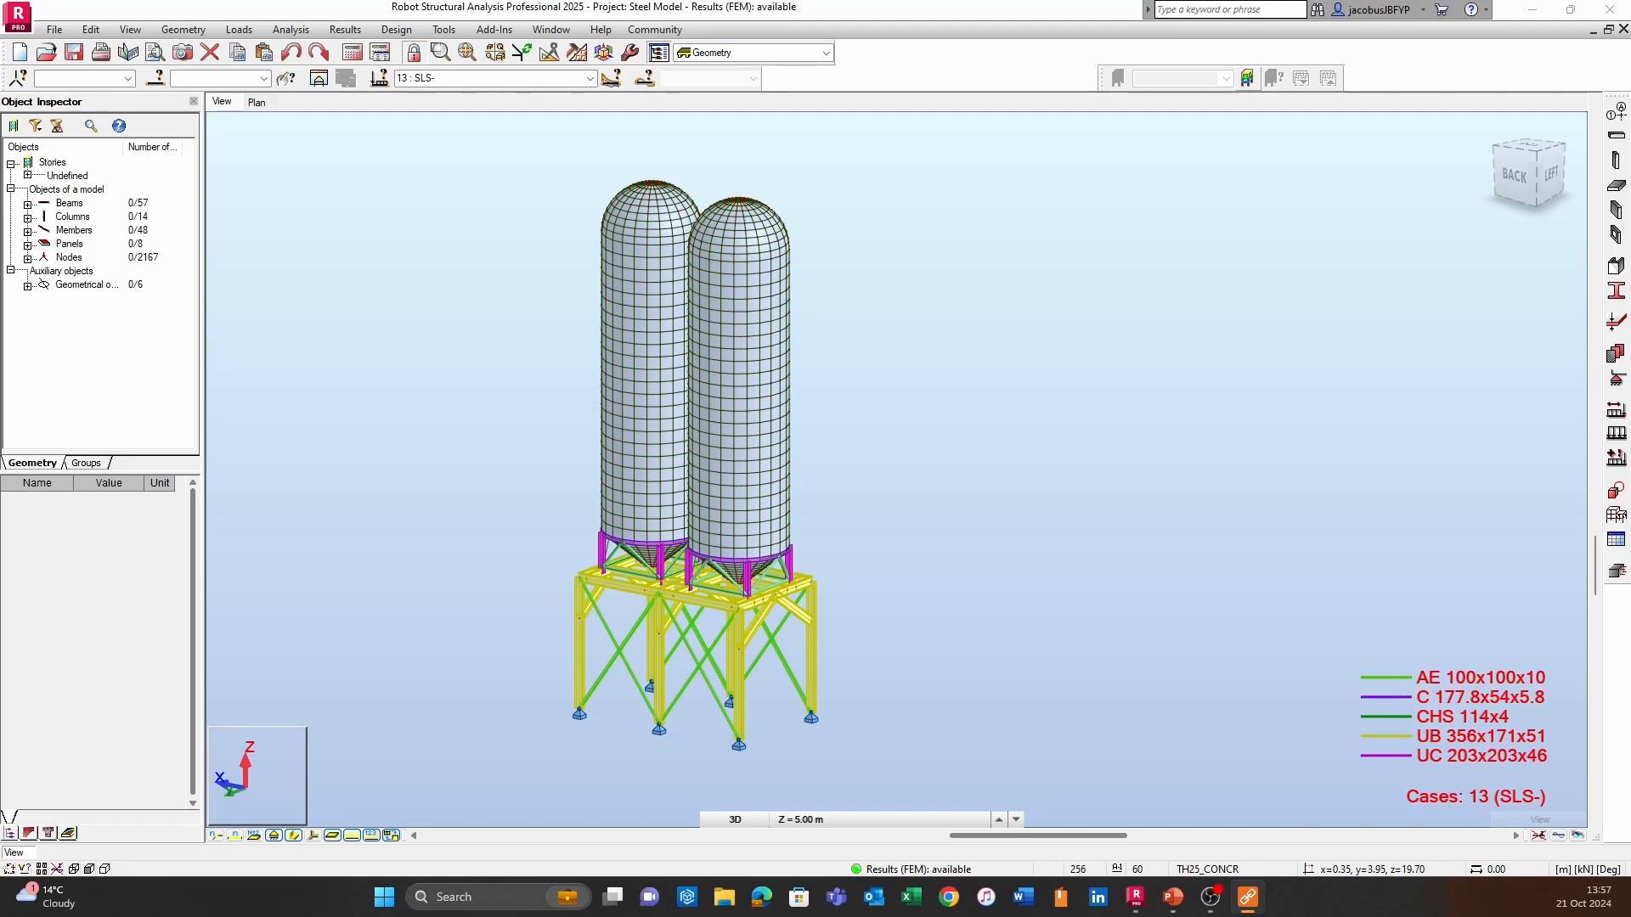
left_click_drag(0, 312, 853, 0)
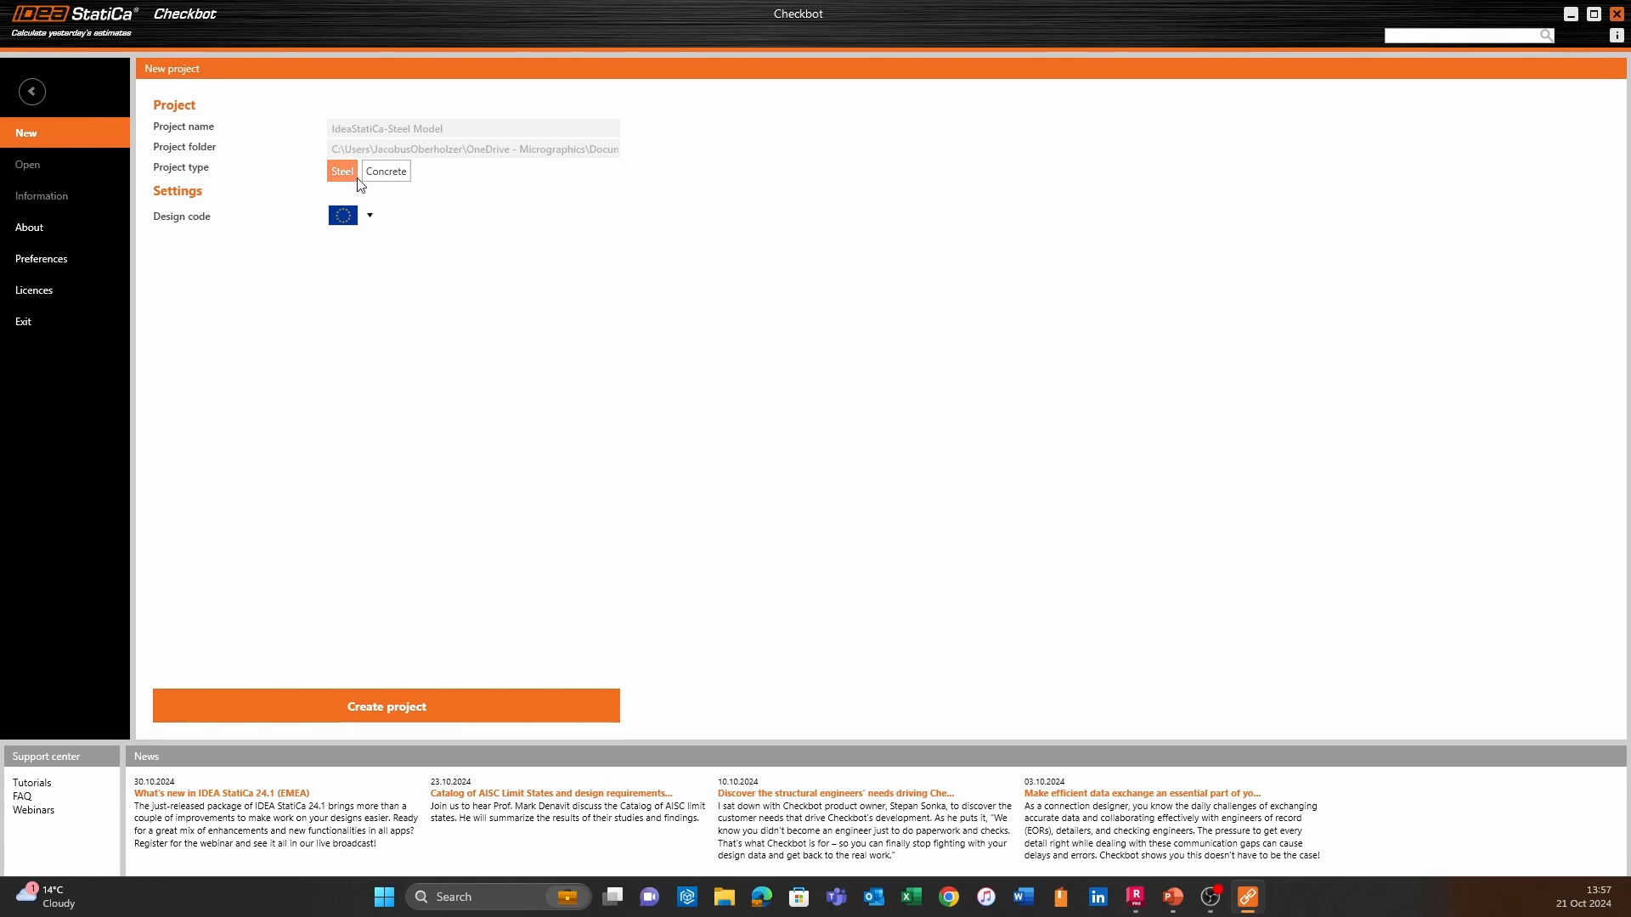
Create the steel Checkbot project with the European (EN) design code.
left_click(371, 219)
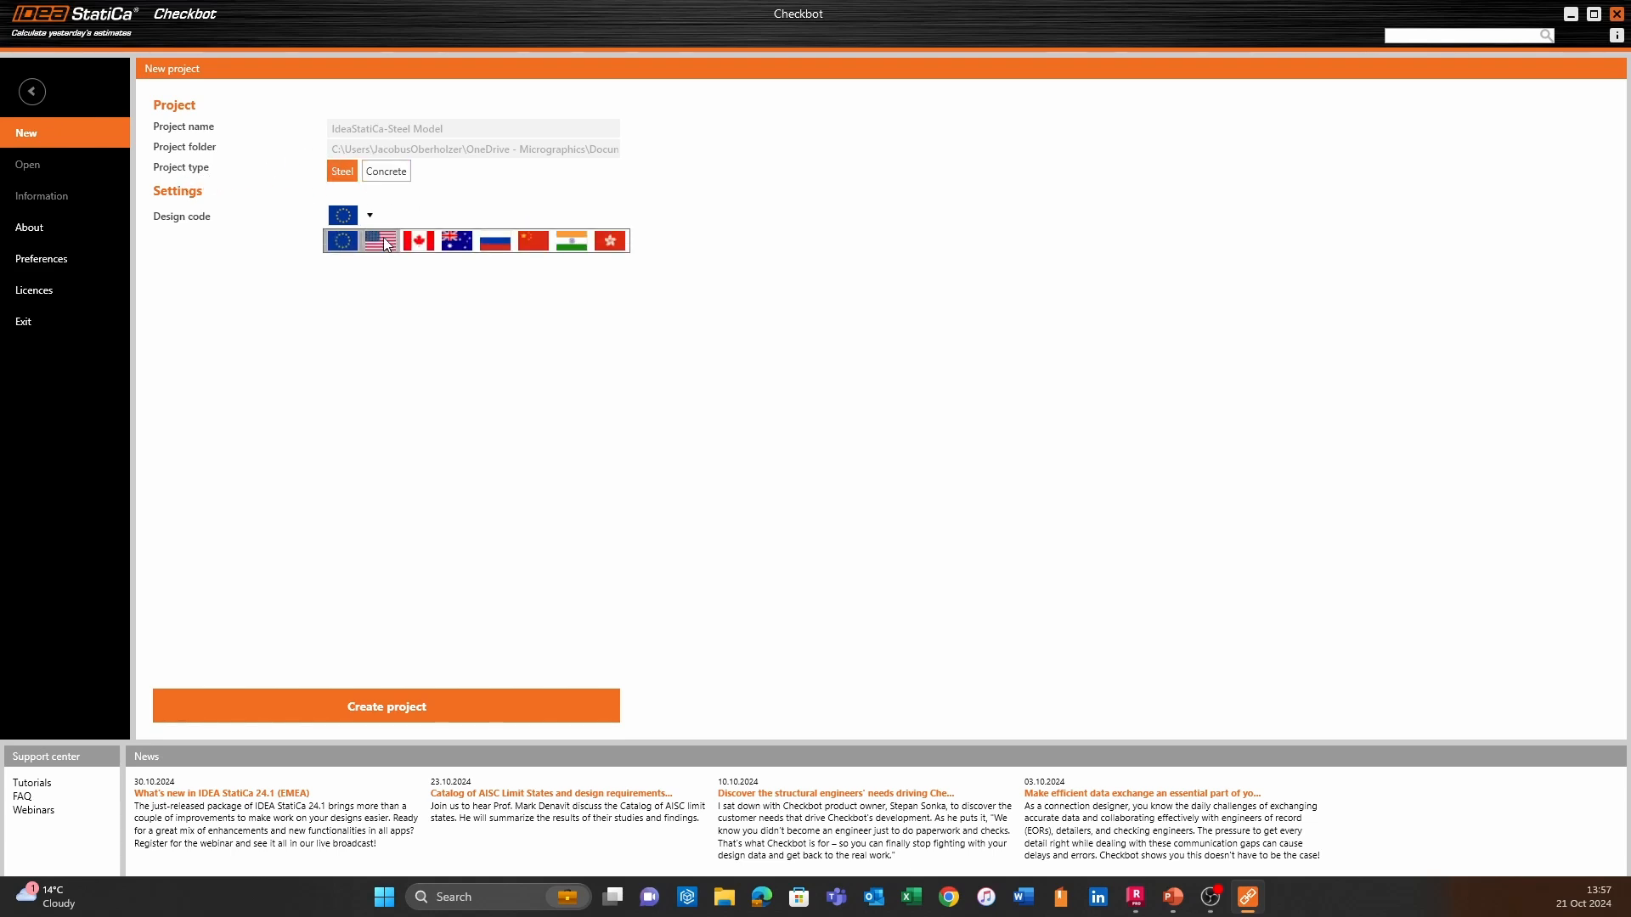
left_click(340, 244)
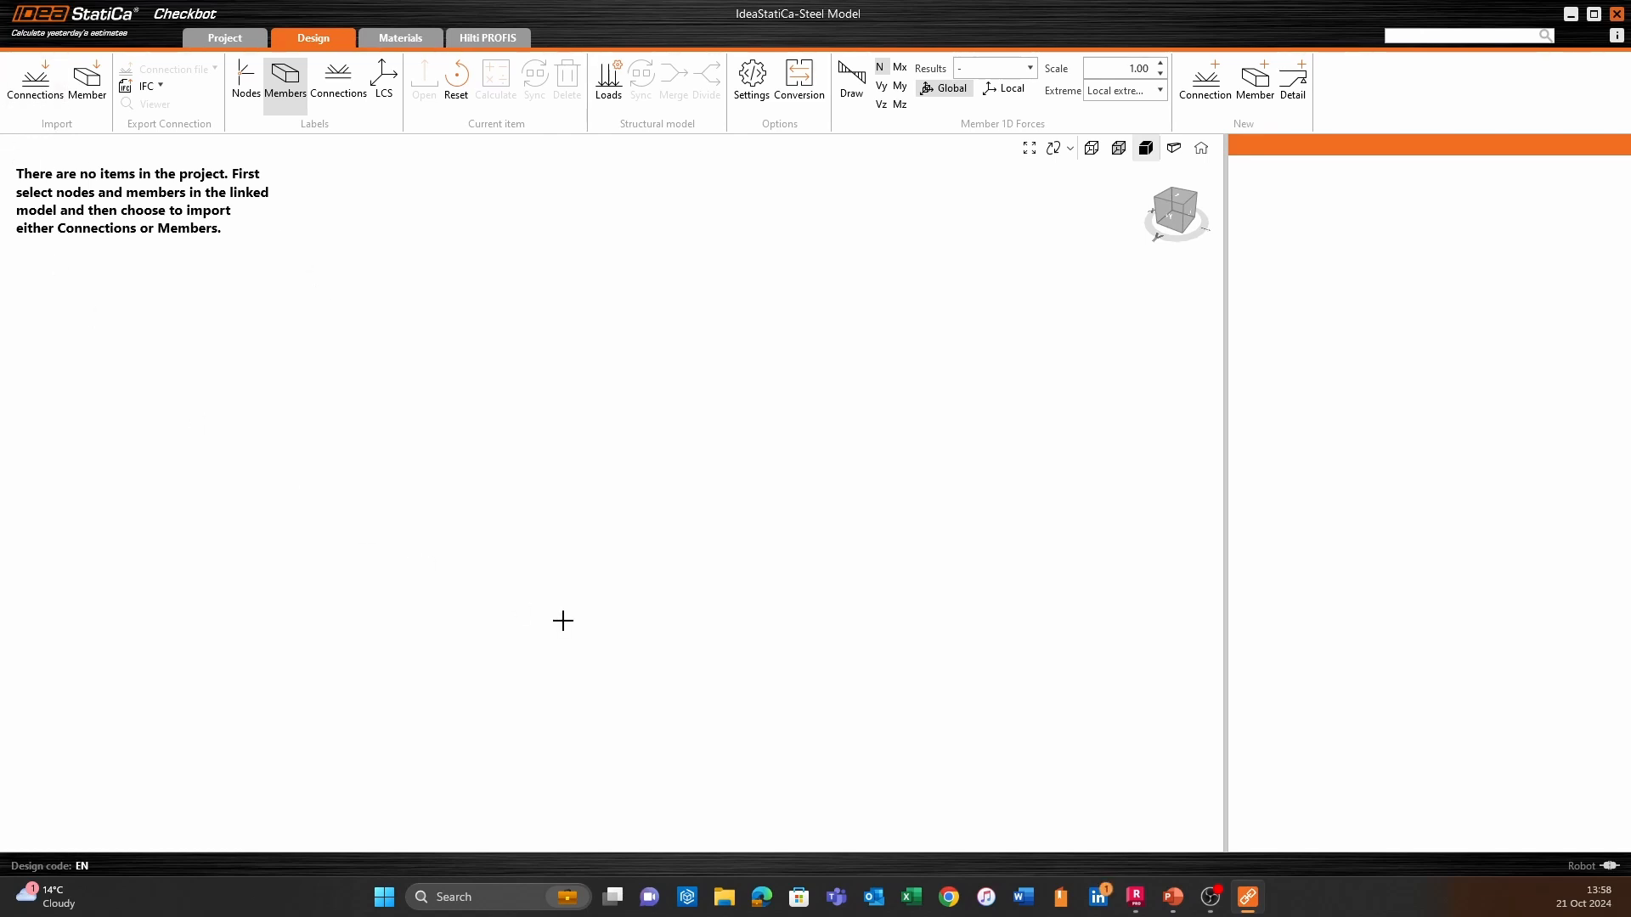
Switch to Robot Structural Analysis, select the entire silo structure, and return to Checkbot.
left_click(1135, 895)
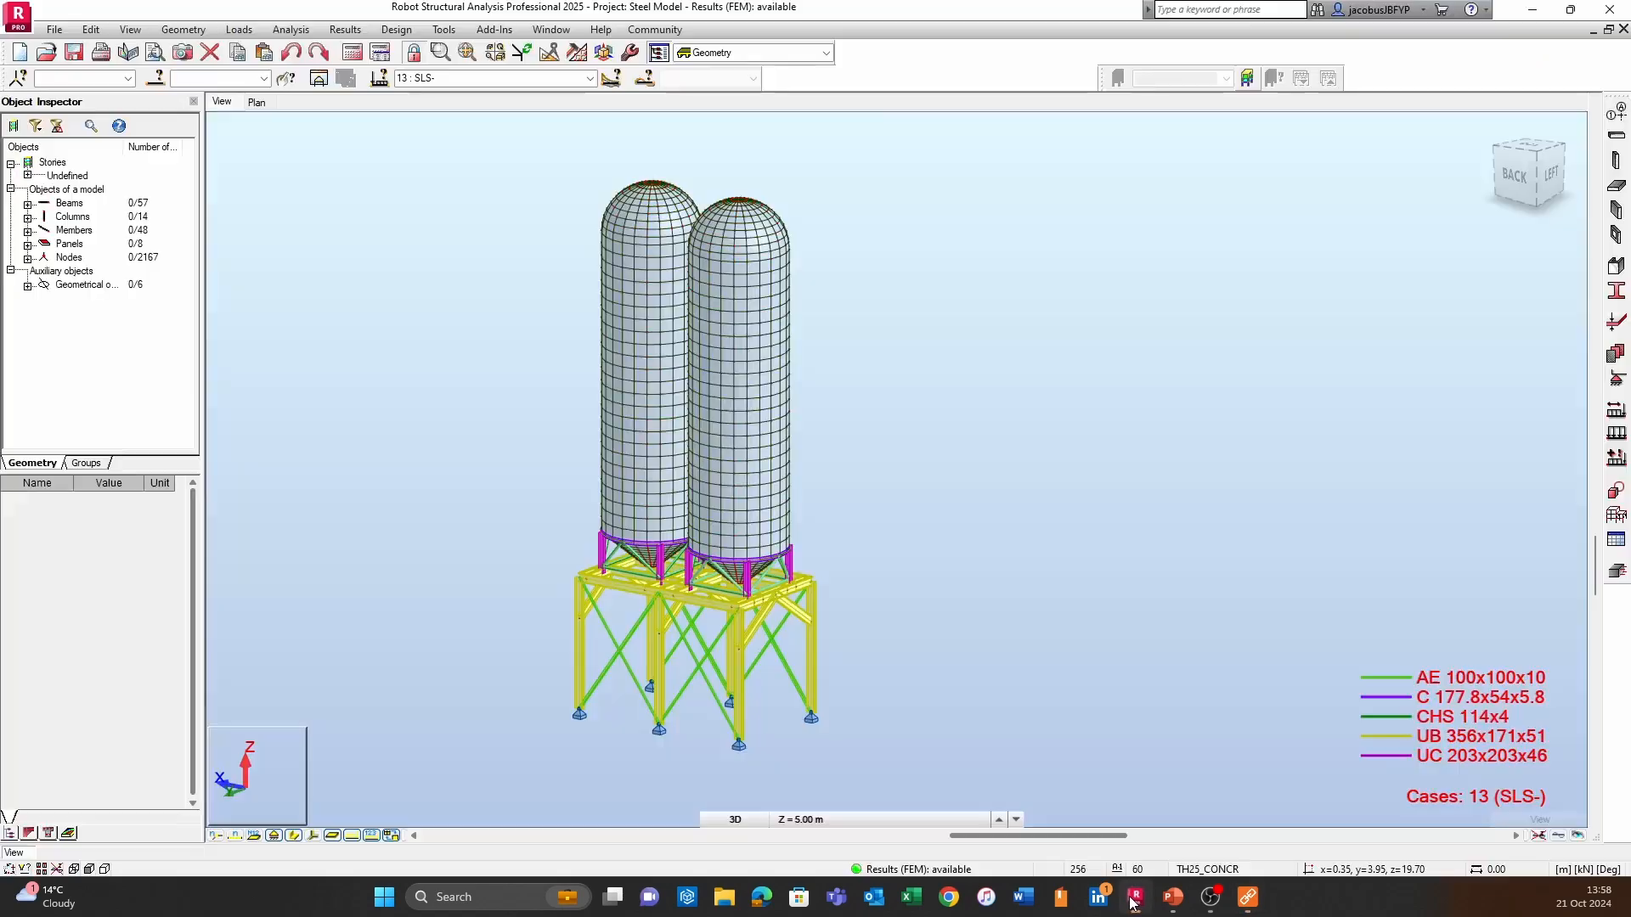
left_click_drag(986, 135, 445, 766)
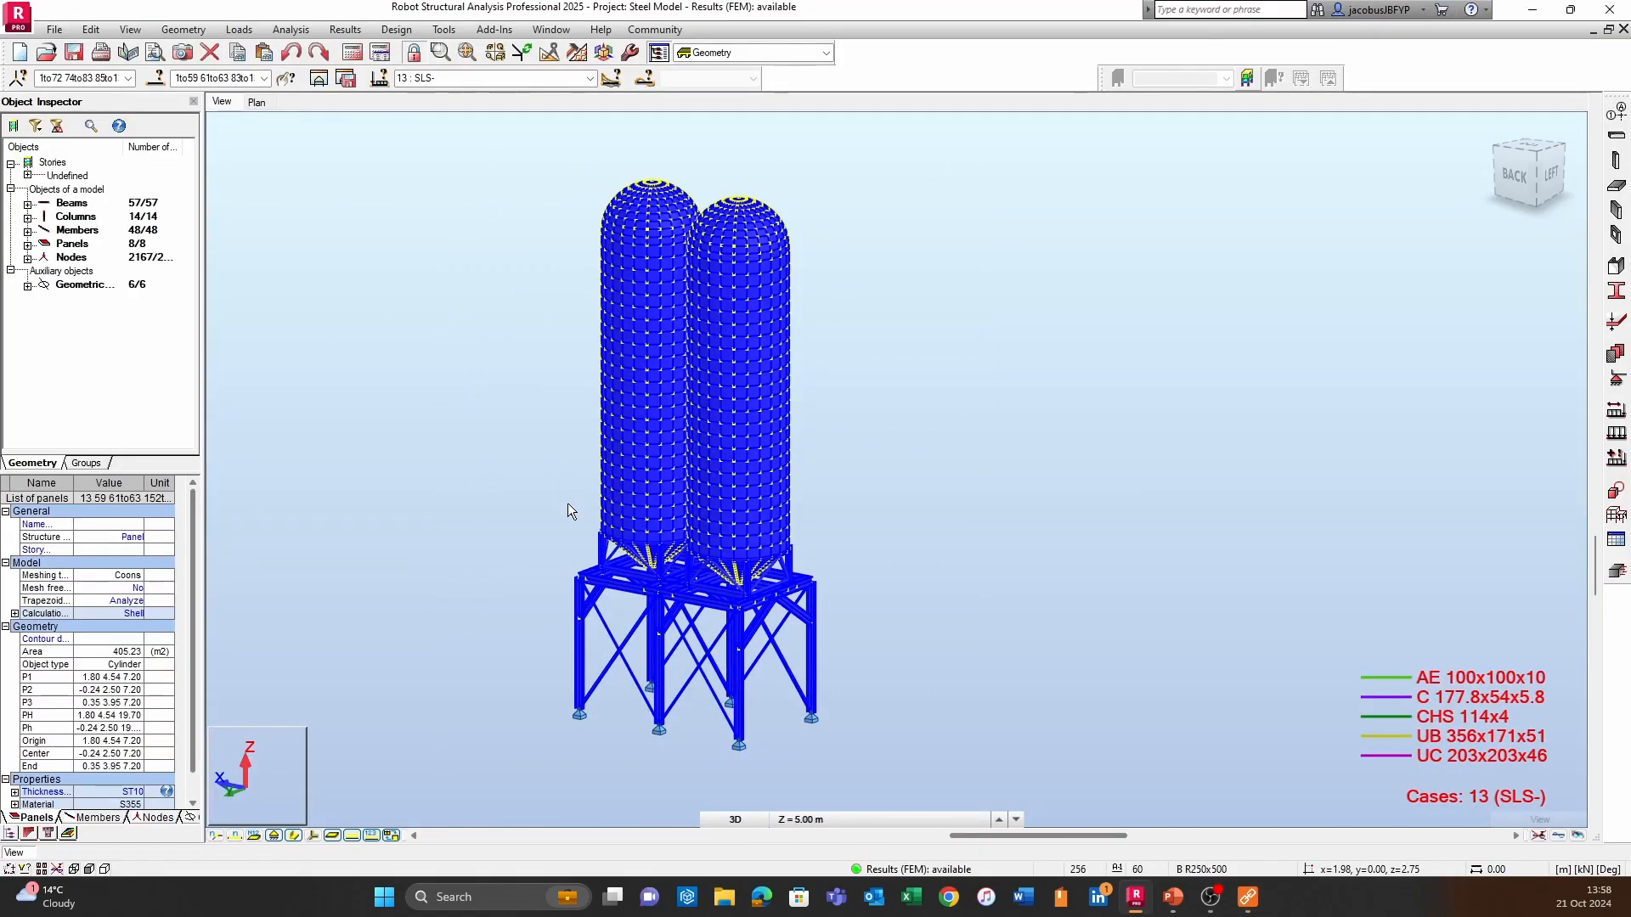
left_click(1246, 896)
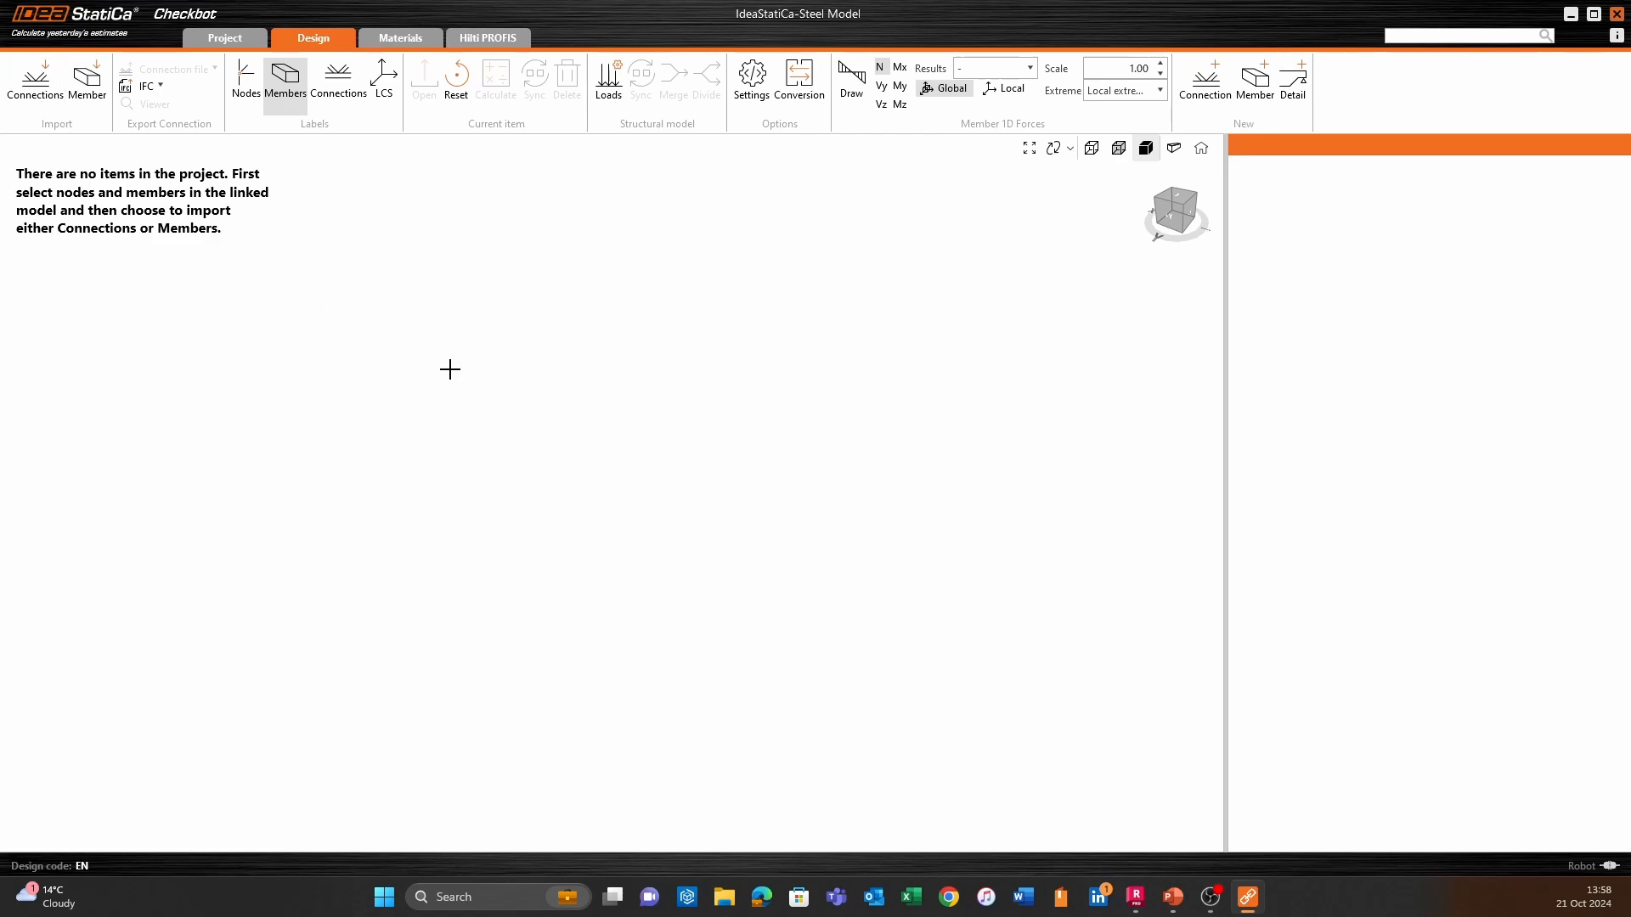
Switch to Robot Structural Analysis and examine the support frame's columns, cross bracing and base supports from the back and left sides.
left_click(1136, 897)
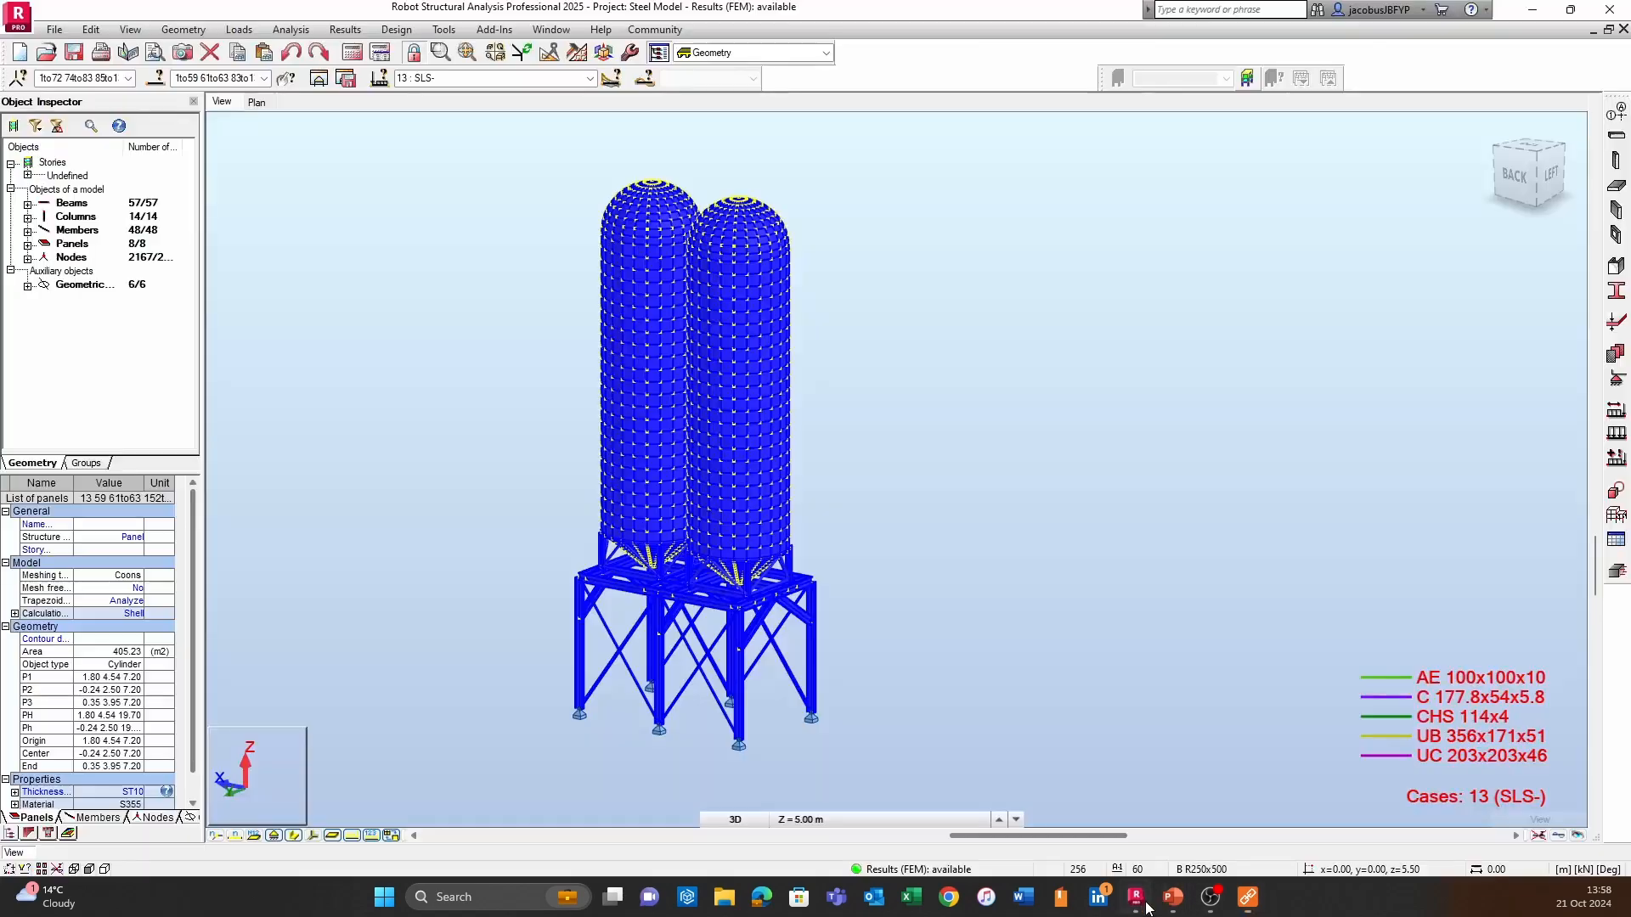
scroll(829, 386, "up", 6)
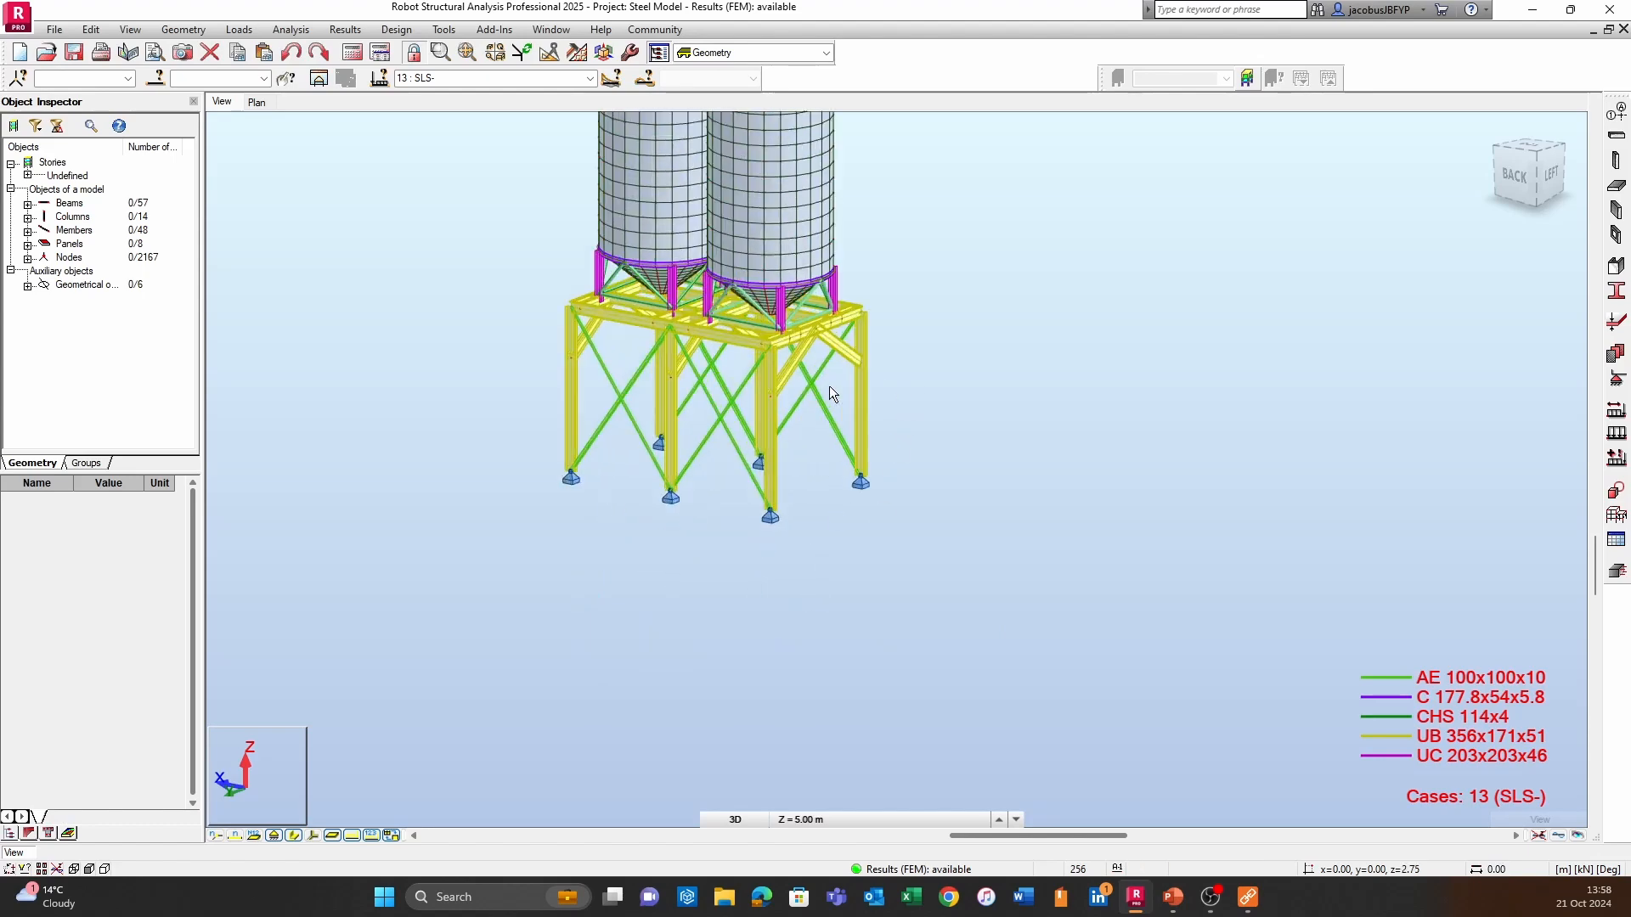
scroll(824, 396, "down", 1)
middle_click_drag(711, 430, 1069, 411)
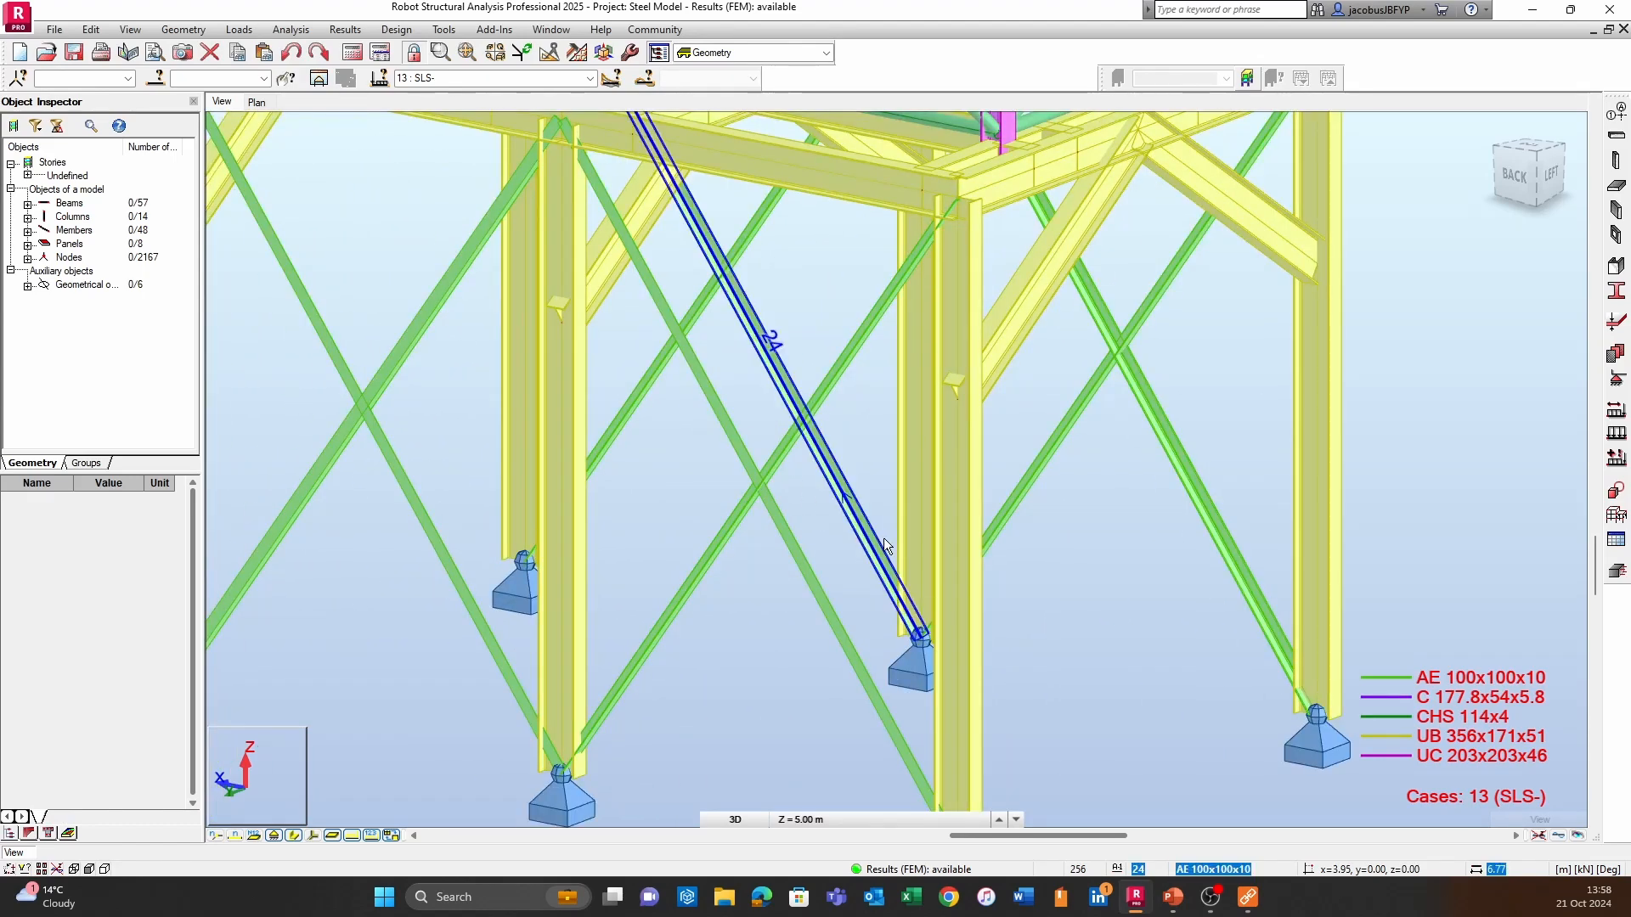
scroll(884, 545, "down", 1)
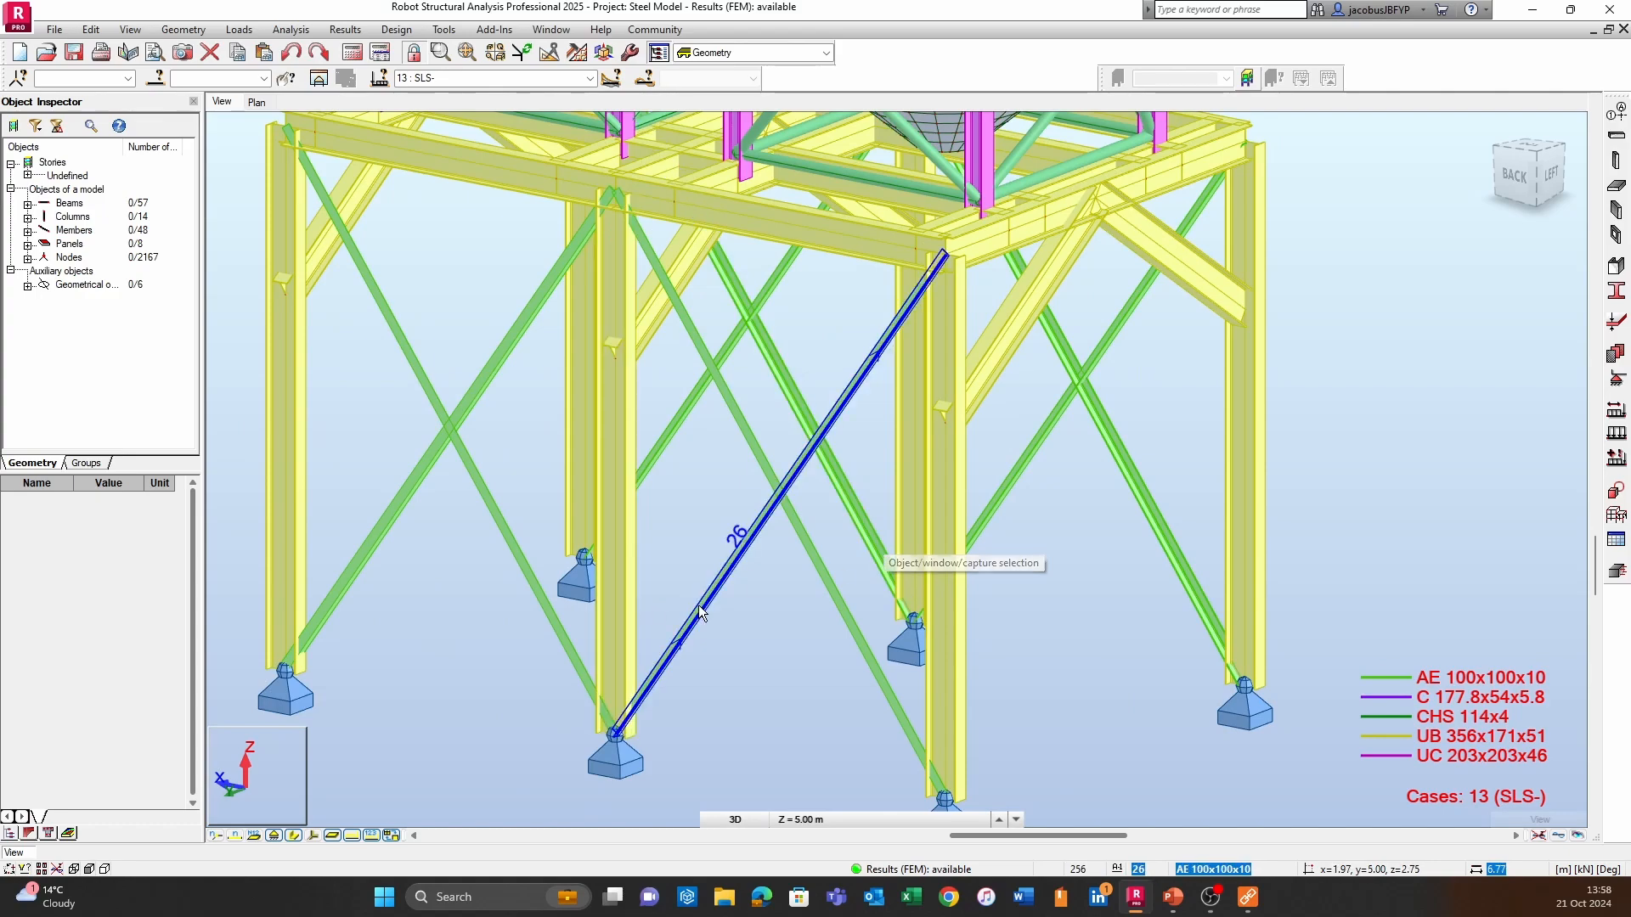
middle_click_drag(501, 499, 639, 537)
scroll(944, 558, "up", 1)
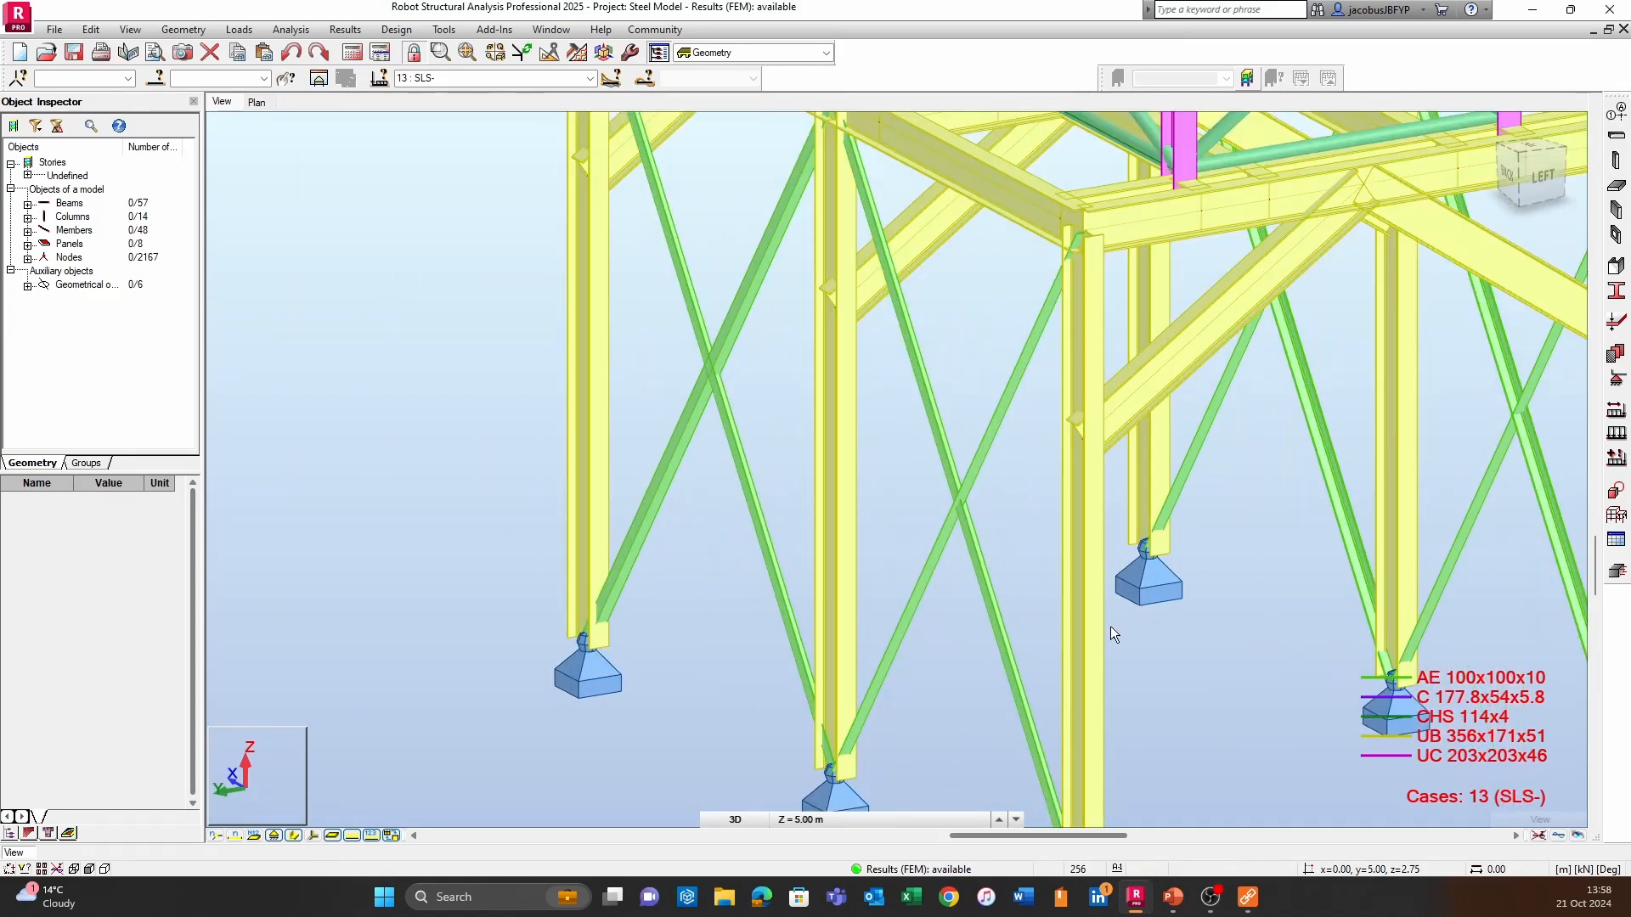
scroll(1111, 629, "down", 1)
middle_click_drag(1097, 611, 1038, 615, "shift")
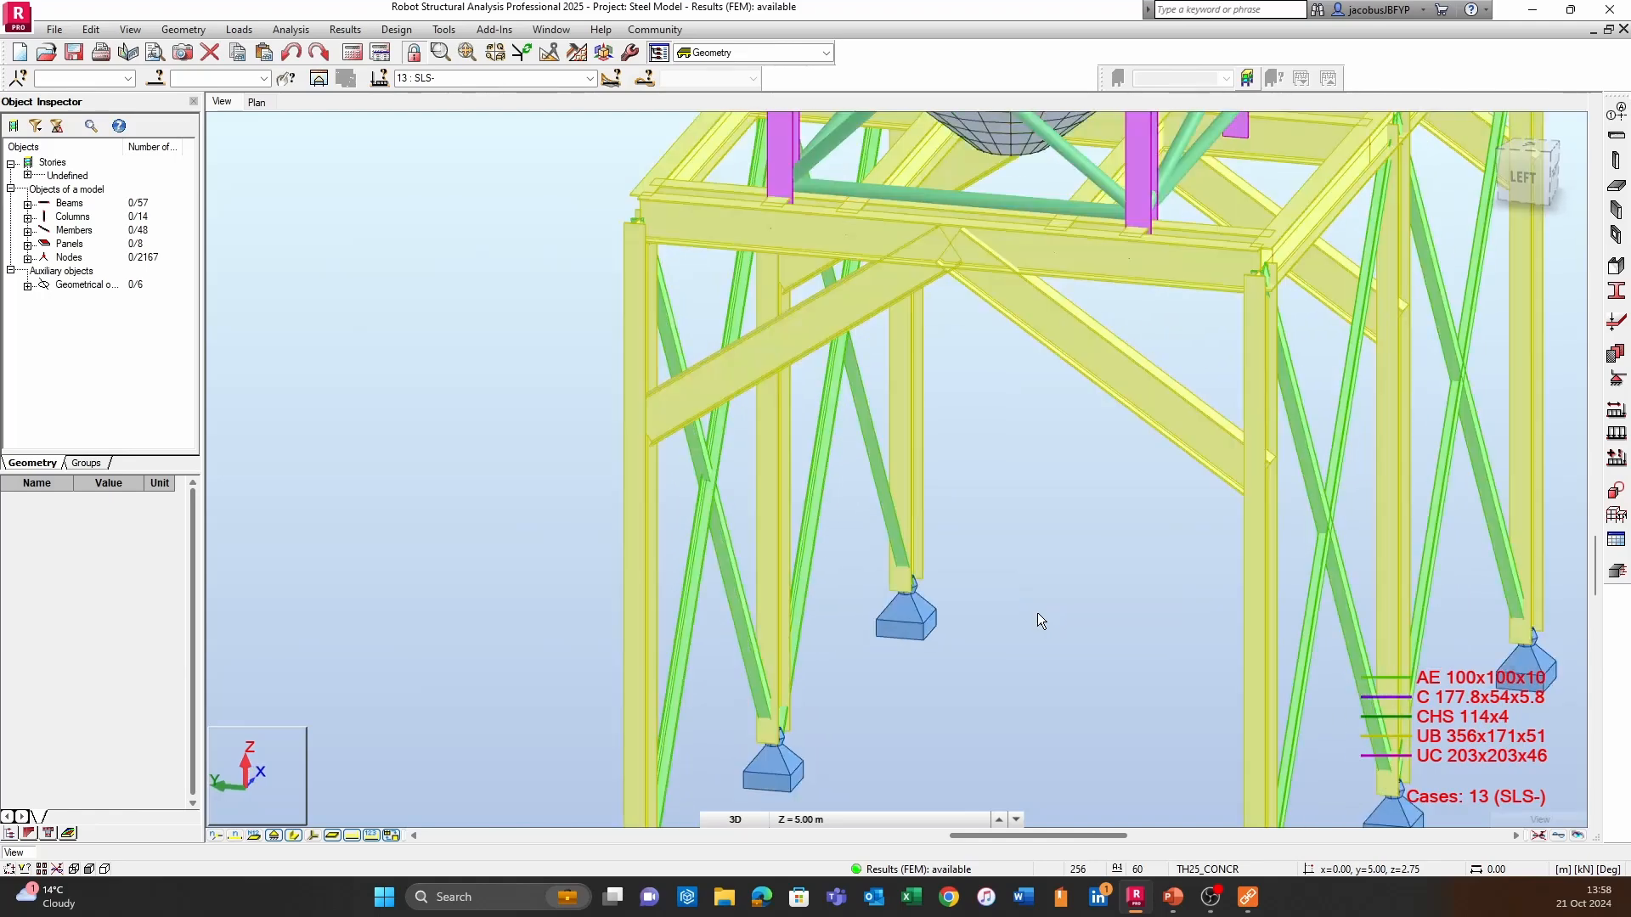
scroll(1037, 613, "down", 2)
scroll(1029, 572, "up", 1)
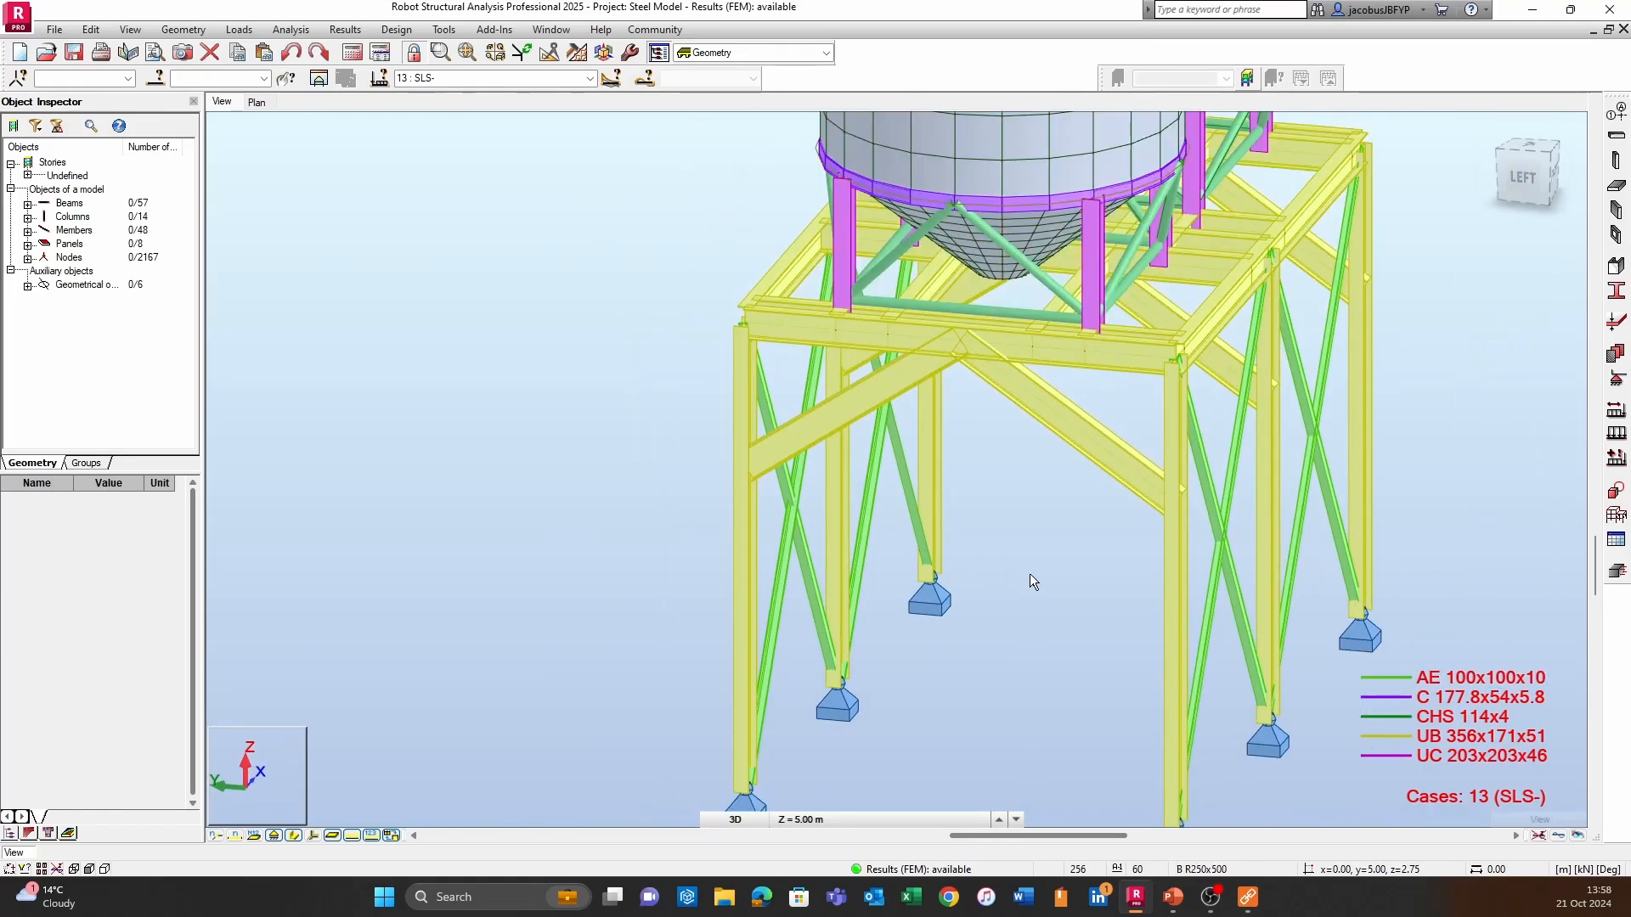
middle_click_drag(1030, 573, 844, 507)
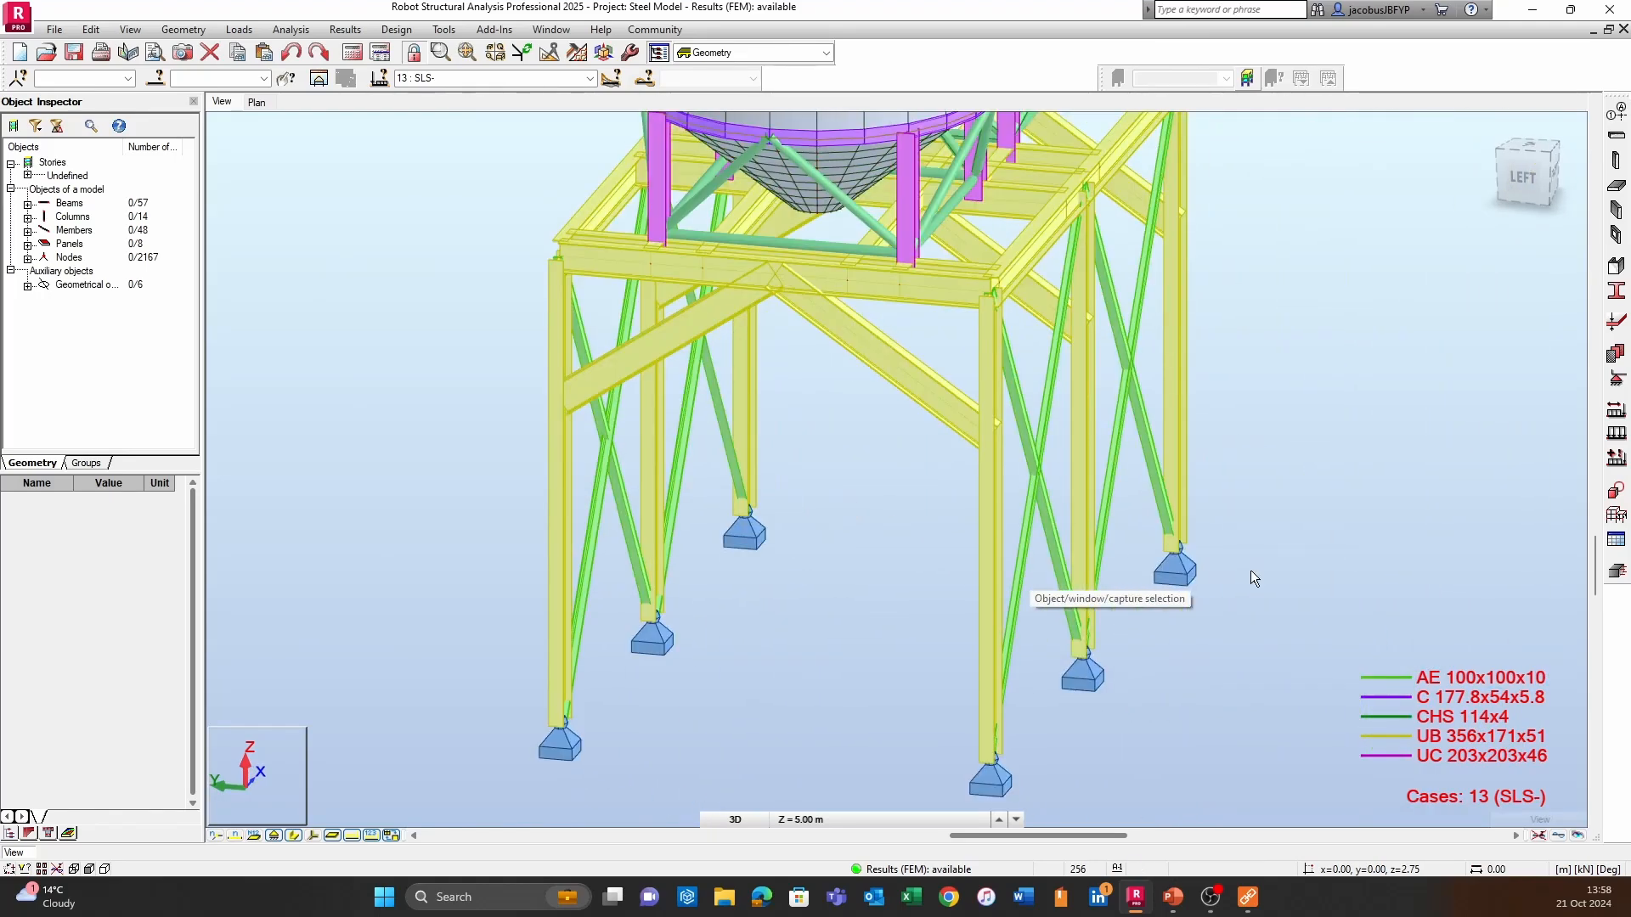
Examine the platform beams, diagonal braces and silo hopper supports from the front-left side of the frame.
scroll(1250, 578, "down", 2)
scroll(1194, 512, "up", 1)
middle_click_drag(1199, 438, 1154, 441, "shift")
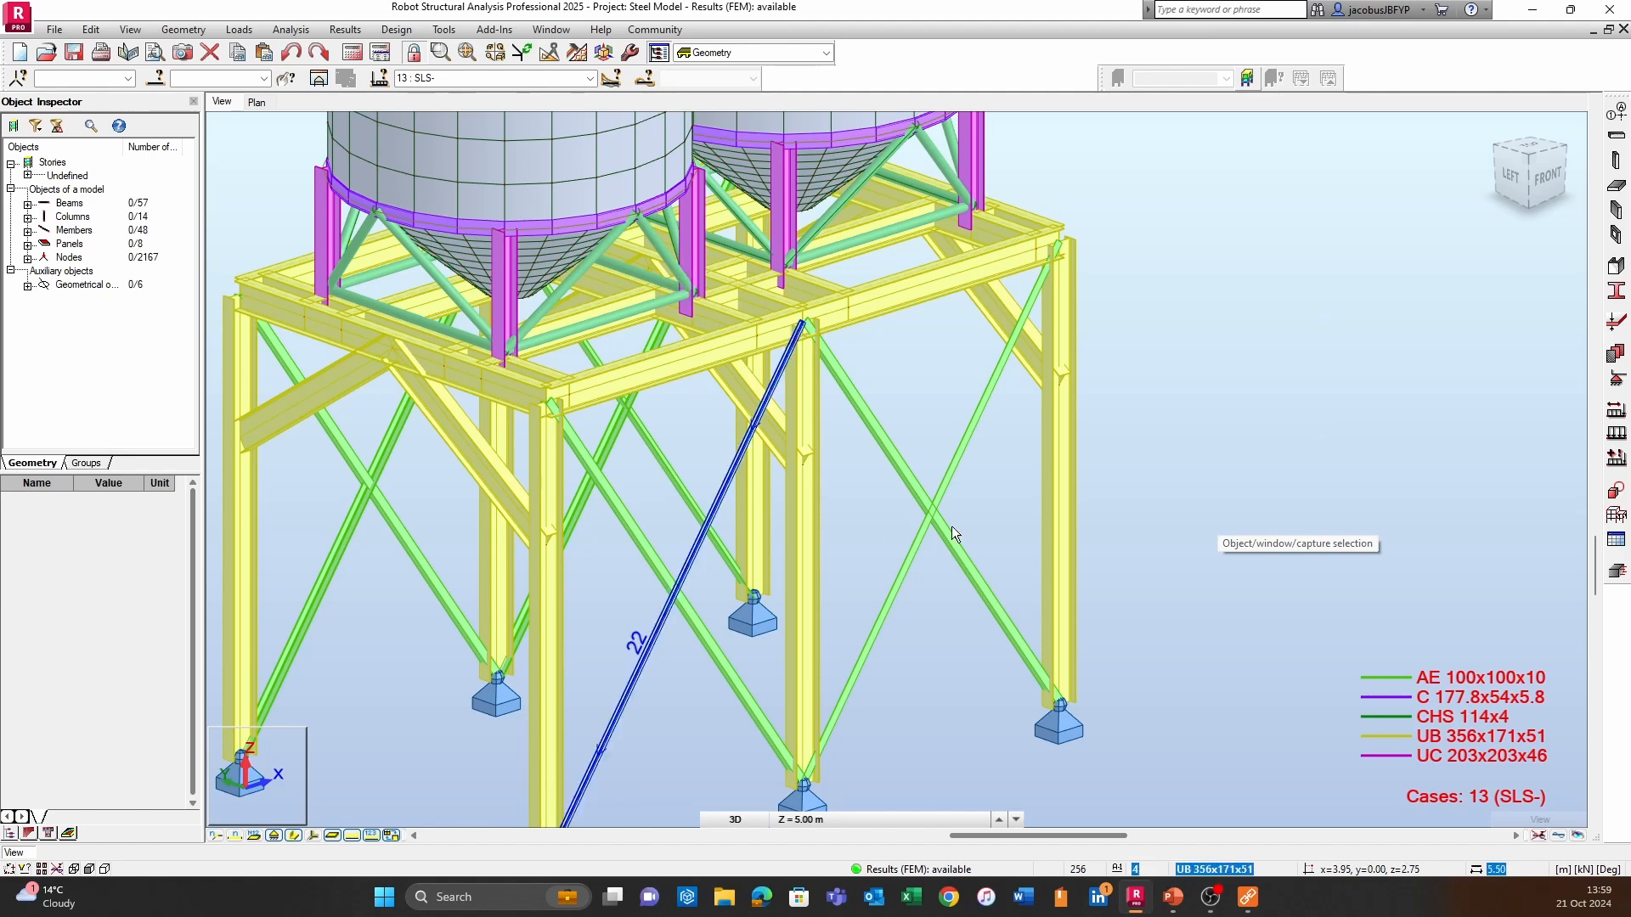
scroll(1147, 471, "up", 5)
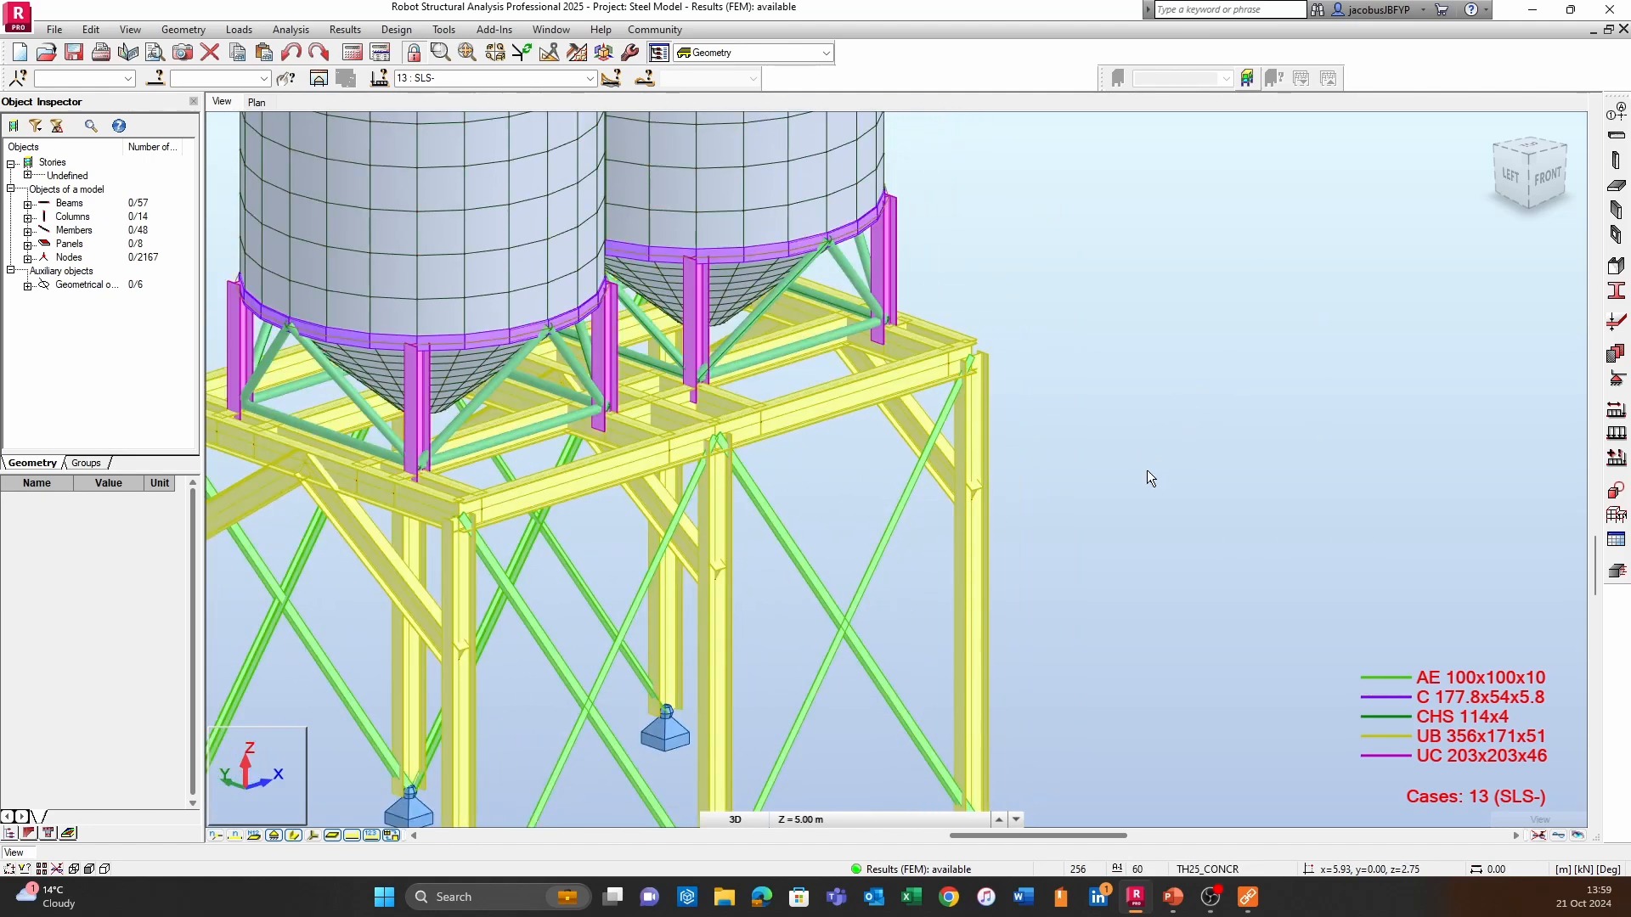
scroll(711, 560, "down", 2)
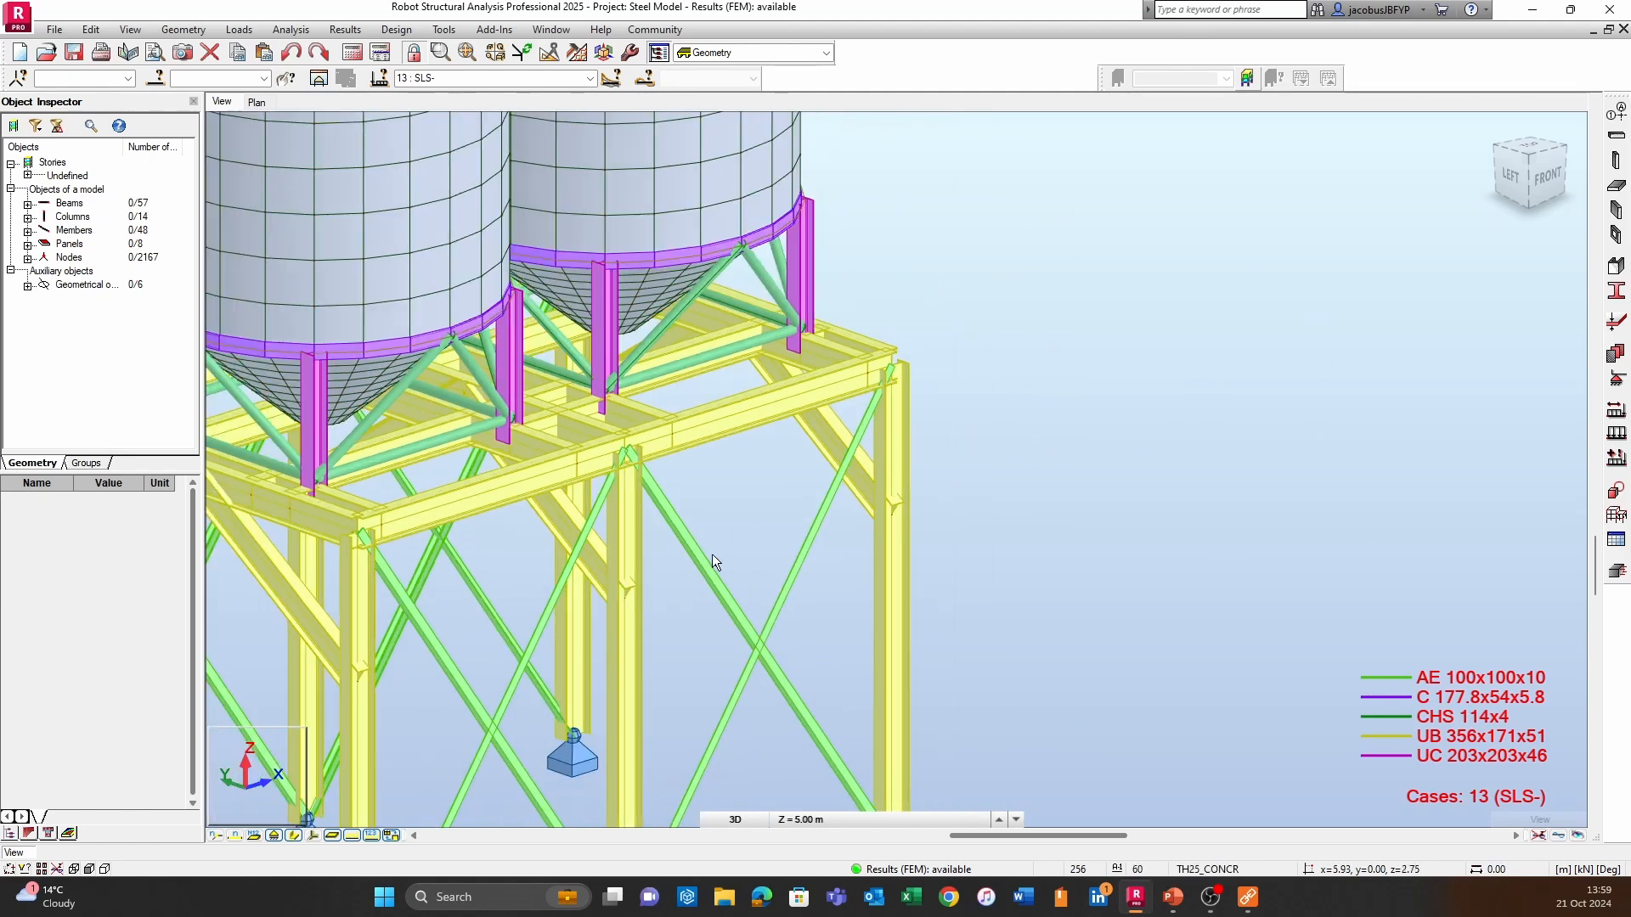
scroll(792, 496, "down", 1)
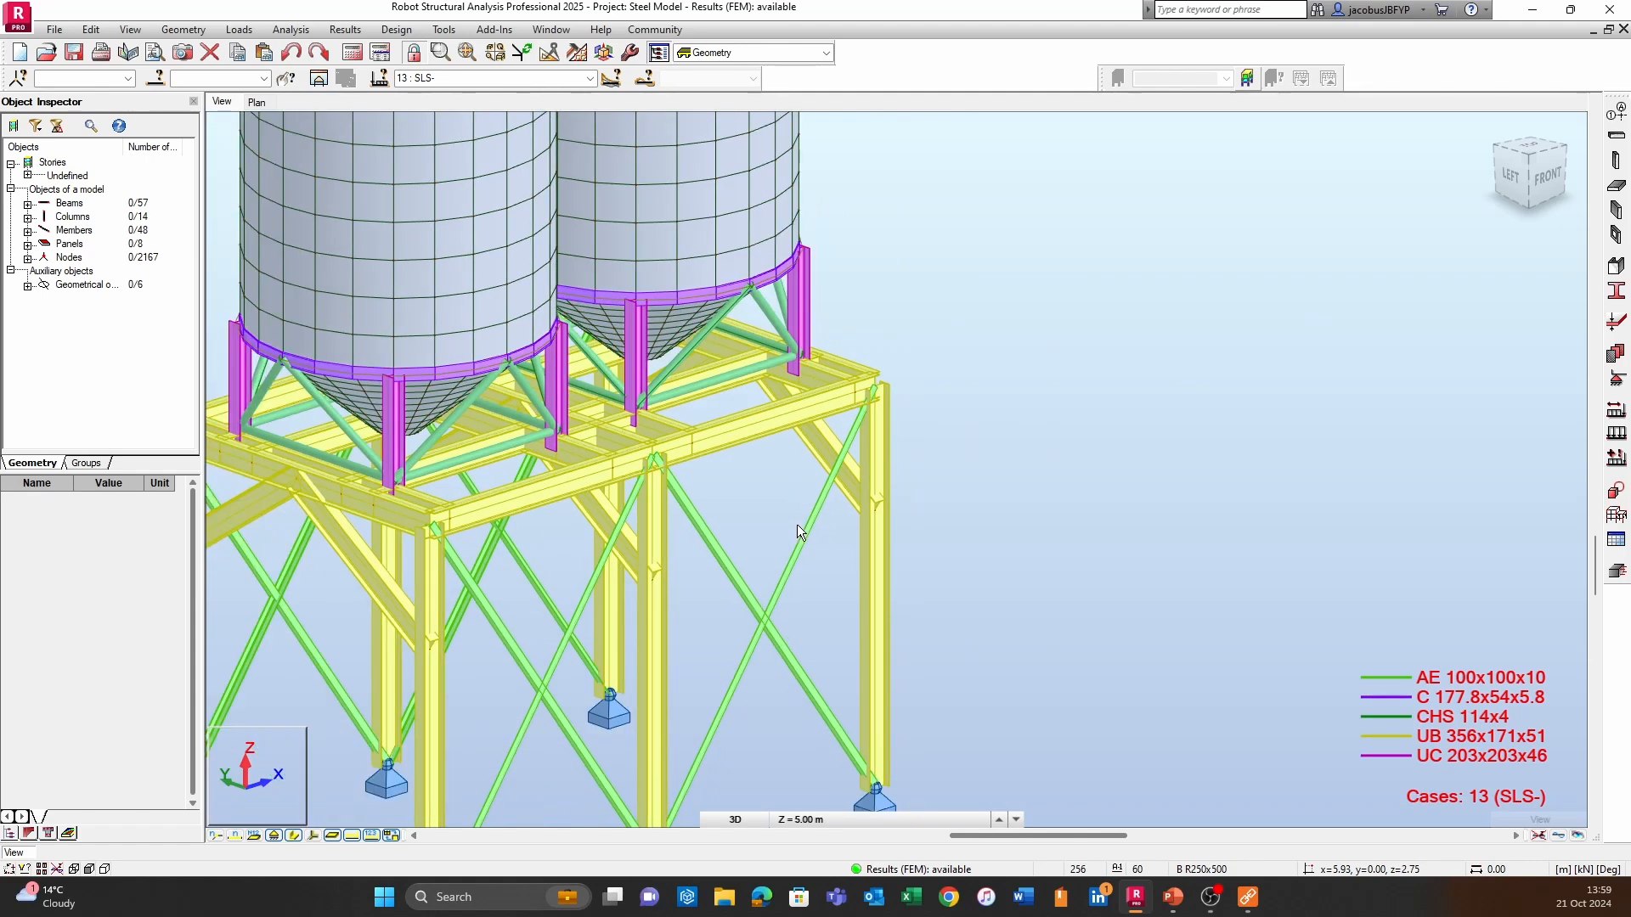
middle_click_drag(1078, 546, 1179, 513)
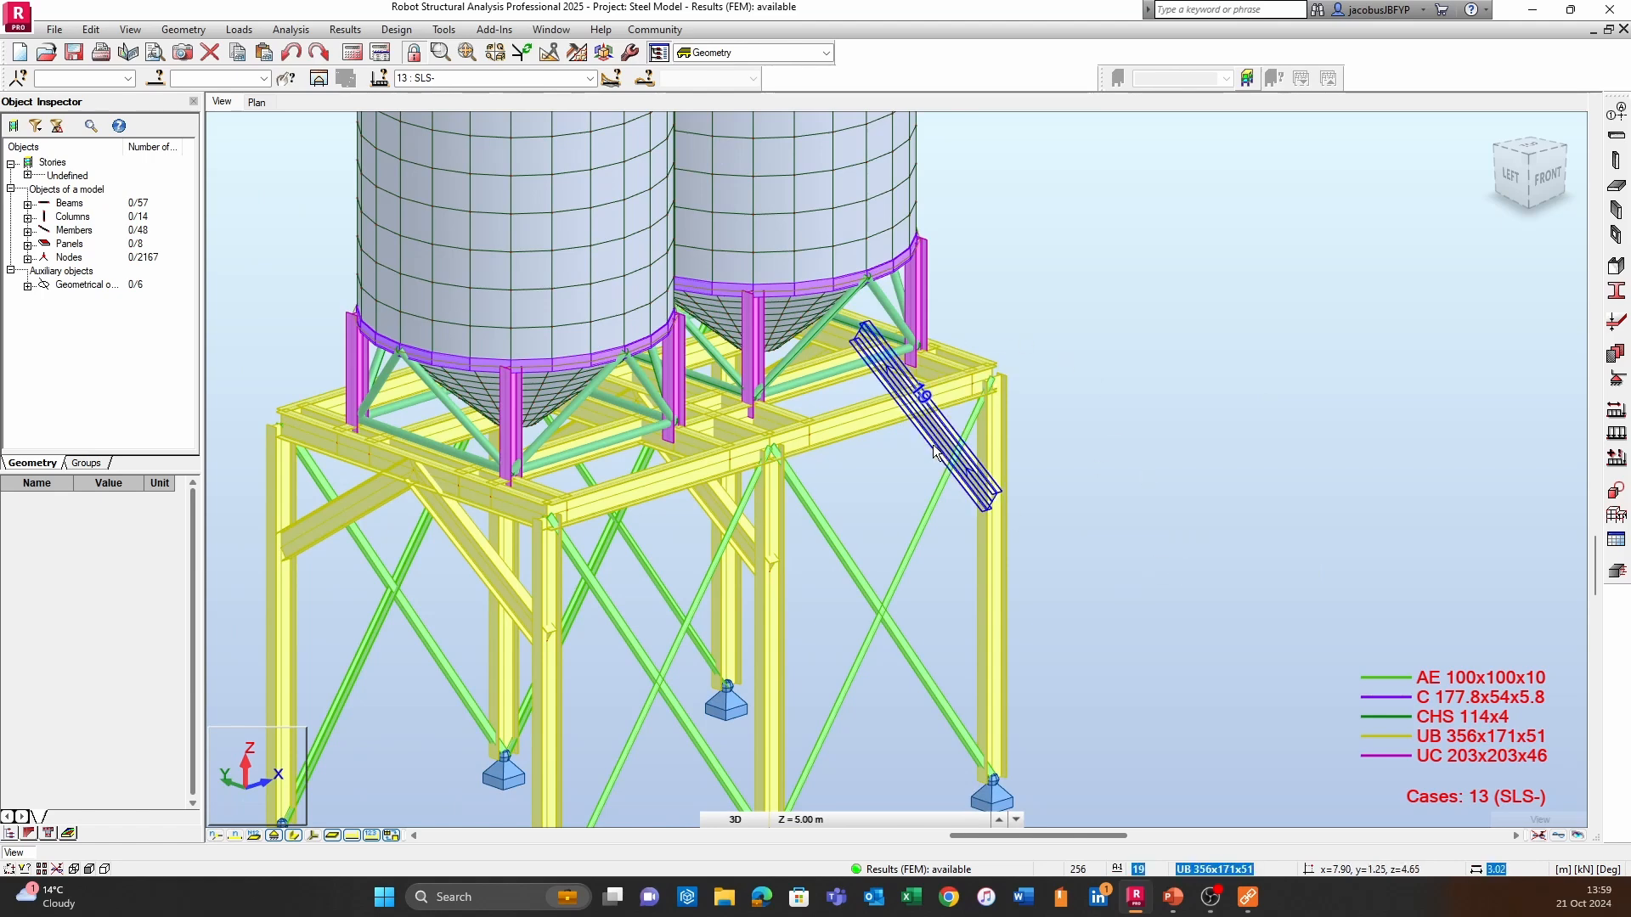
Select the complete silo model in Robot Structural Analysis and import its connections into the Checkbot project.
scroll(1187, 410, "down", 5)
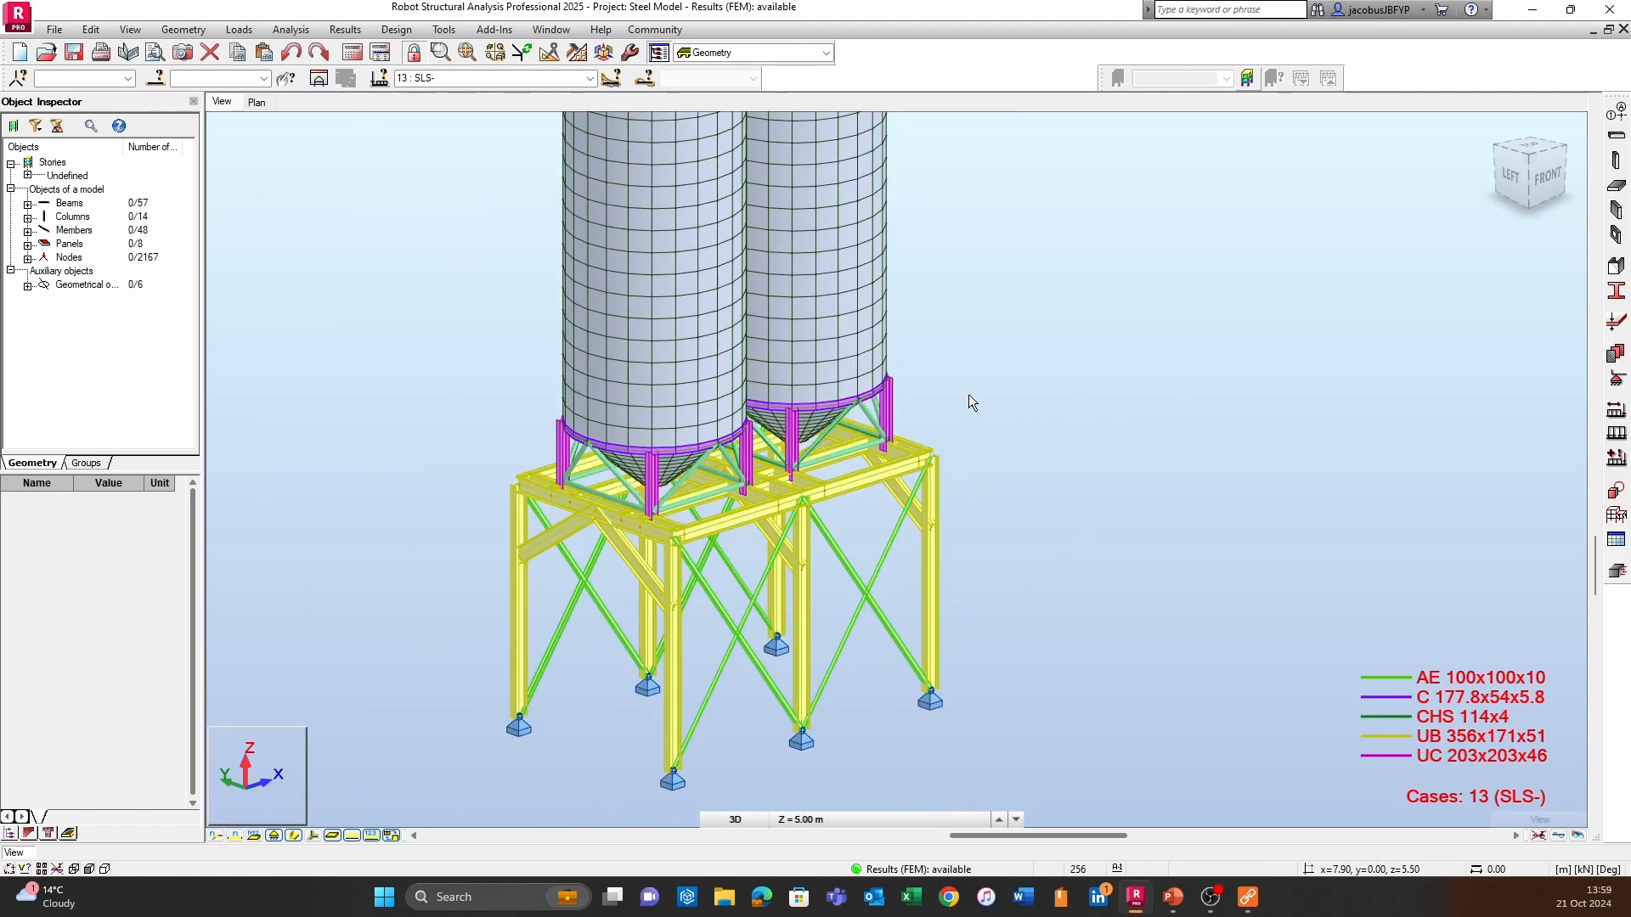
scroll(1093, 450, "down", 4)
left_click_drag(1042, 166, 581, 705)
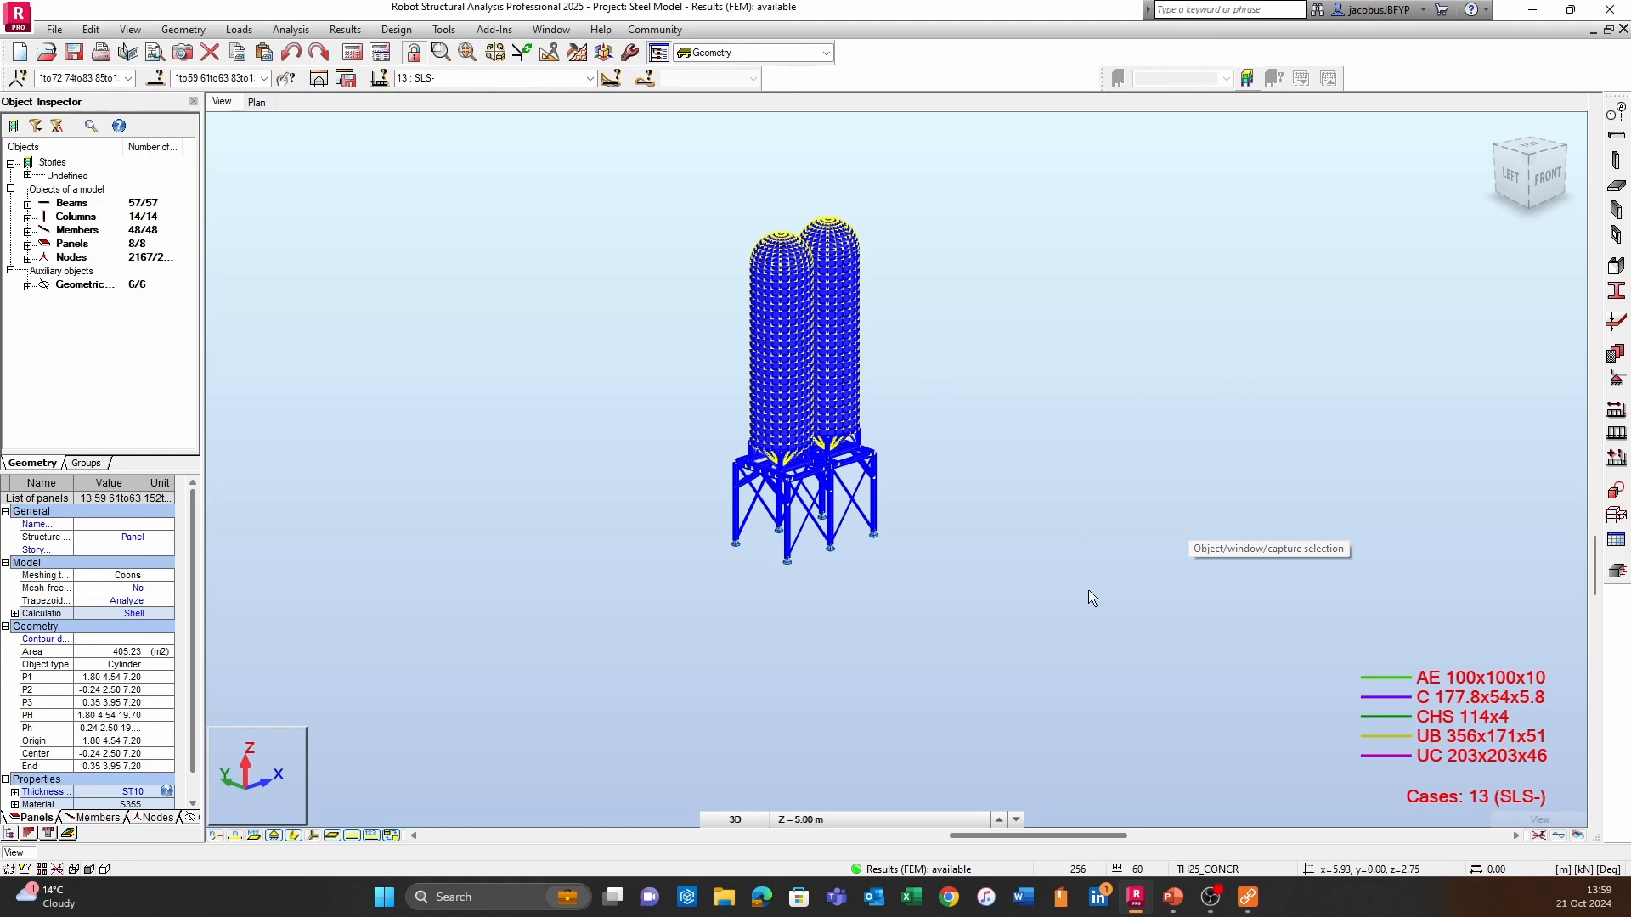
left_click(1248, 897)
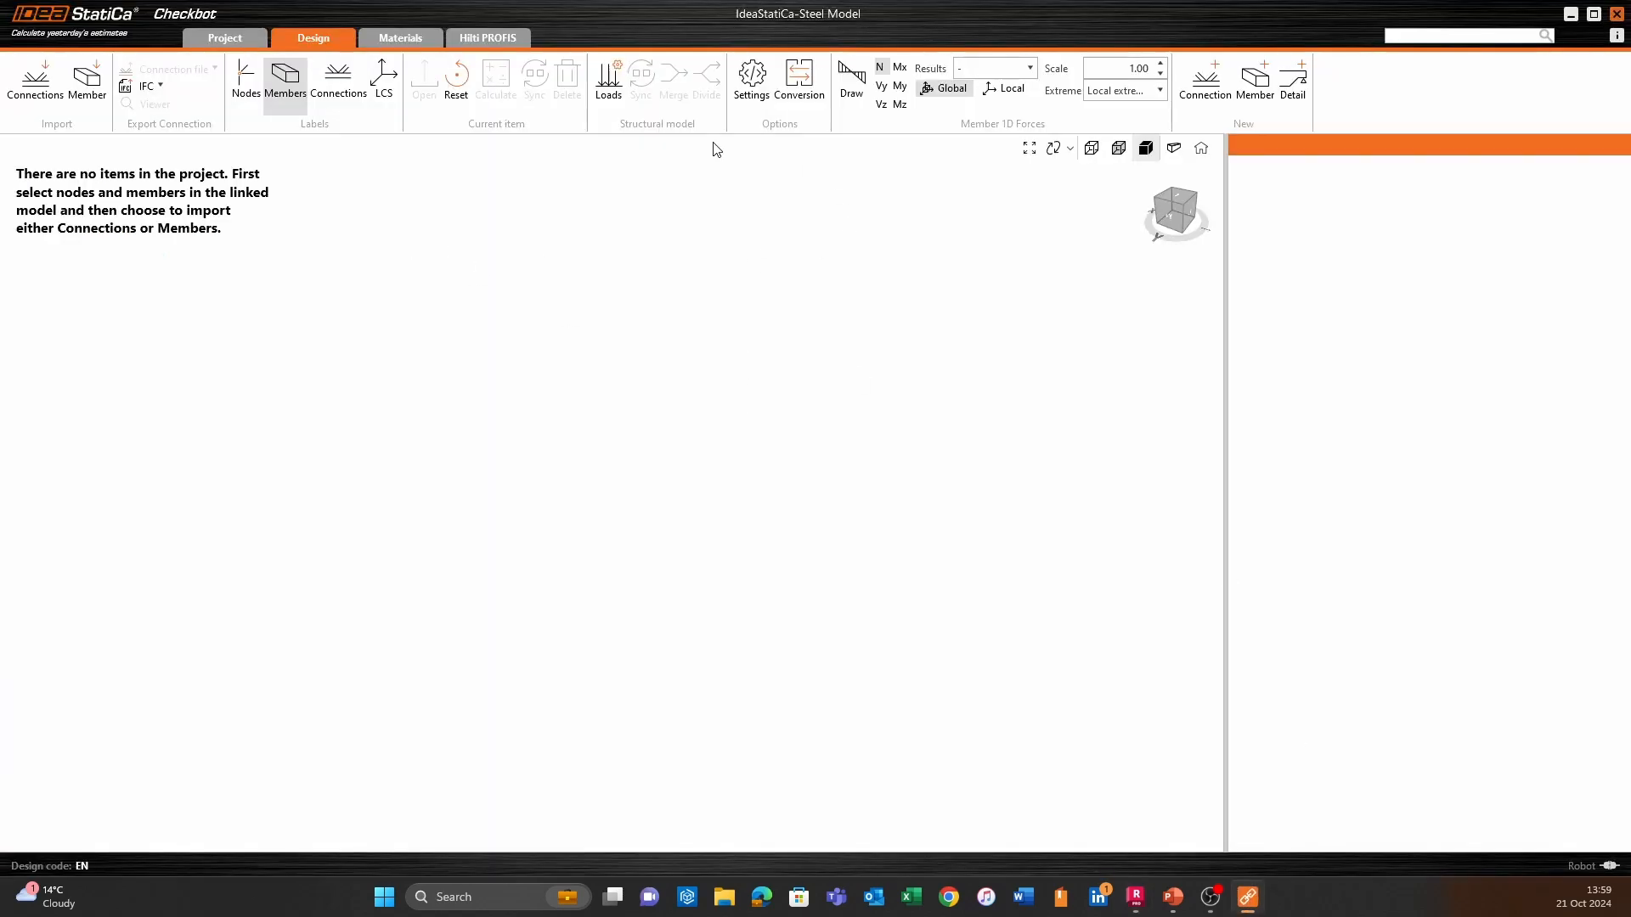
left_click(44, 88)
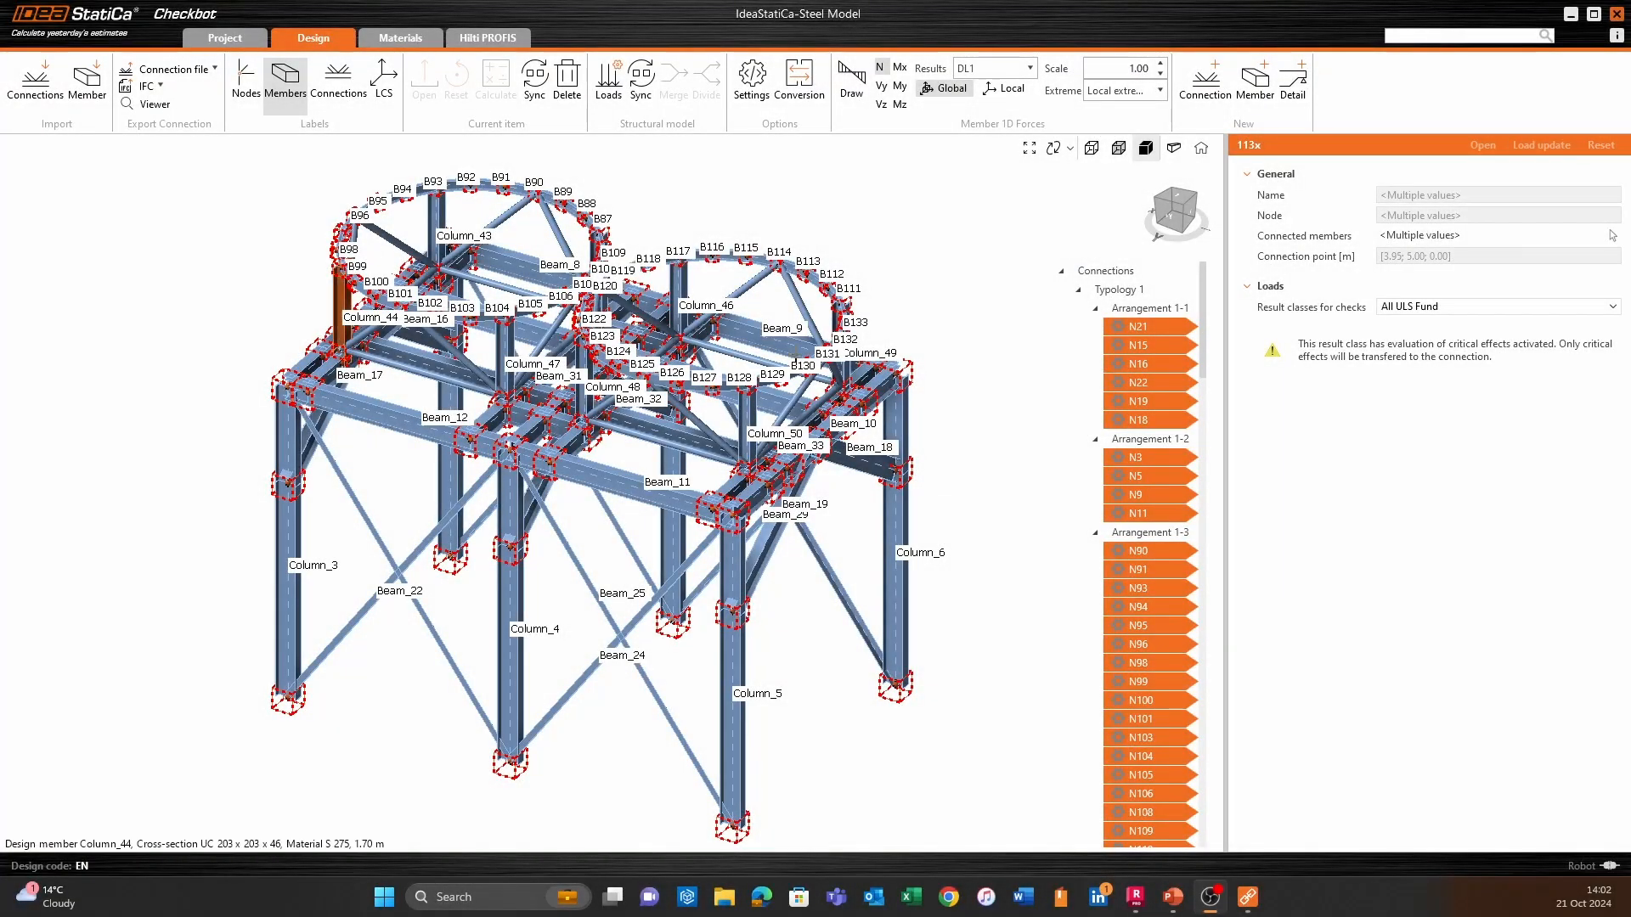
Examine the imported steel frame in Checkbot, checking the members and connection nodes along the columns, bracing and platform.
mouse_move(933, 336)
middle_mouse_down()
mouse_move(825, 456)
mouse_move(913, 372)
mouse_move(931, 309)
middle_mouse_up()
scroll(338, 400, "up", 2)
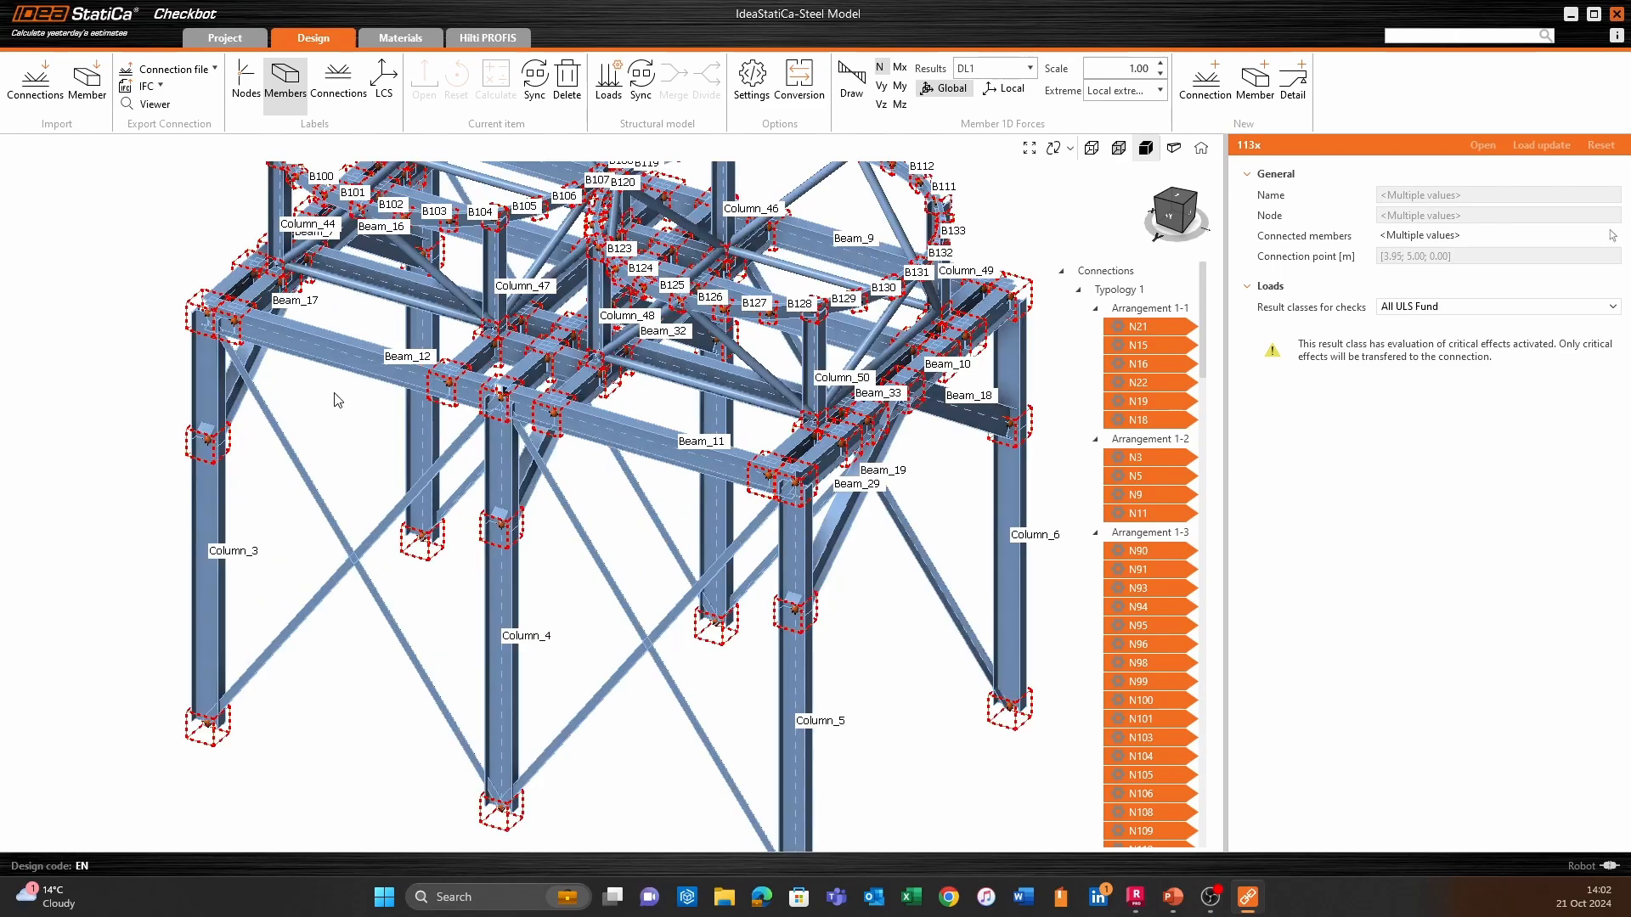
middle_click_drag(299, 388, 337, 491)
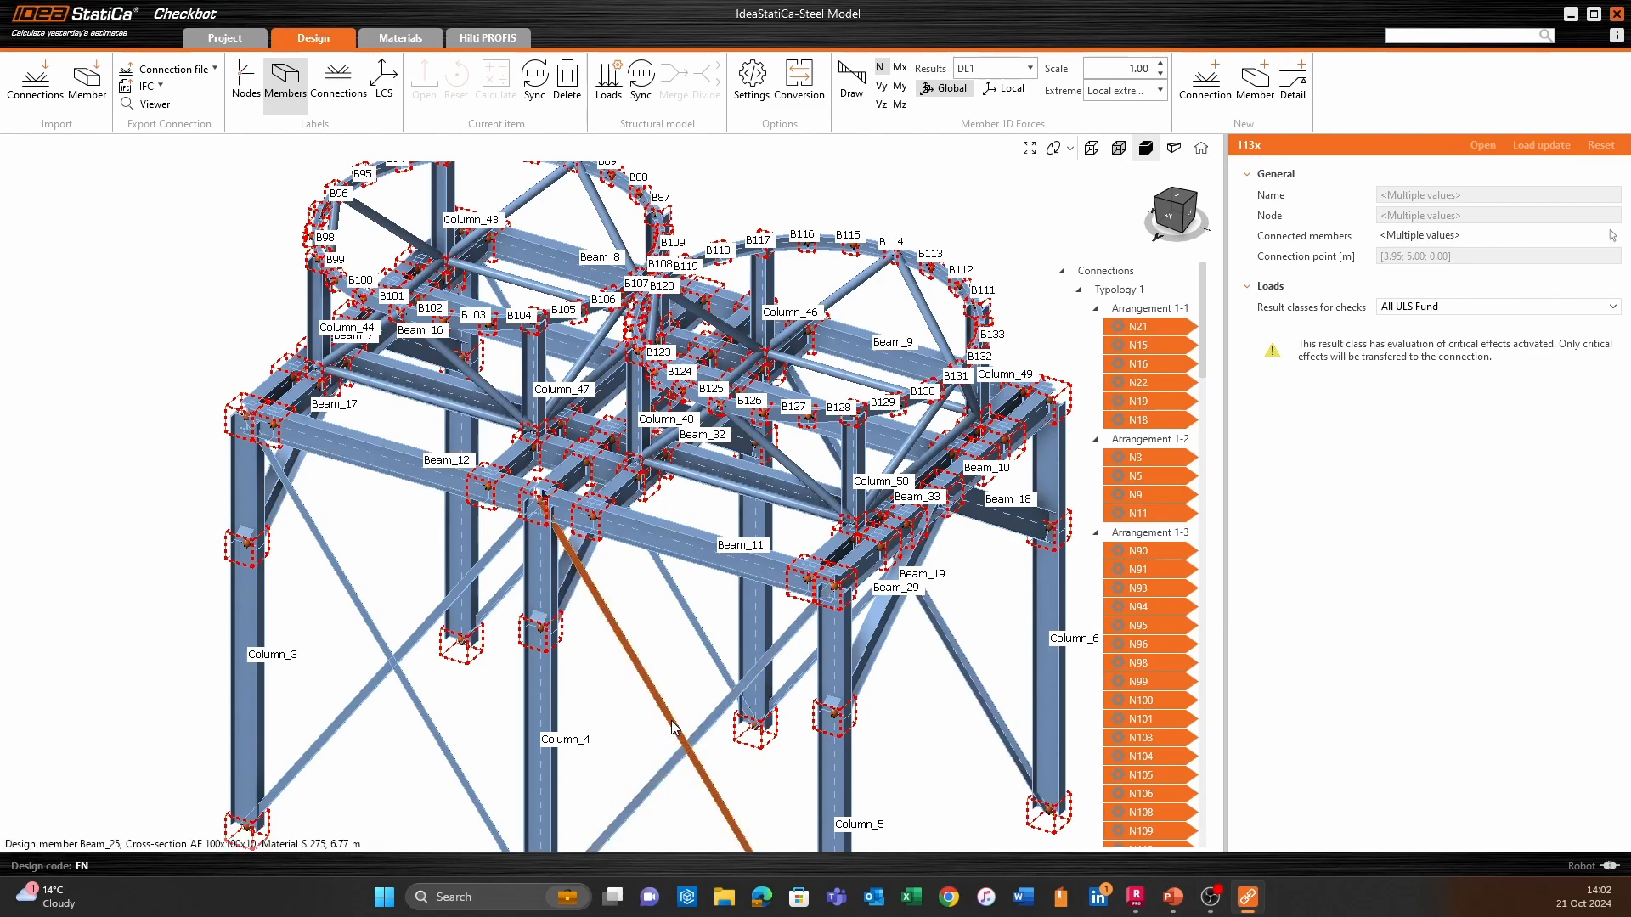
scroll(582, 605, "down", 6)
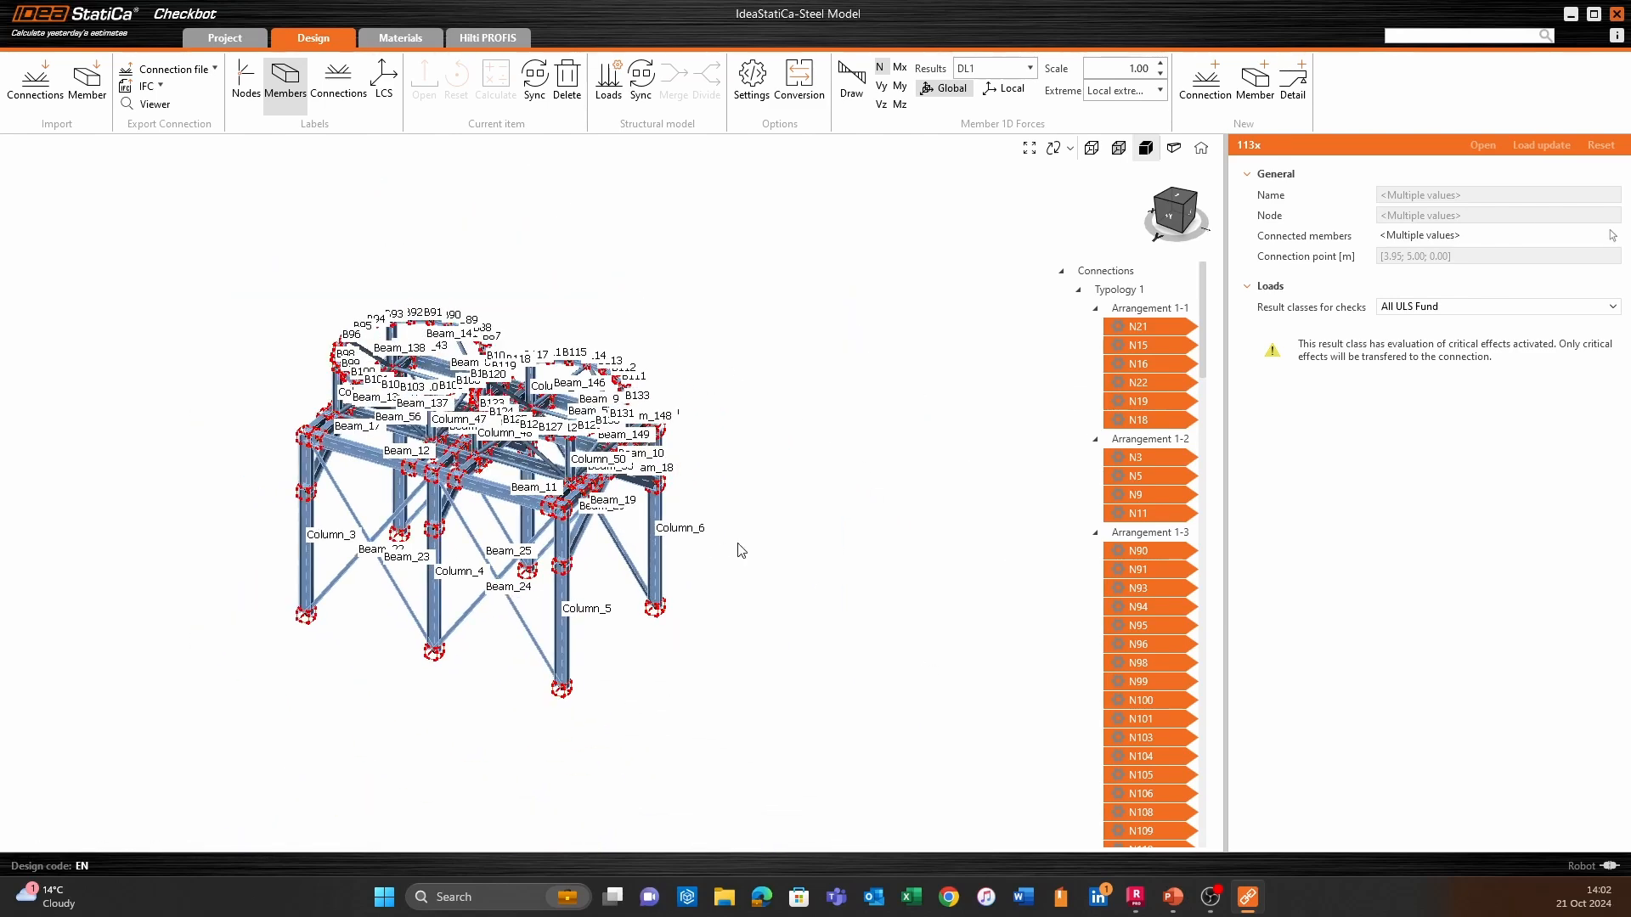
middle_click_drag(803, 672, 823, 666)
scroll(538, 632, "up", 5)
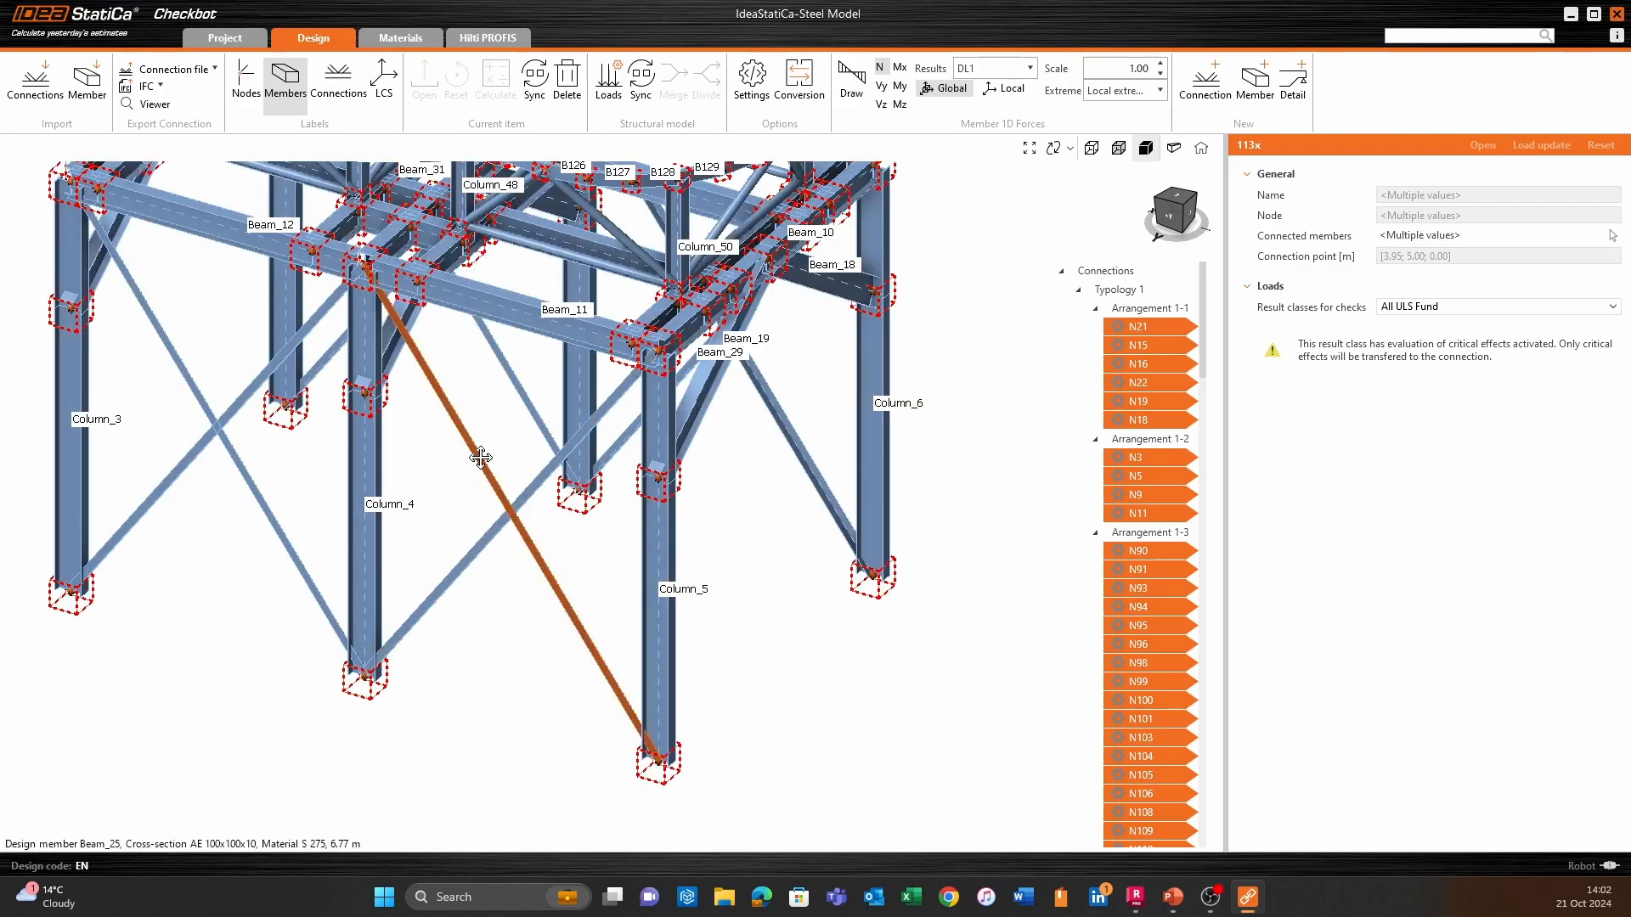
middle_click_drag(477, 451, 426, 593)
middle_click_drag(878, 545, 749, 682)
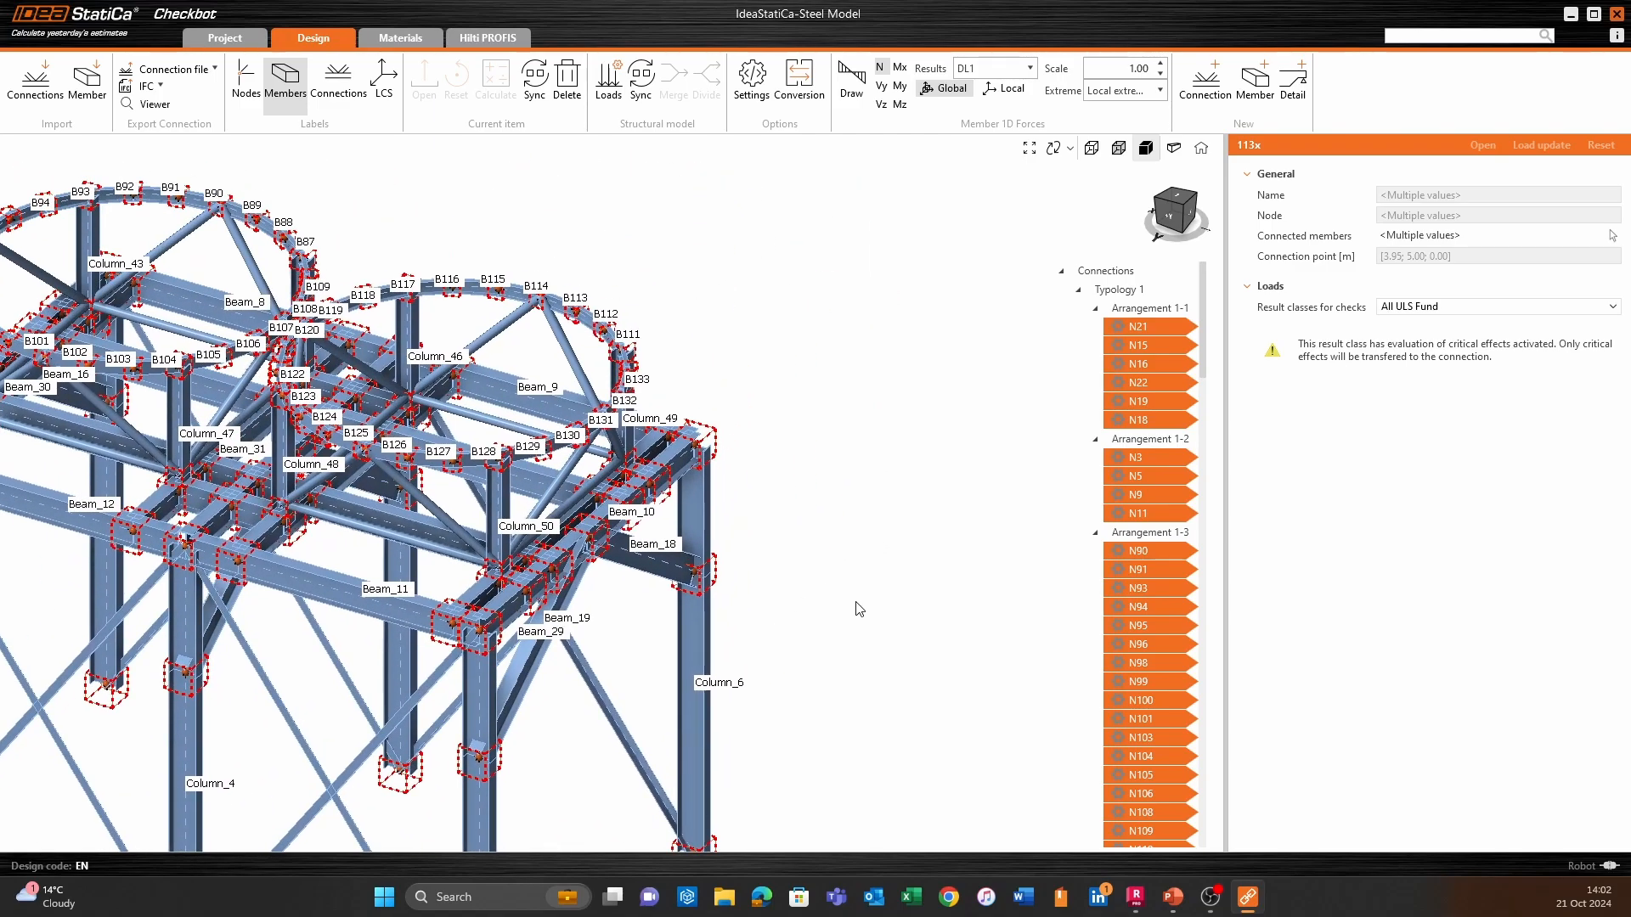
Inspect the beam, column and brace joints on the opposite side of the imported frame, around Beam_9 and Column_6.
middle_click_drag(856, 604, 654, 635, "ctrl")
scroll(554, 557, "up", 2)
scroll(713, 626, "down", 2)
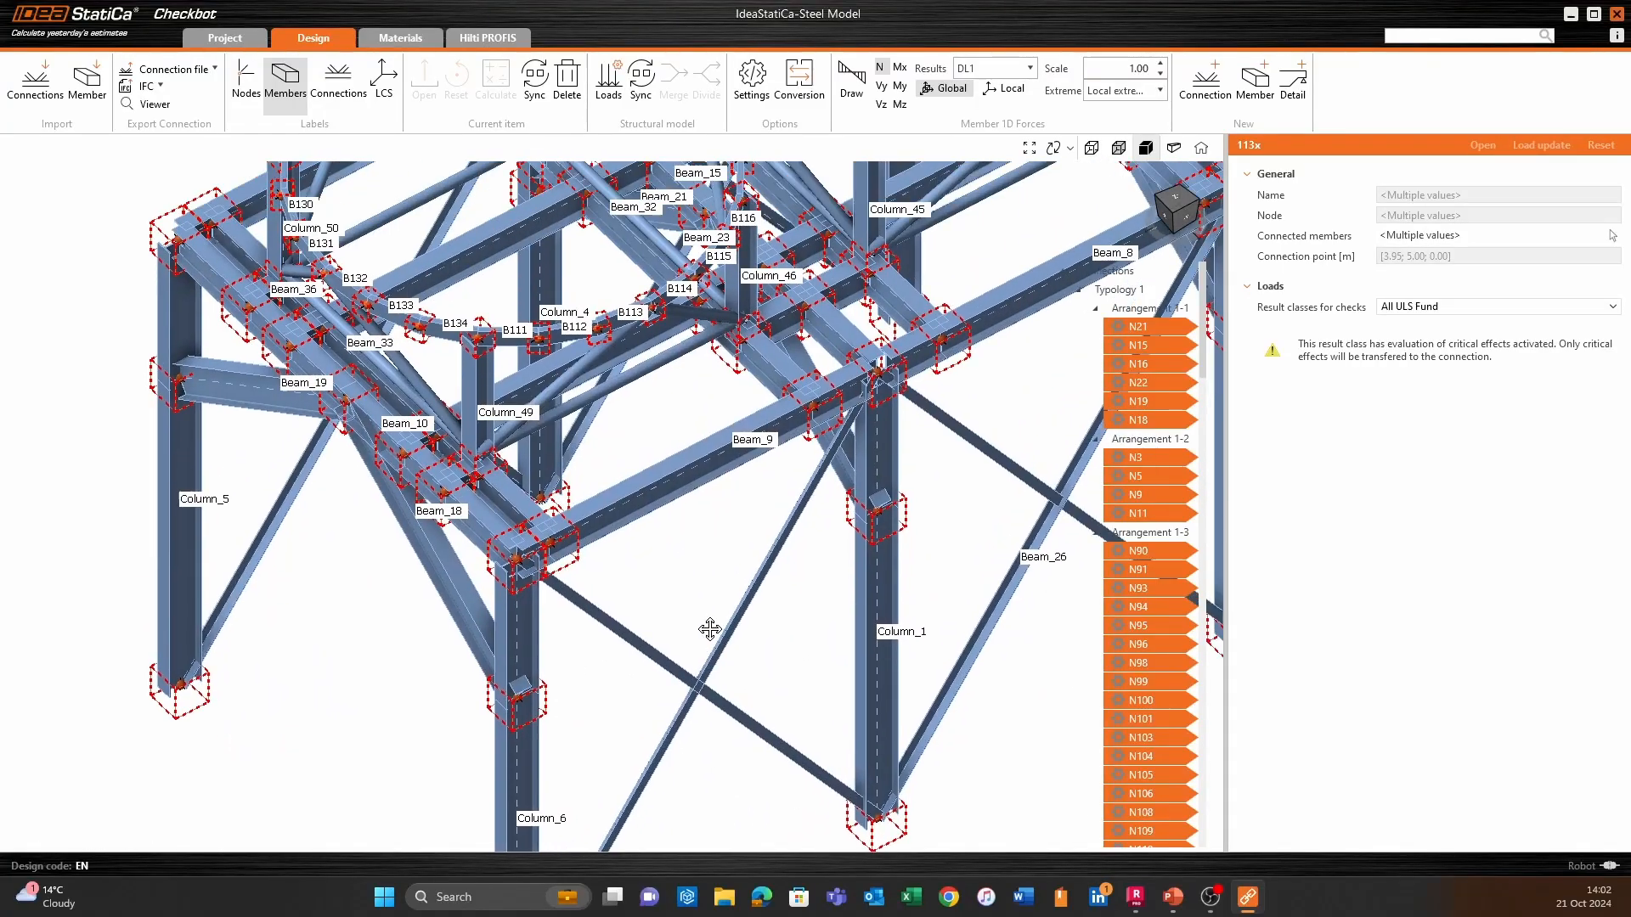
scroll(732, 681, "up", 3)
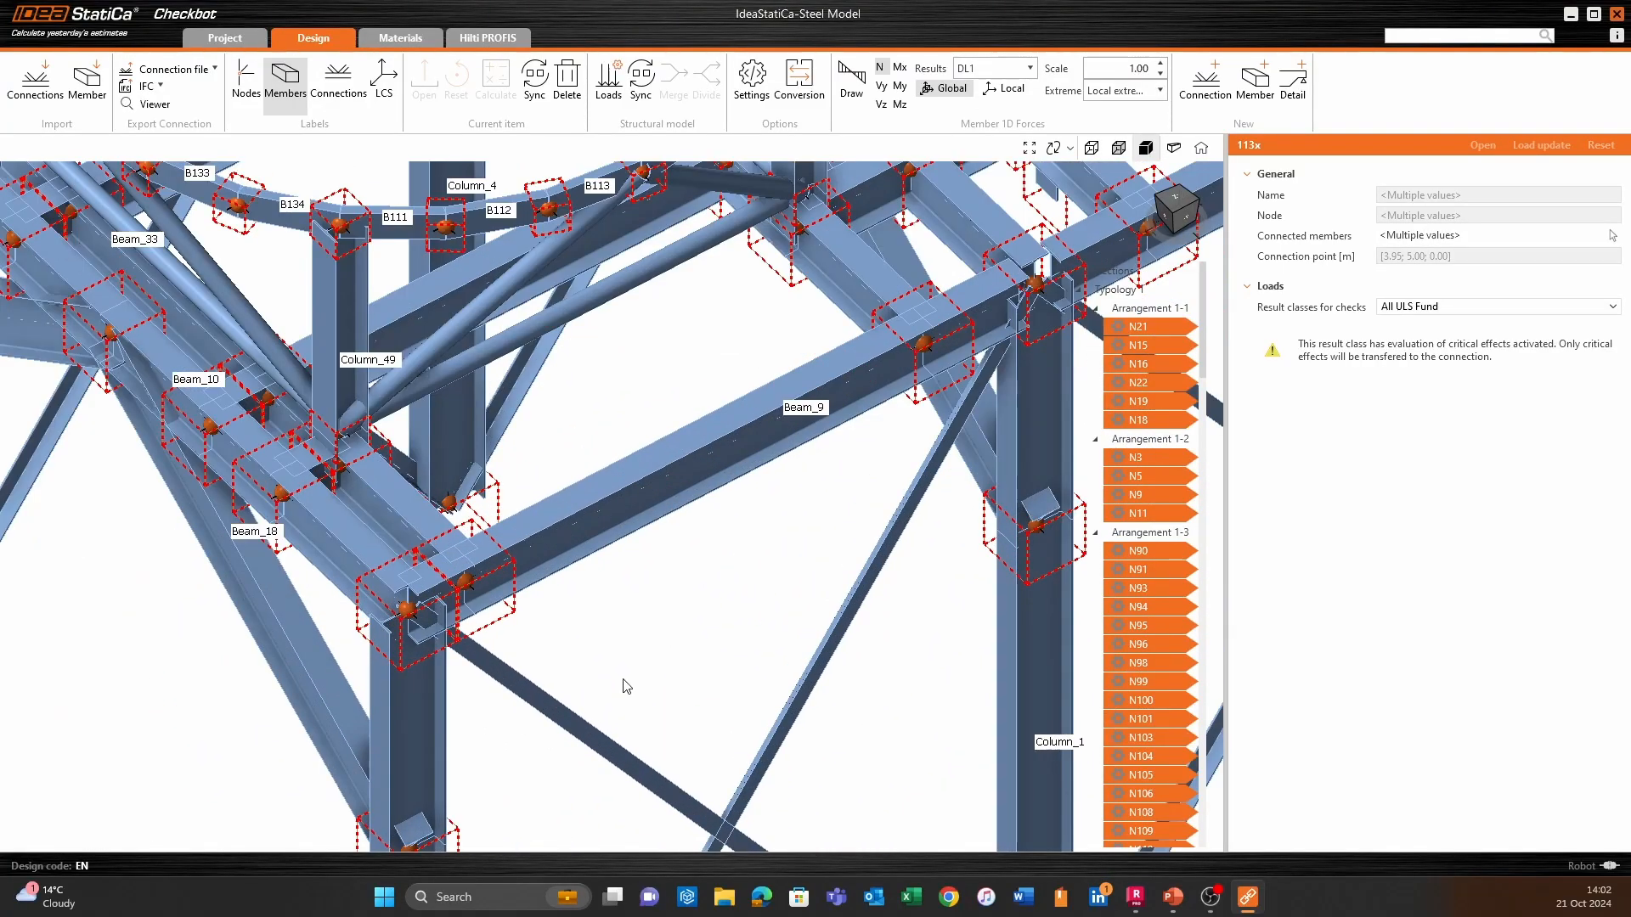
middle_click_drag(627, 687, 601, 663, "ctrl")
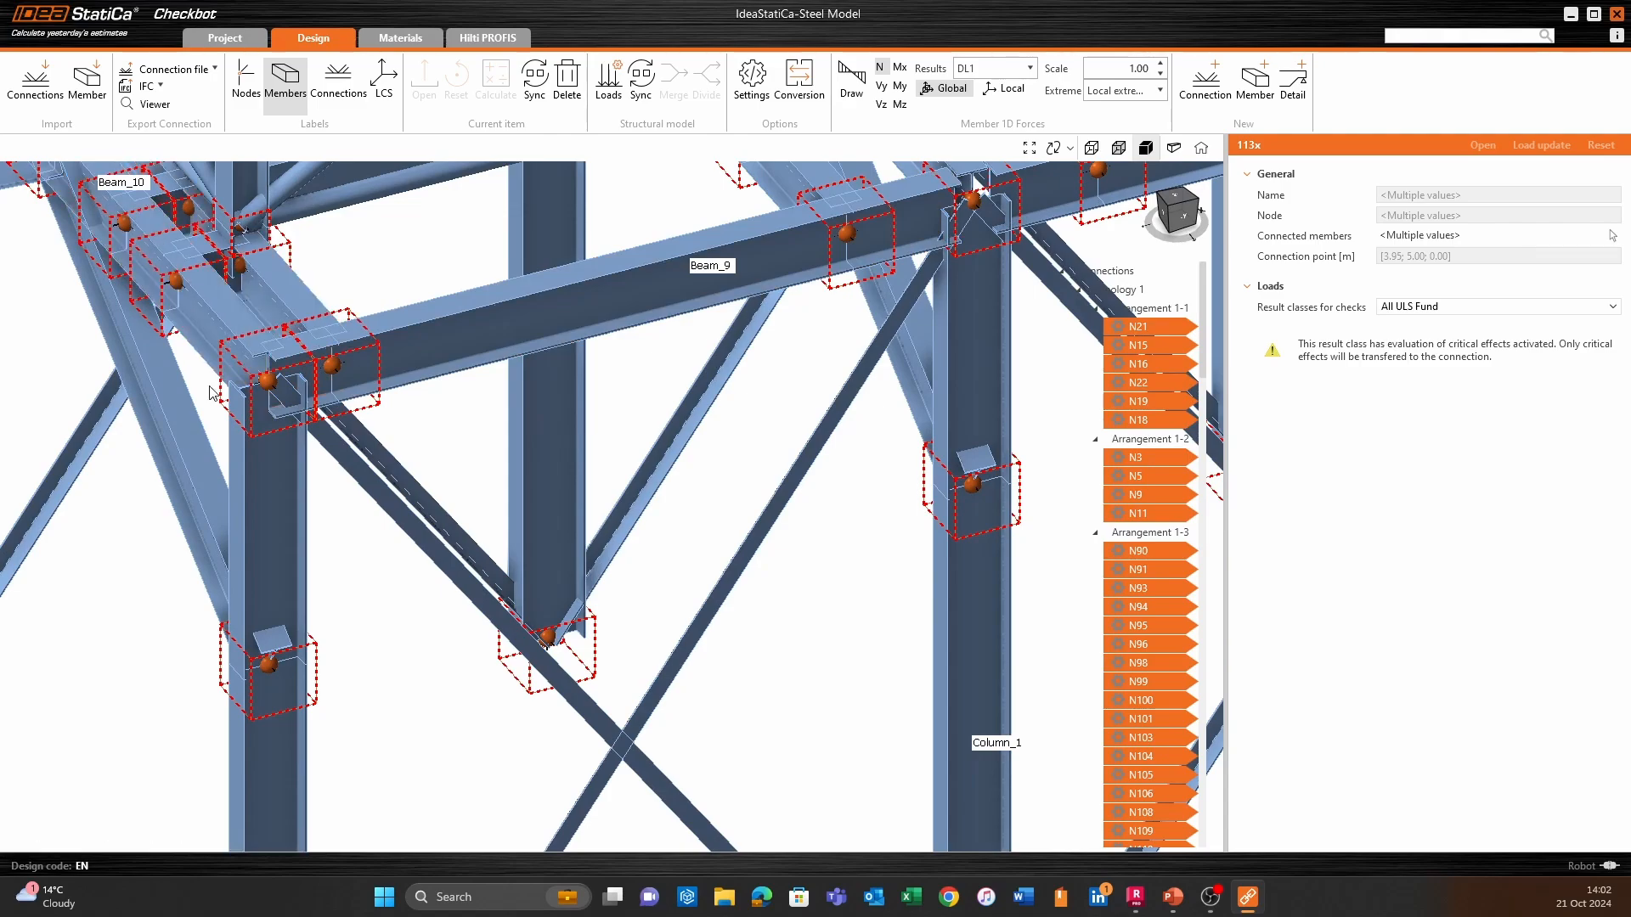
scroll(502, 492, "down", 4)
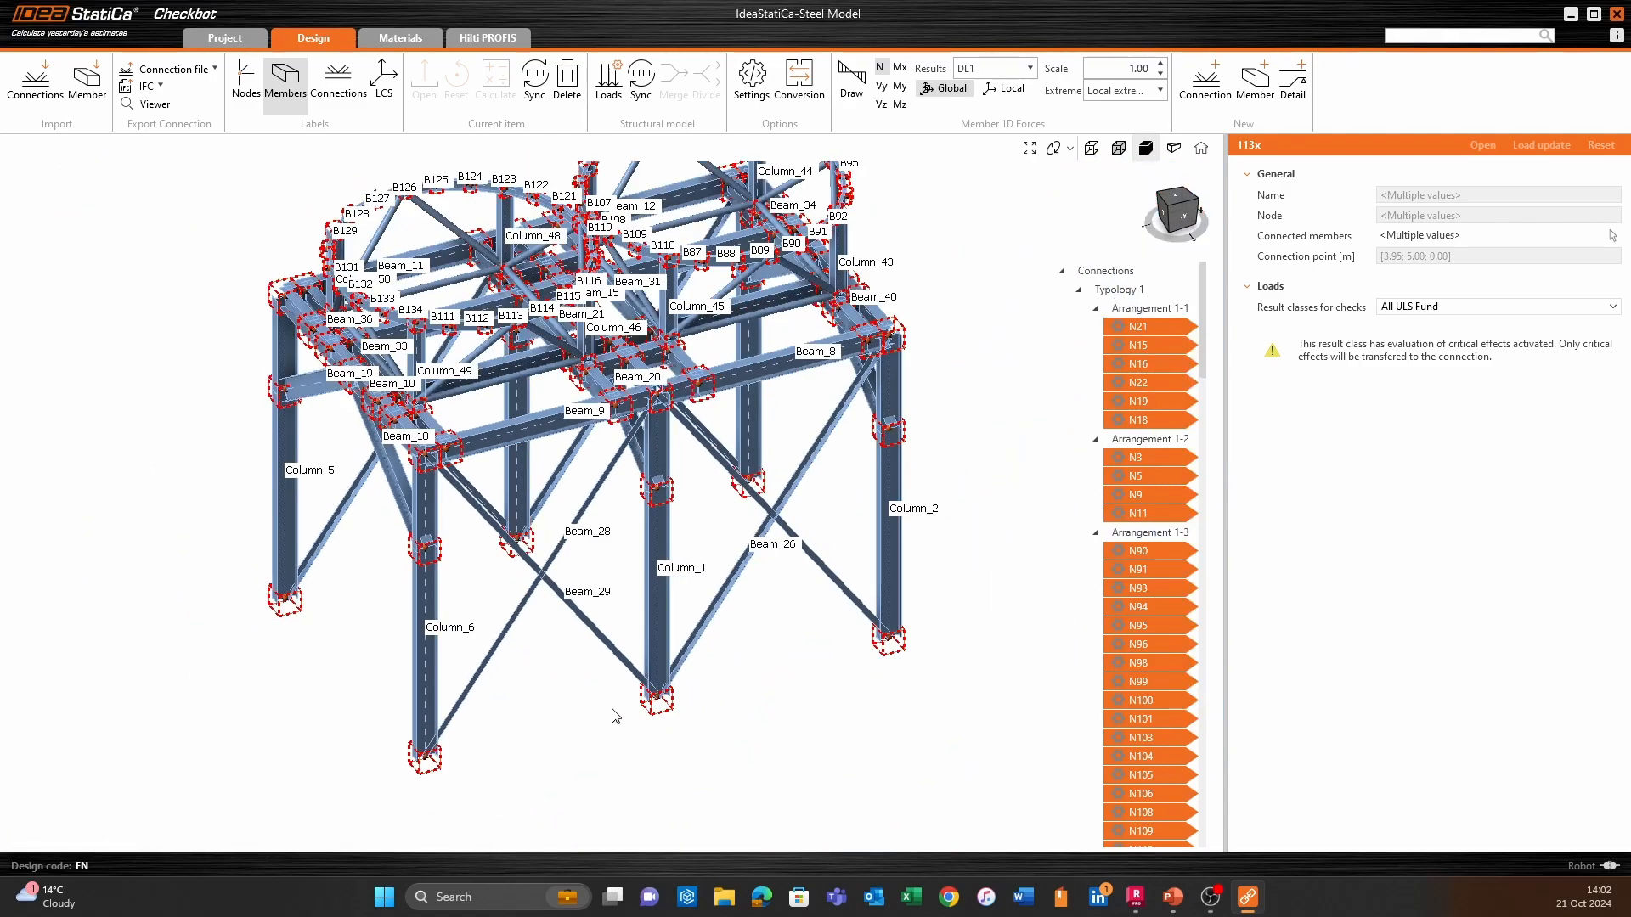
middle_click_drag(615, 715, 802, 710, "ctrl")
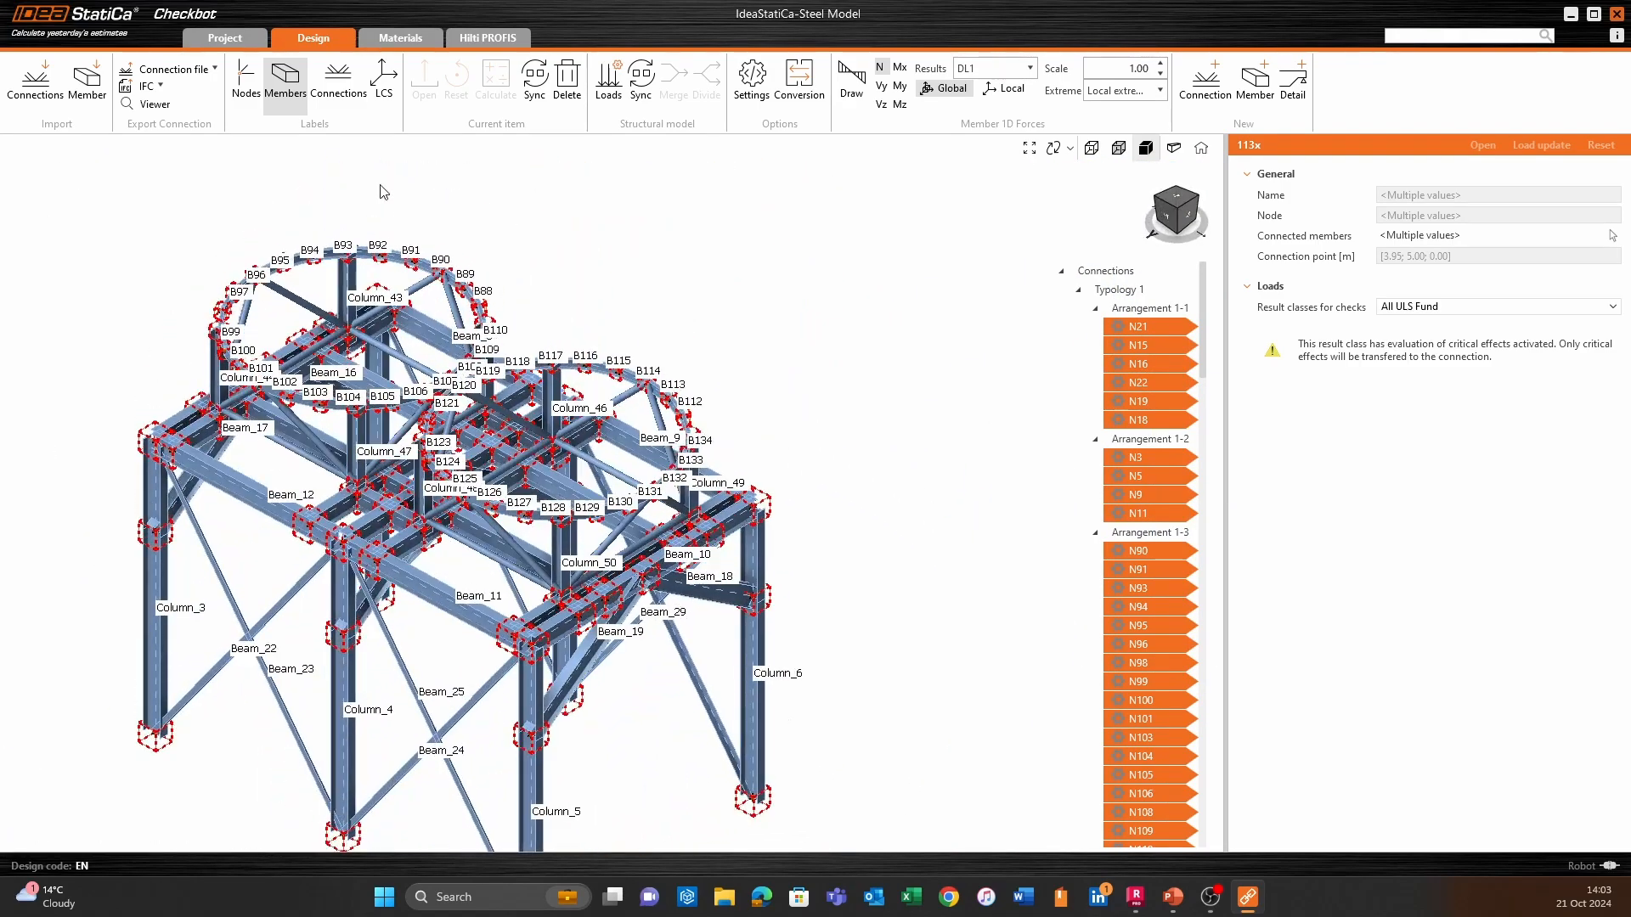
Inspect the connection nodes between the short segments of the circular ring beam, around members B88 to B97.
scroll(549, 317, "up", 6)
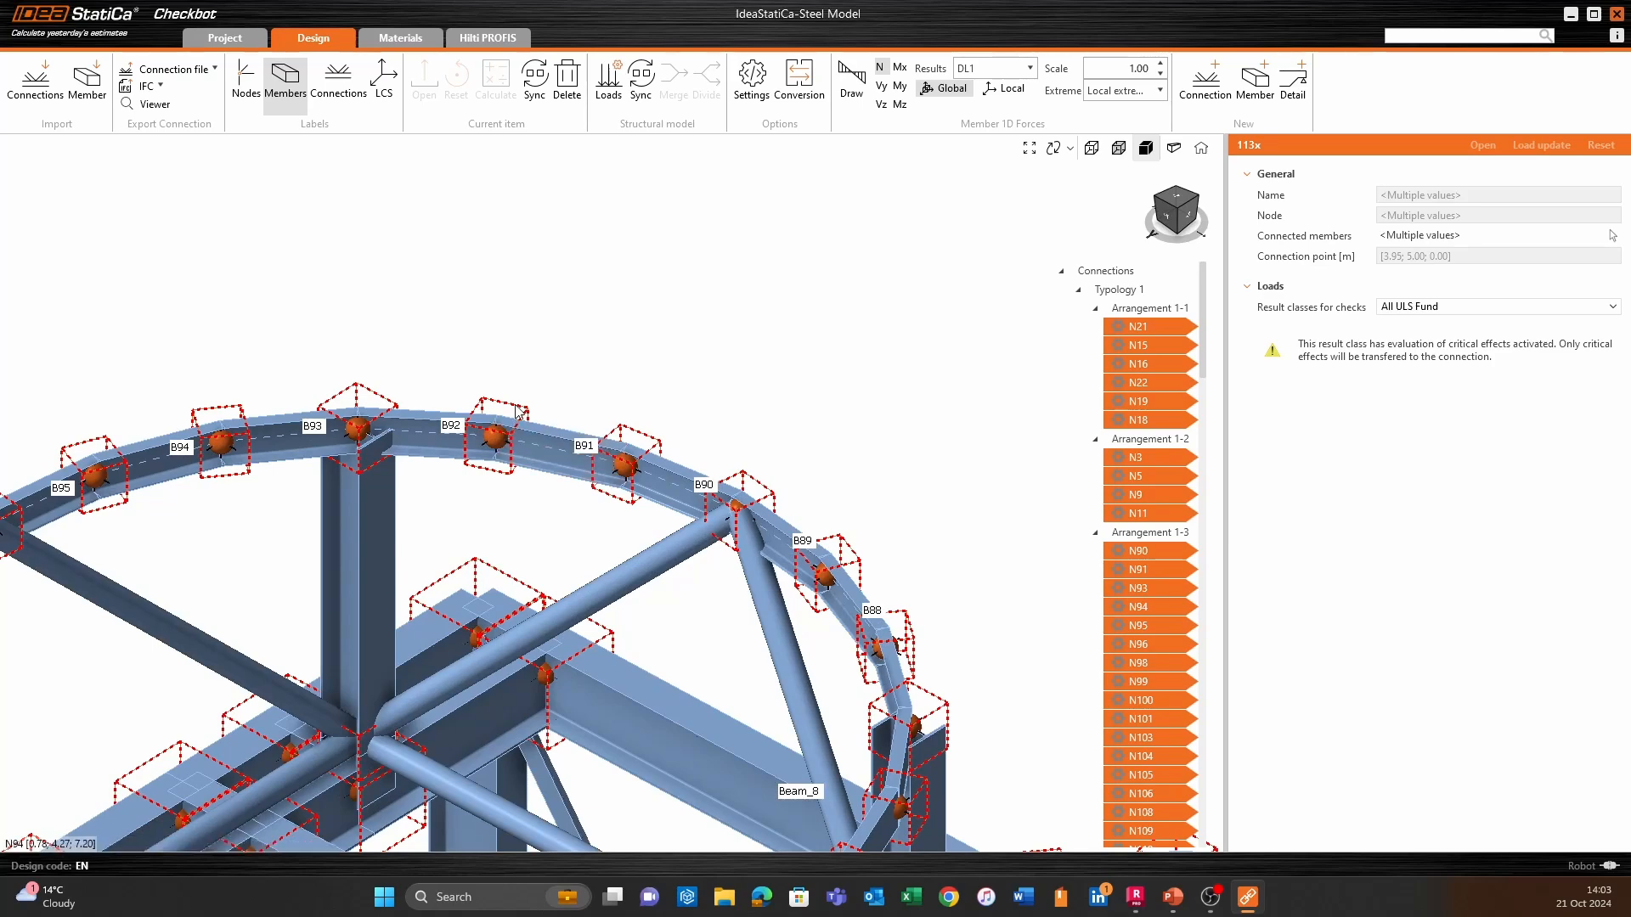
scroll(516, 416, "down", 2)
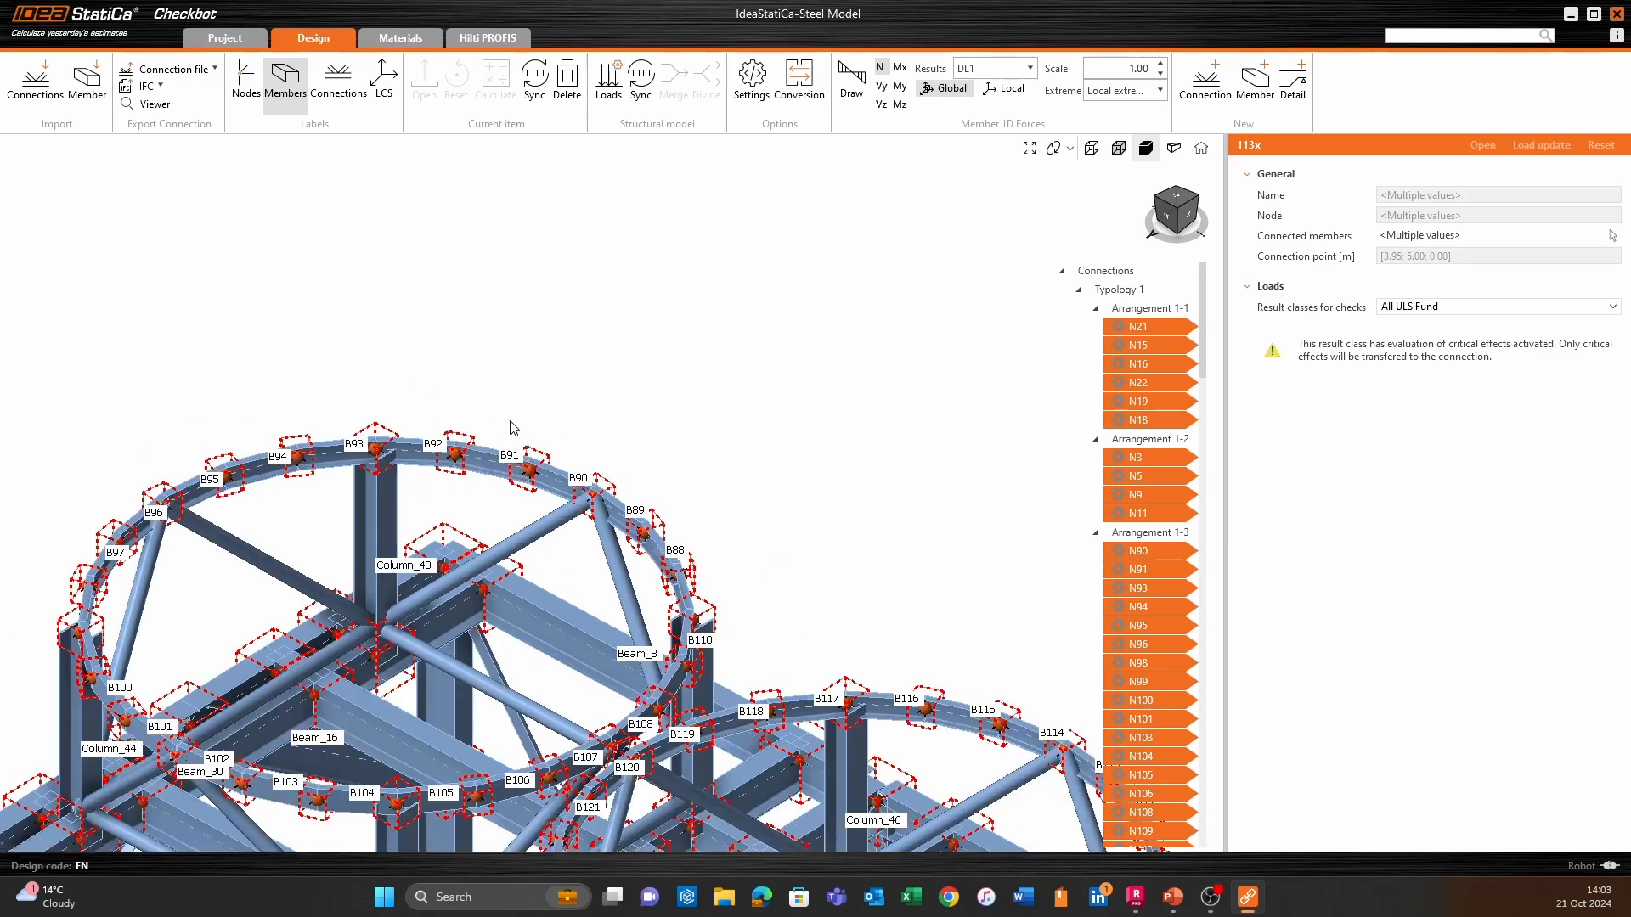
scroll(513, 427, "up", 2)
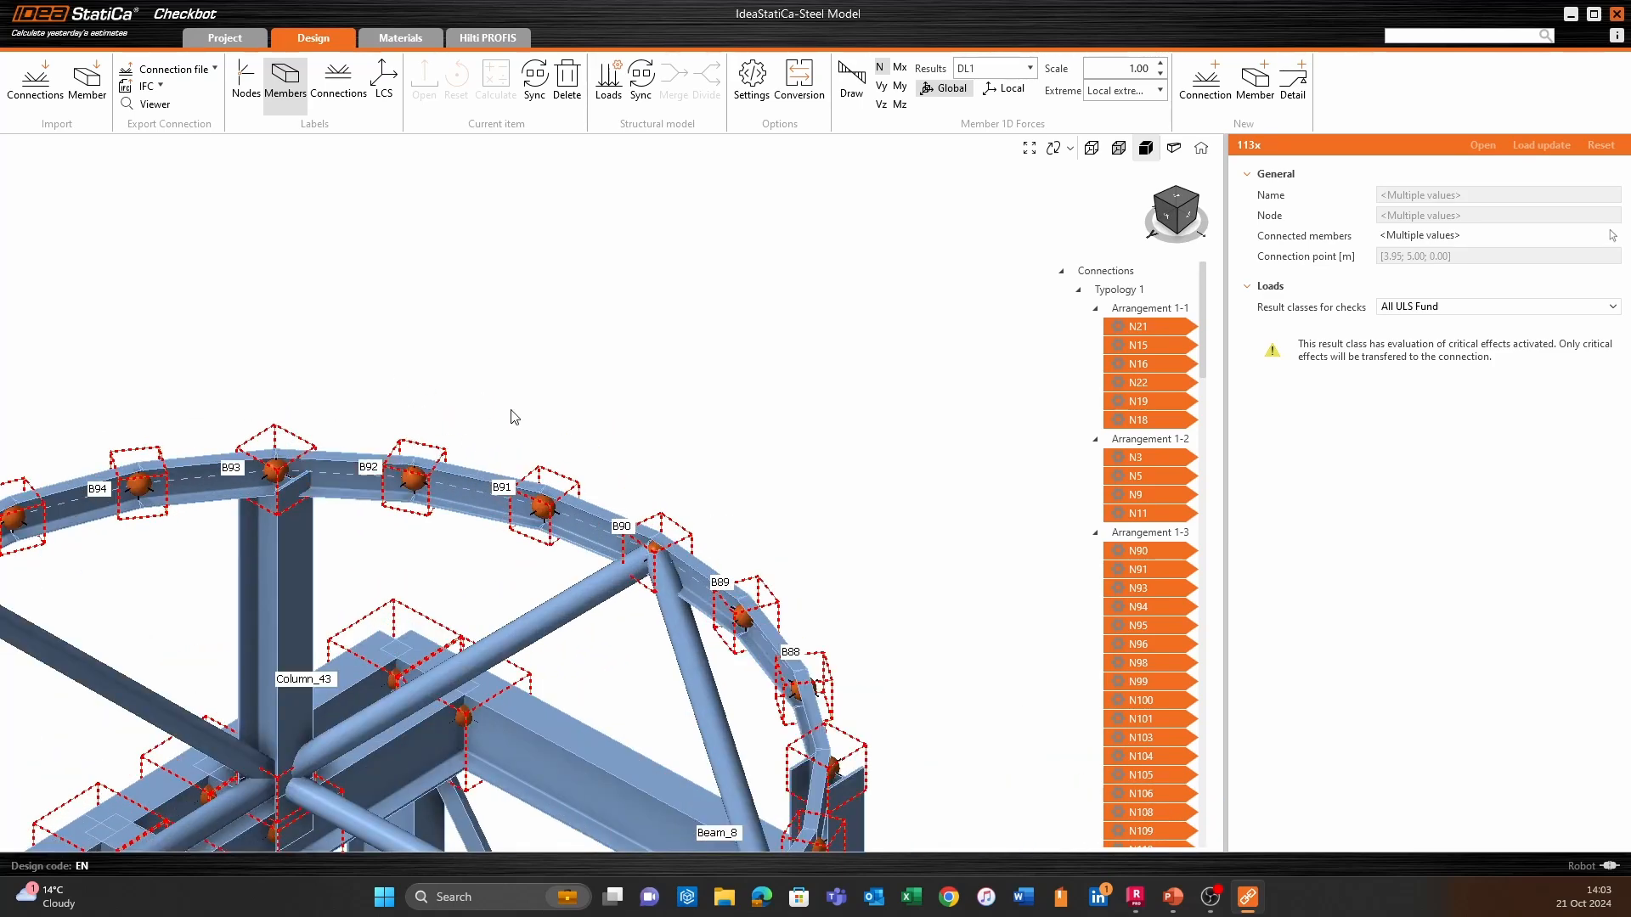
scroll(524, 419, "down", 2)
scroll(210, 448, "up", 2)
scroll(615, 485, "down", 1)
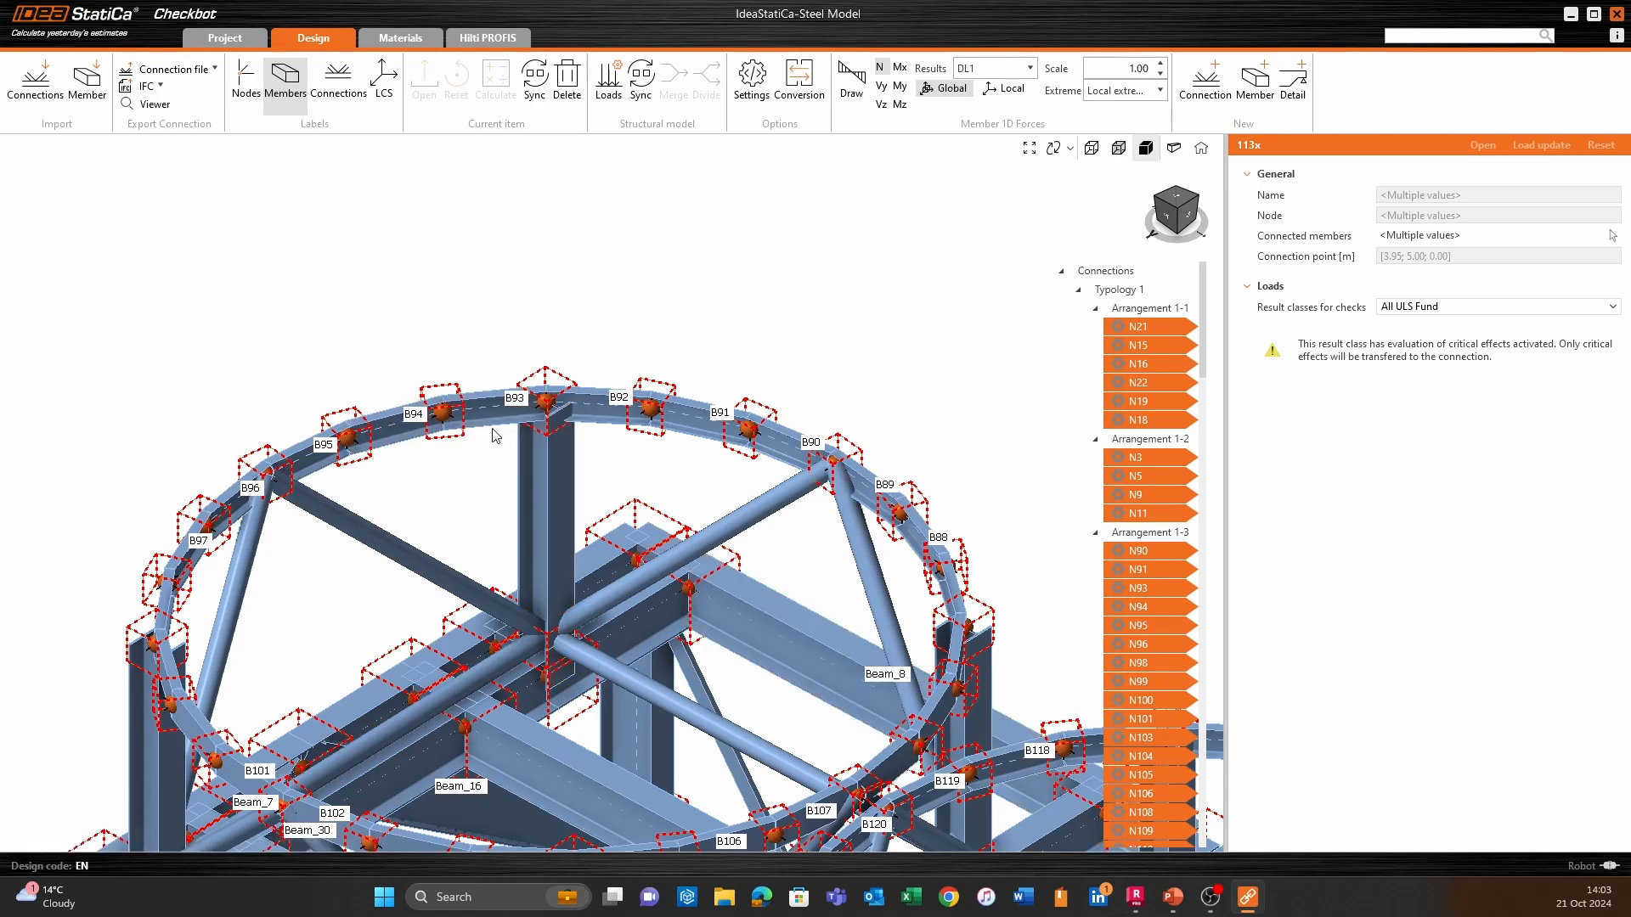
scroll(451, 516, "up", 1)
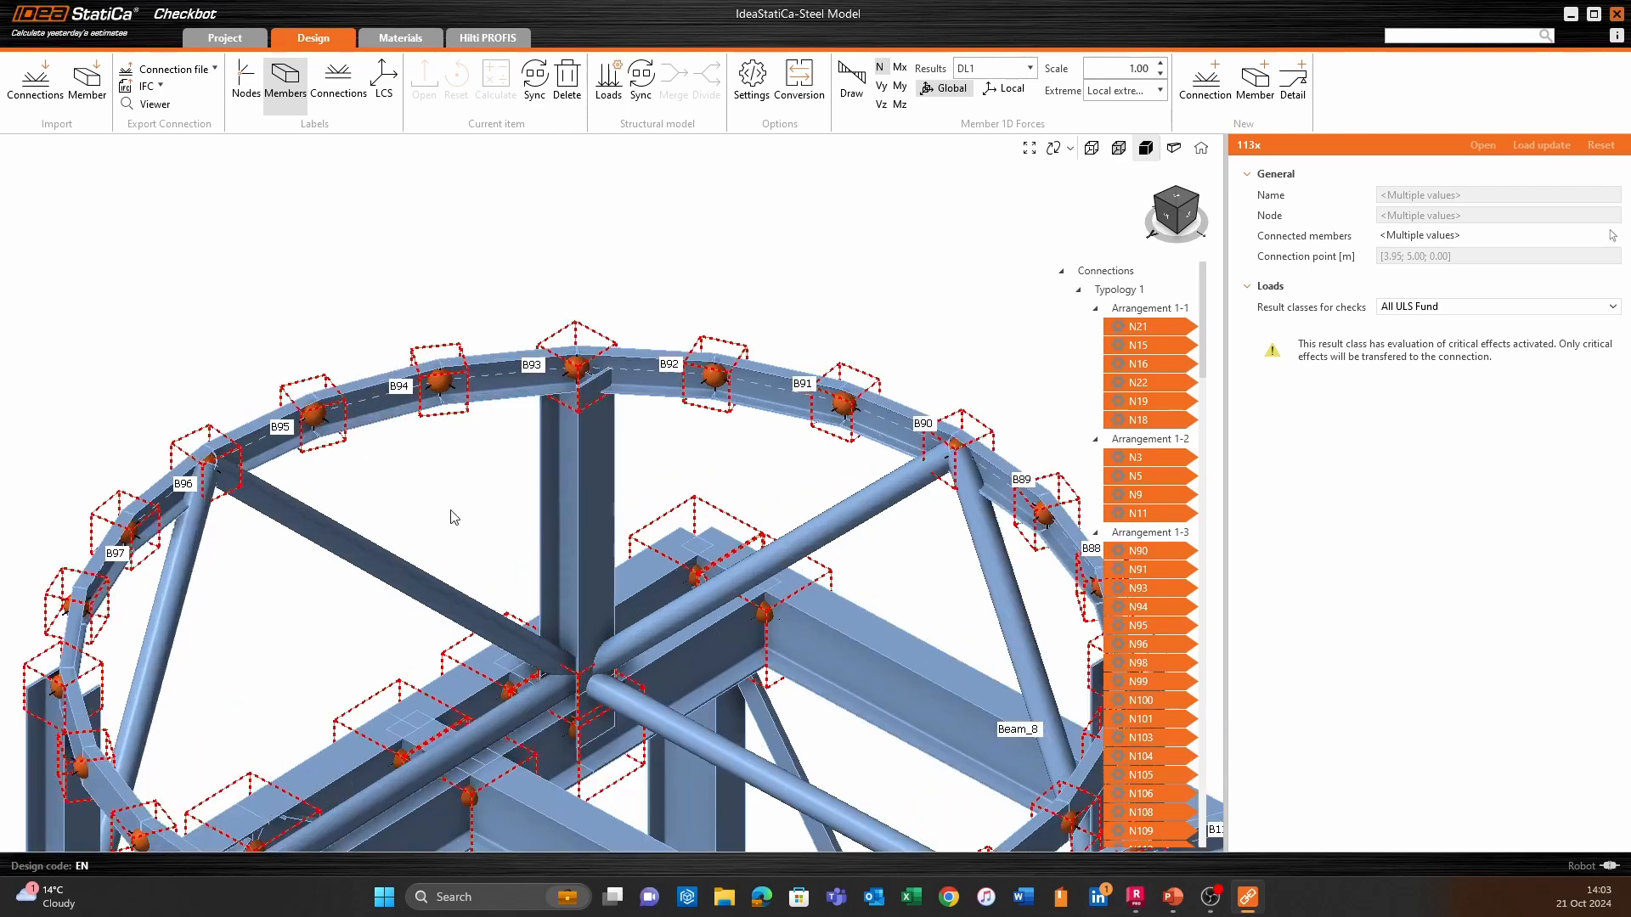
Clear the selection of all connections and show connection labels instead of member labels on the model.
scroll(566, 426, "up", 1)
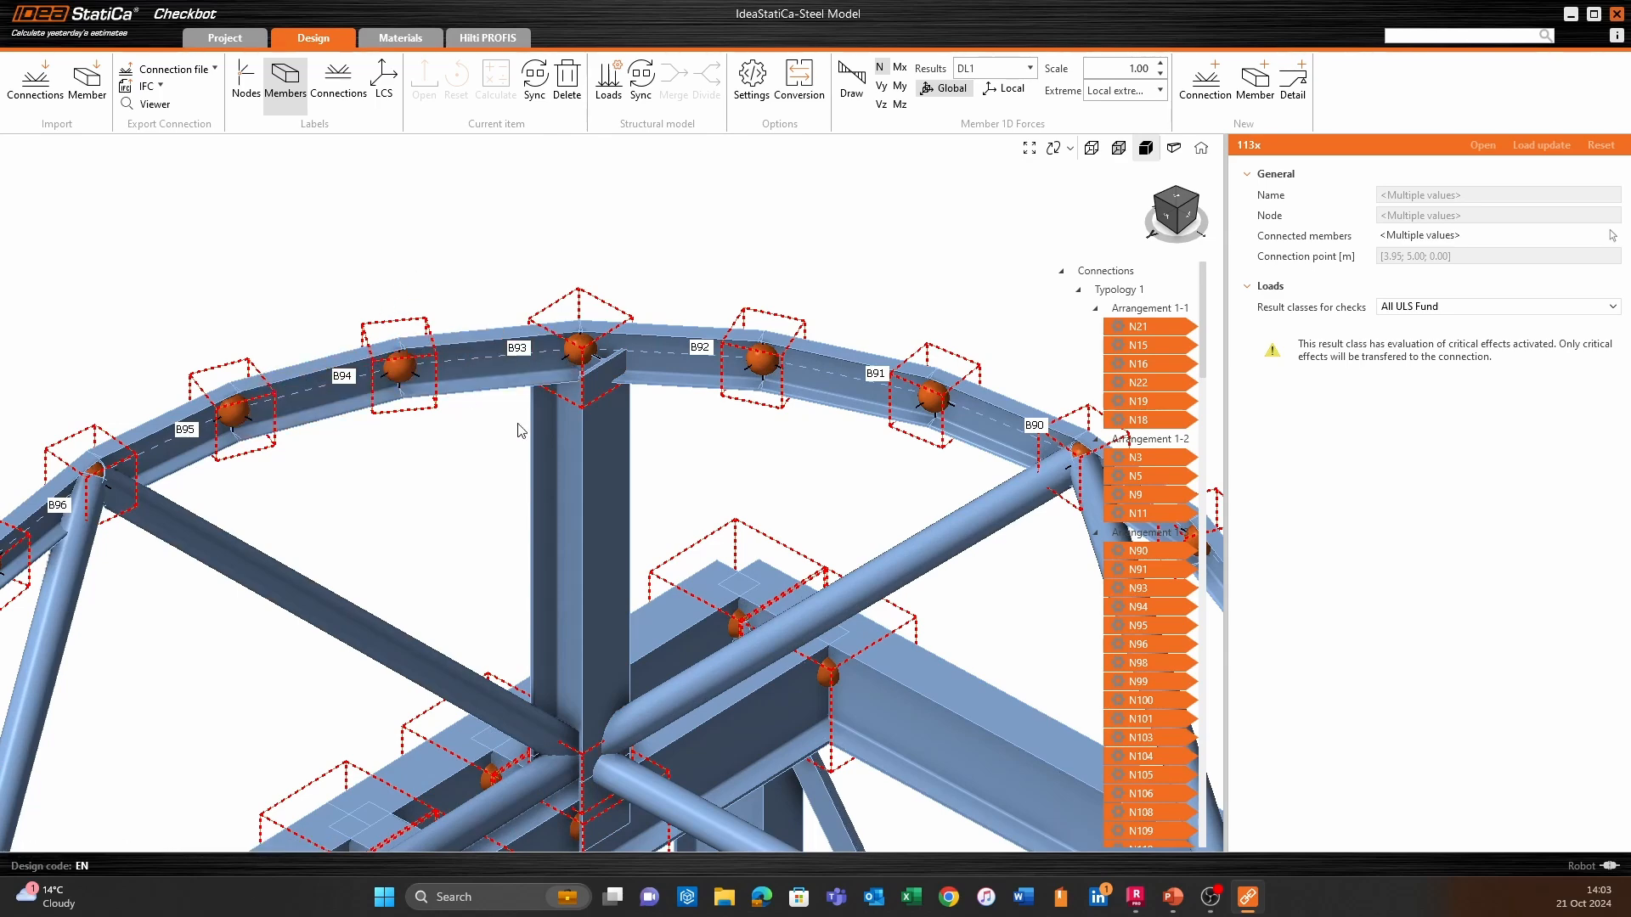
key("Escape")
scroll(671, 430, "down", 6)
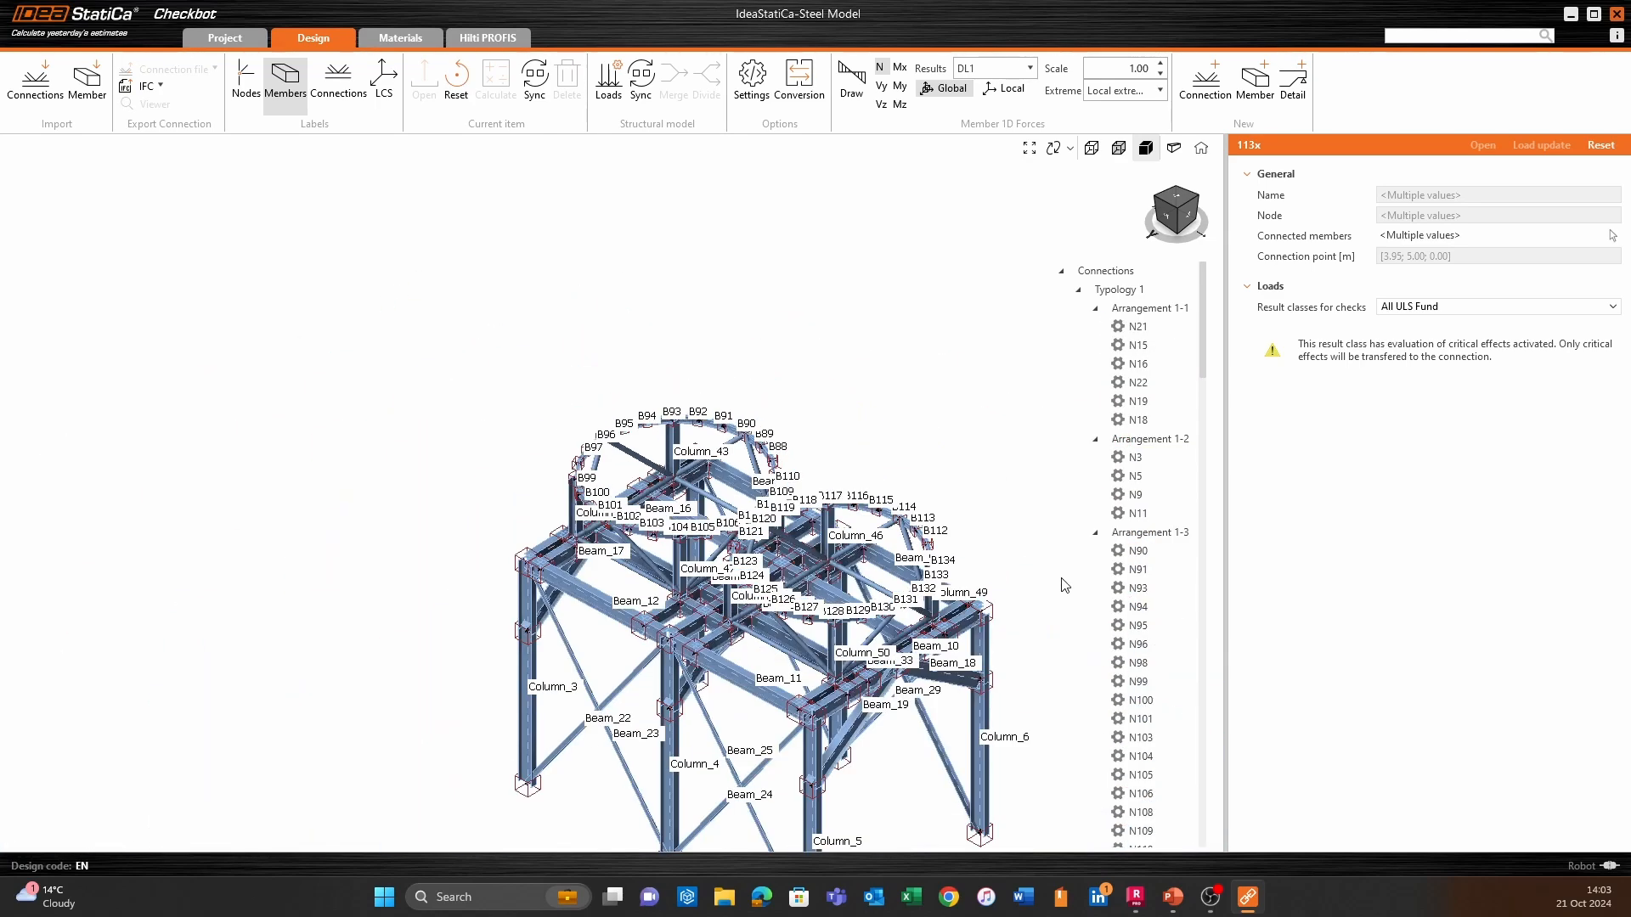
scroll(656, 406, "up", 5)
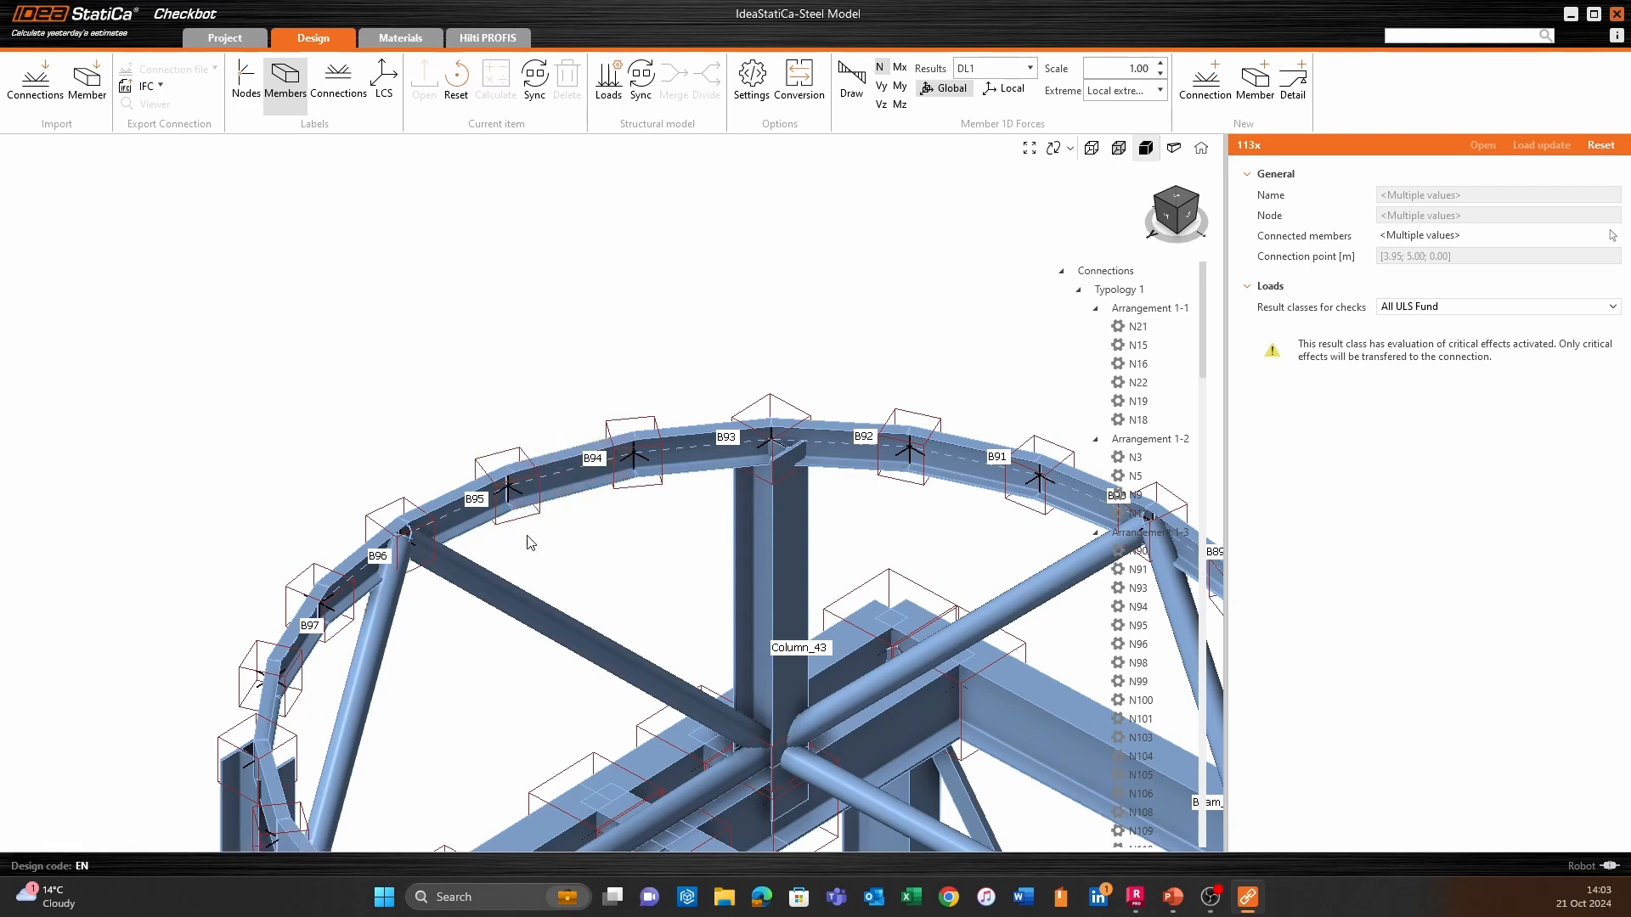
scroll(629, 521, "down", 2)
middle_click_drag(979, 689, 586, 539)
middle_click_drag(556, 439, 737, 499)
scroll(450, 470, "up", 2)
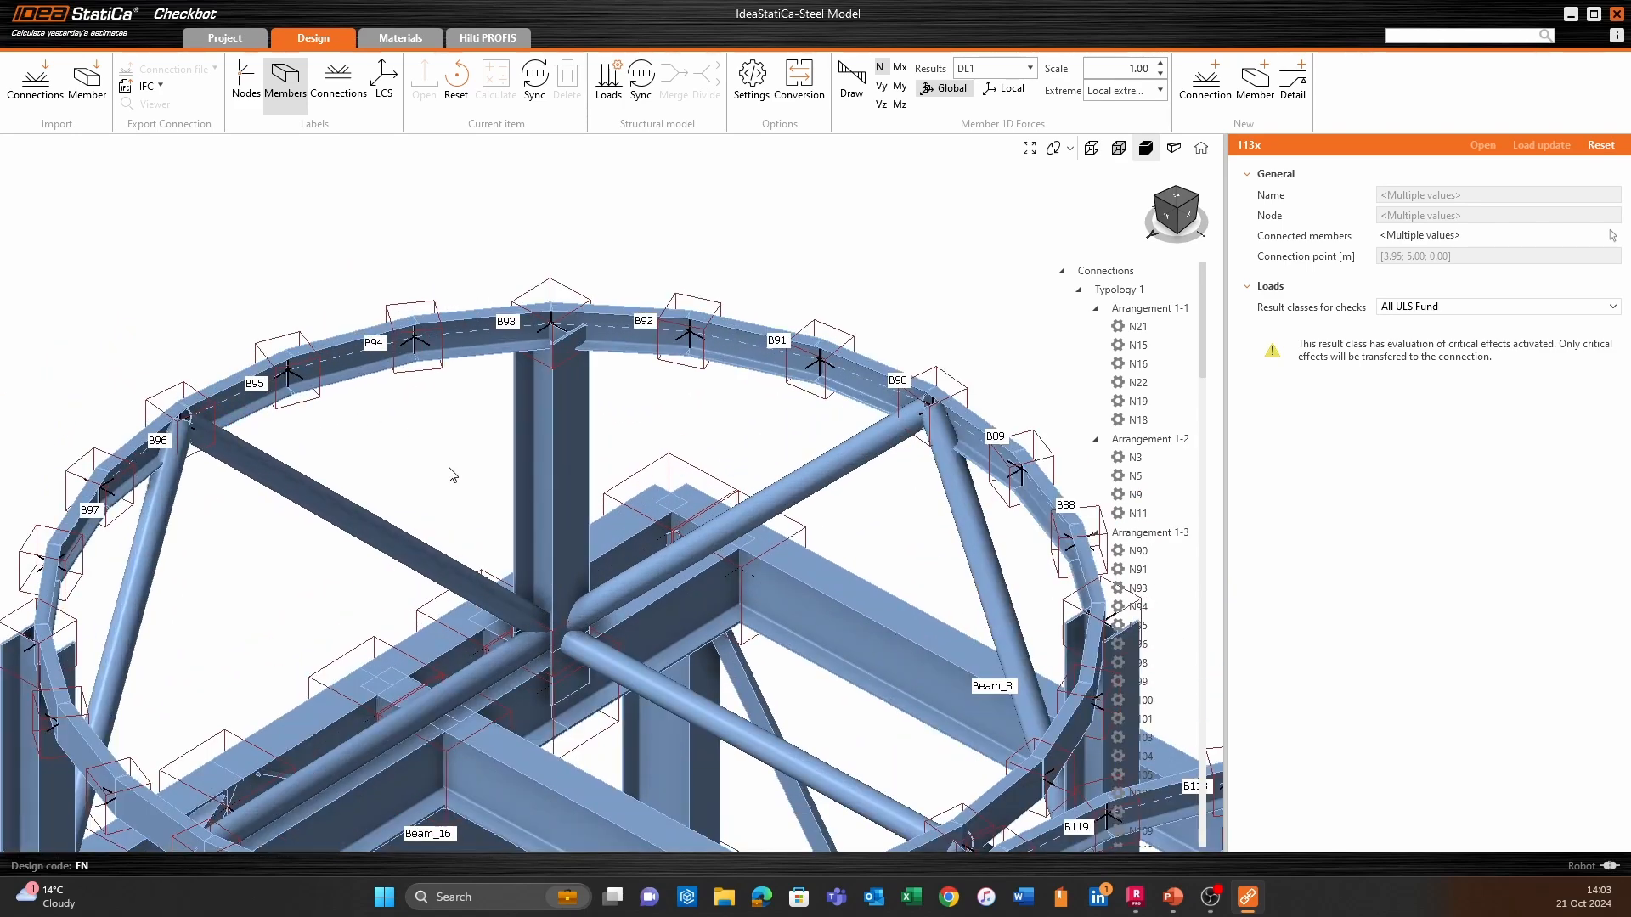
left_click(337, 85)
left_click(291, 92)
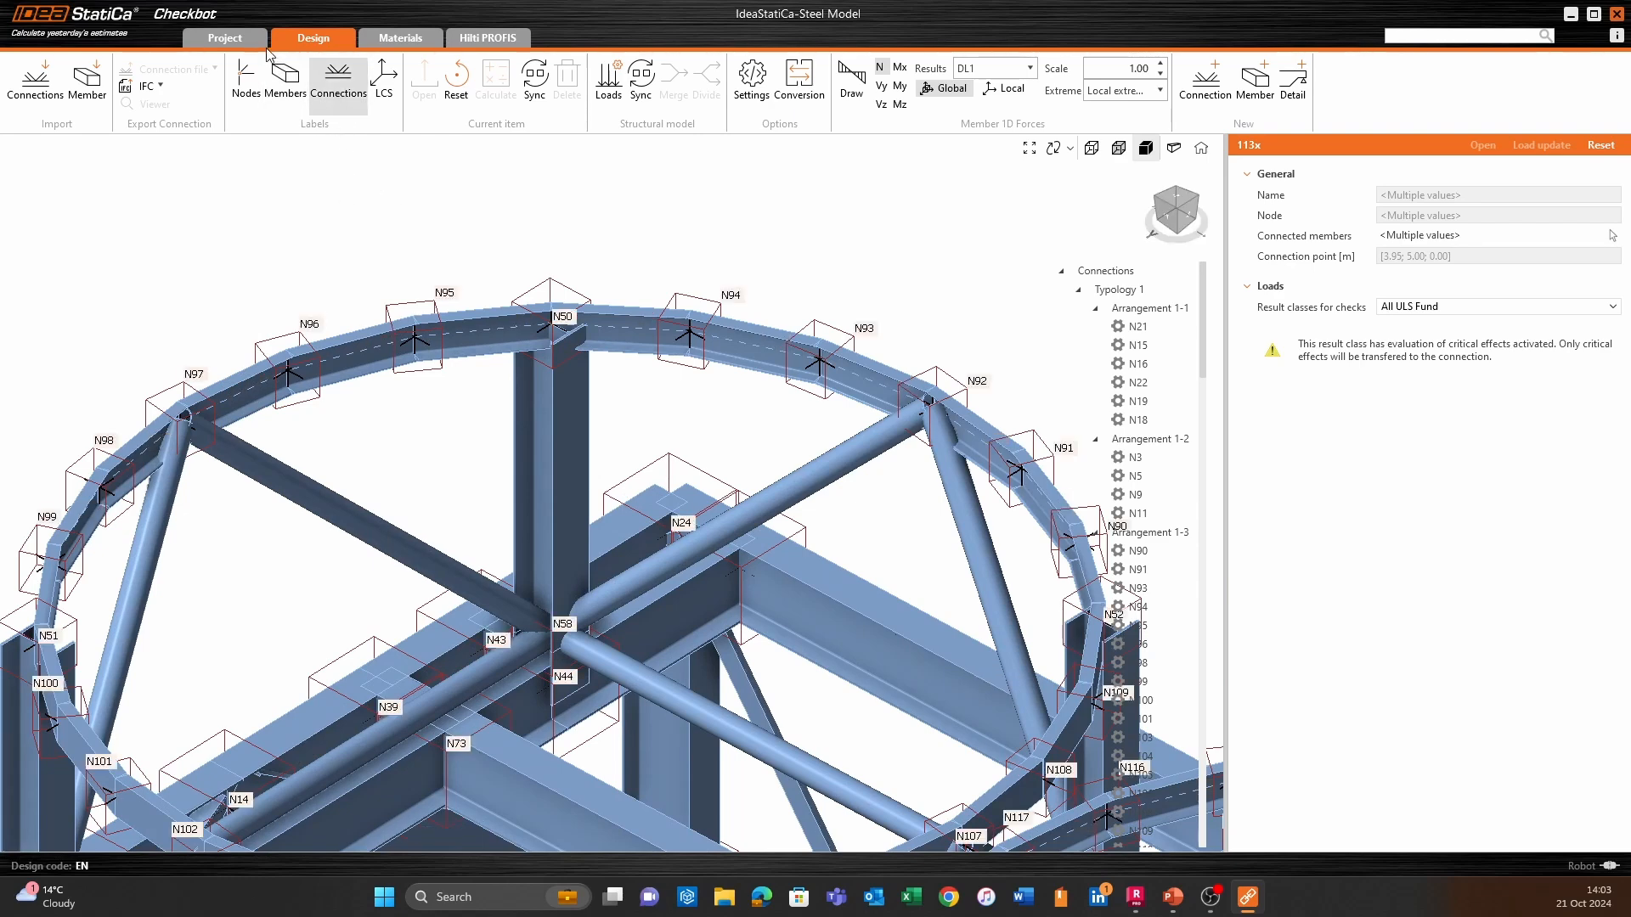
Delete the ring beam connections N95 and N96, which join only short segments of the curved member.
scroll(500, 361, "up", 3)
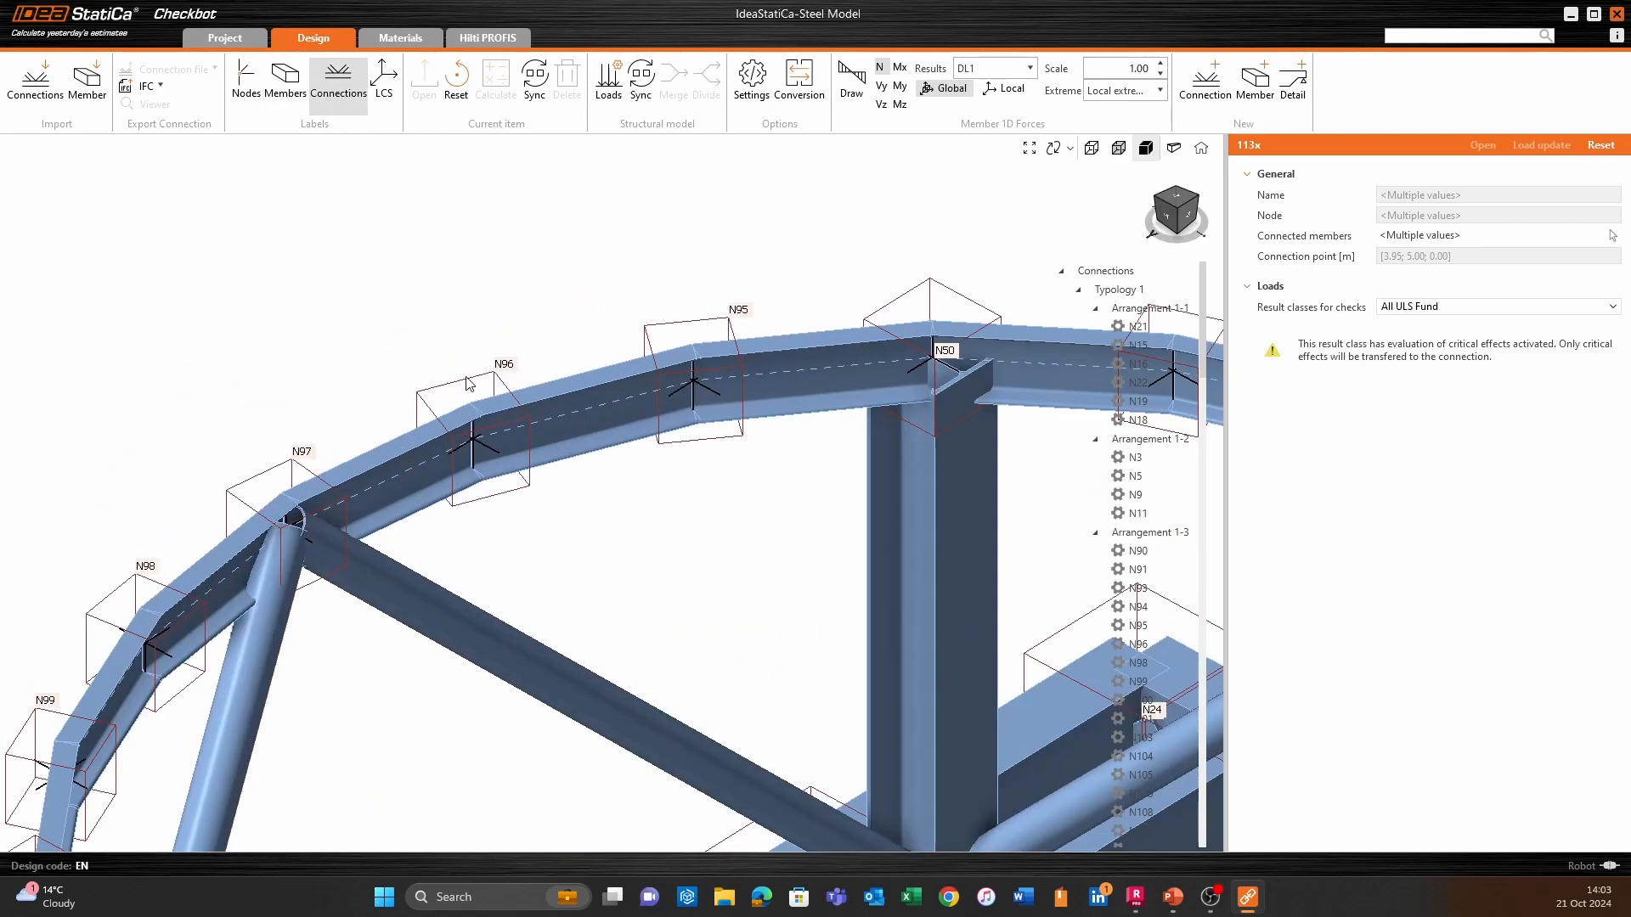
left_click(468, 384)
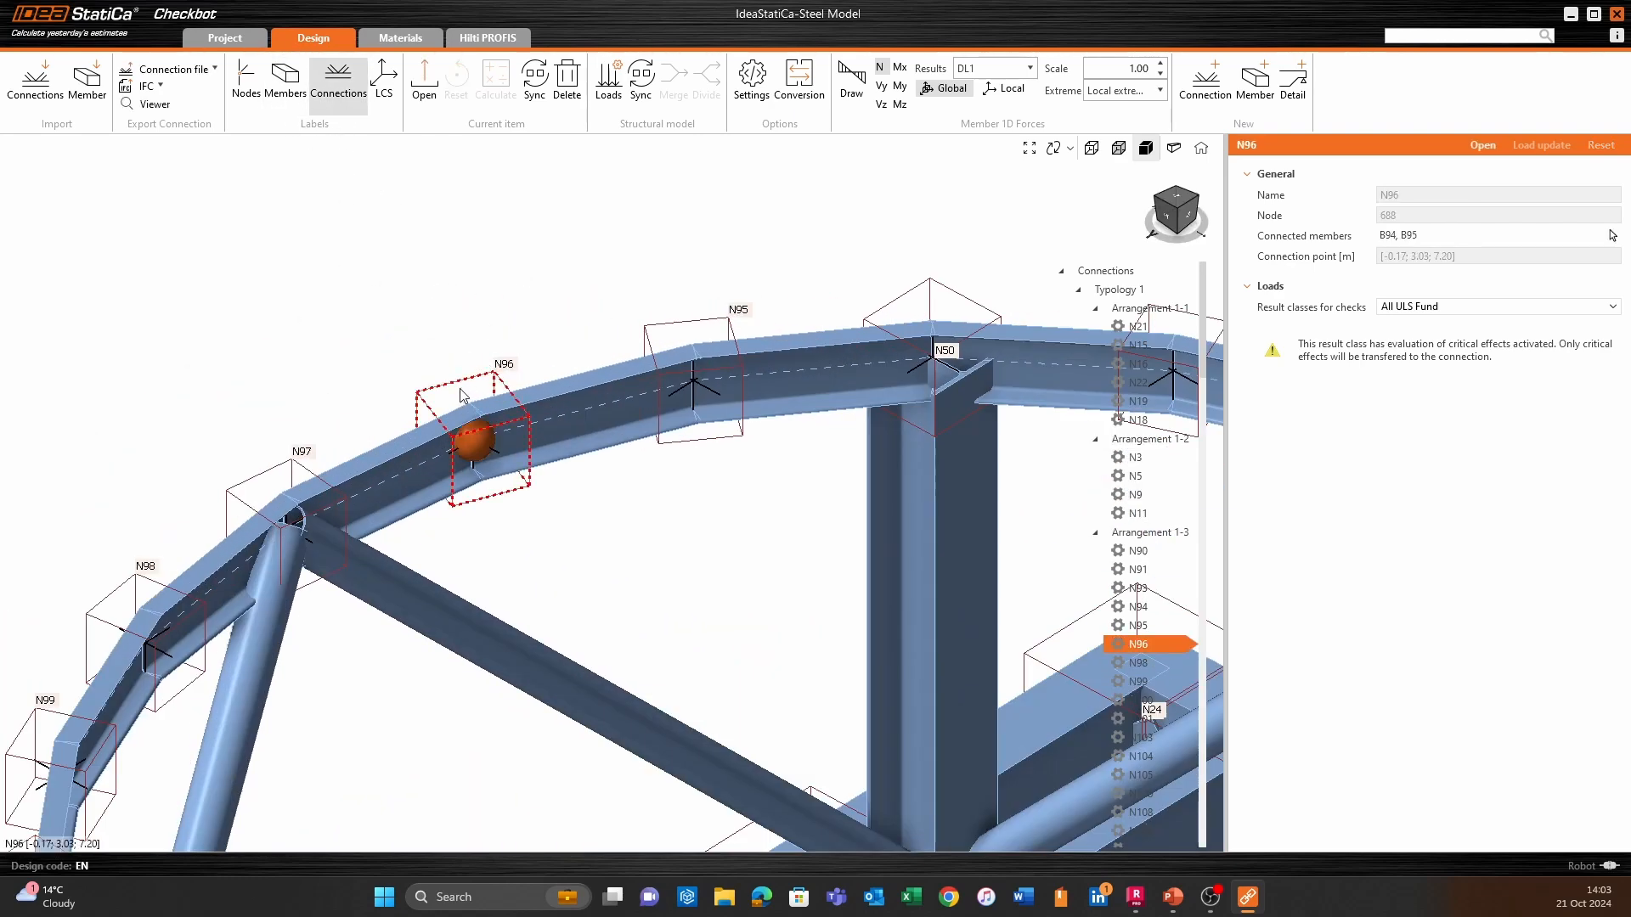
left_click(700, 329, "ctrl")
left_click(566, 78)
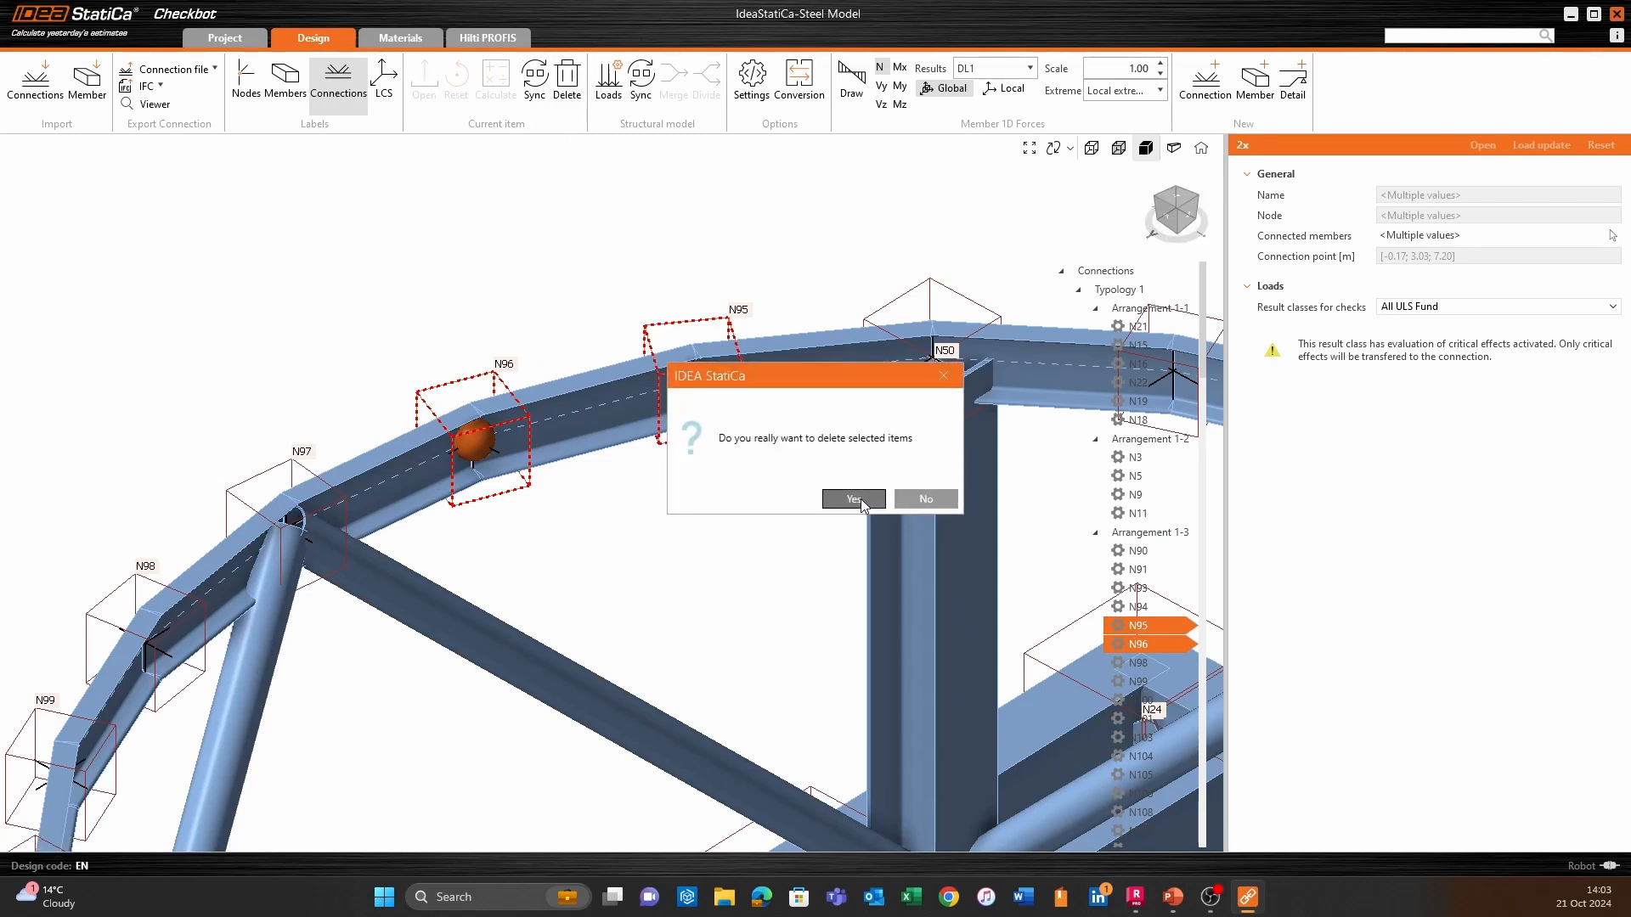
left_click(854, 499)
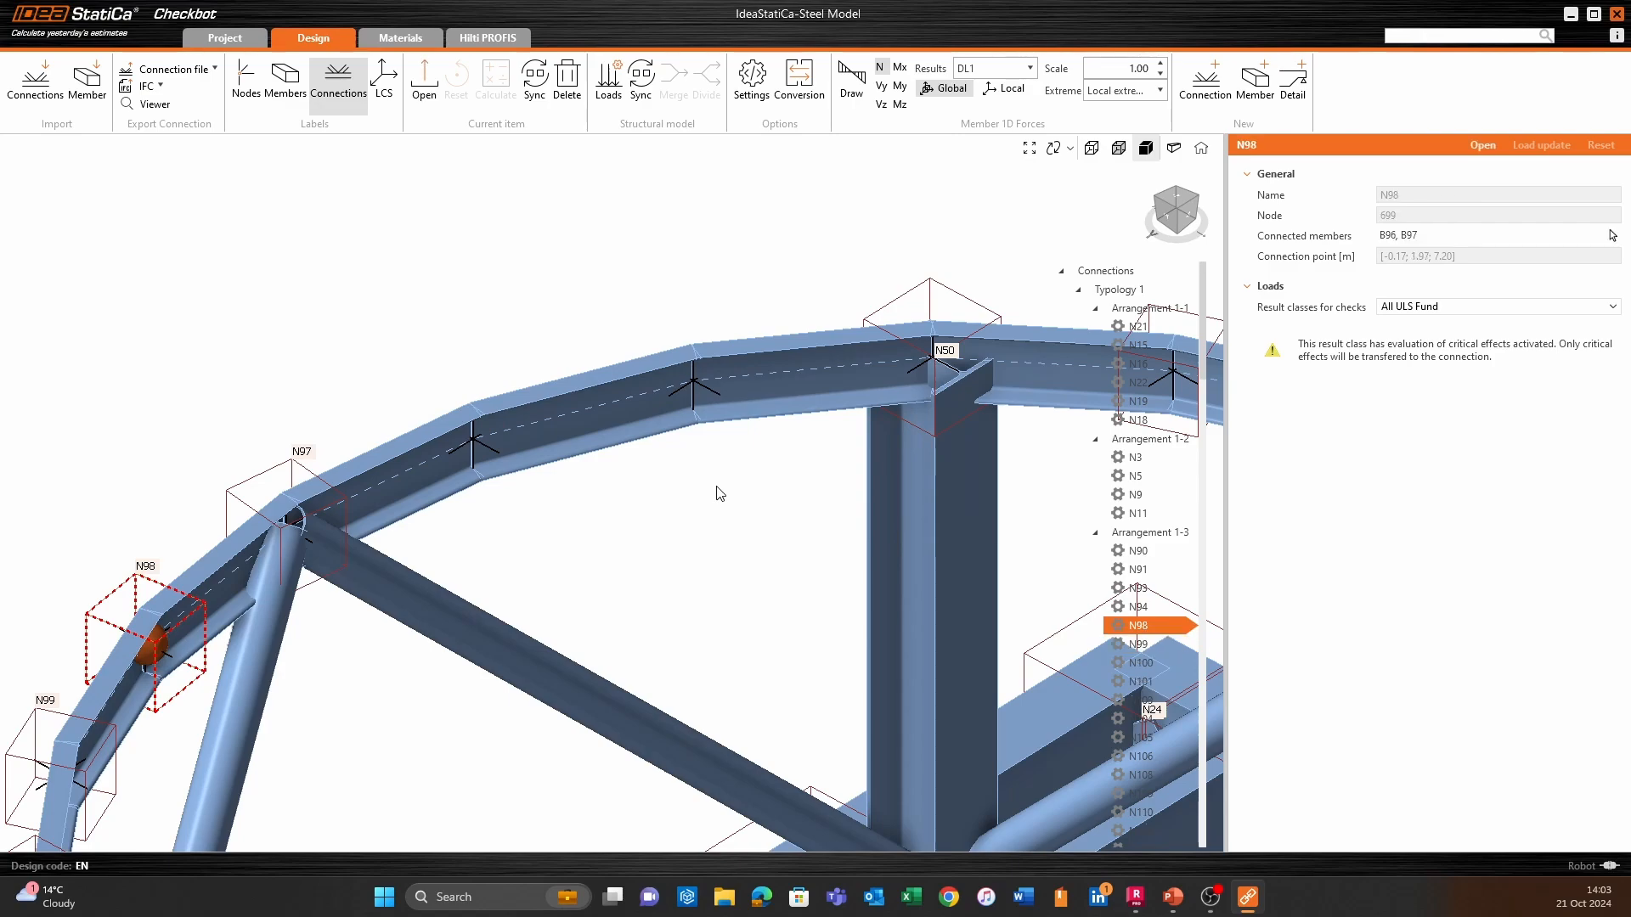
Delete the intermediate connections N90, N91, N93 and N94 on the first ring beam and N110, N111, N113 and N114 on the second.
scroll(747, 535, "down", 8)
middle_click_drag(573, 495, 271, 388)
scroll(691, 368, "down", 1)
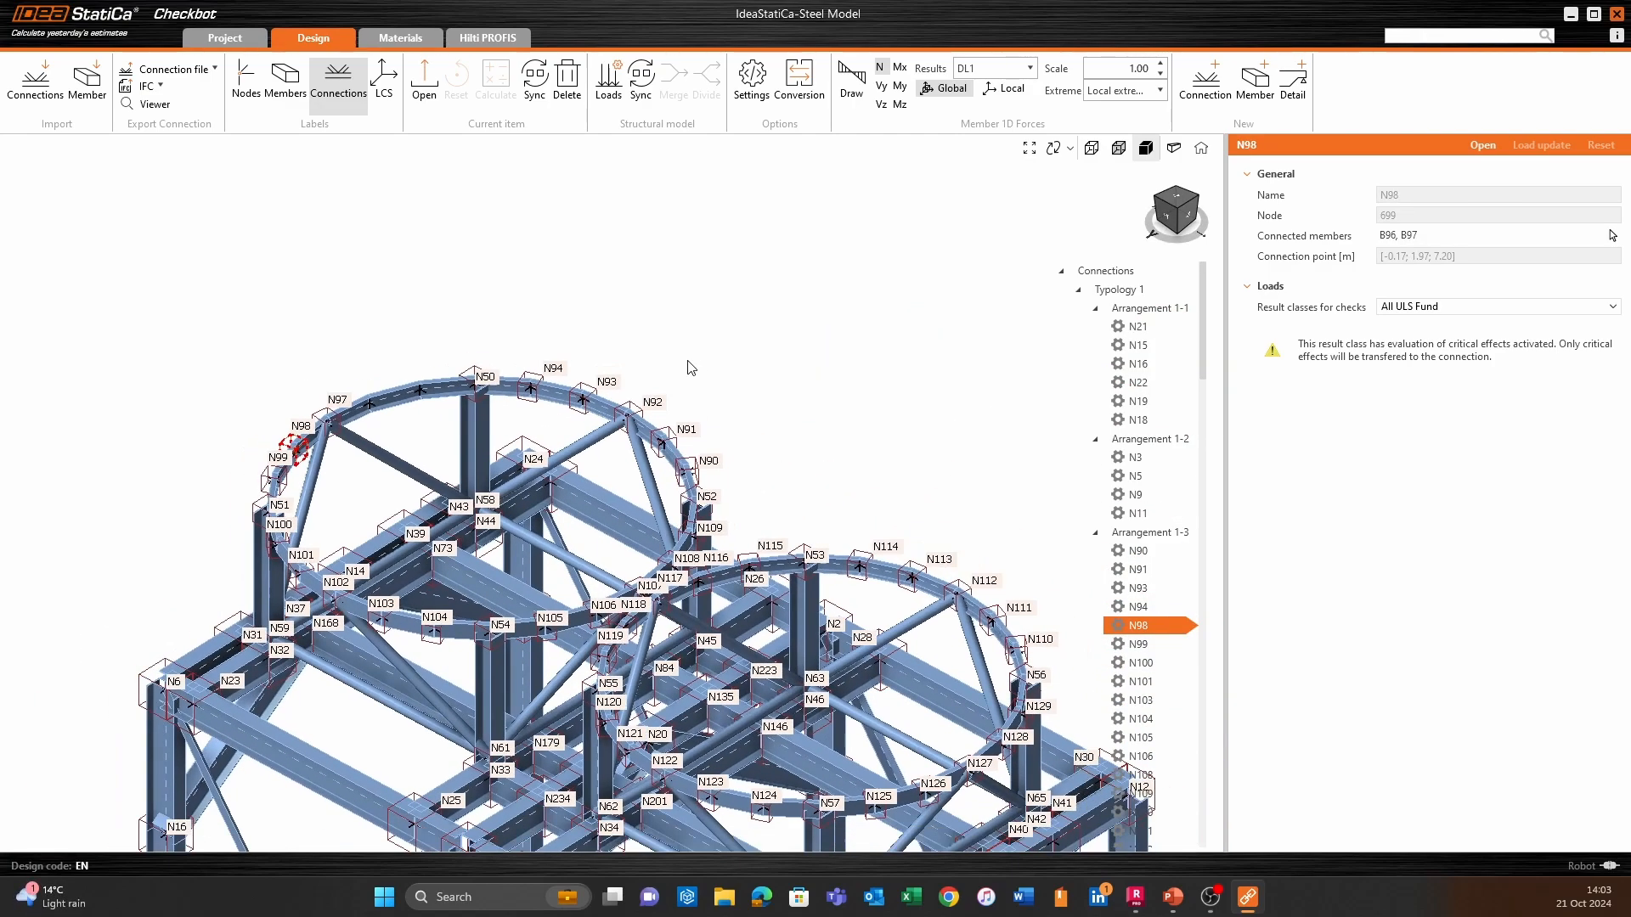
scroll(586, 380, "up", 10)
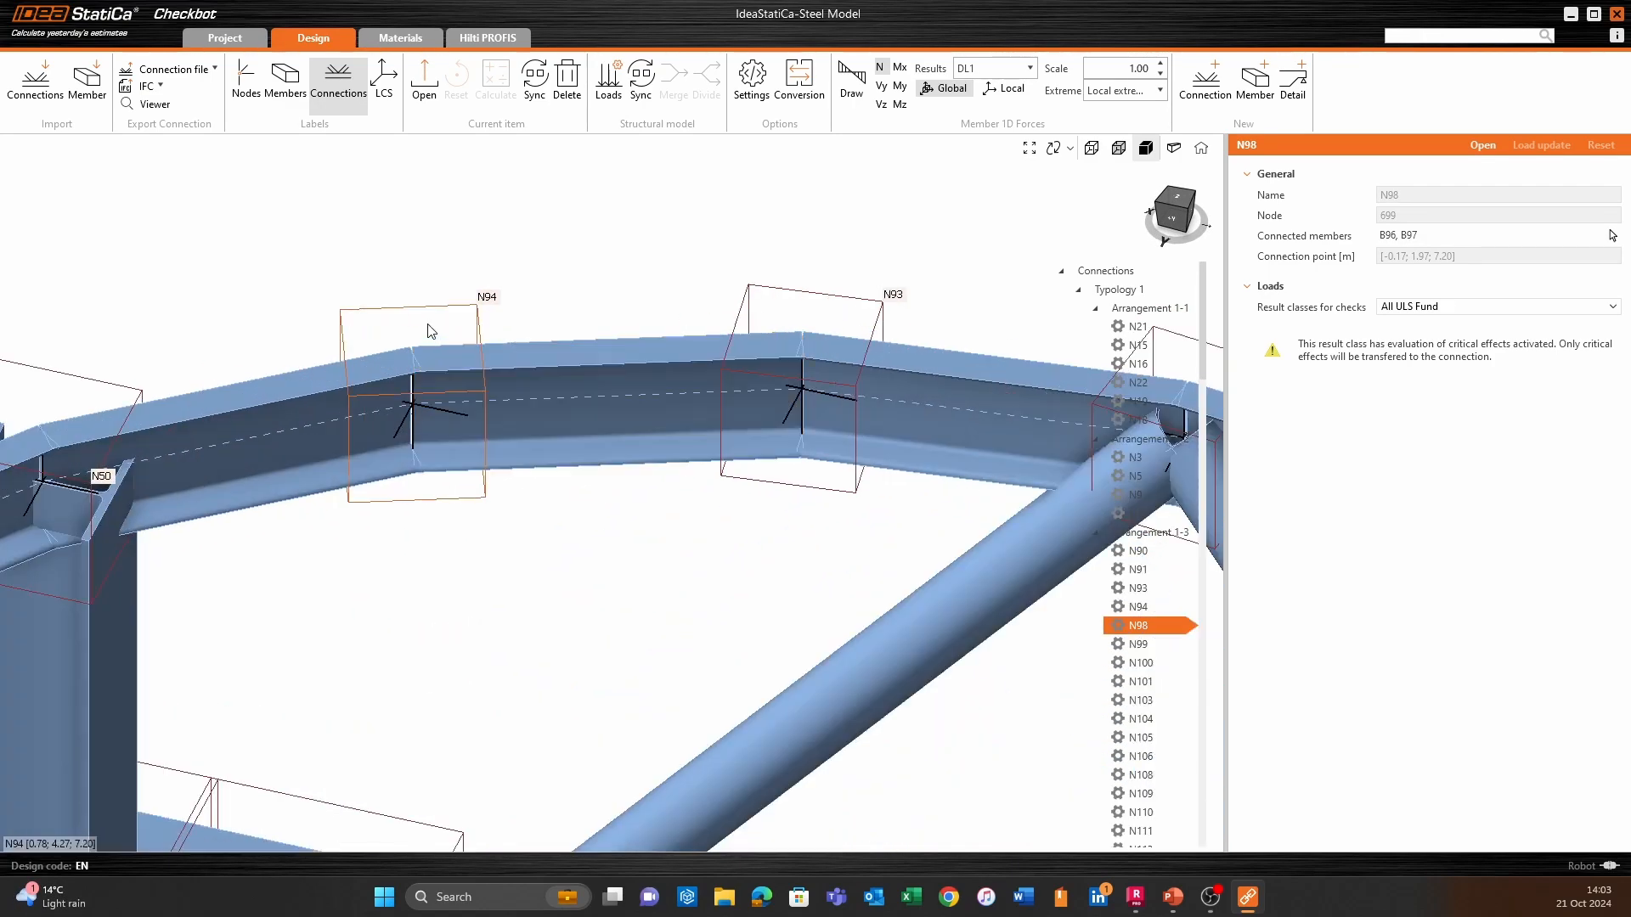
left_click(429, 330)
left_click(837, 315, "ctrl")
scroll(775, 419, "down", 5)
scroll(705, 361, "up", 4)
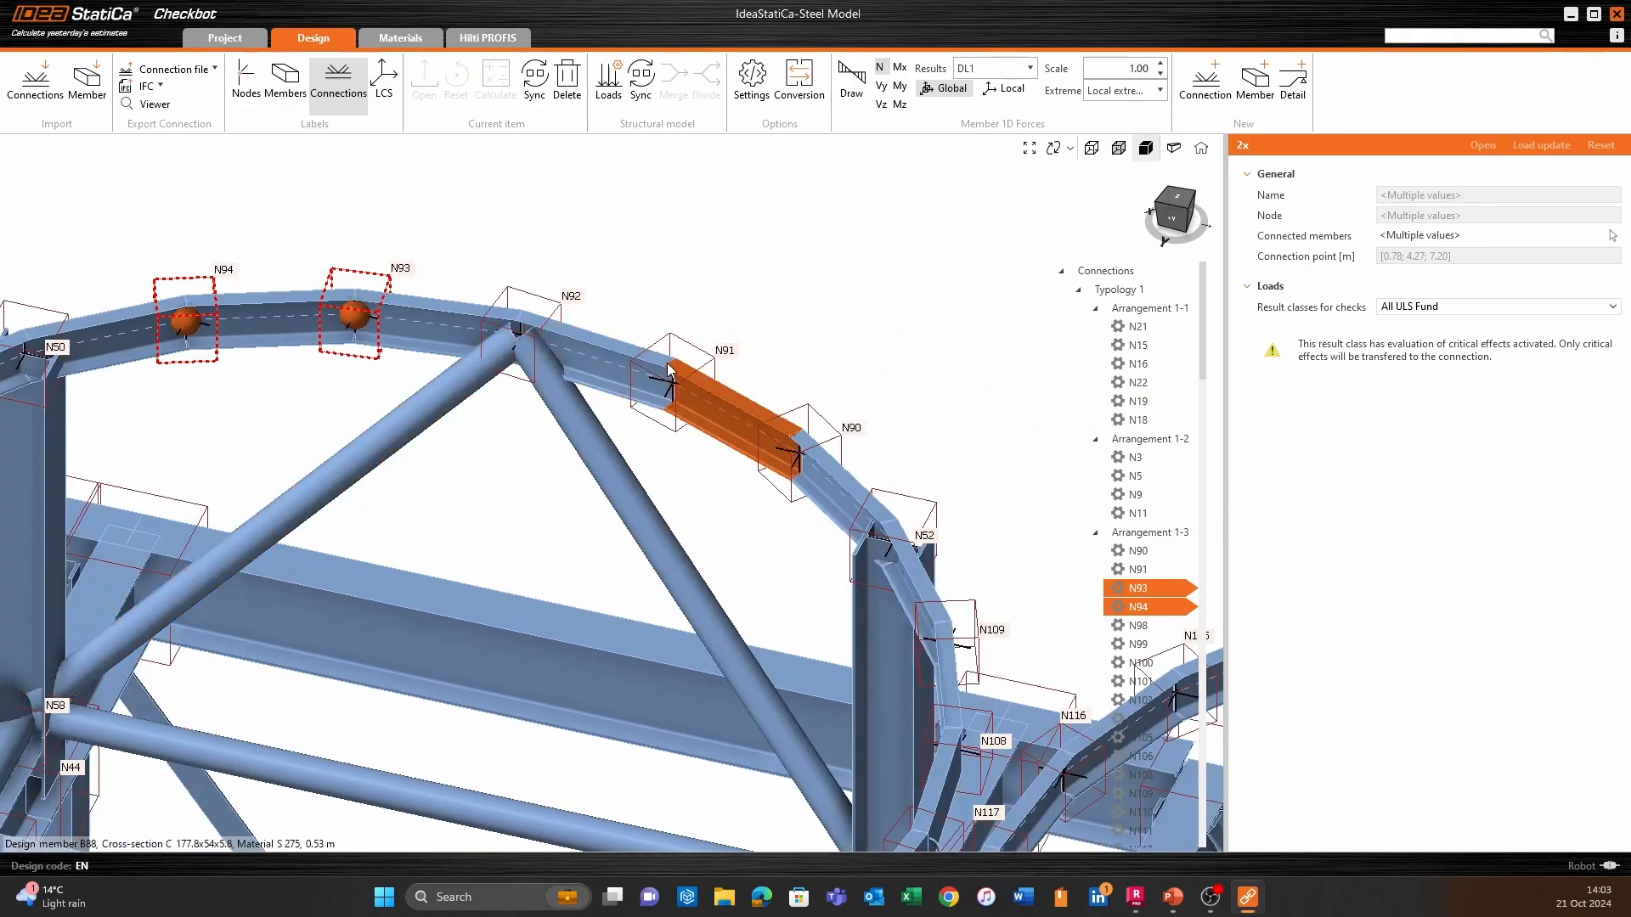
left_click(671, 383, "ctrl")
left_click(803, 449, "ctrl")
scroll(583, 342, "down", 5)
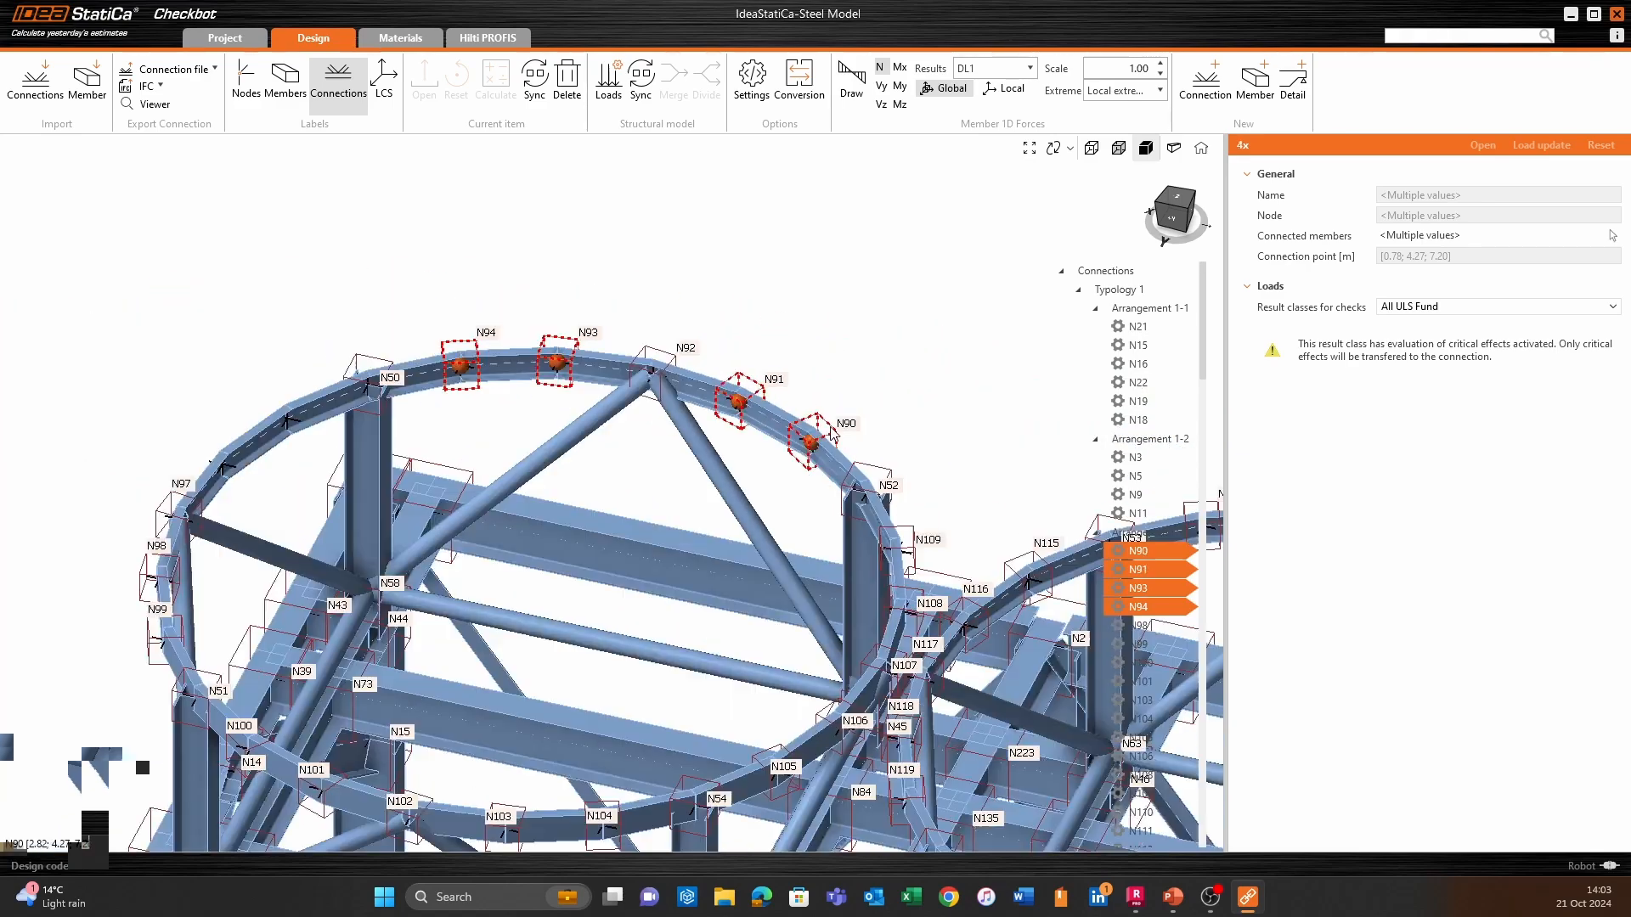
scroll(753, 345, "up", 3)
left_click(658, 406, "ctrl")
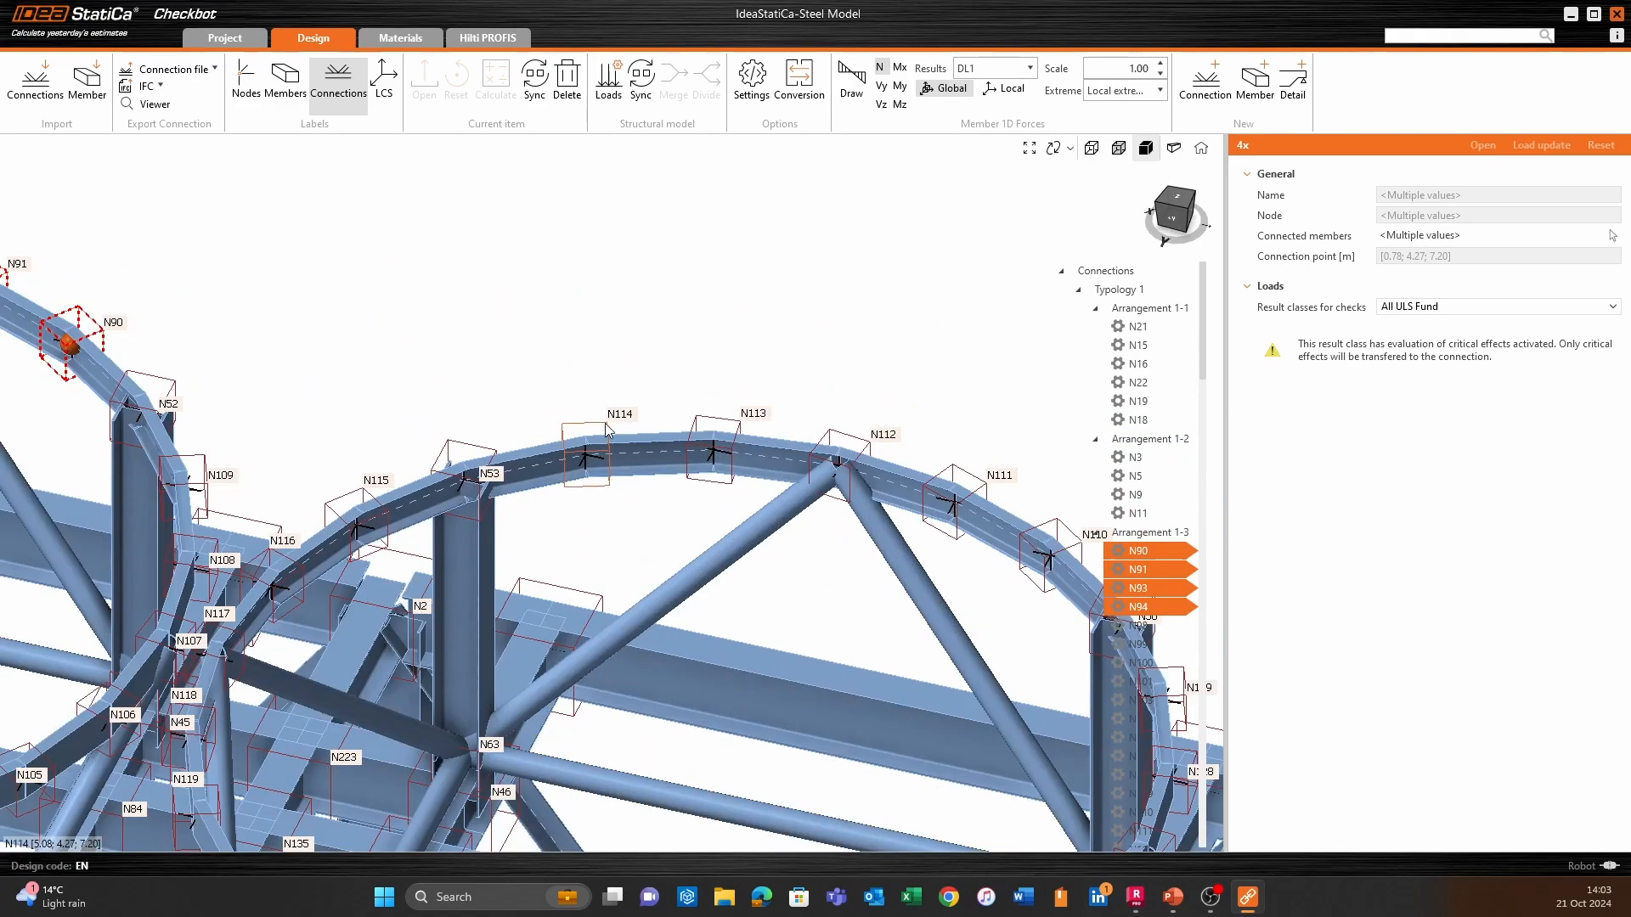
left_click(723, 423, "ctrl")
left_click(972, 476, "ctrl")
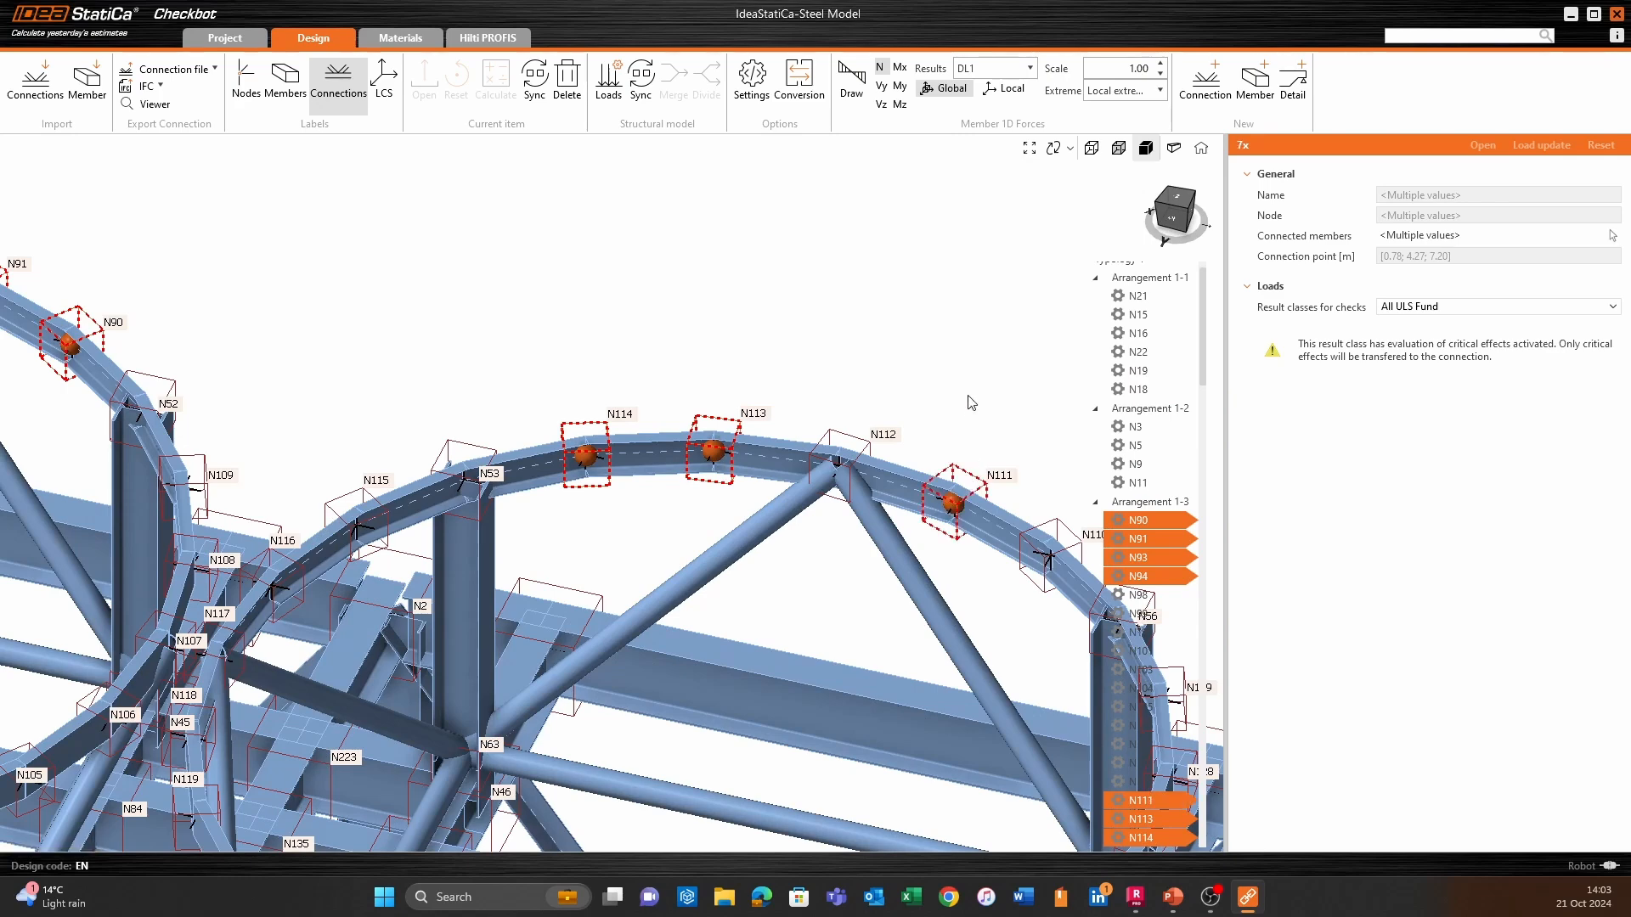
middle_click_drag(943, 365, 647, 217)
left_click(760, 389, "ctrl")
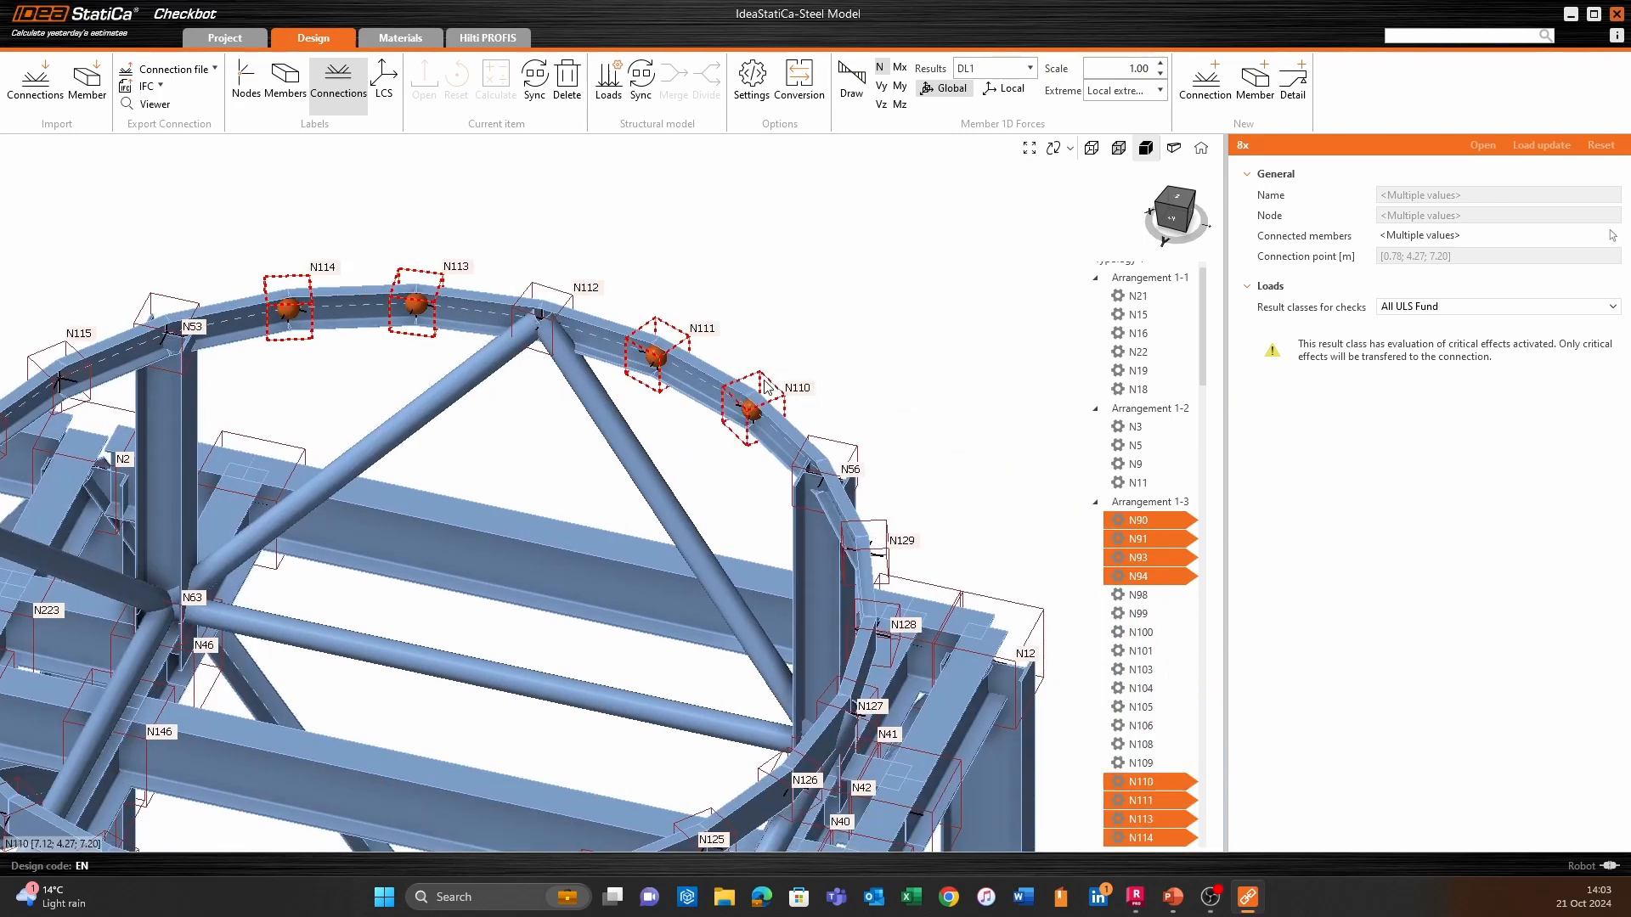
left_click(567, 85)
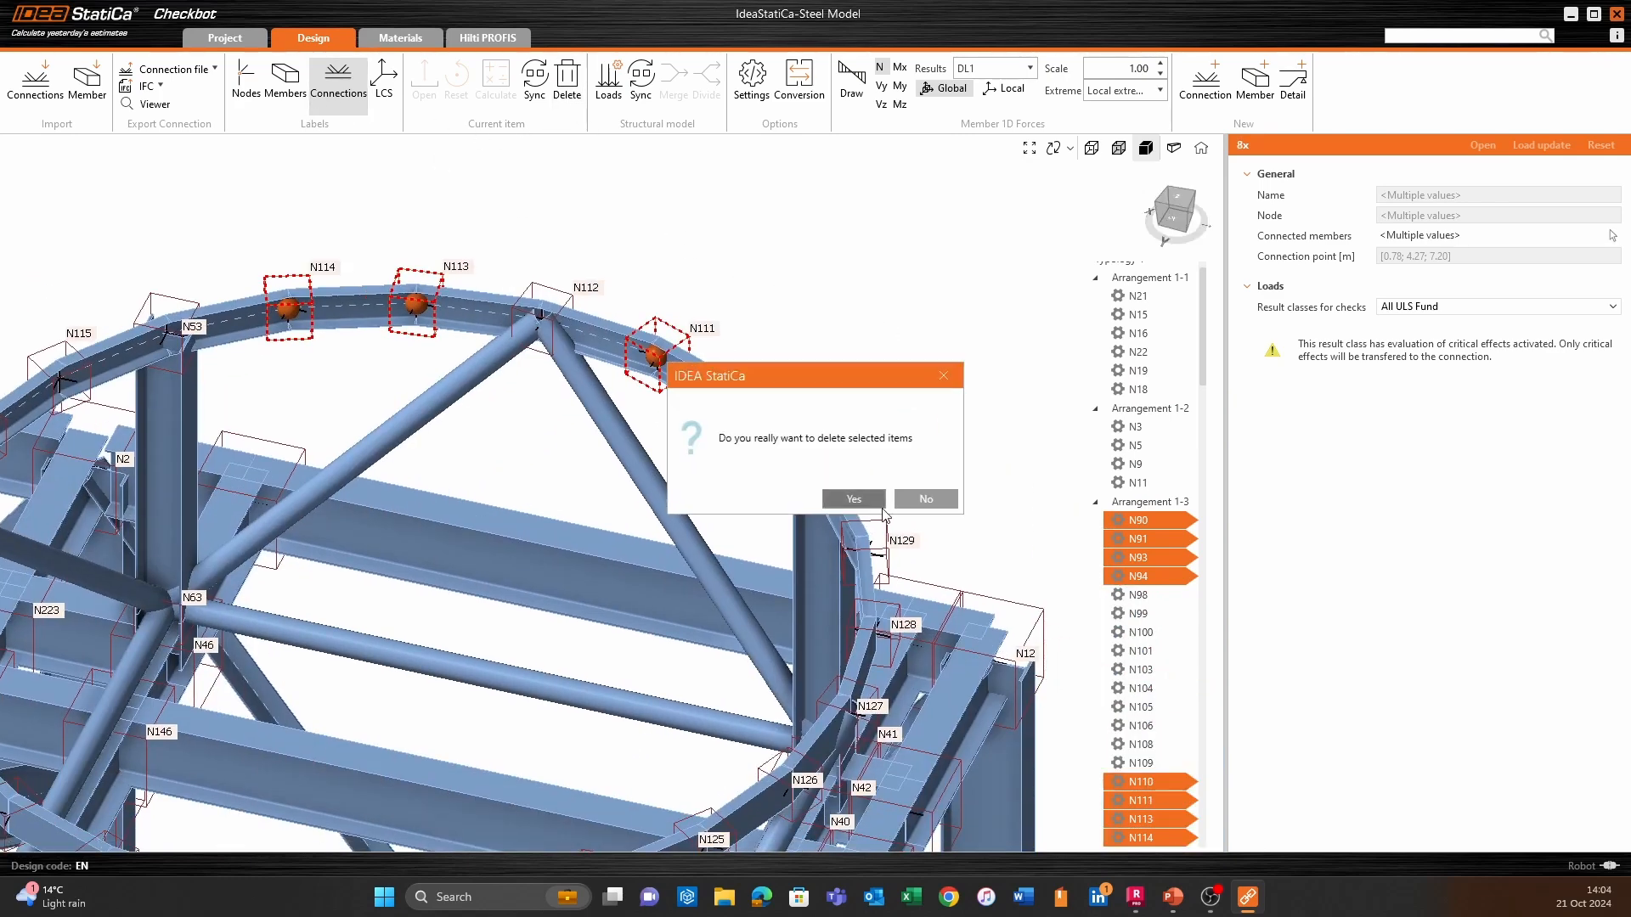
left_click(854, 496)
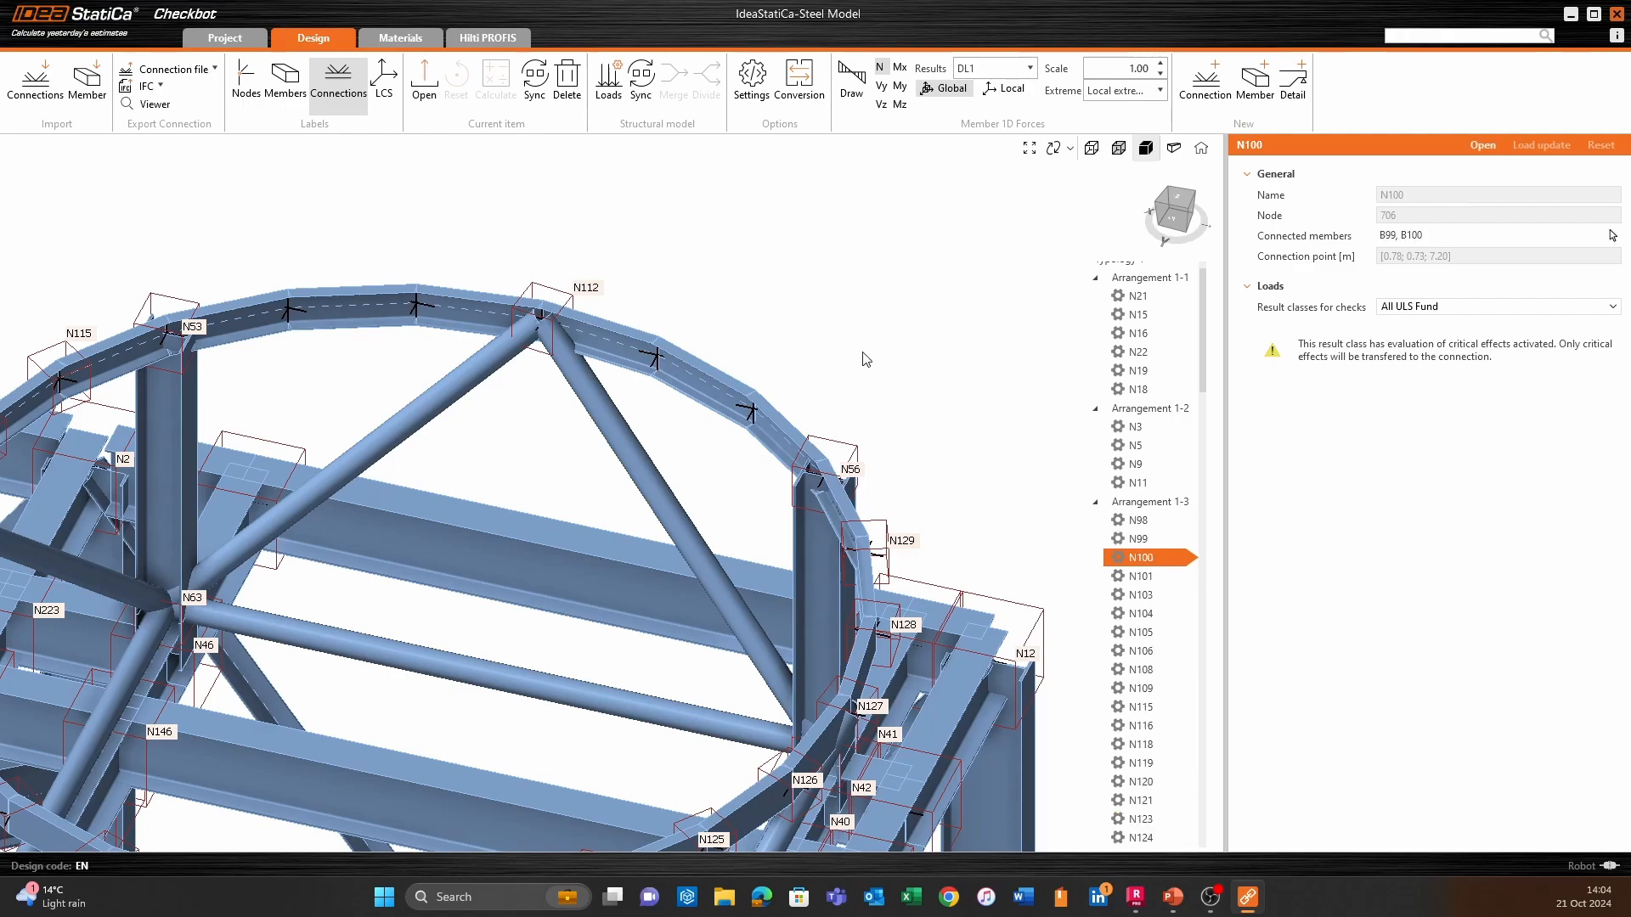
Examine the platform edge, inclined struts and column joints below the rings, around connections N17, N18 and N22.
scroll(859, 291, "down", 3)
middle_click_drag(867, 415, 796, 199)
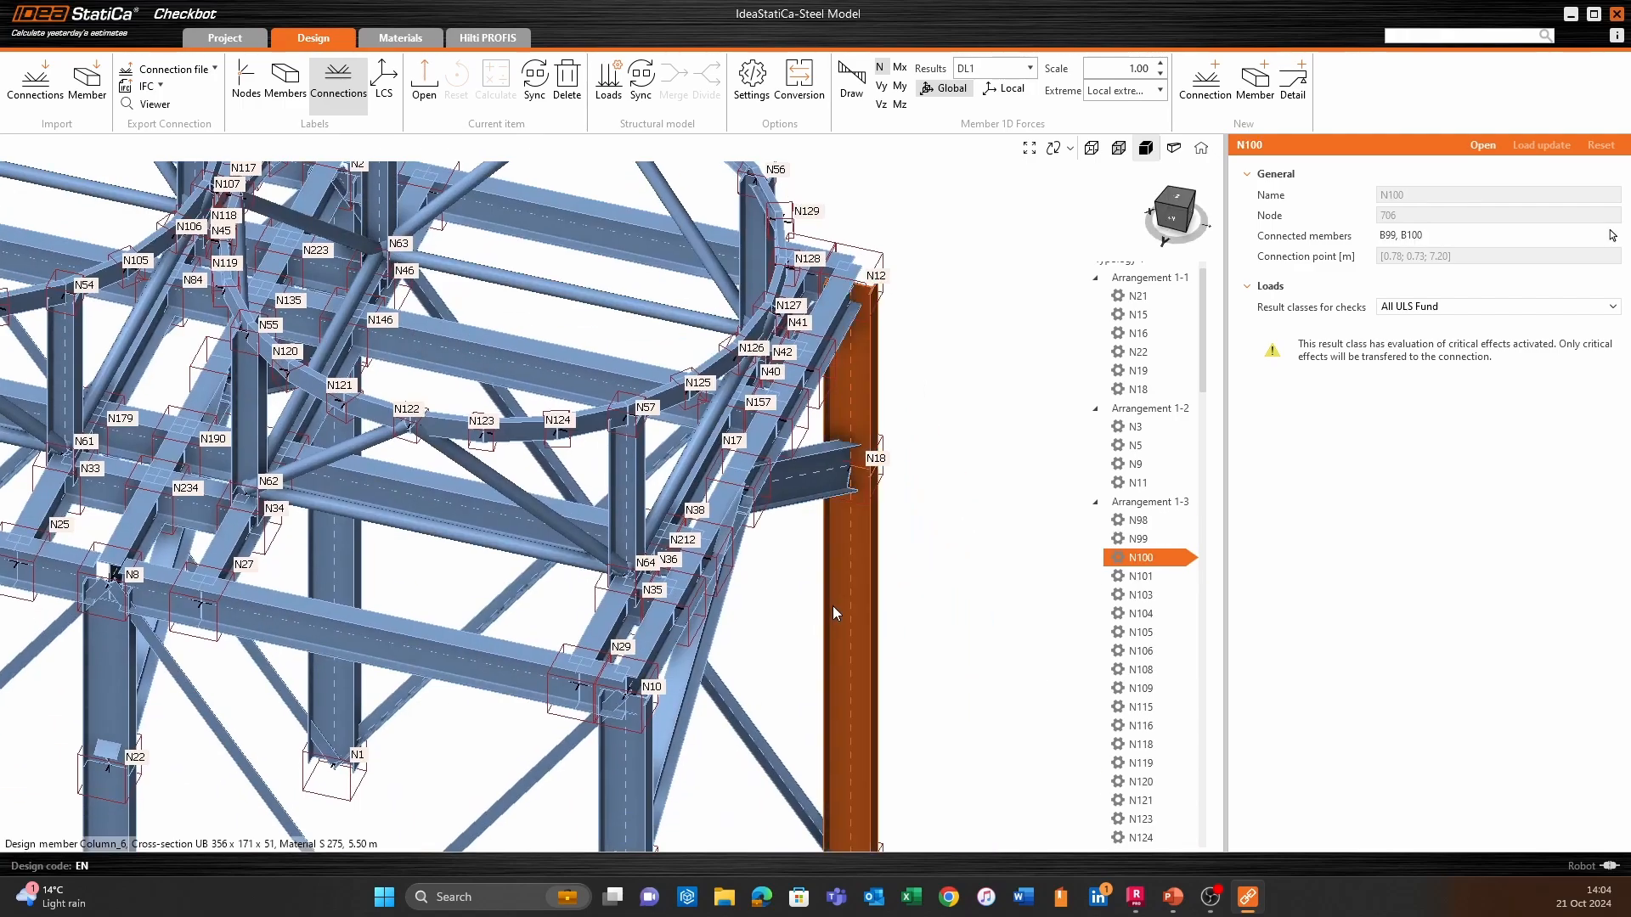
right_click_drag(833, 605, 758, 586)
scroll(586, 284, "up", 4)
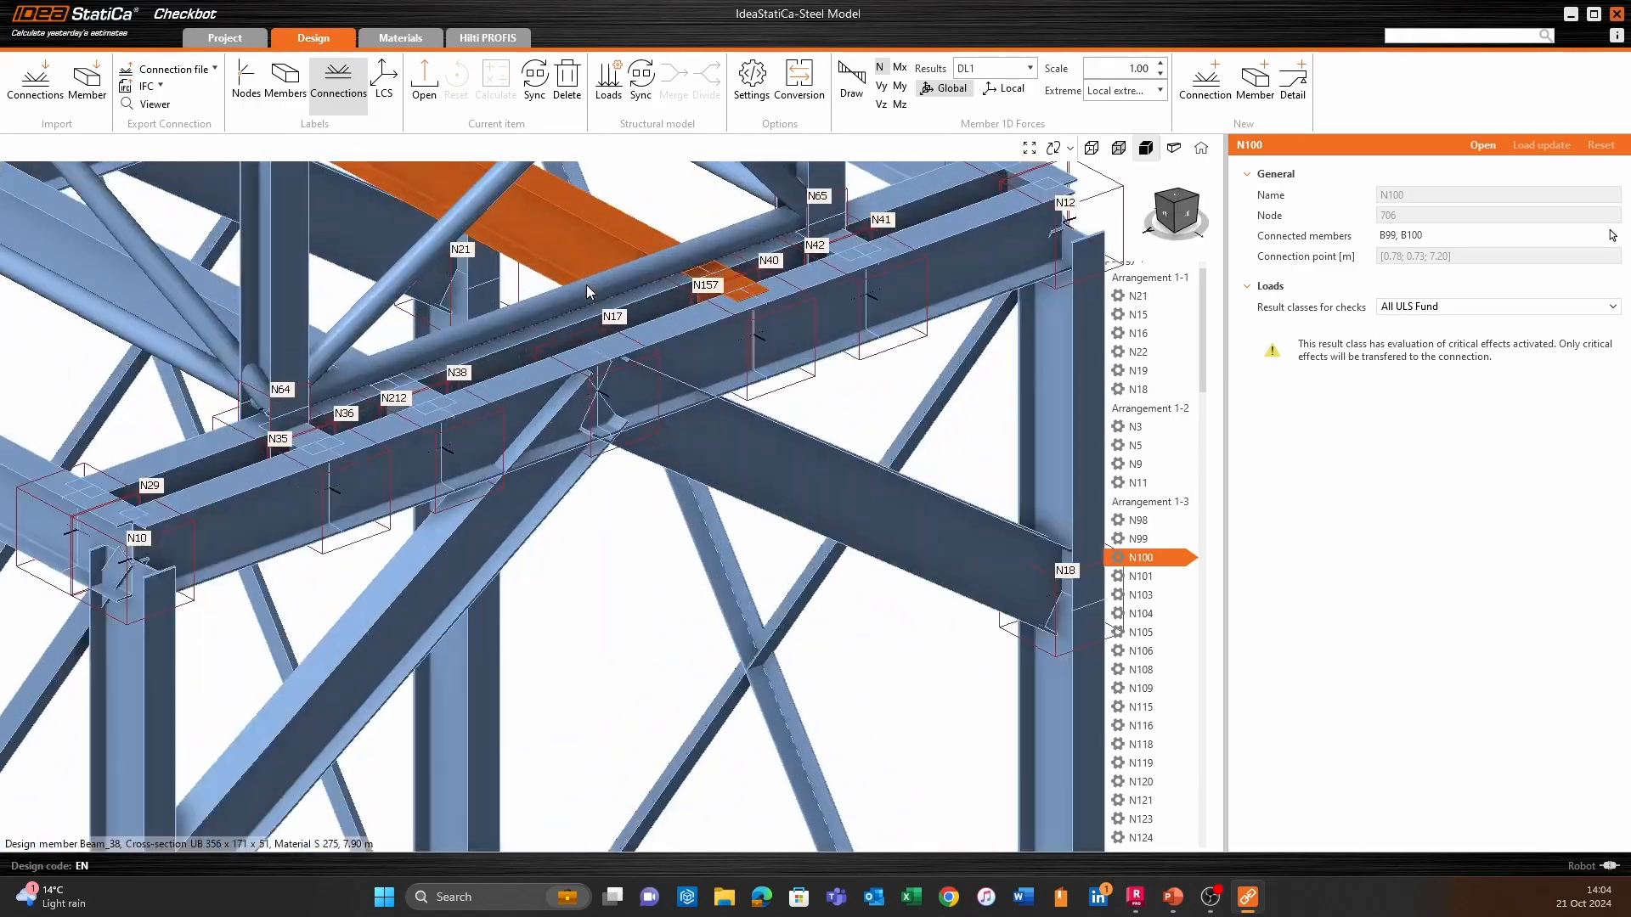
scroll(706, 511, "down", 3)
scroll(706, 513, "down", 3)
right_click_drag(511, 605, 320, 613)
middle_click_drag(319, 614, 767, 475)
scroll(538, 524, "up", 4)
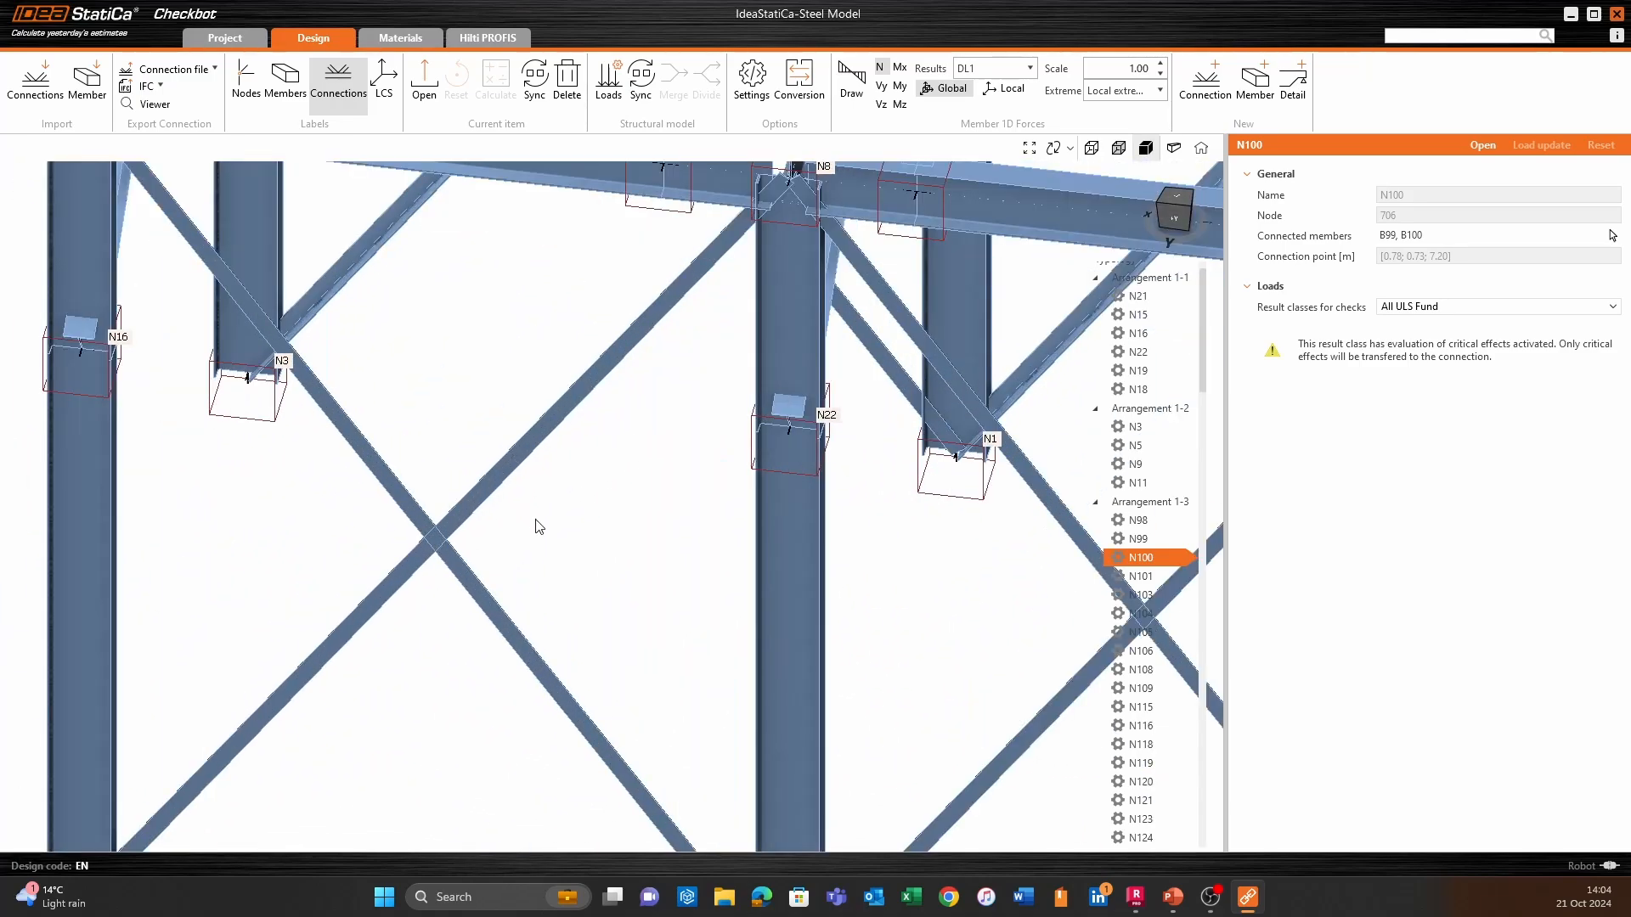
Select the diagonal brace Beam_22 between N5 and N8 and check its properties and crossing point.
right_click_drag(538, 524, 748, 504)
middle_click_drag(974, 337, 564, 376)
right_click_drag(560, 376, 408, 353)
left_click(641, 408)
scroll(716, 425, "down", 5)
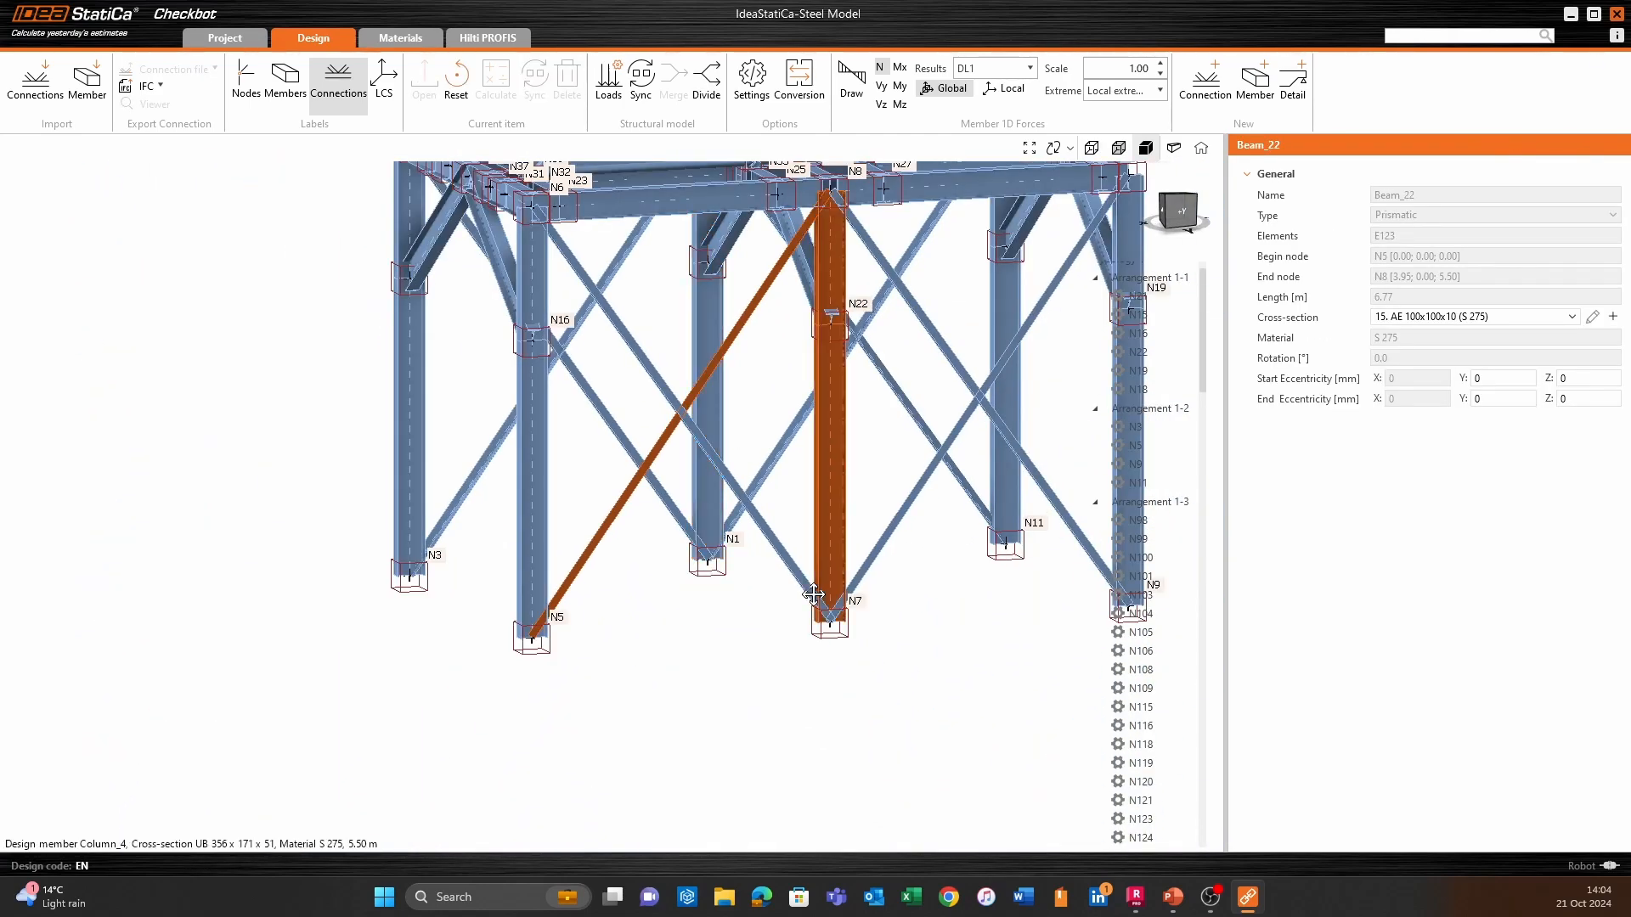
middle_click_drag(836, 425, 531, 469)
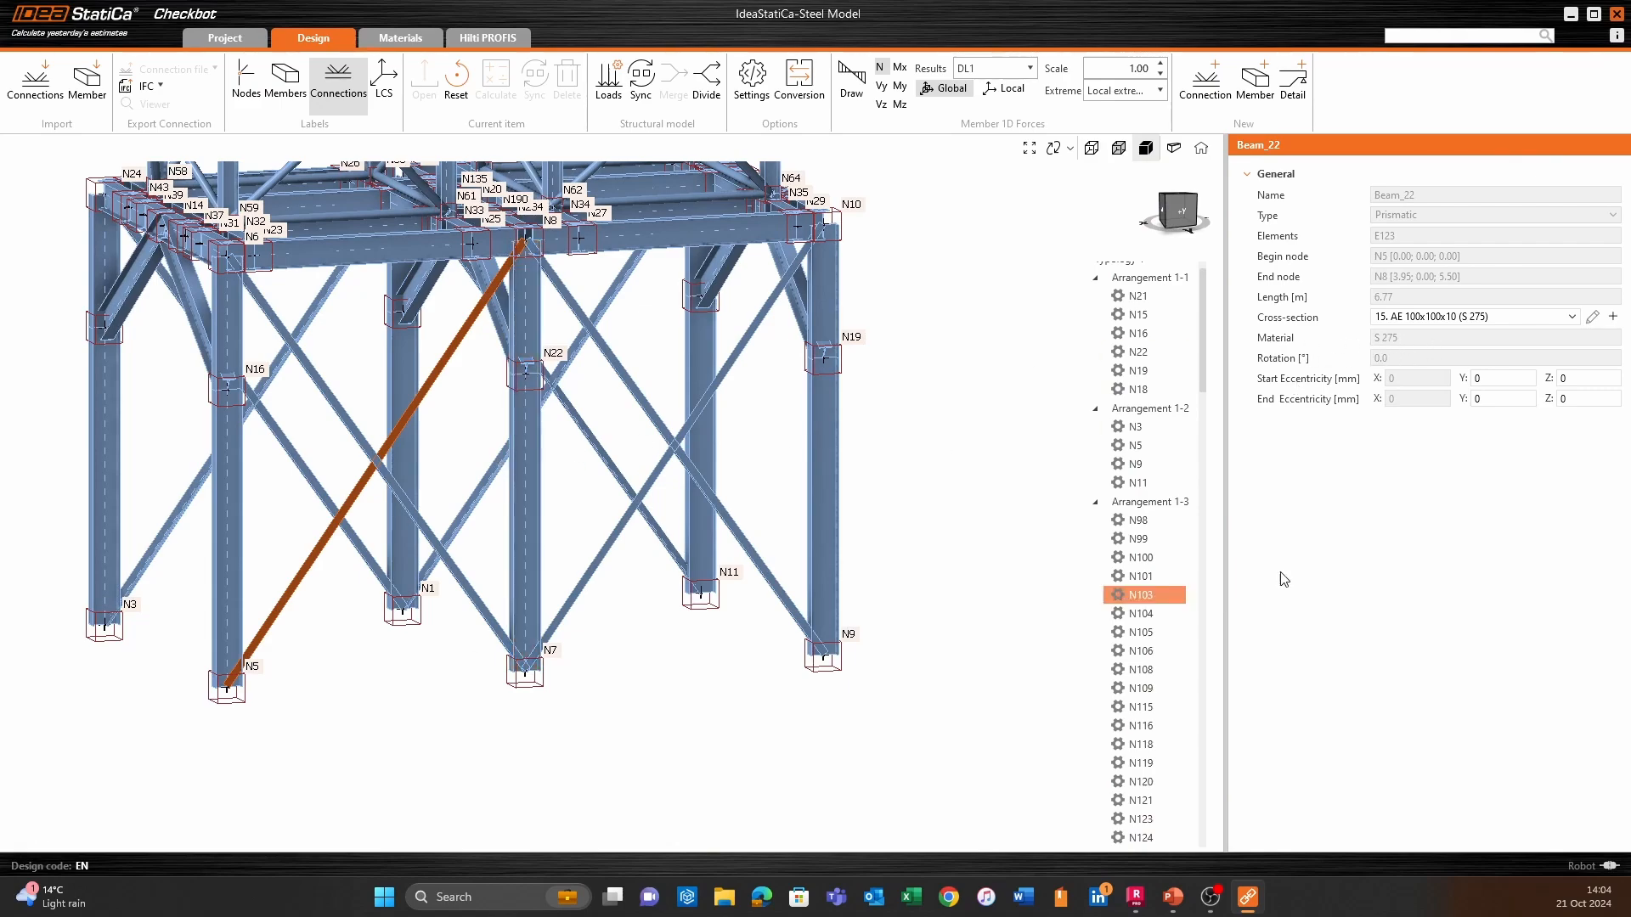
Select the column base connection N9 and inspect the nearby column and platform joints, including N8, N22 and N27.
left_click(826, 661)
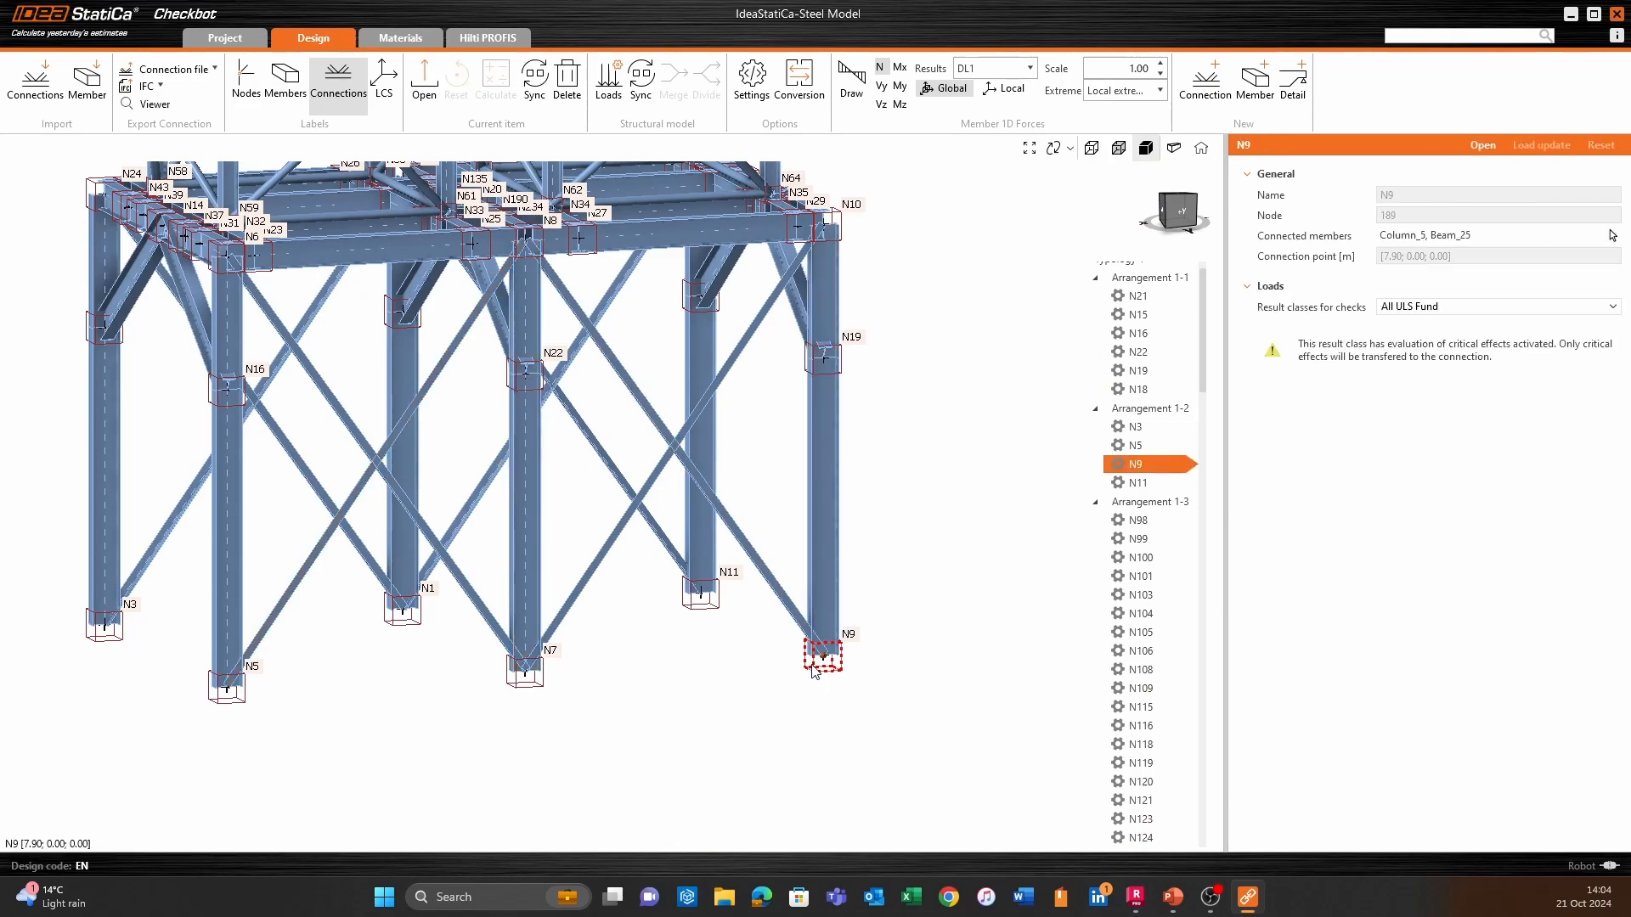
scroll(752, 544, "down", 5)
right_click_drag(1001, 446, 888, 497)
scroll(741, 625, "up", 5)
middle_click_drag(743, 625, 964, 497)
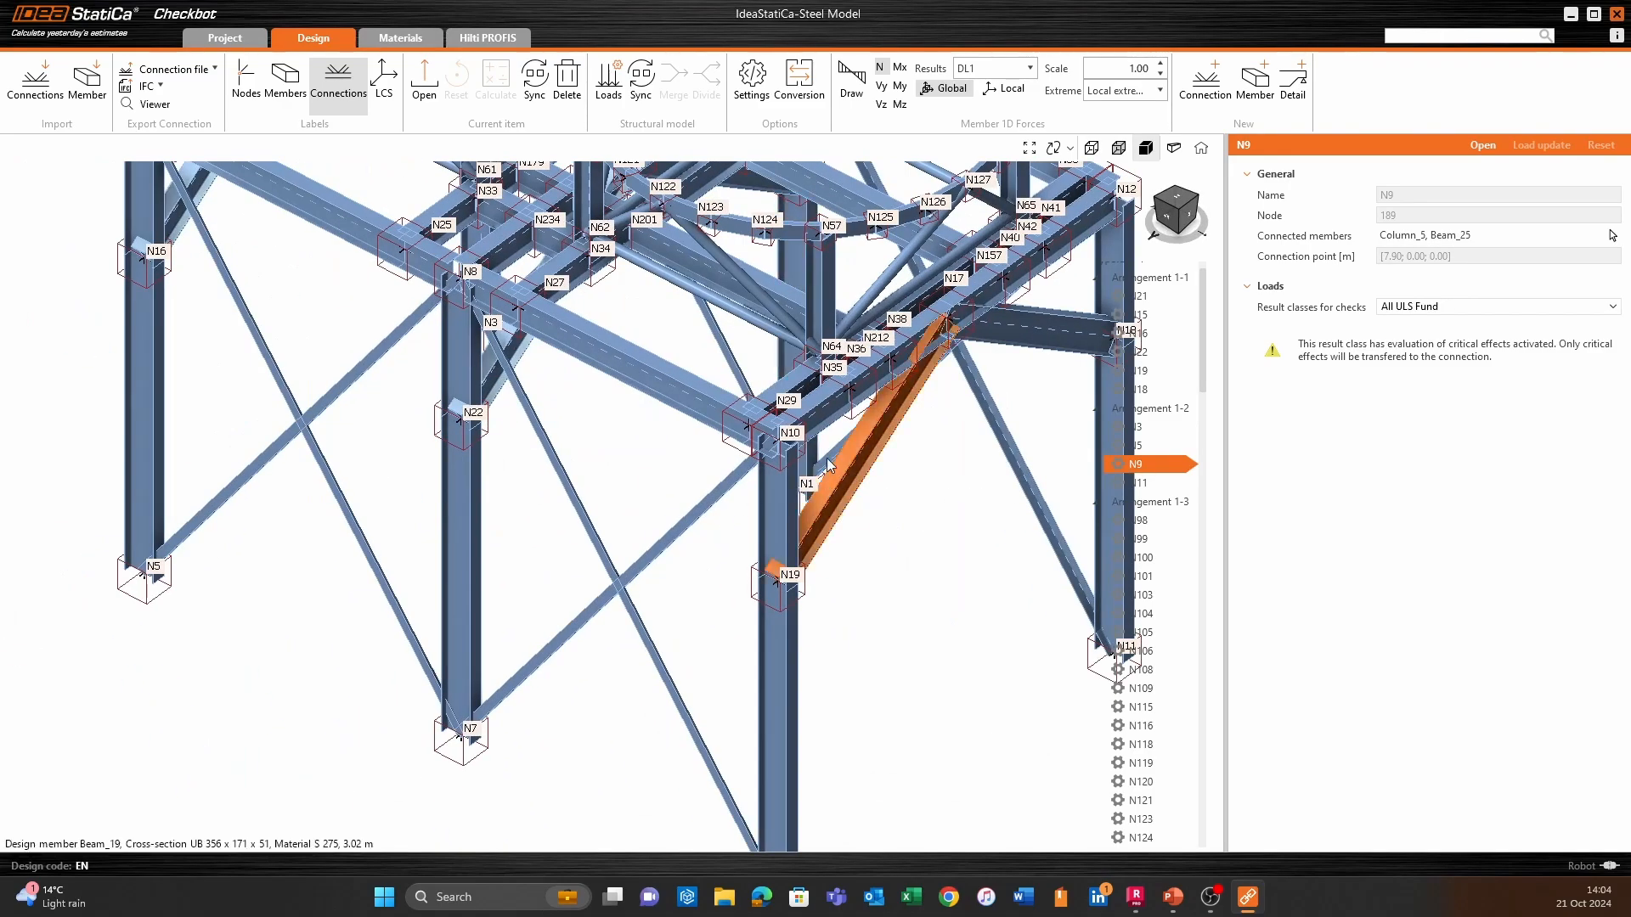
middle_click_drag(636, 406, 615, 475)
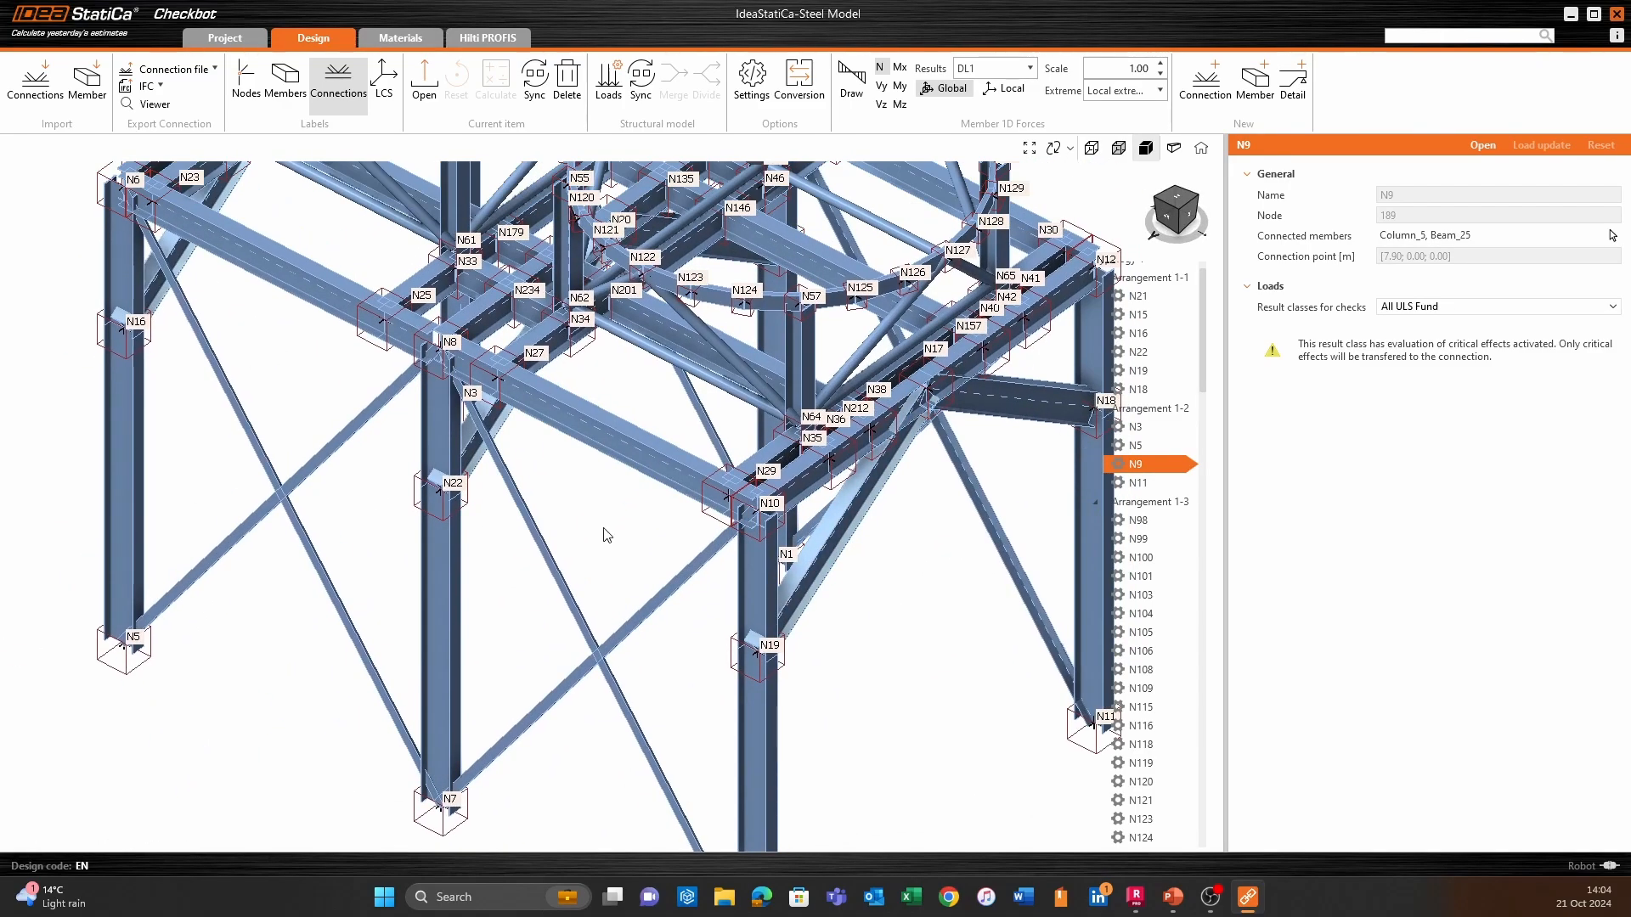
scroll(606, 535, "up", 4)
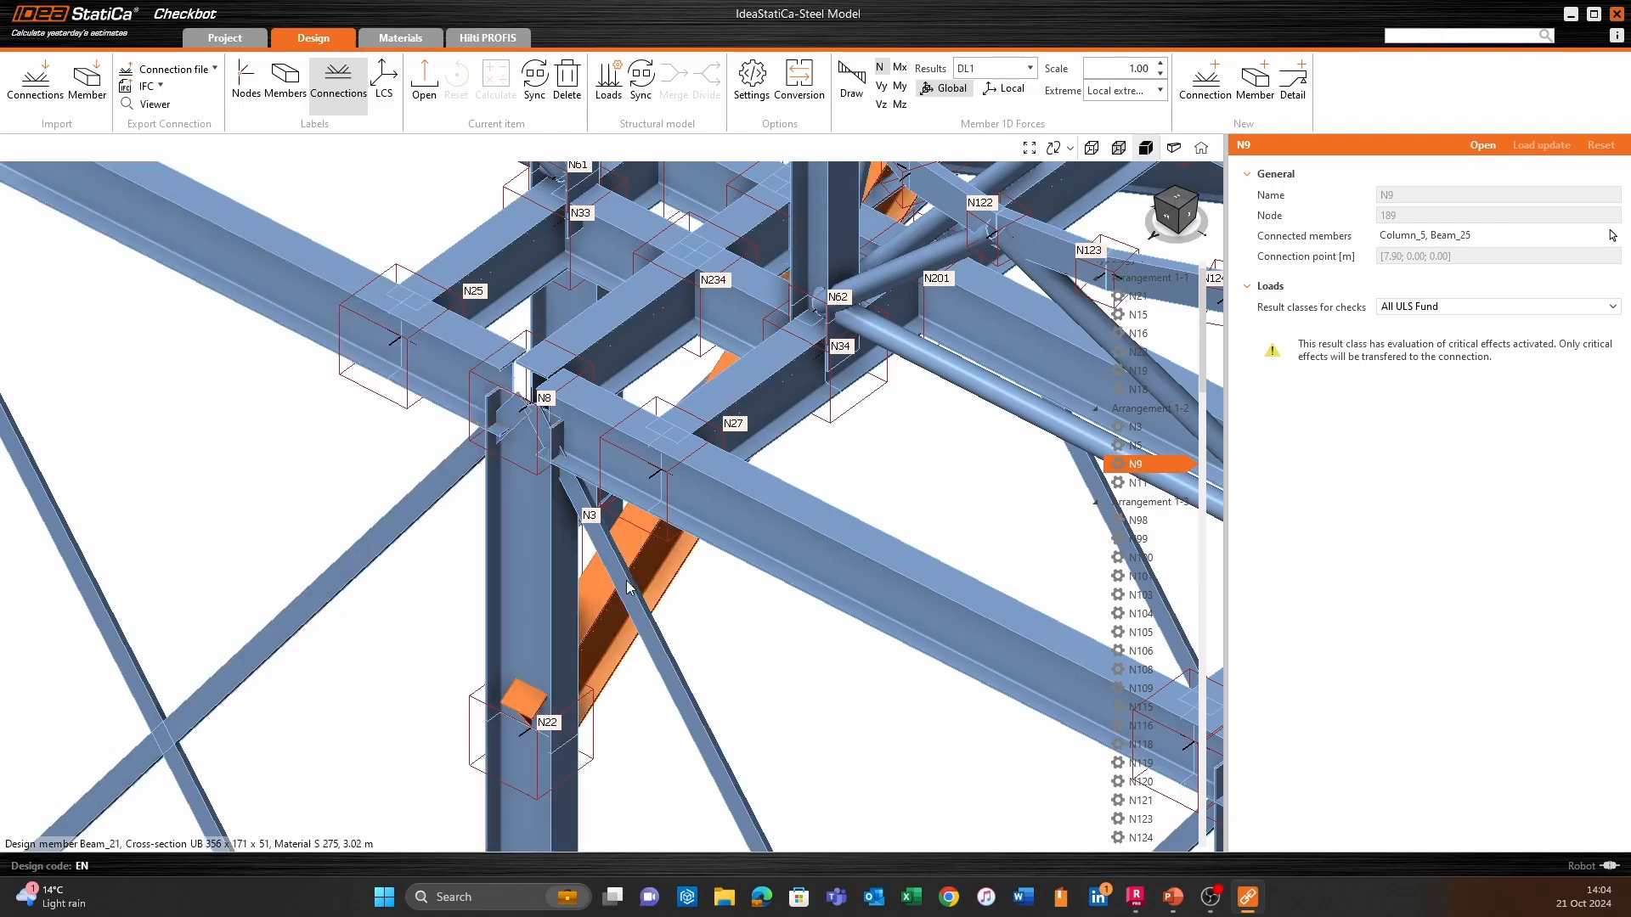
Inspect the closely spaced connections N12 and N30 at the end of Beam_9, on the platform's corner column.
scroll(679, 601, "down", 5)
middle_click_drag(735, 629, 492, 471)
scroll(548, 479, "up", 4)
middle_click_drag(828, 578, 466, 596)
scroll(659, 587, "up", 3)
scroll(674, 582, "down", 6)
scroll(481, 367, "up", 3)
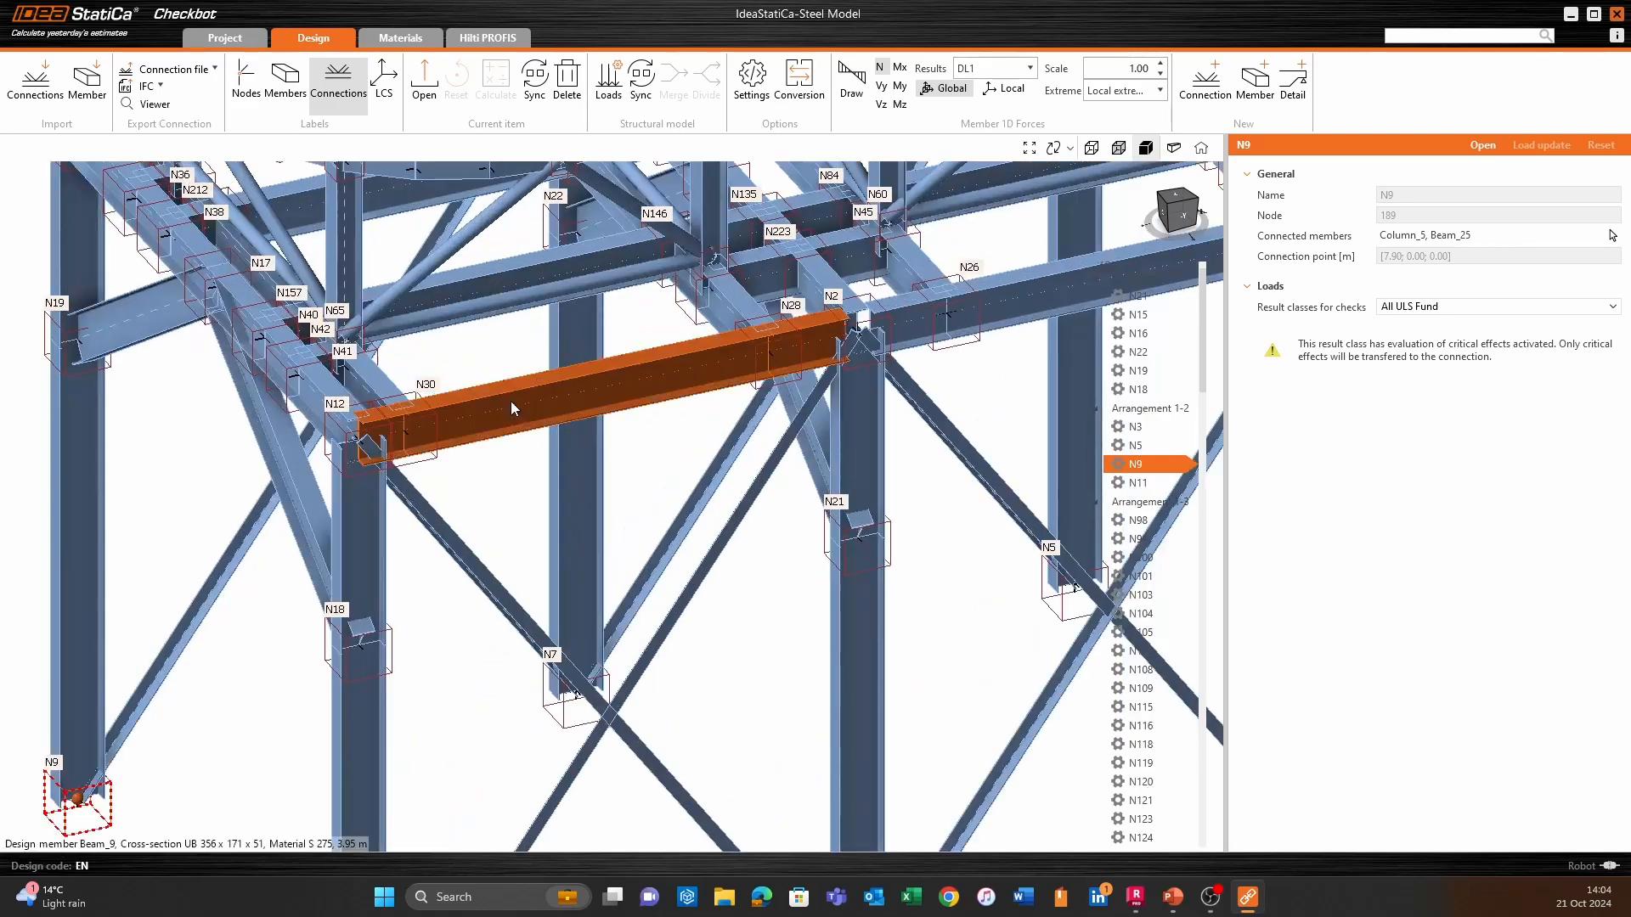
scroll(509, 399, "up", 4)
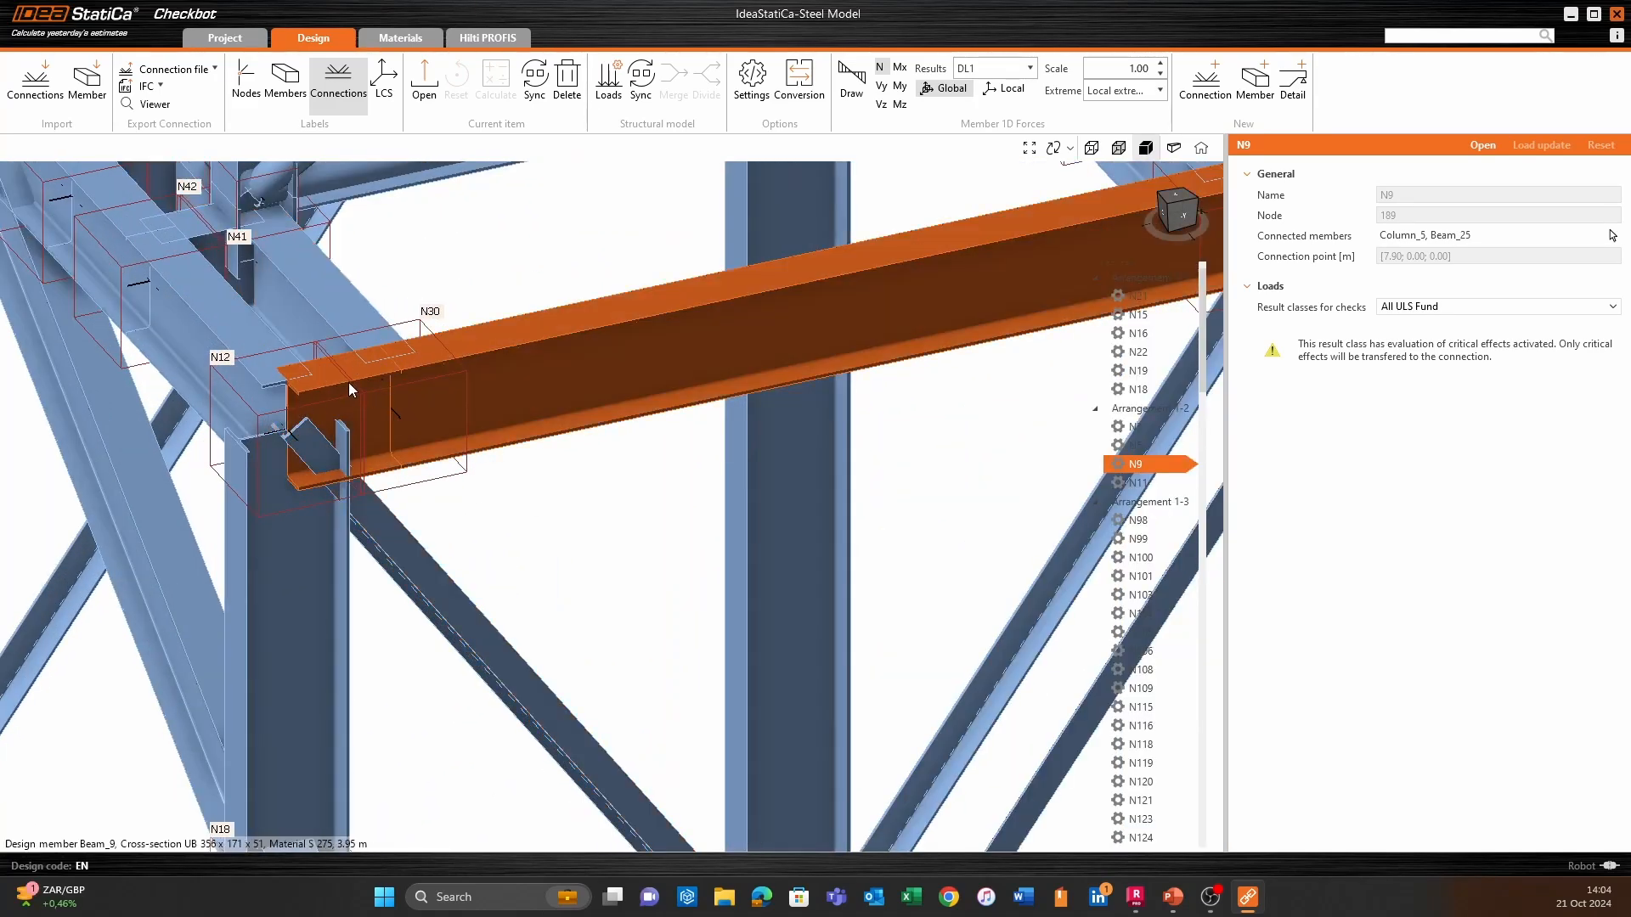
scroll(346, 364, "down", 8)
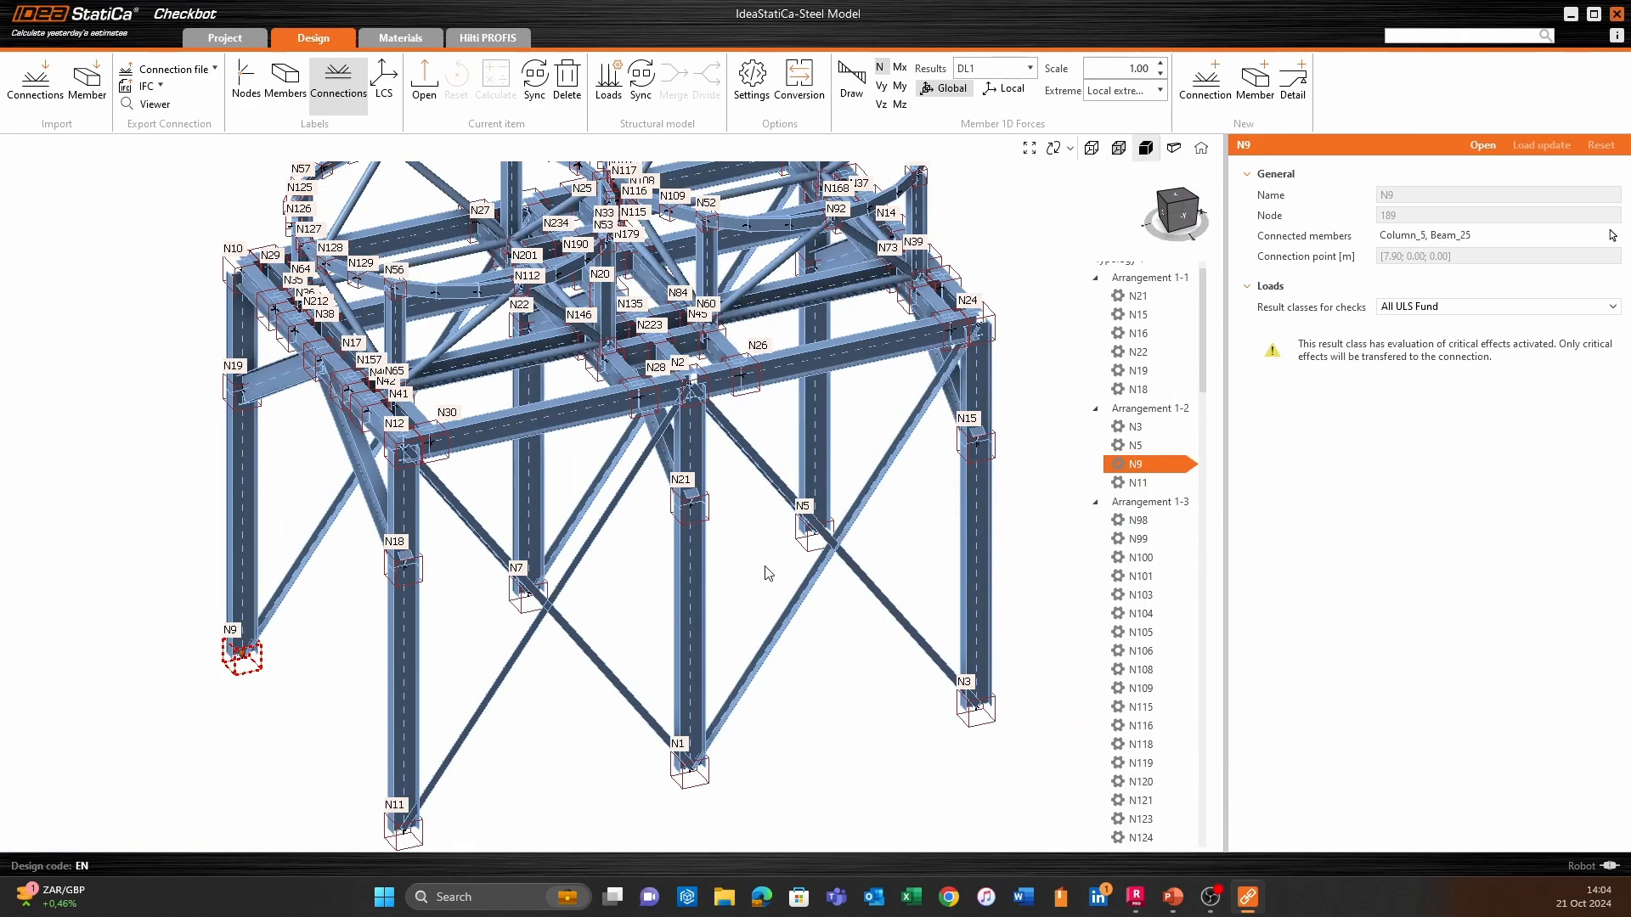
middle_click_drag(768, 574, 639, 602)
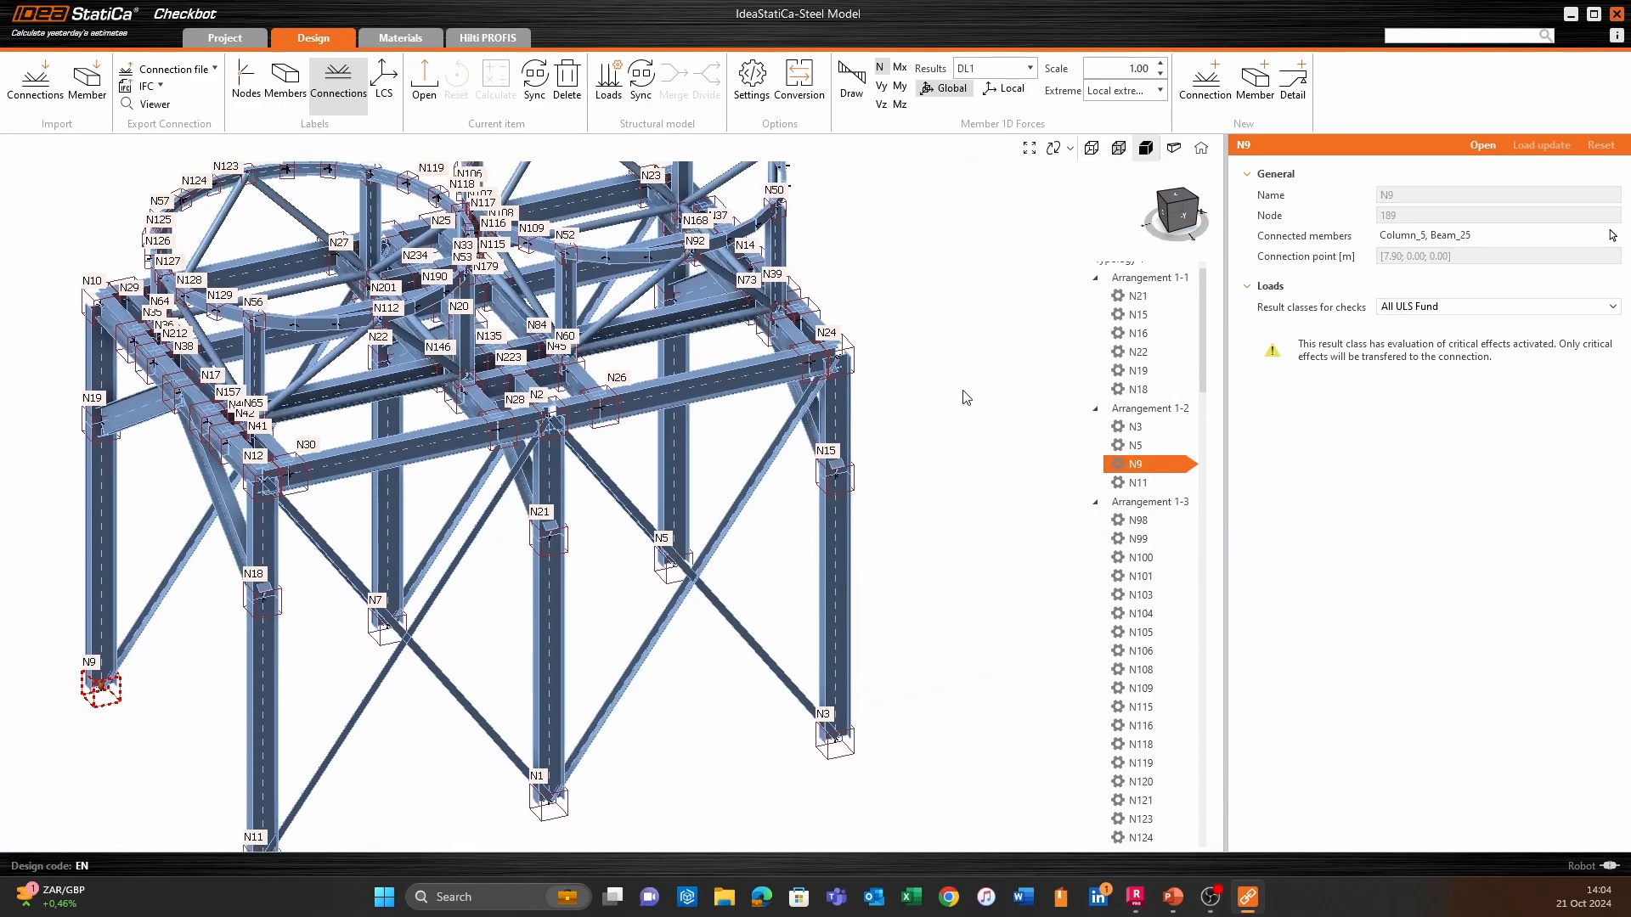
scroll(640, 680, "up", 4)
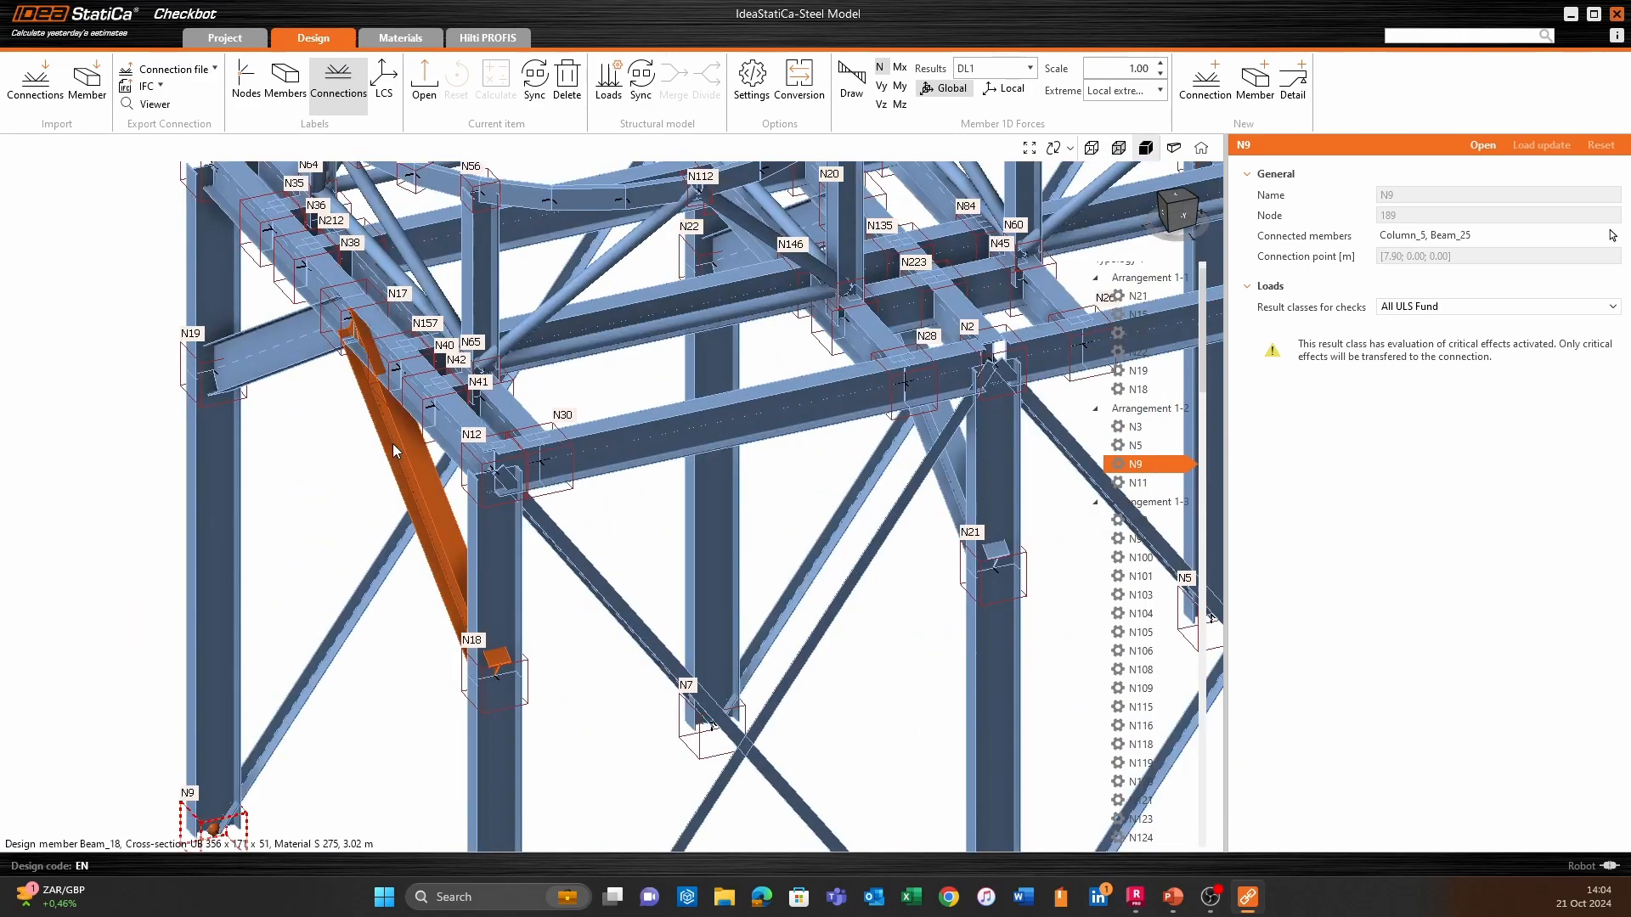
scroll(614, 476, "up", 5)
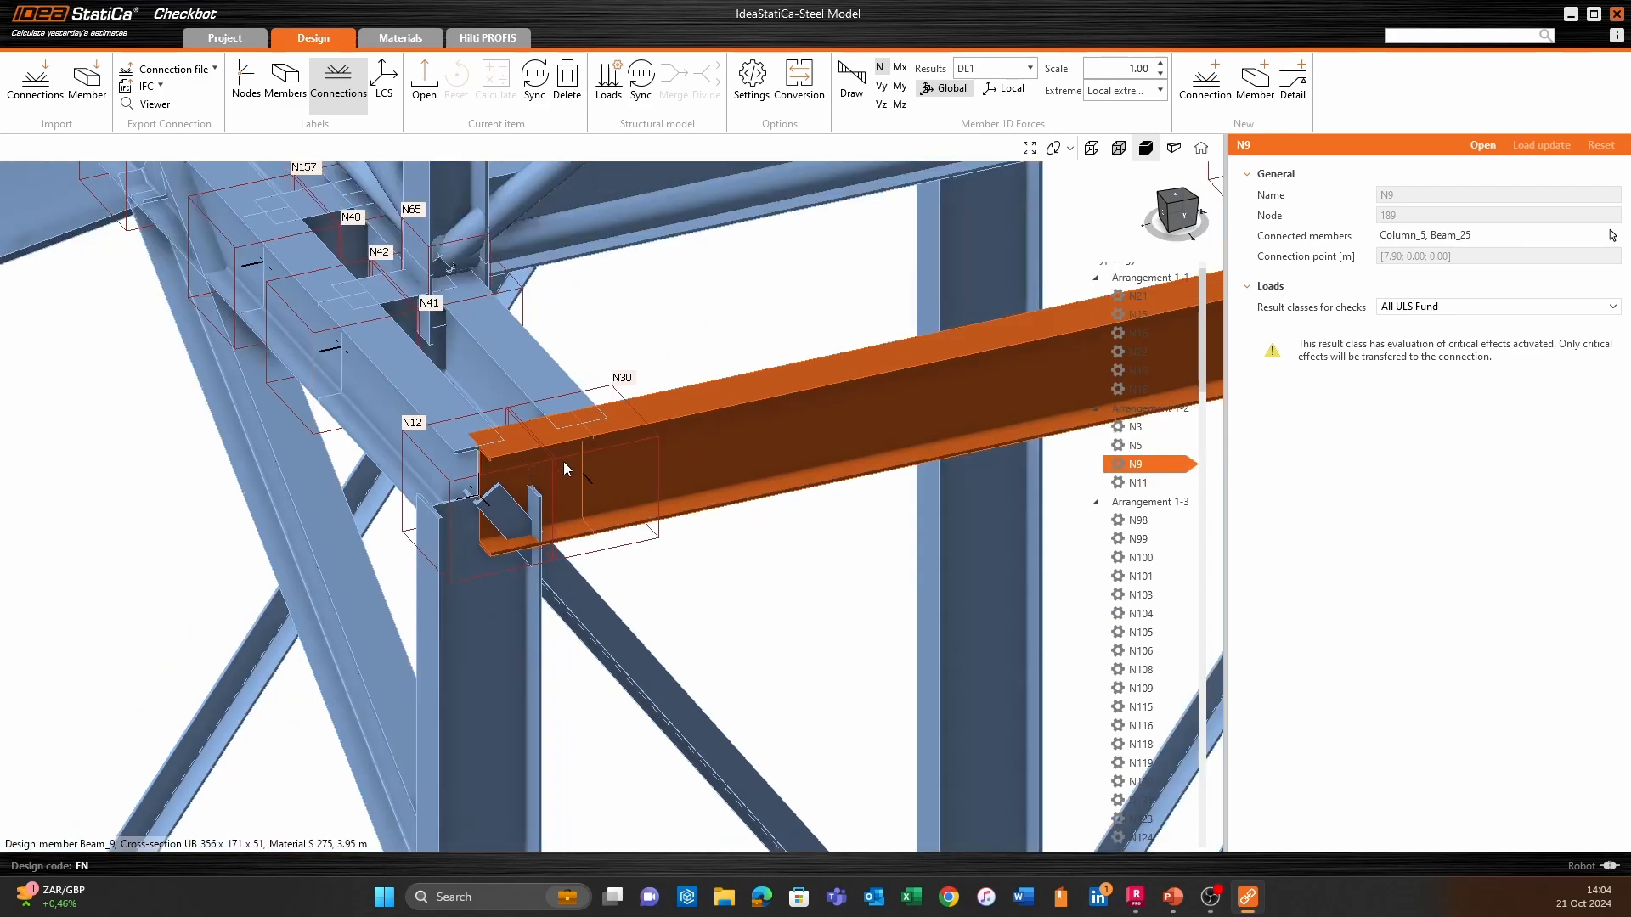
scroll(679, 524, "down", 2)
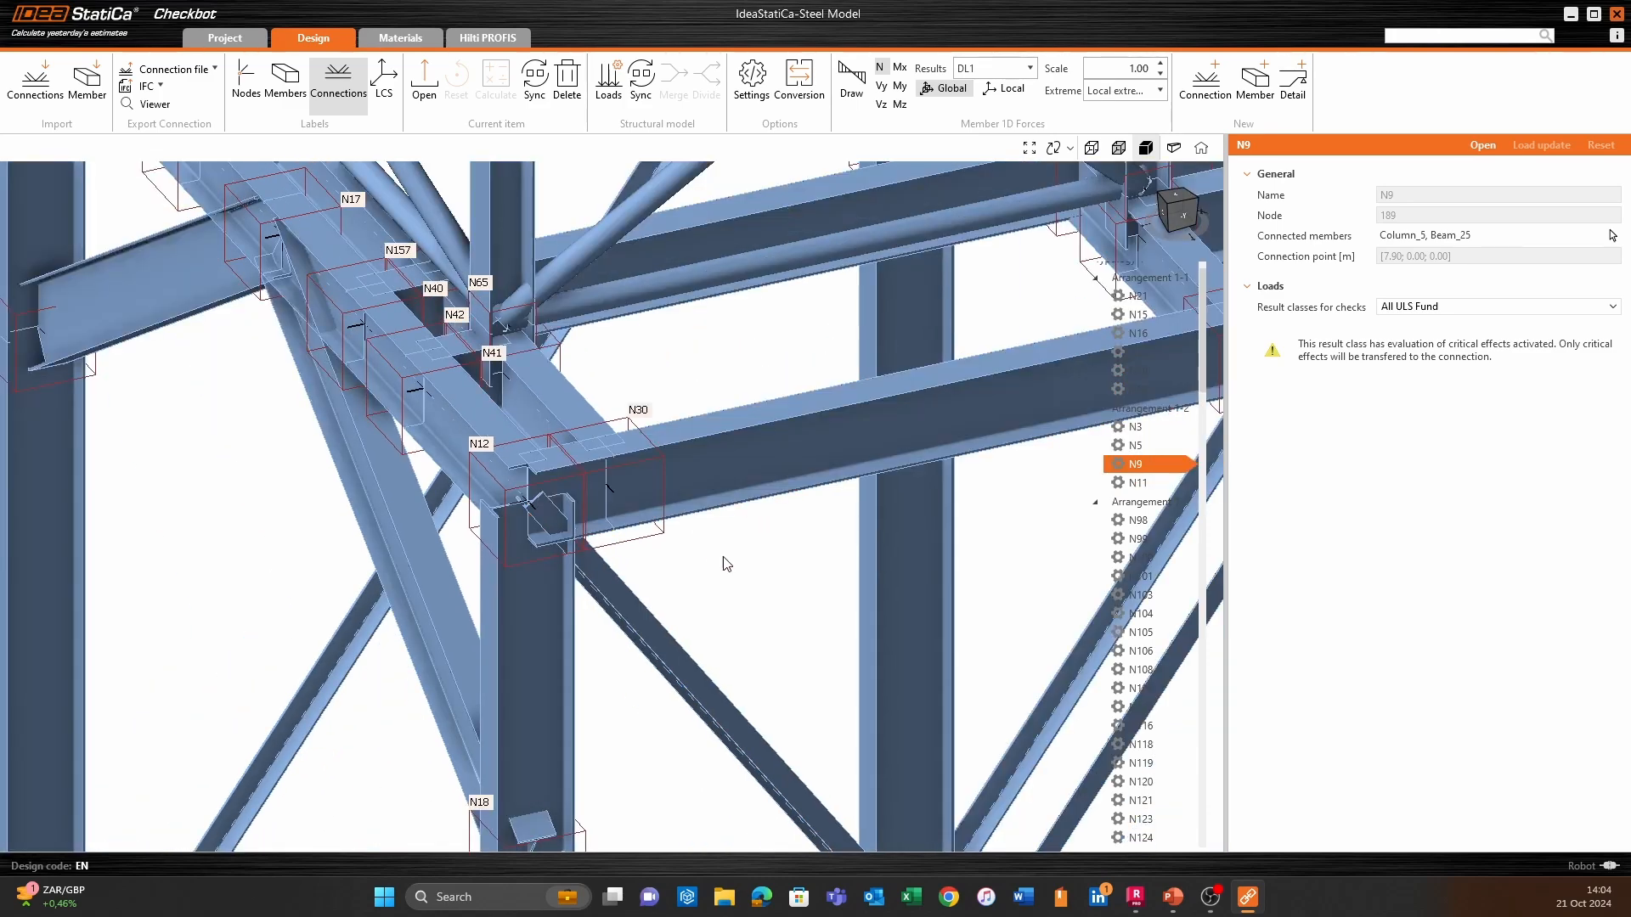
scroll(729, 520, "down", 4)
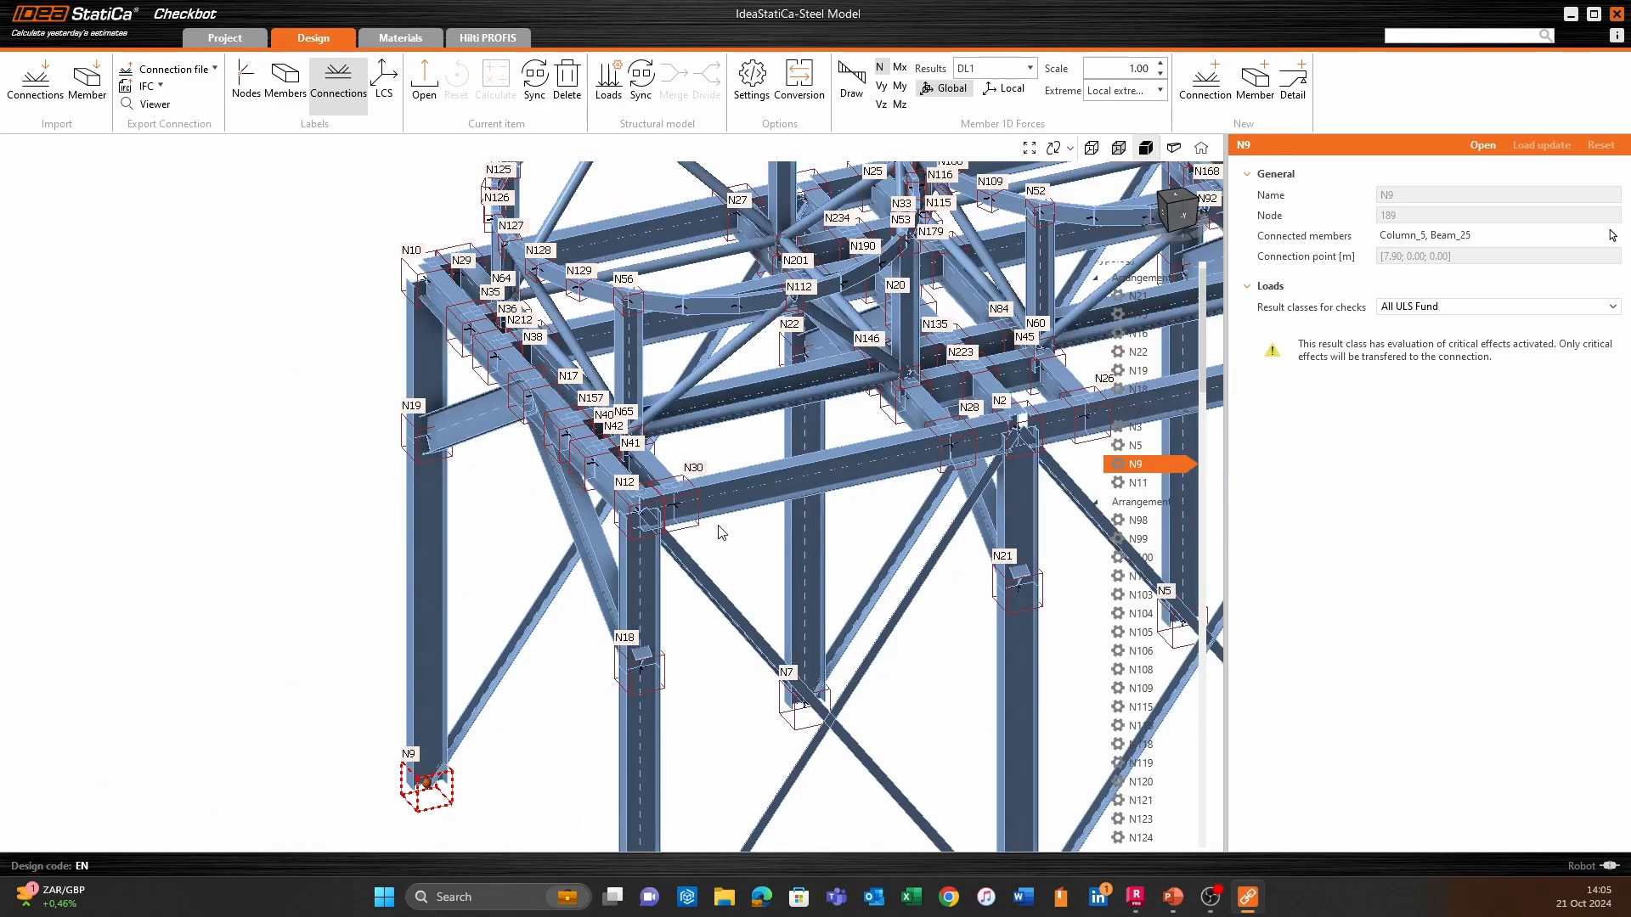
Examine the silo support structure from several sides, covering the platform beams, ring joints, bracing and column connections.
middle_click_drag(737, 545, 501, 612)
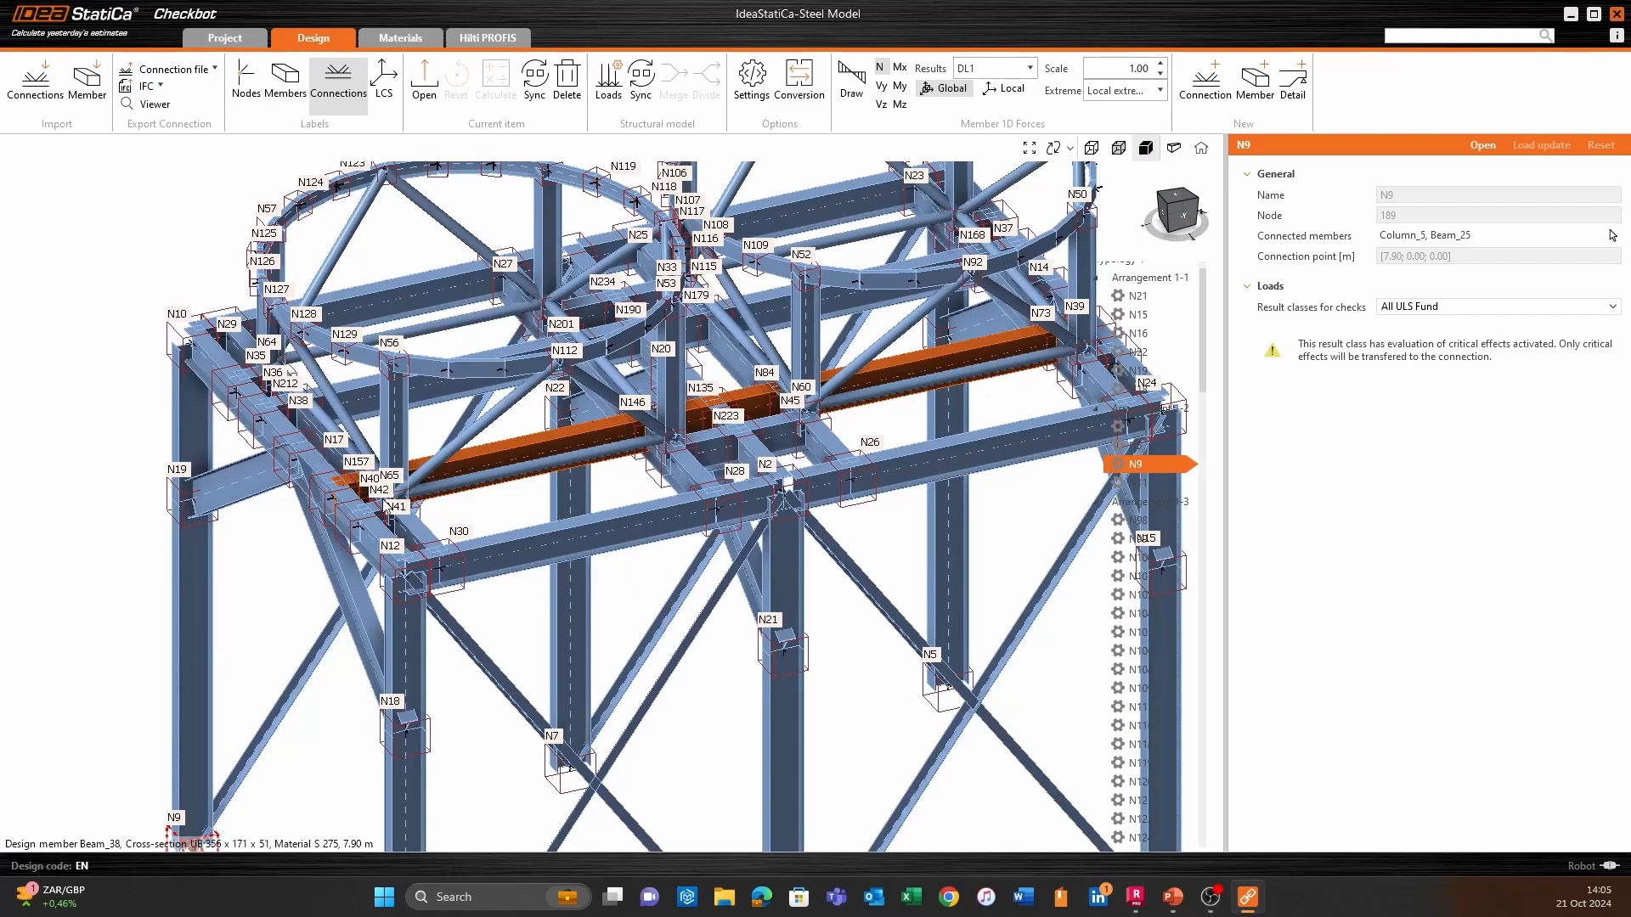
middle_click_drag(386, 503, 455, 561, "ctrl")
middle_click_drag(497, 498, 900, 550)
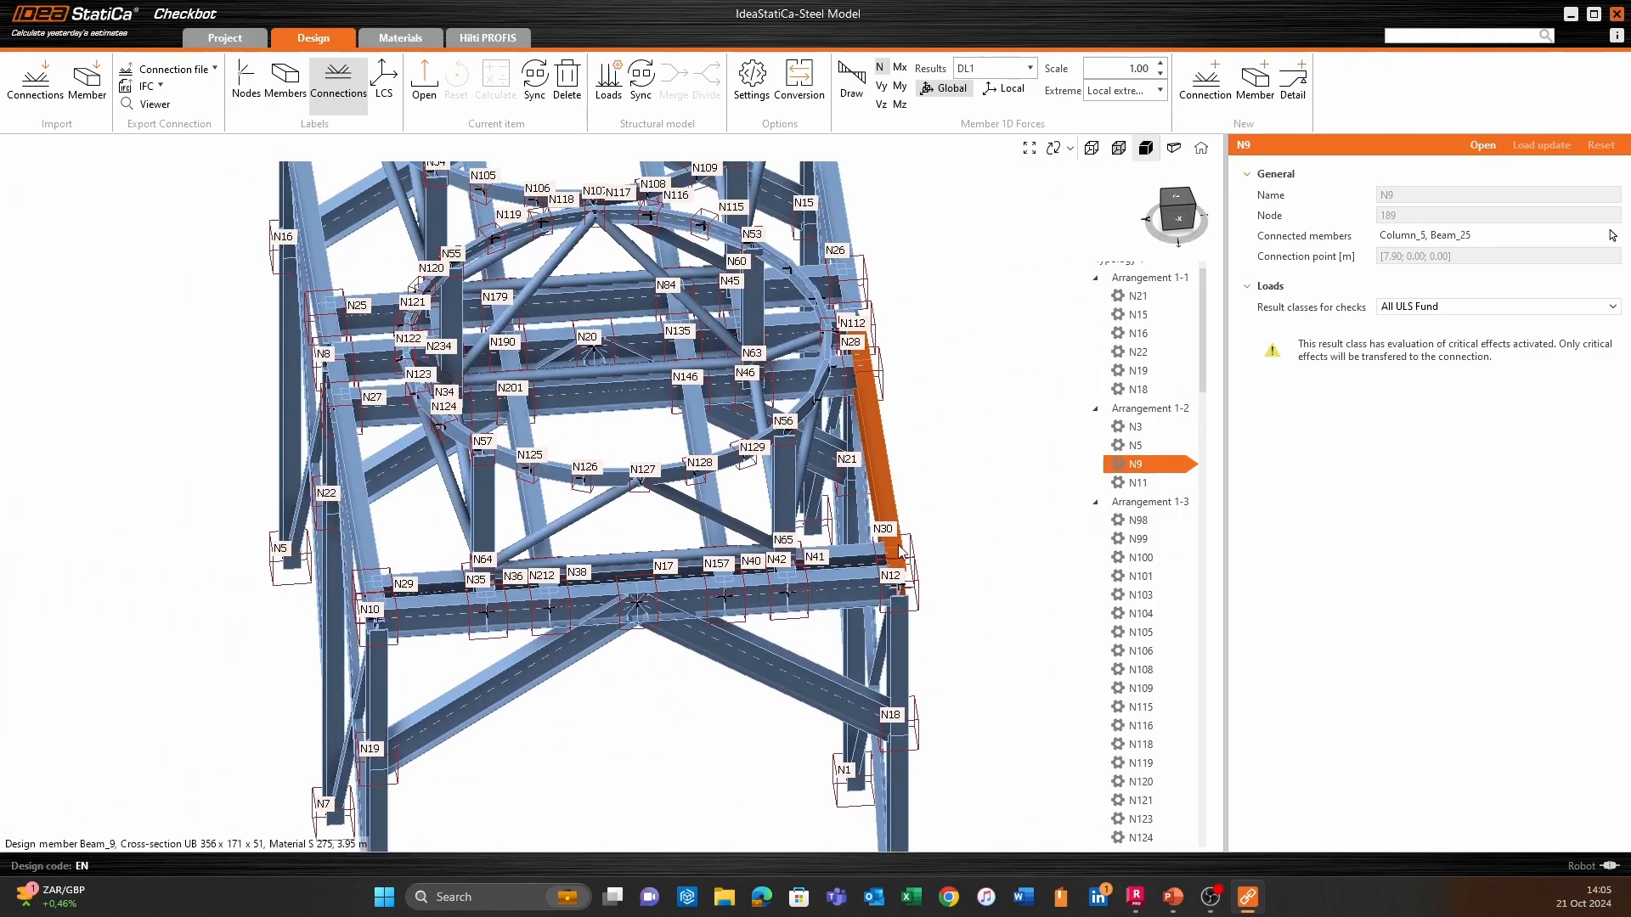
scroll(593, 563, "down", 2)
middle_click_drag(539, 514, 590, 582, "ctrl")
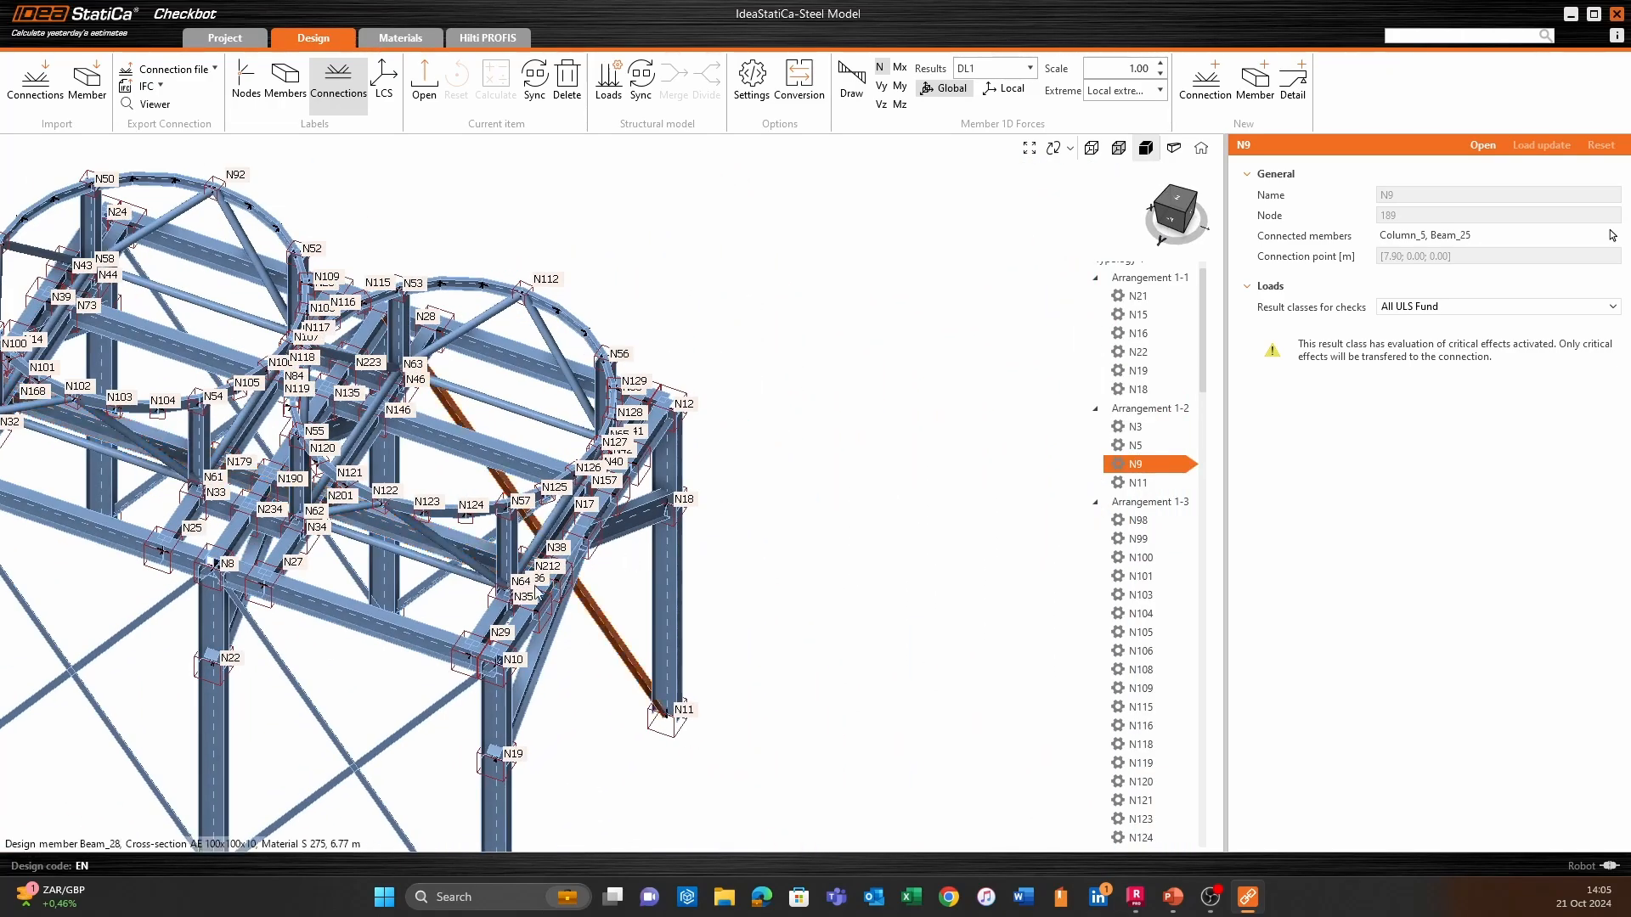
middle_click_drag(449, 631, 768, 567)
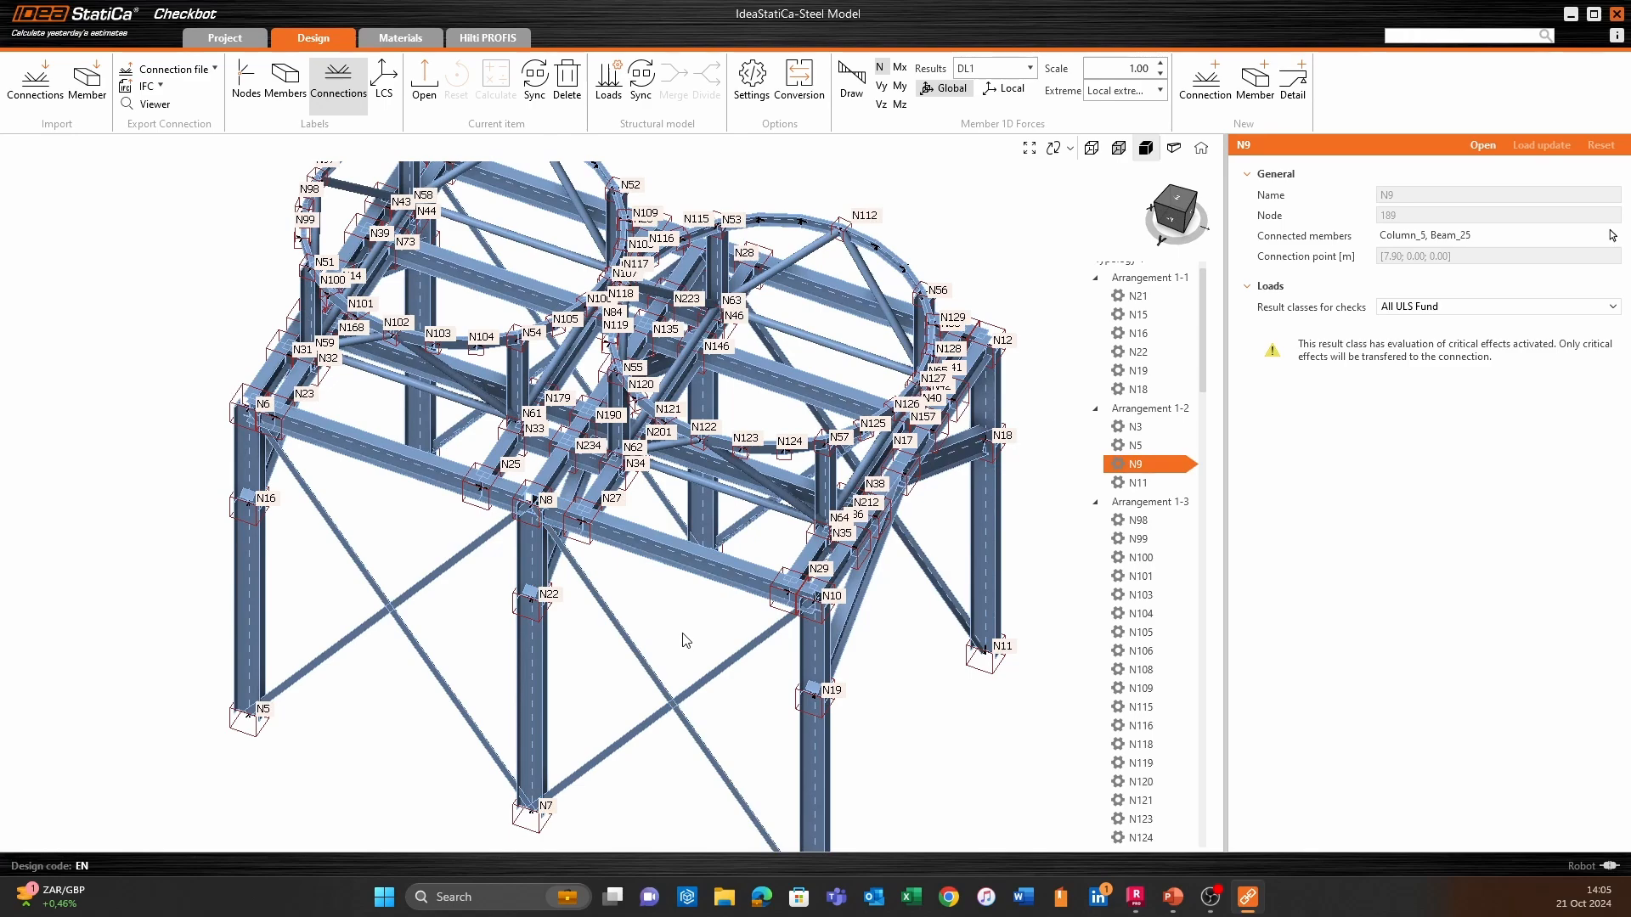
middle_click_drag(636, 500, 594, 590)
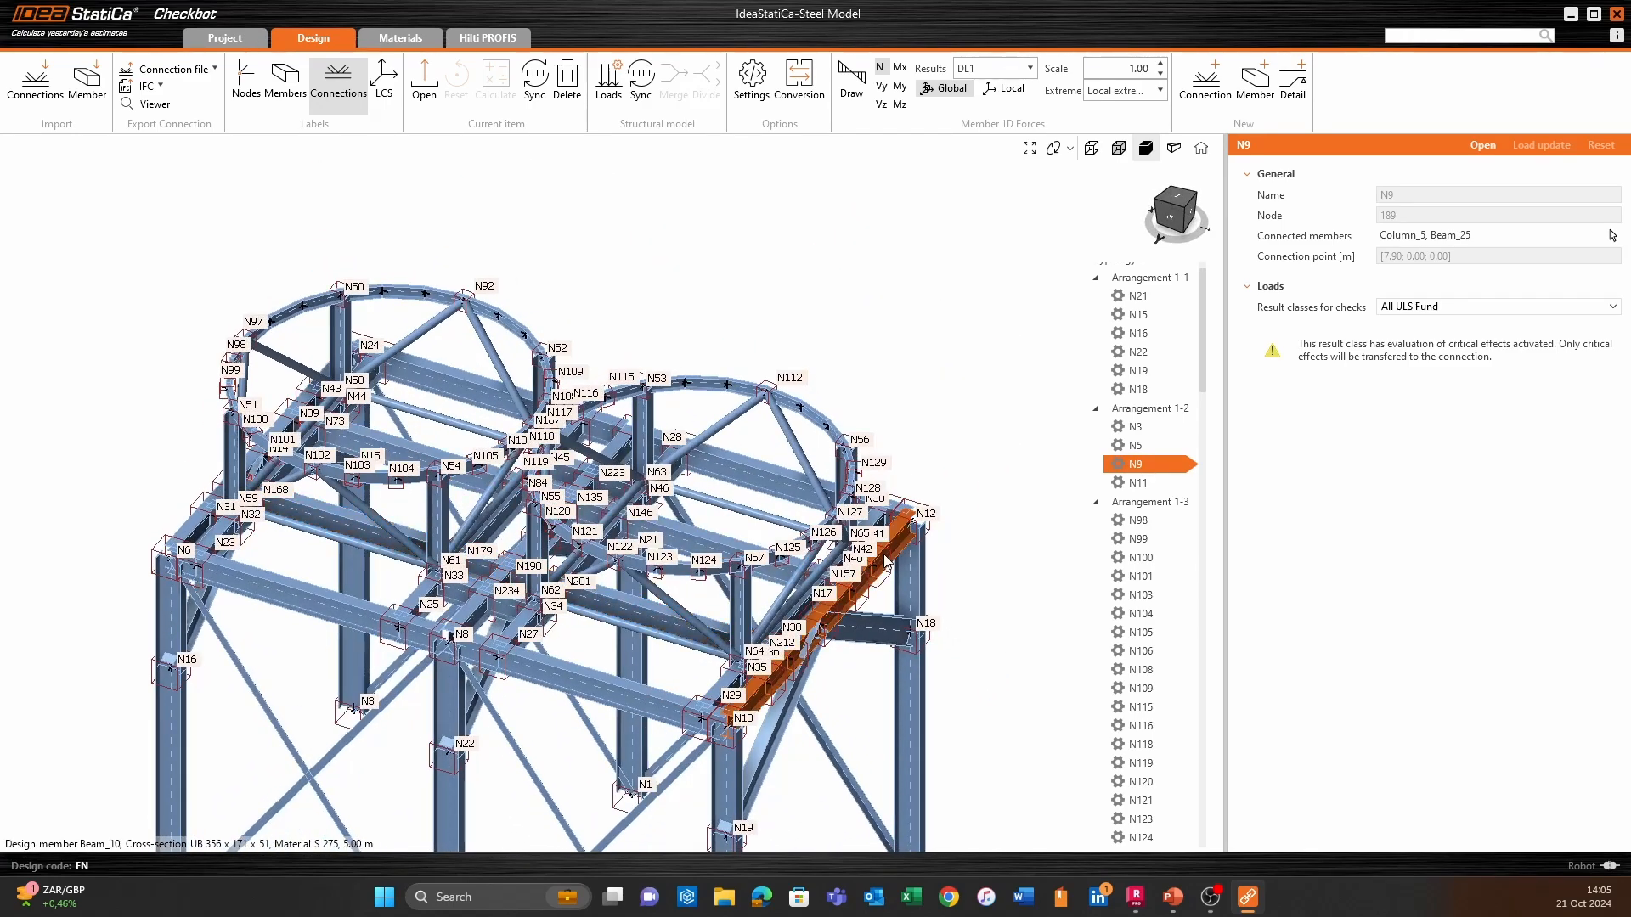
middle_click_drag(298, 566, 549, 381)
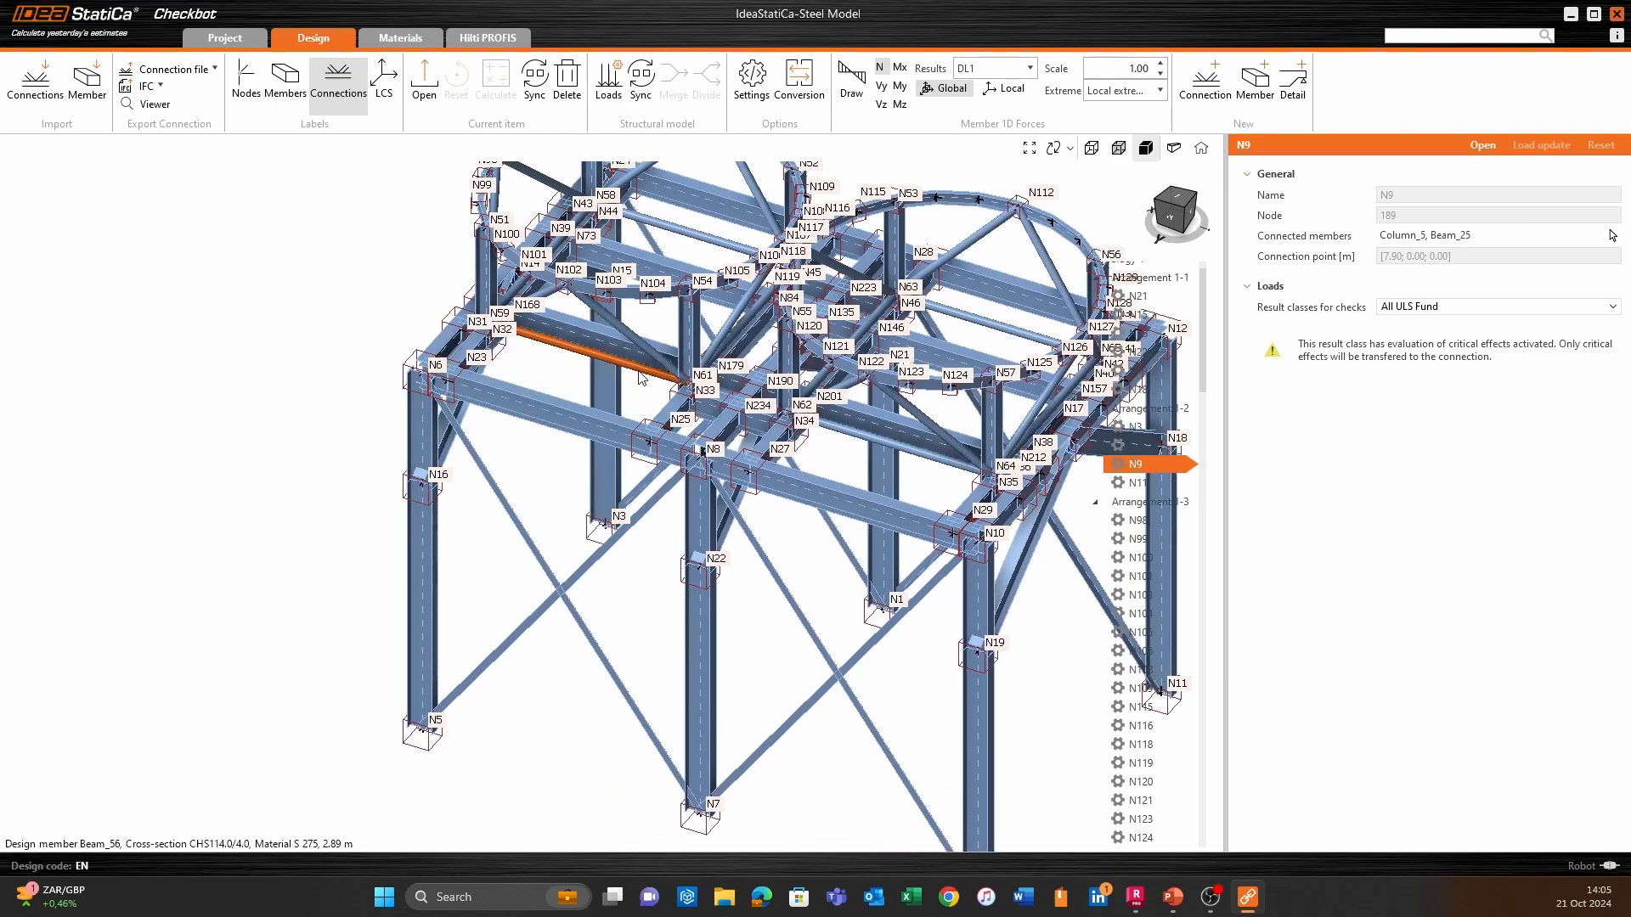
middle_click_drag(732, 610, 635, 657)
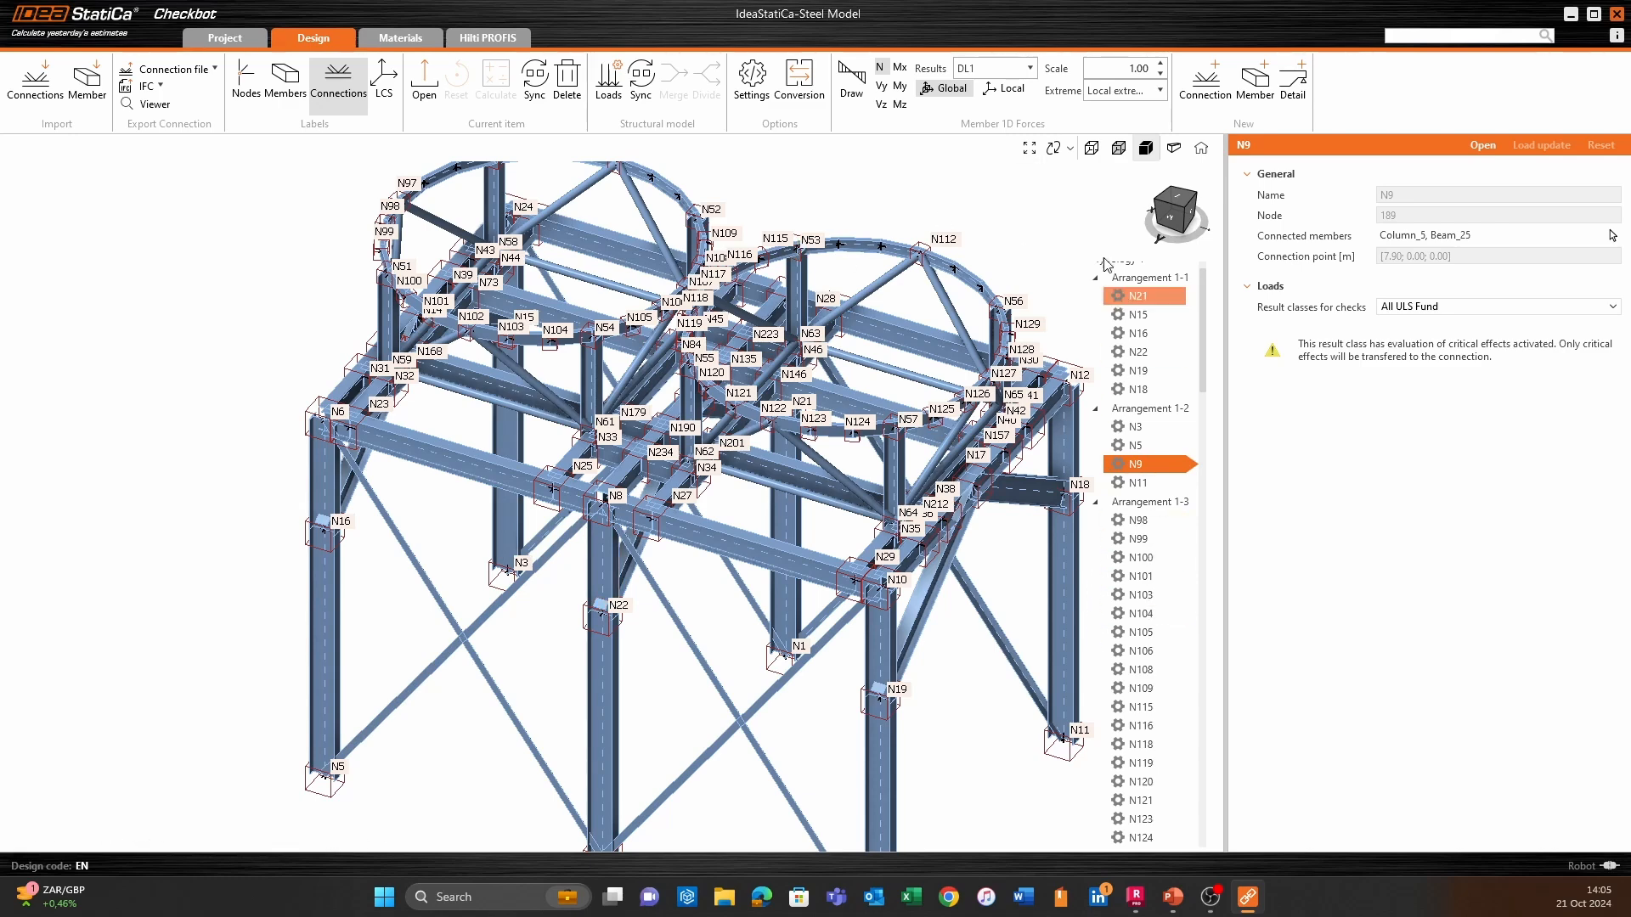
middle_click_drag(214, 254, 136, 346)
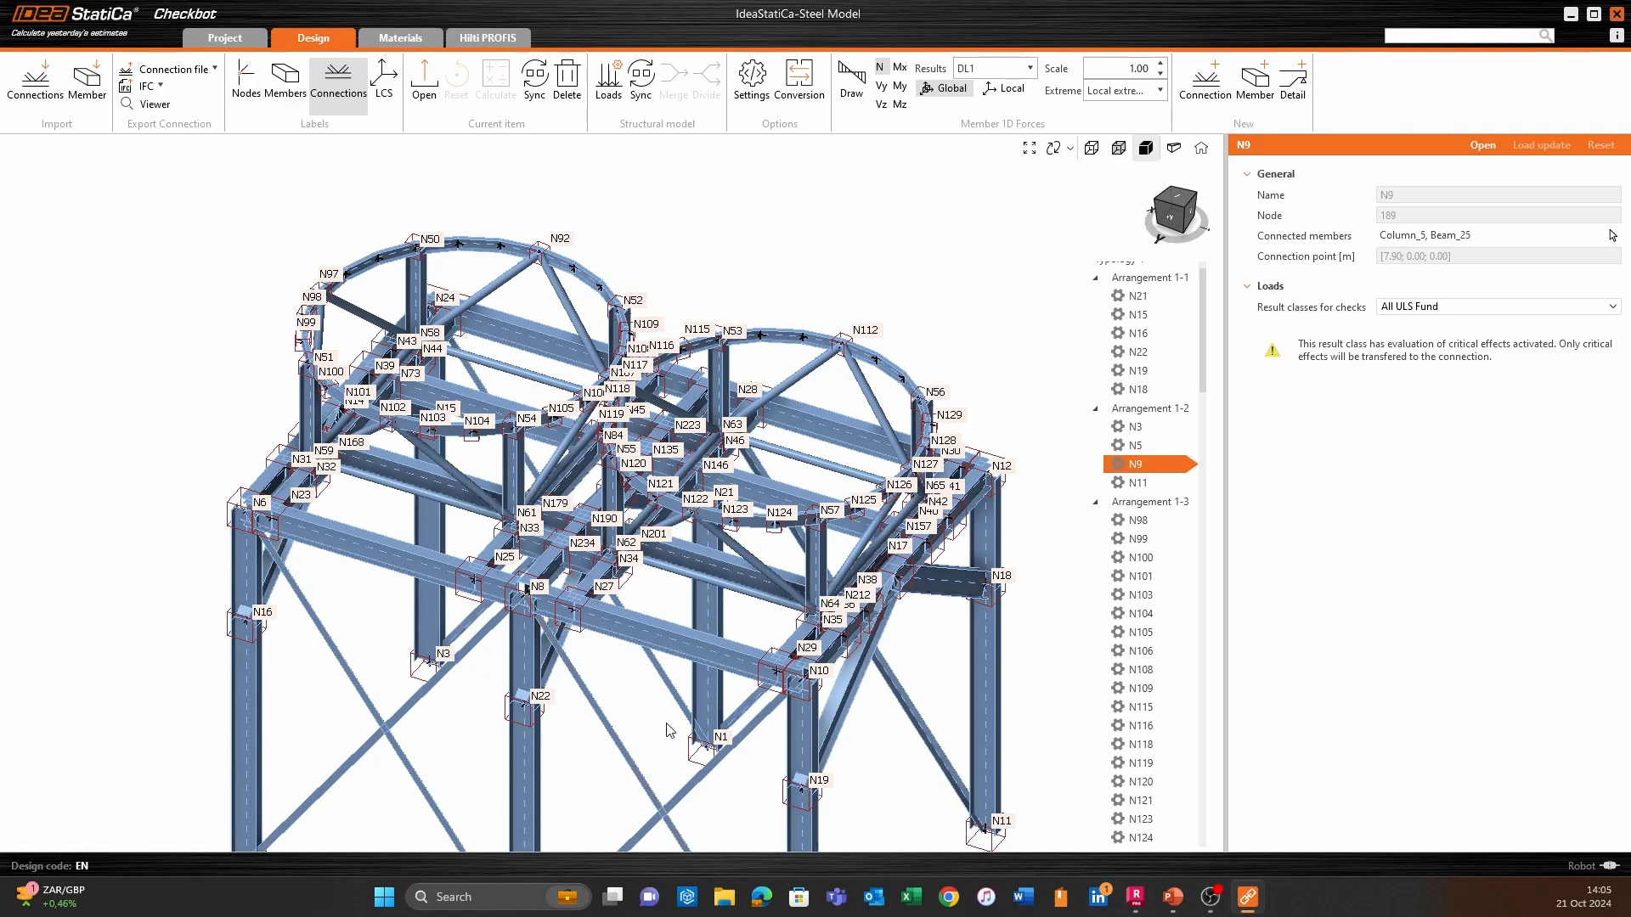
Rename connection N8, at the head of the middle column on the platform edge, as Part 02 - Connection.
scroll(524, 665, "up", 4)
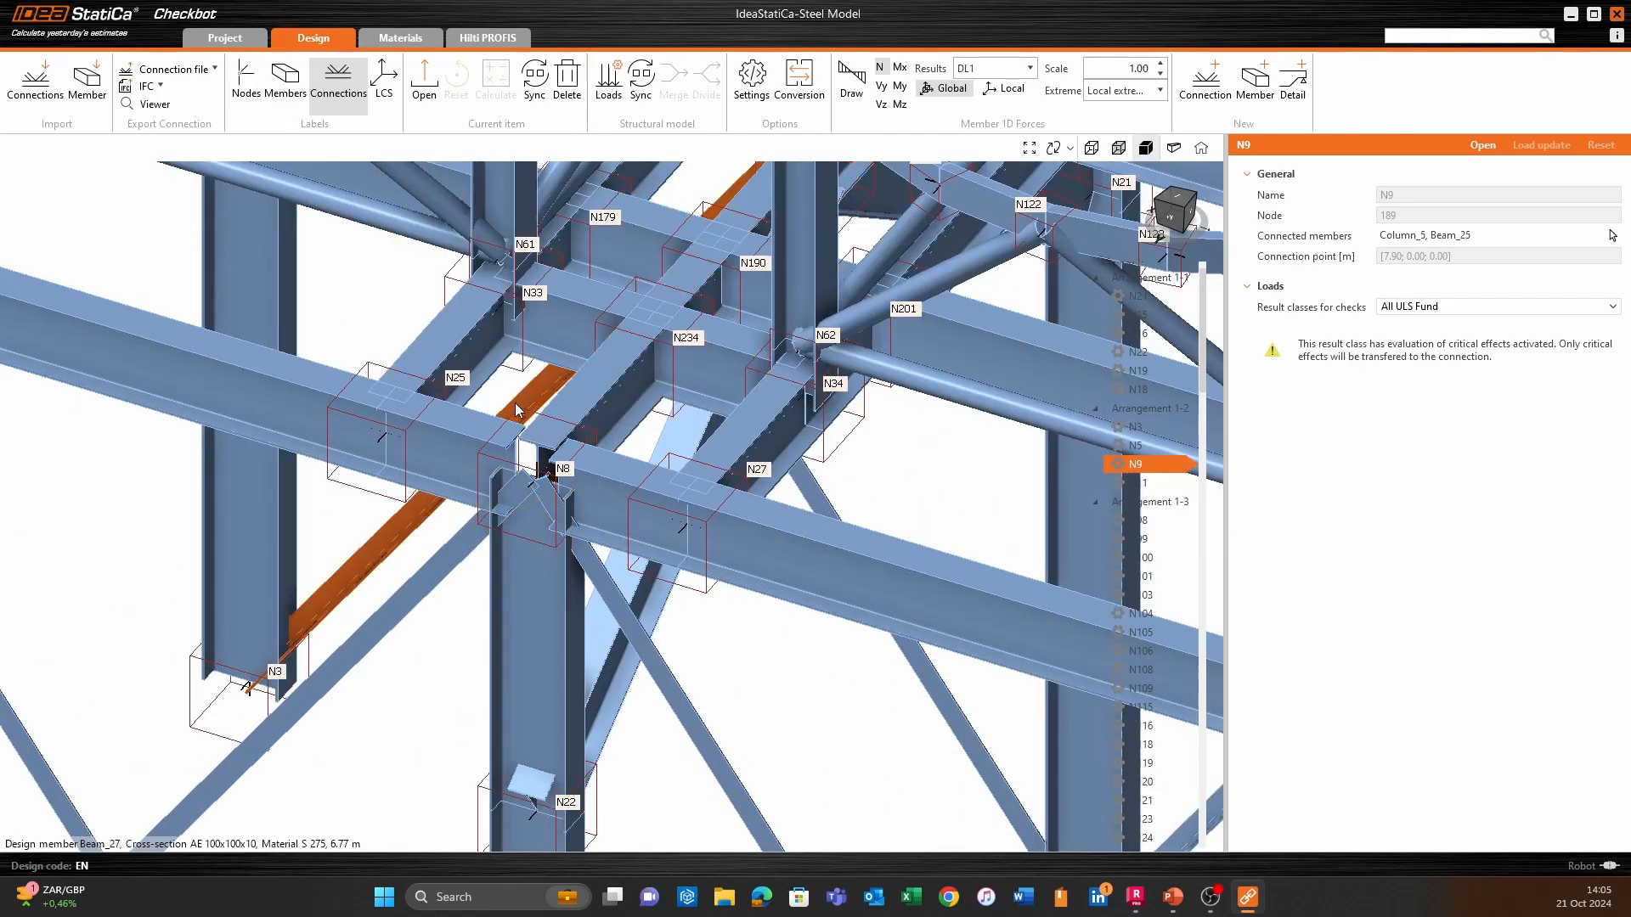
left_click(533, 477)
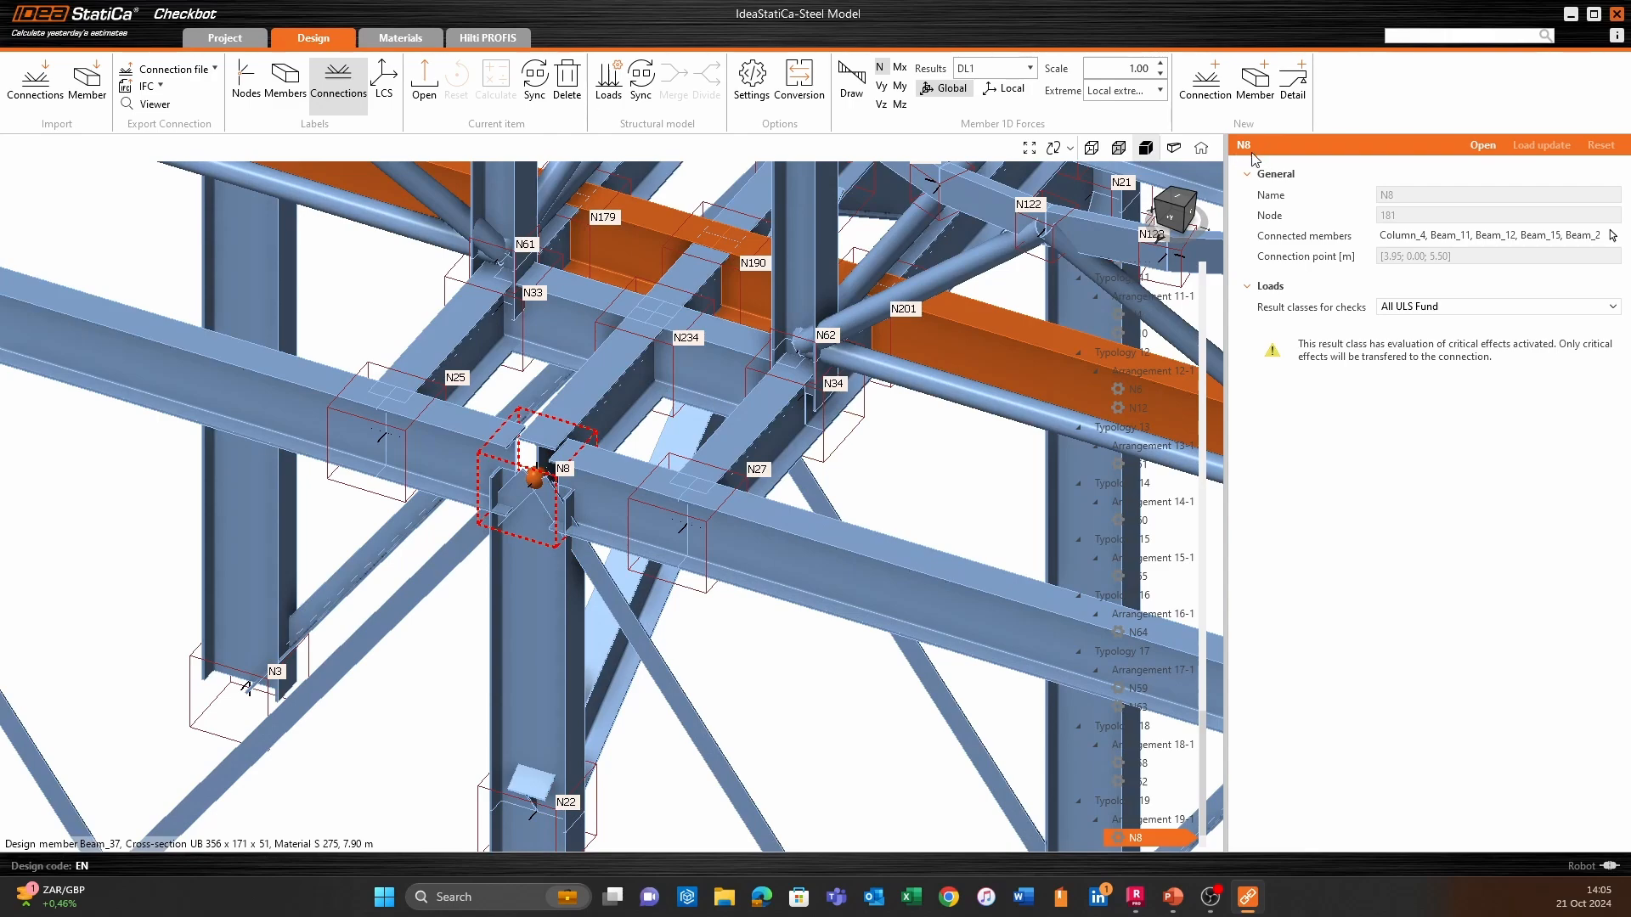
scroll(805, 470, "down", 6)
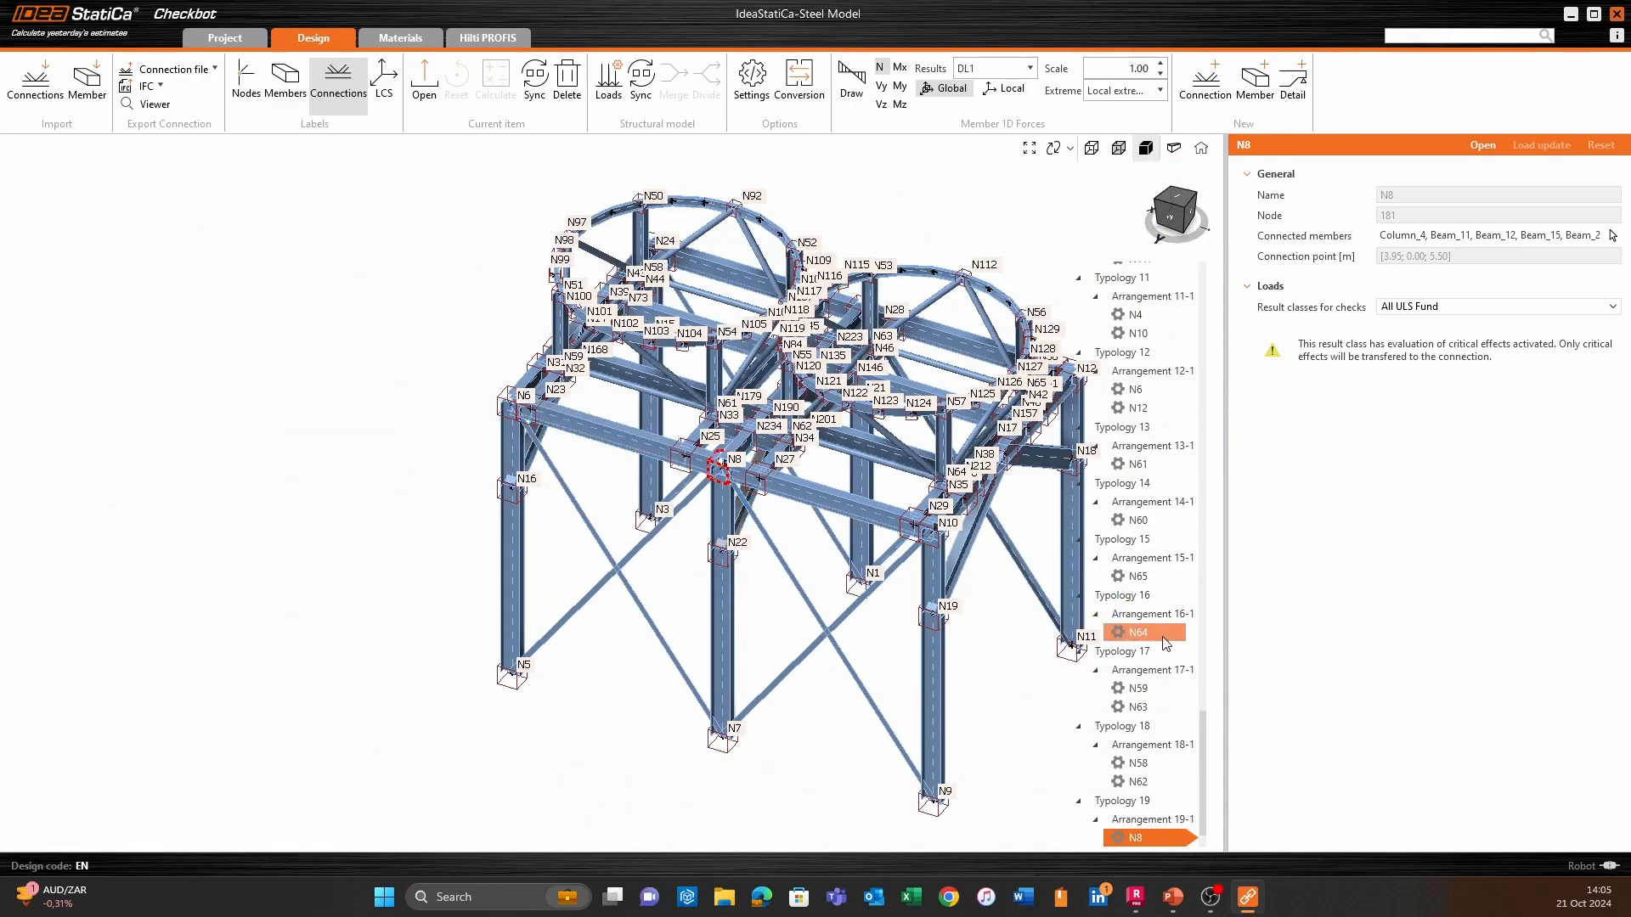
scroll(1172, 650, "down", 2)
scroll(959, 571, "up", 5)
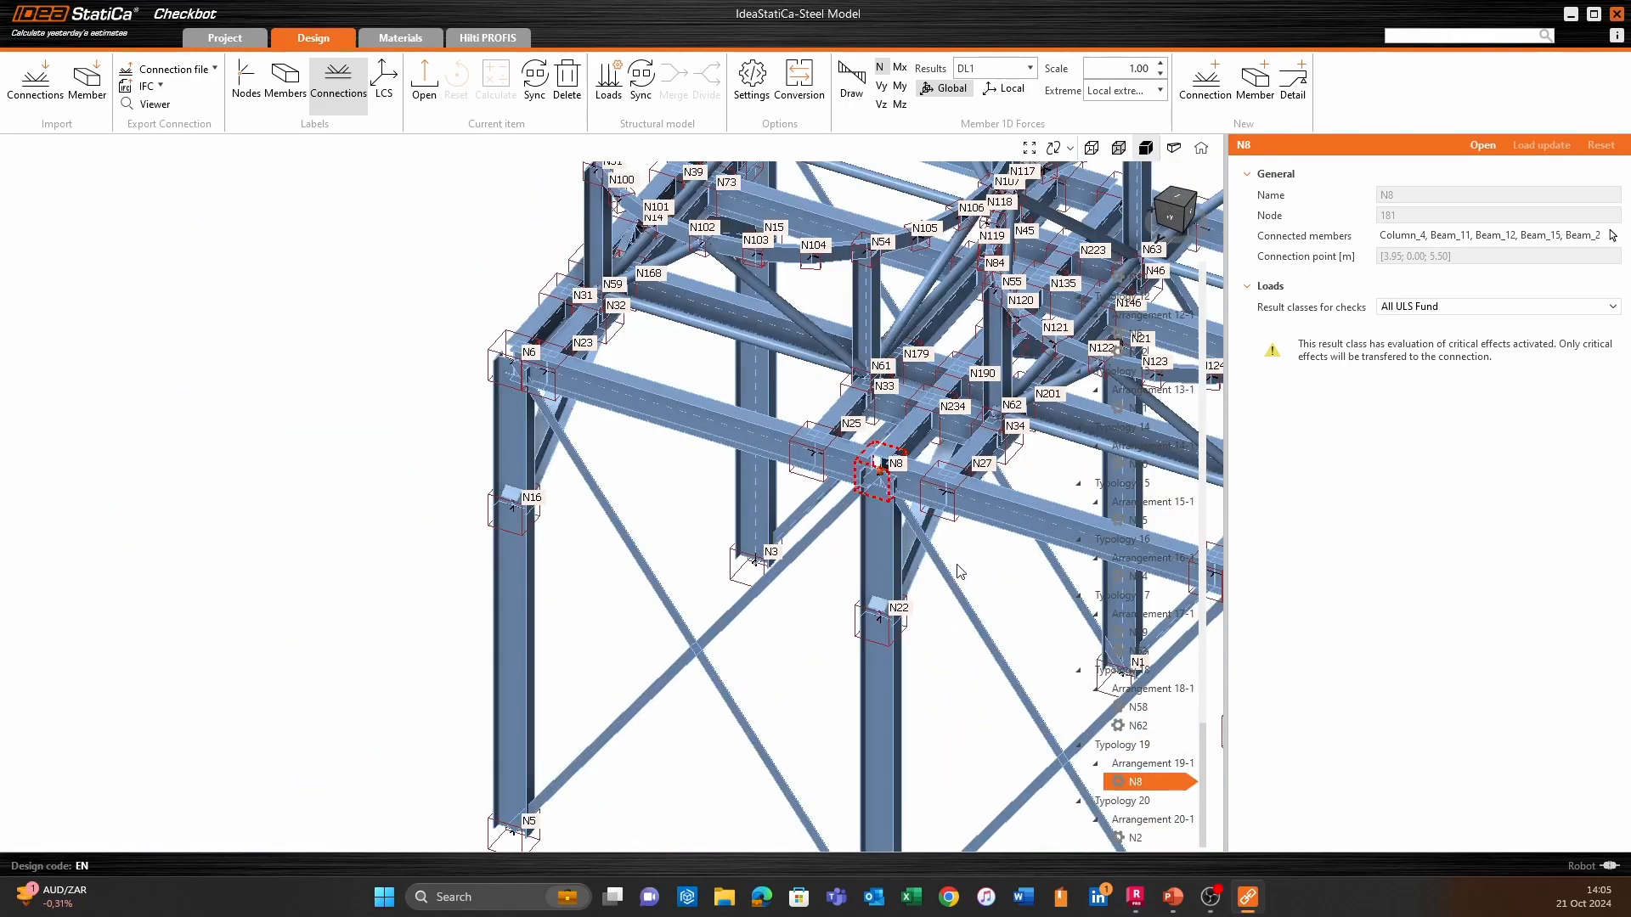
right_click(1144, 783)
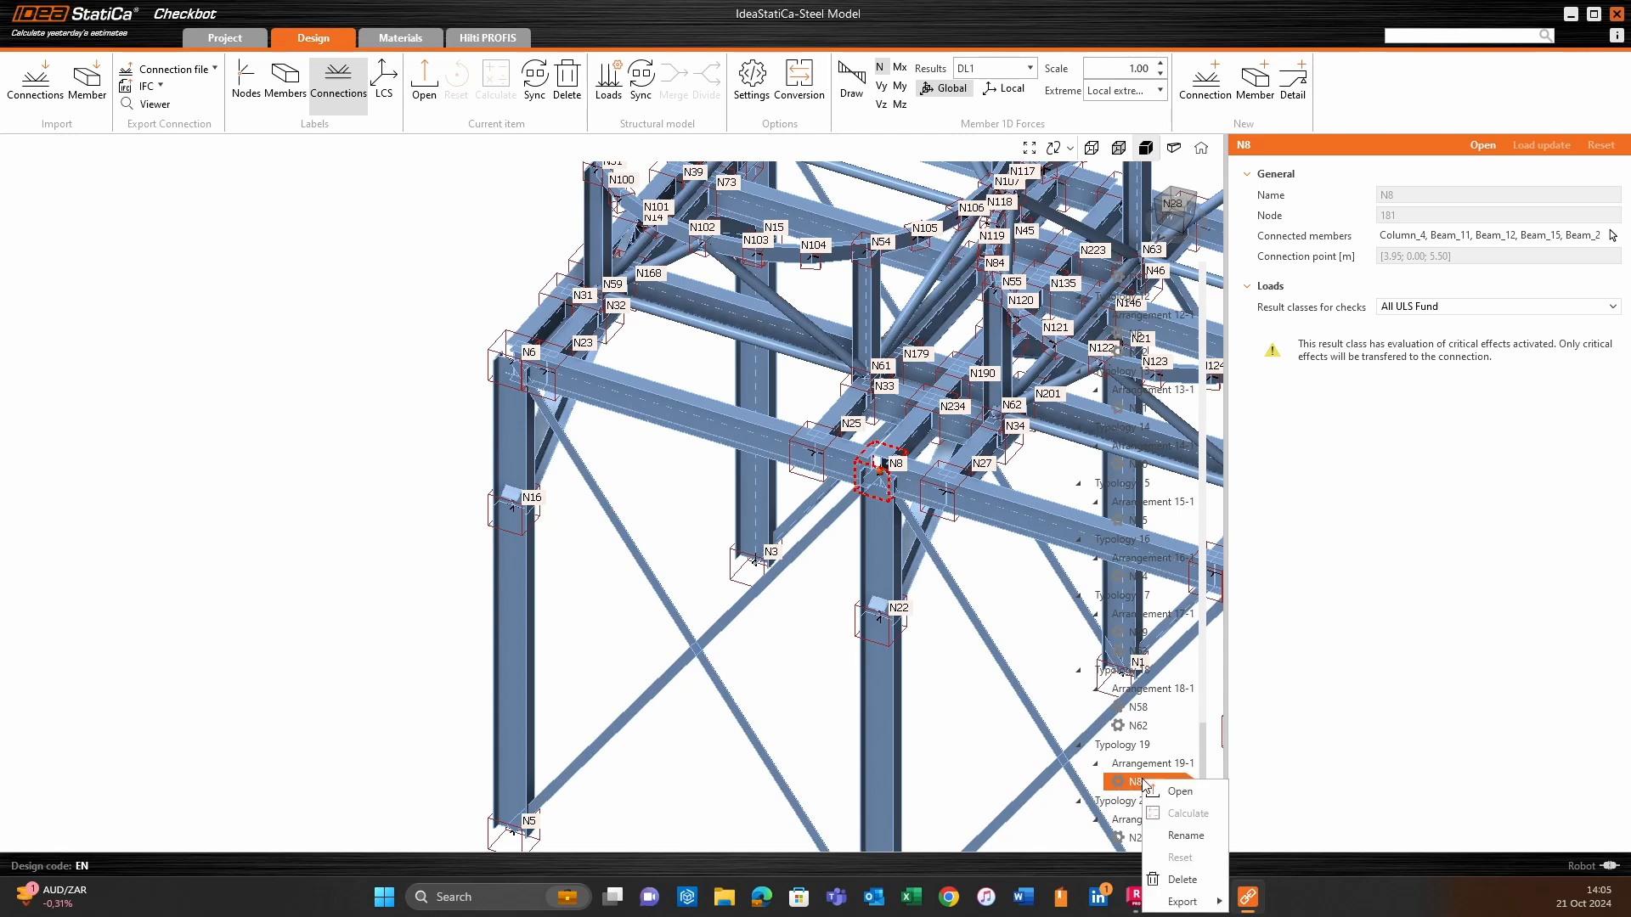
left_click(1187, 839)
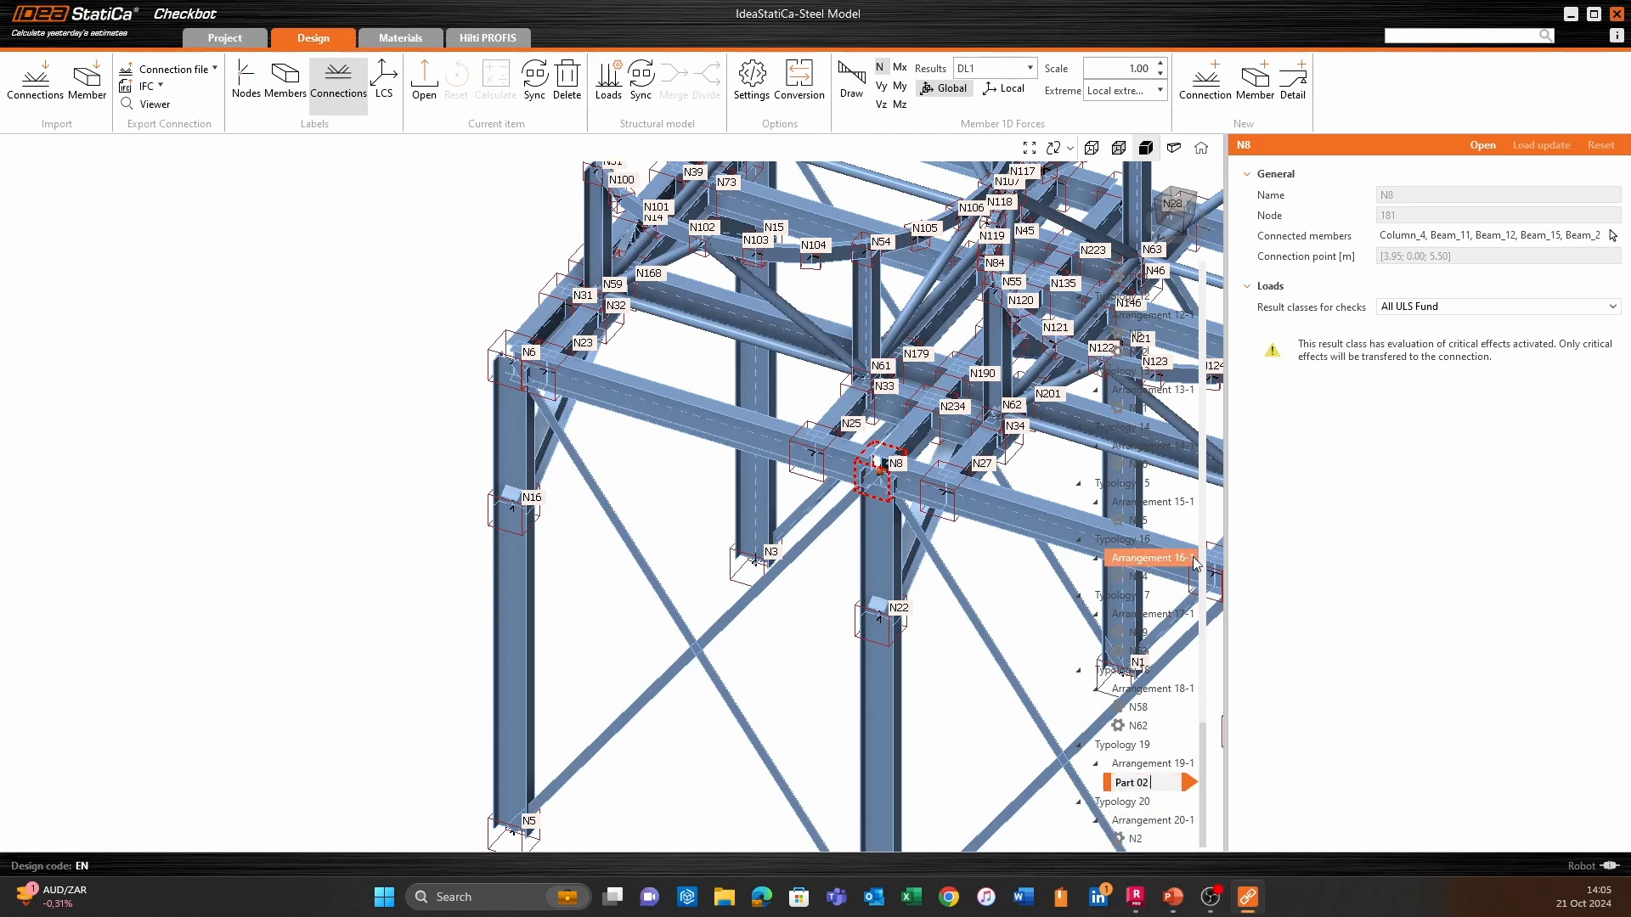
type("Part 02 - Conne")
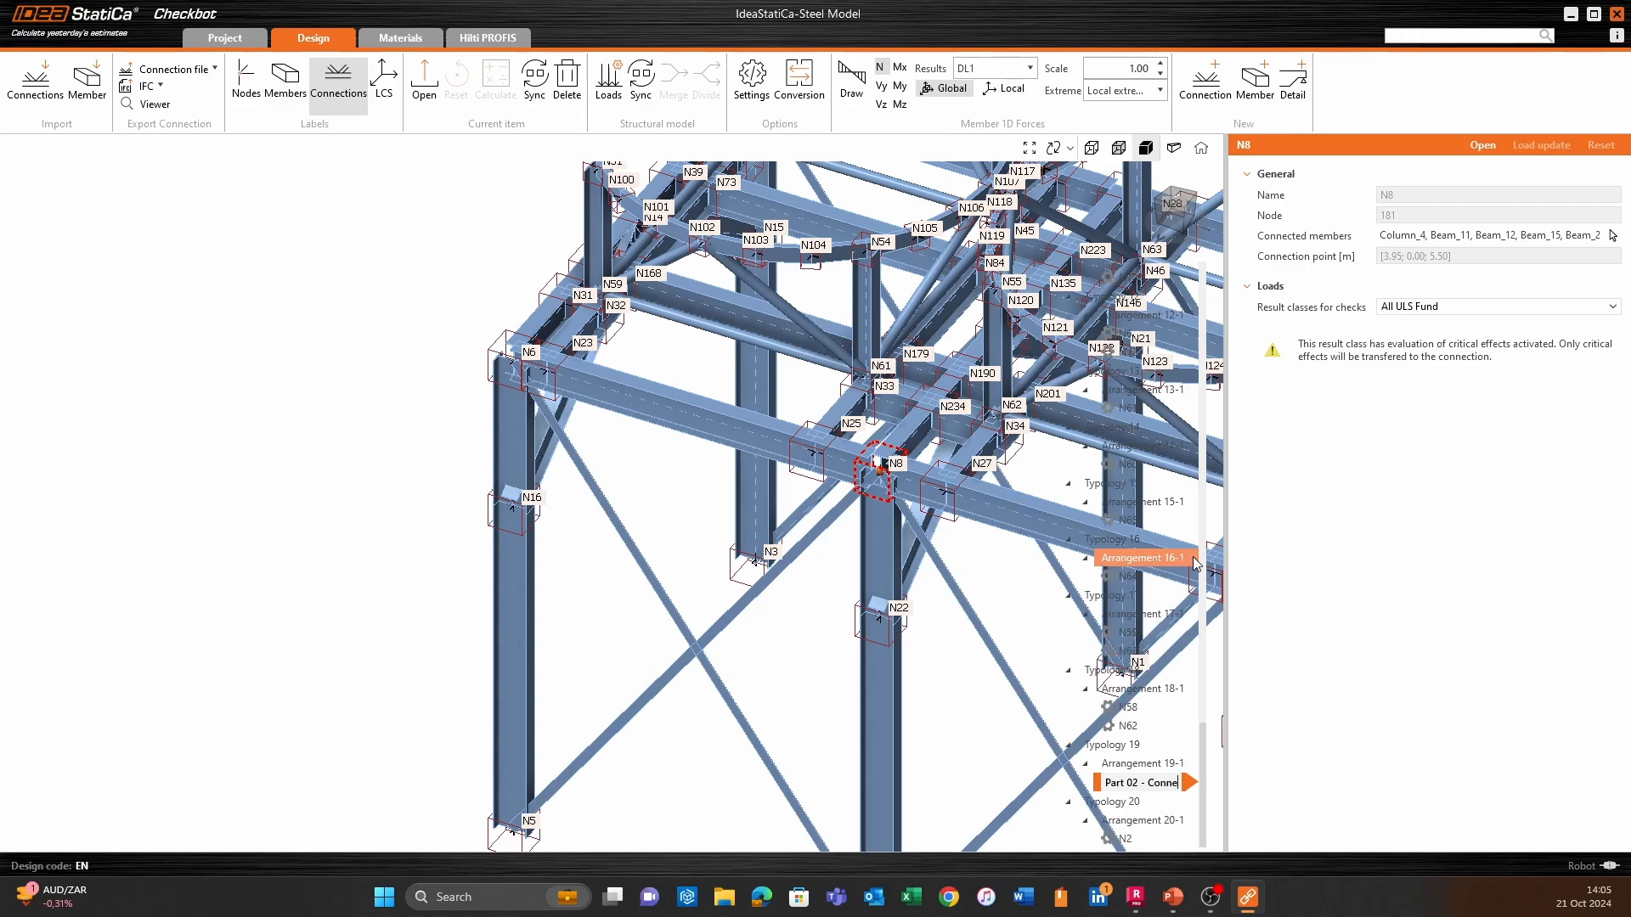
type("ction")
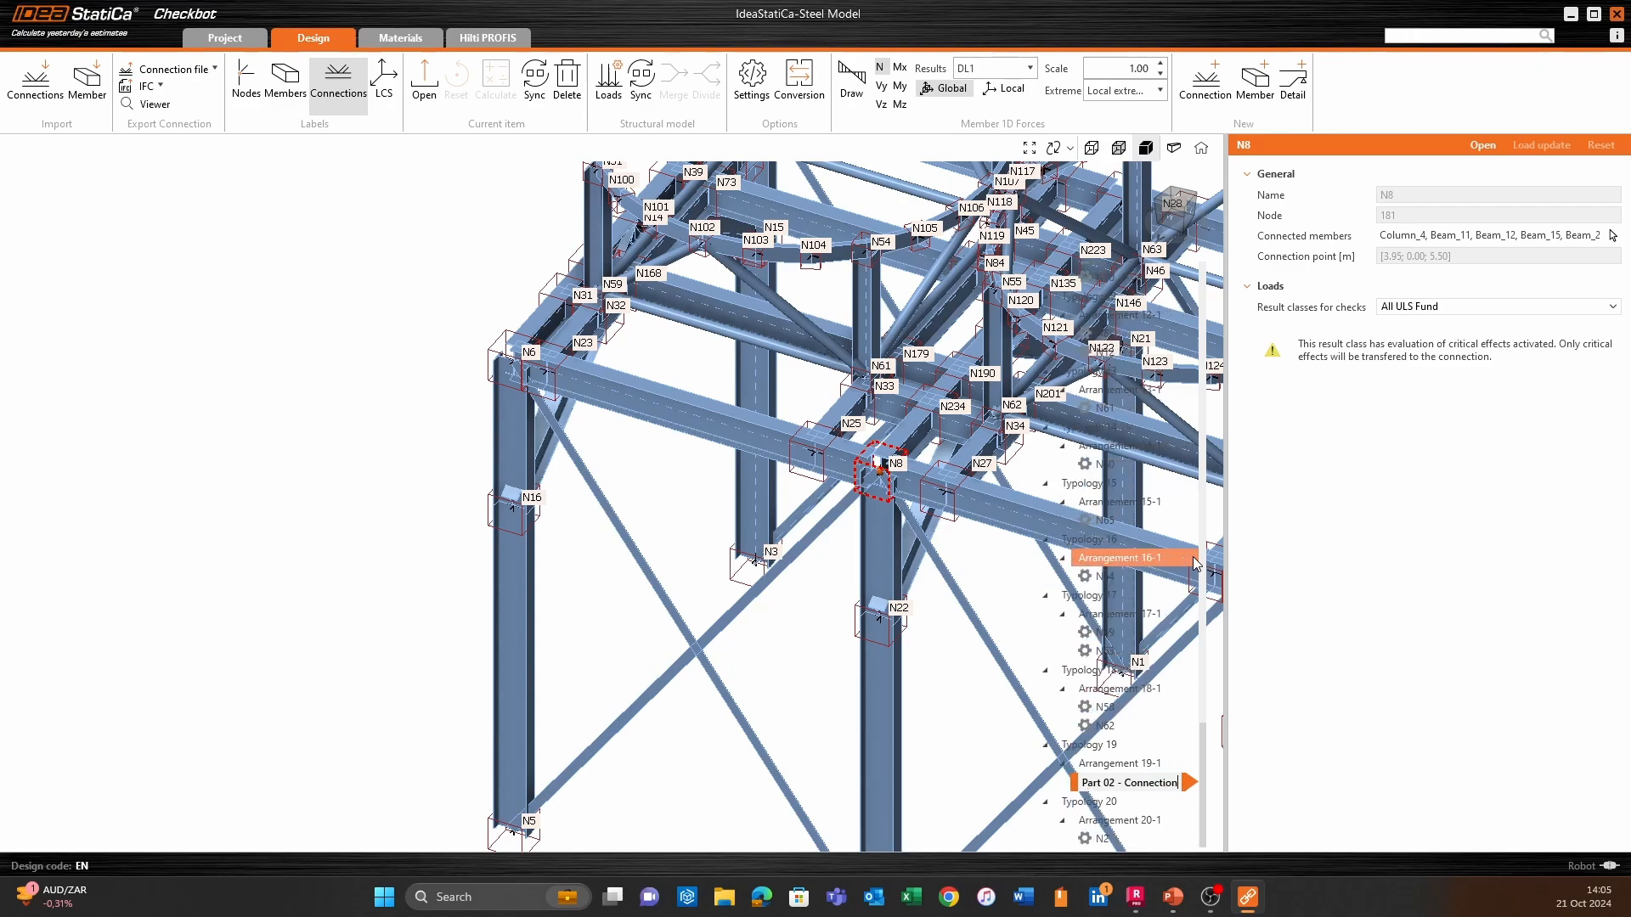
key("Return")
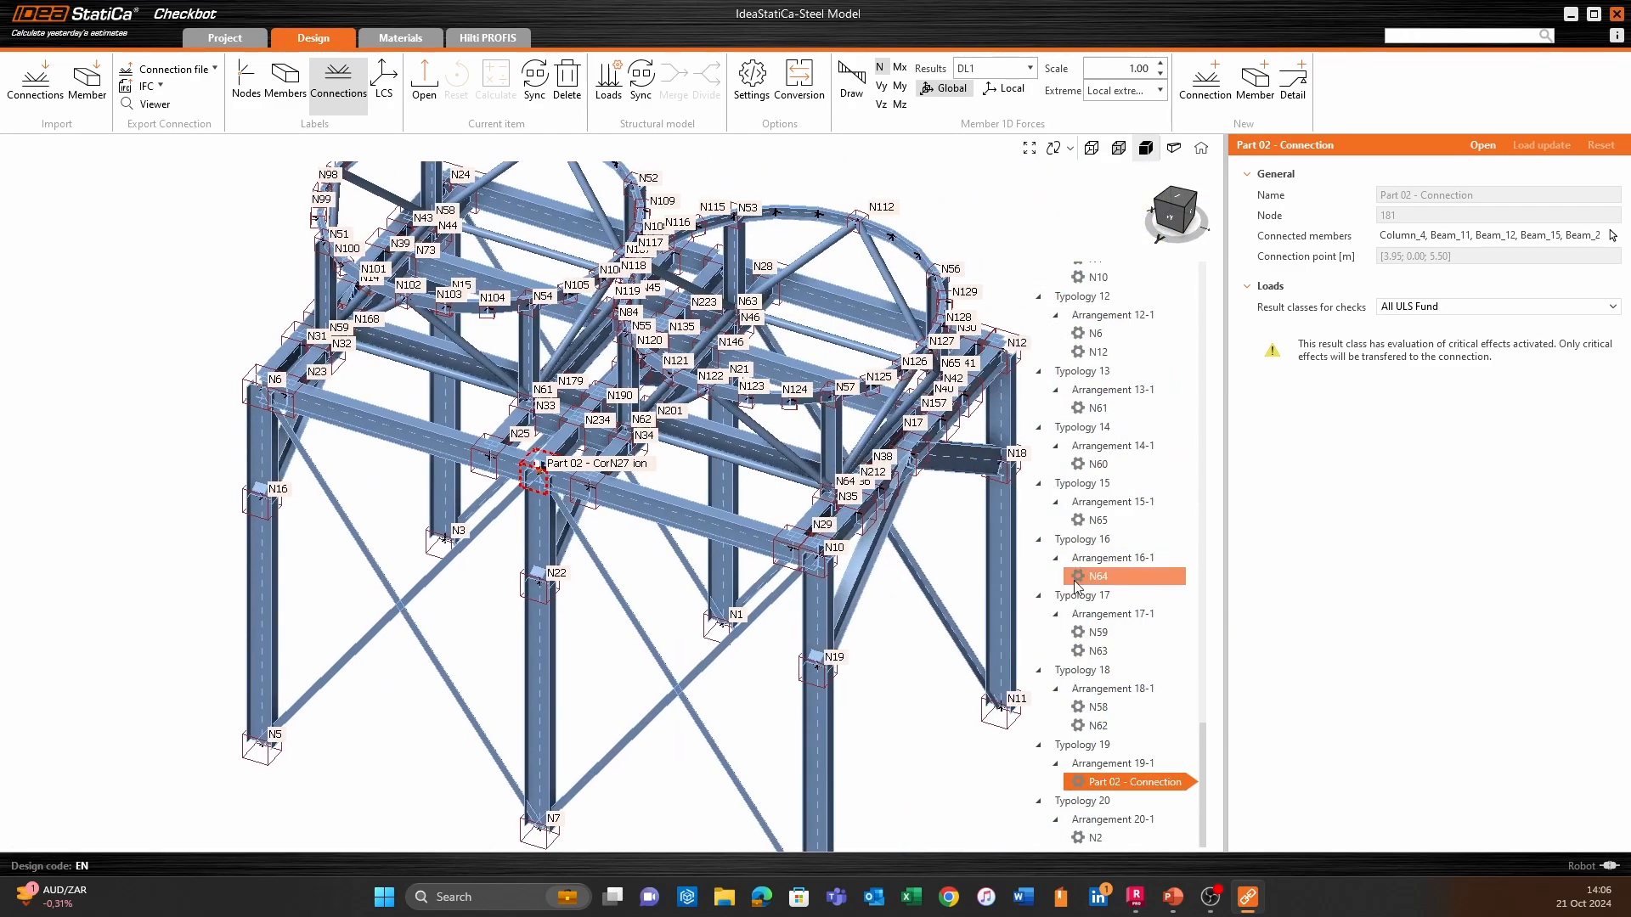
Rename connection N10, at the platform's corner column head, as Part 03 - Connection.
scroll(929, 578, "up", 3)
scroll(798, 535, "down", 3)
scroll(783, 530, "up", 3)
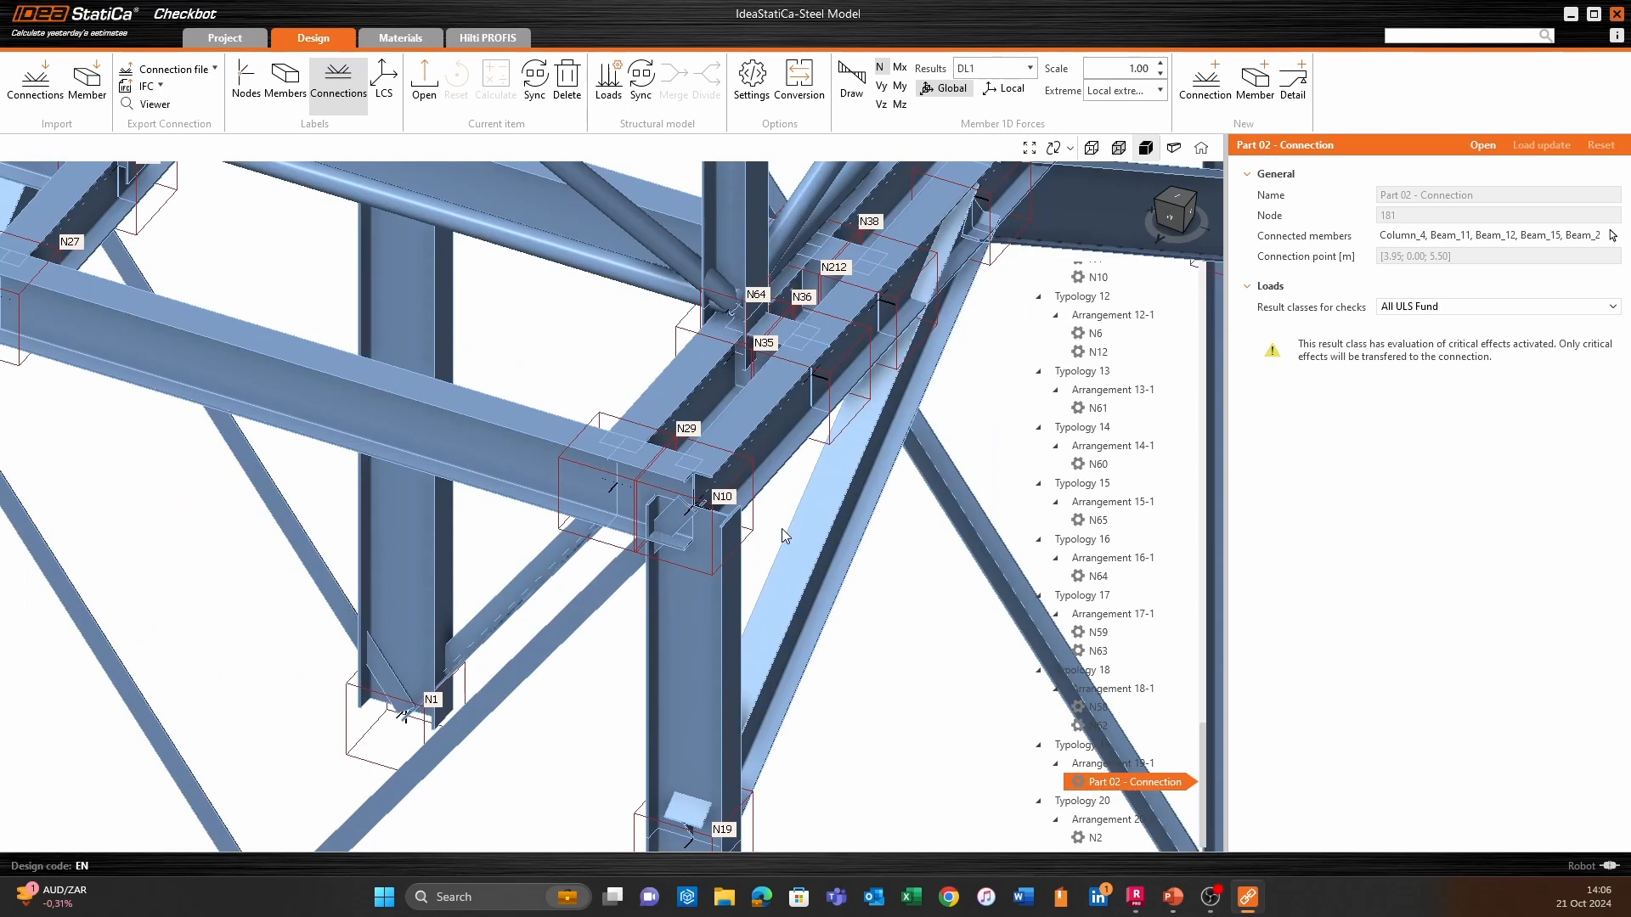
left_click(760, 531)
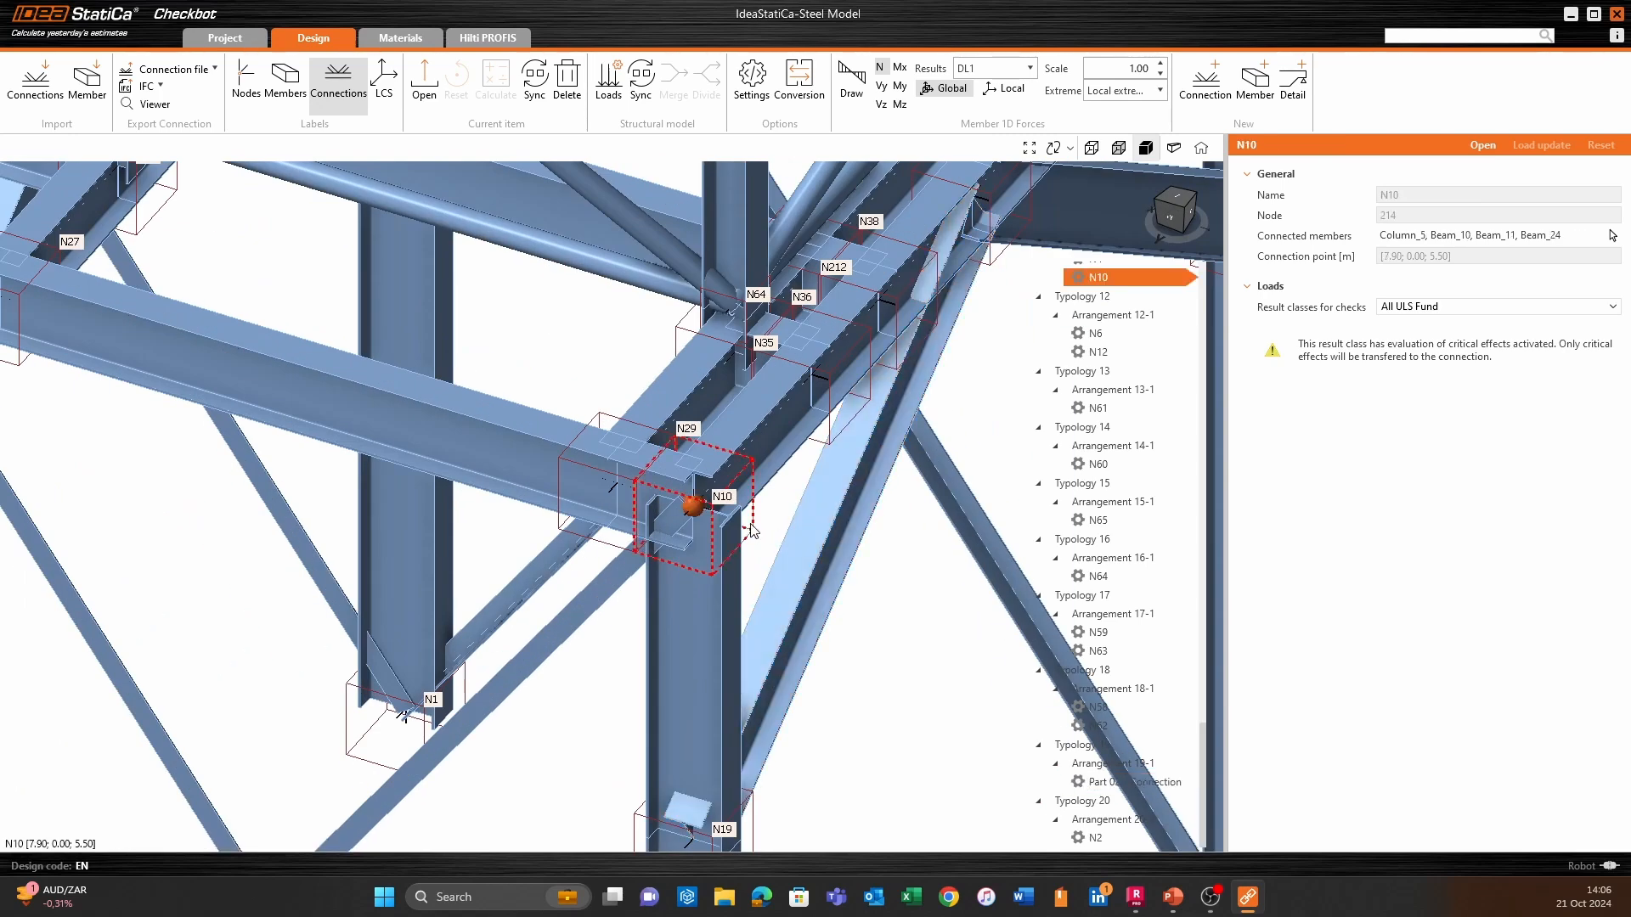
right_click(1108, 280)
left_click(1150, 335)
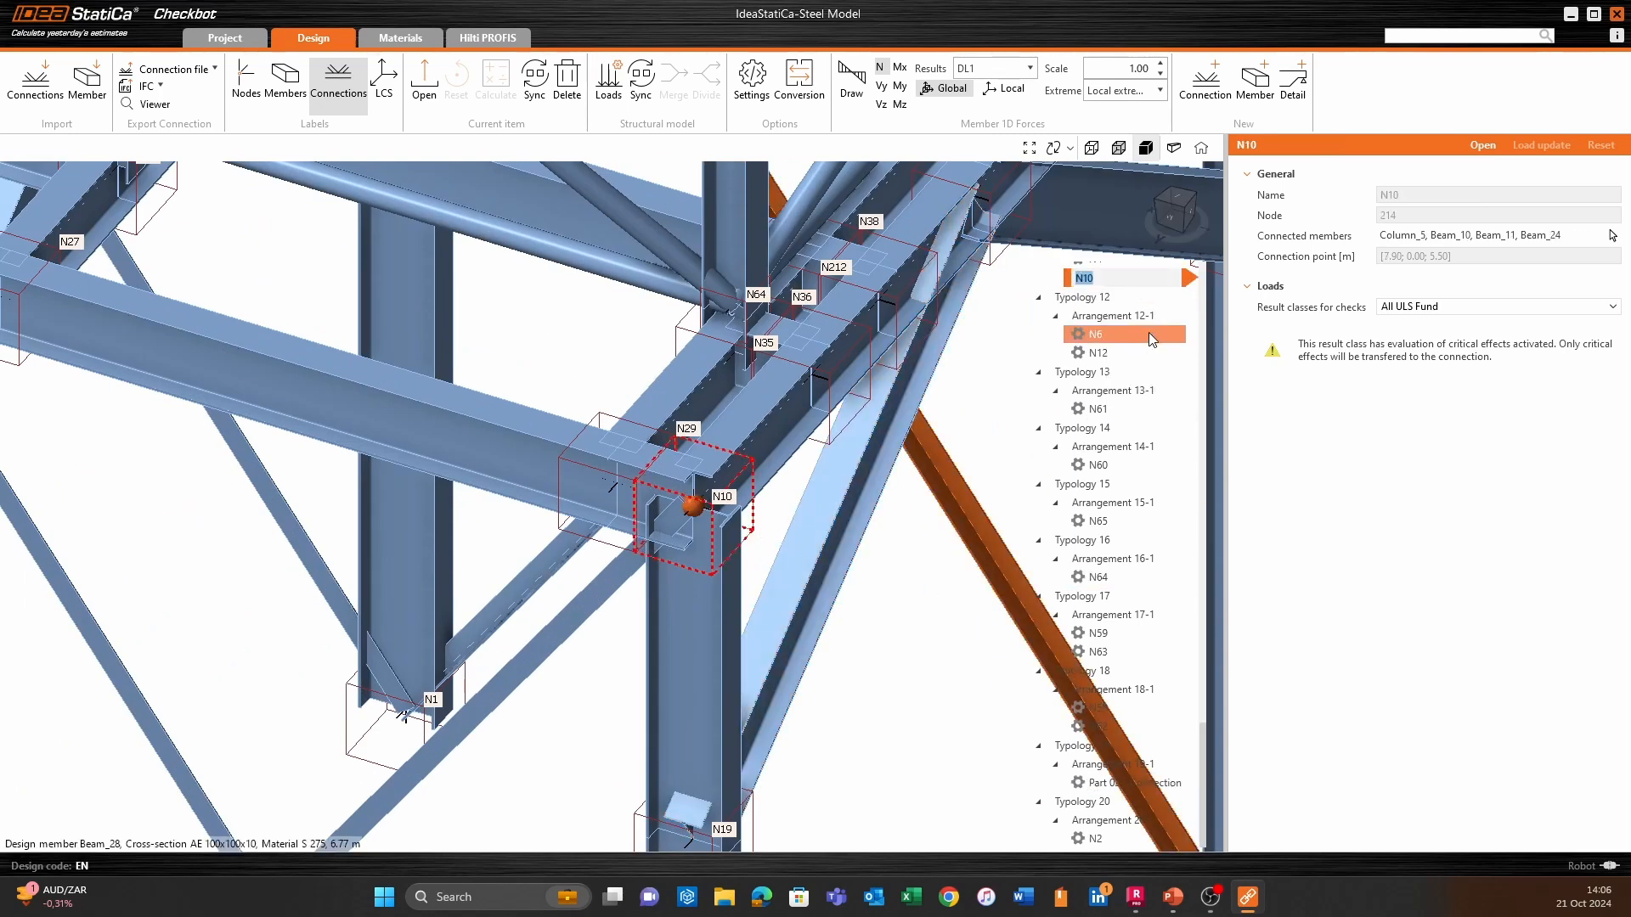
type("Part 03 - Connection")
key("Return")
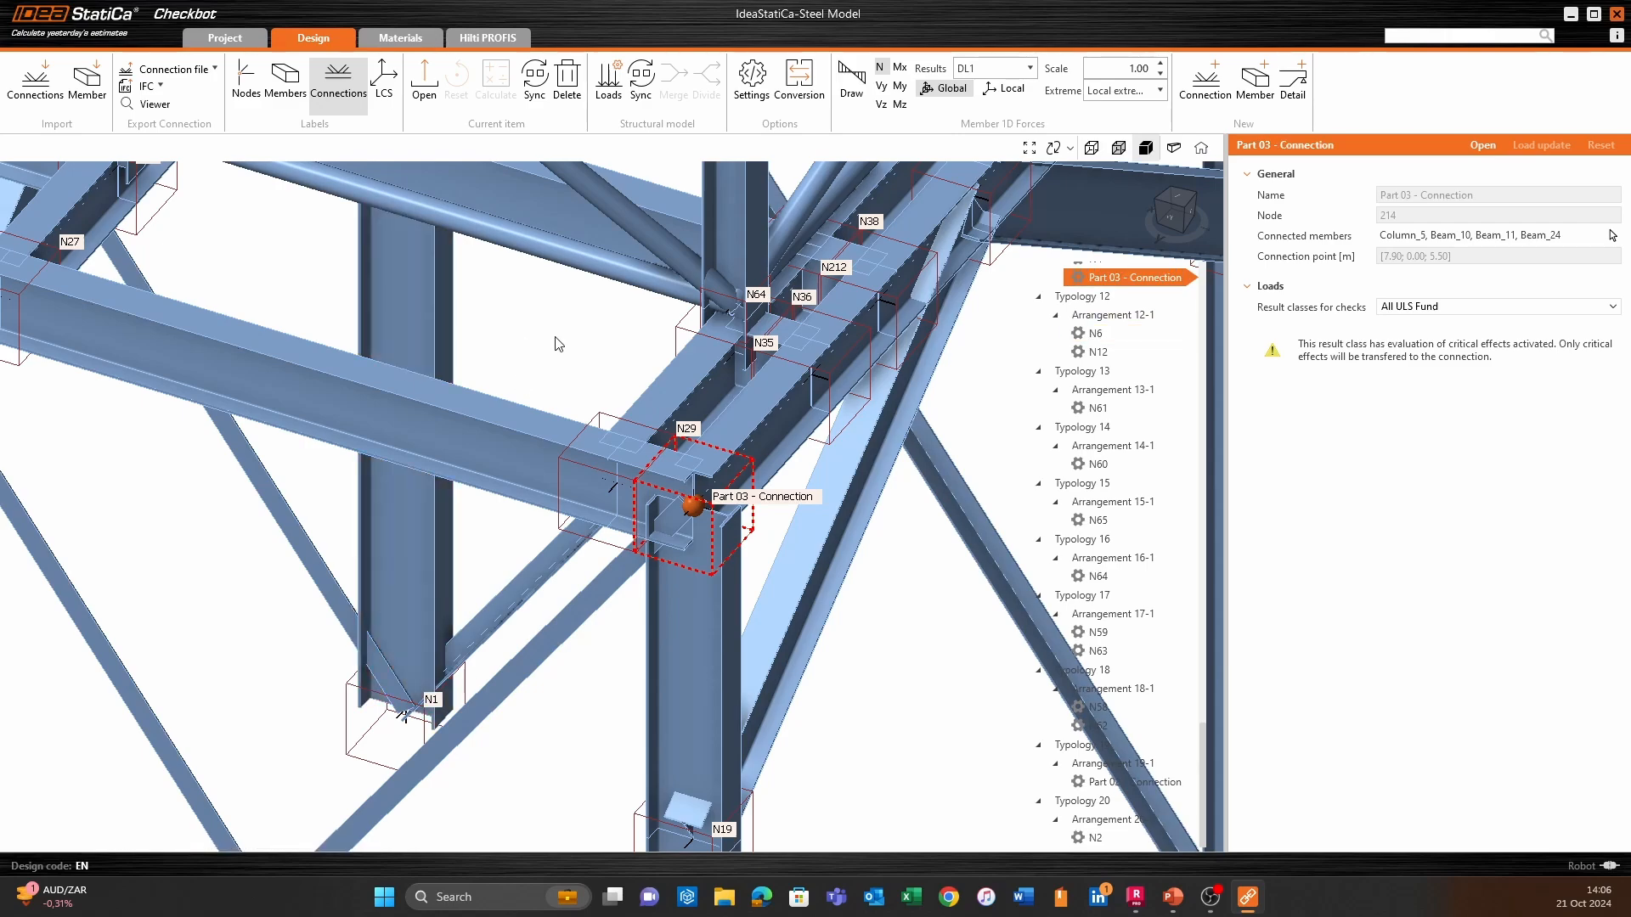
Open Part 02 - Connection from Checkbot in IDEA StatiCa Connection for design.
scroll(645, 342, "down", 5)
scroll(476, 583, "up", 2)
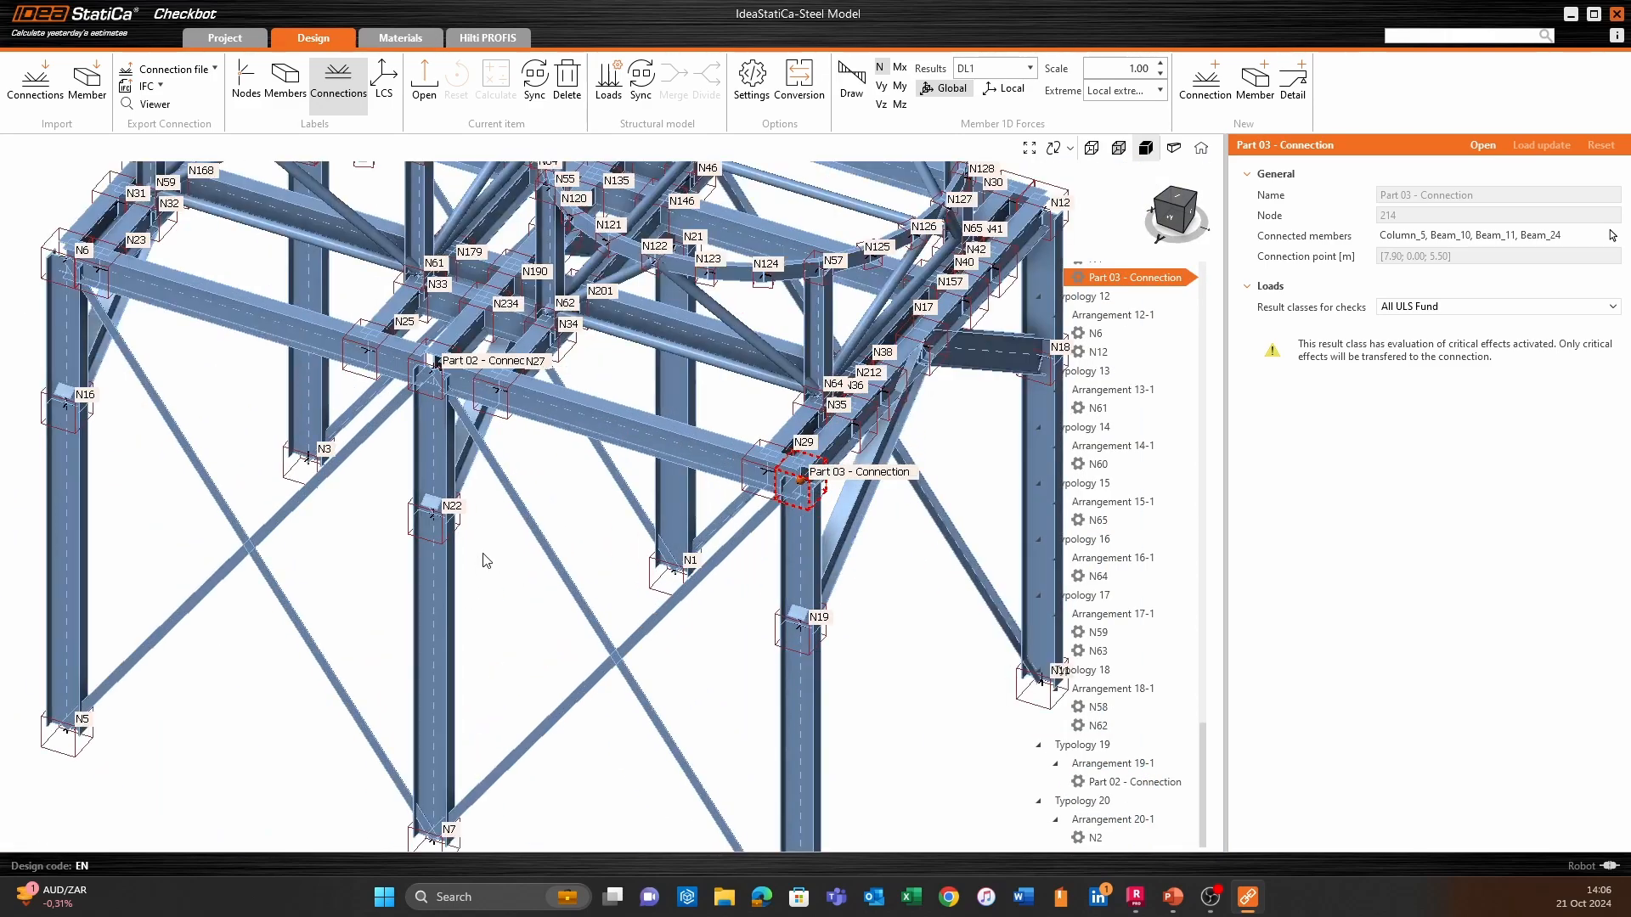
scroll(400, 302, "up", 3)
left_click(462, 415)
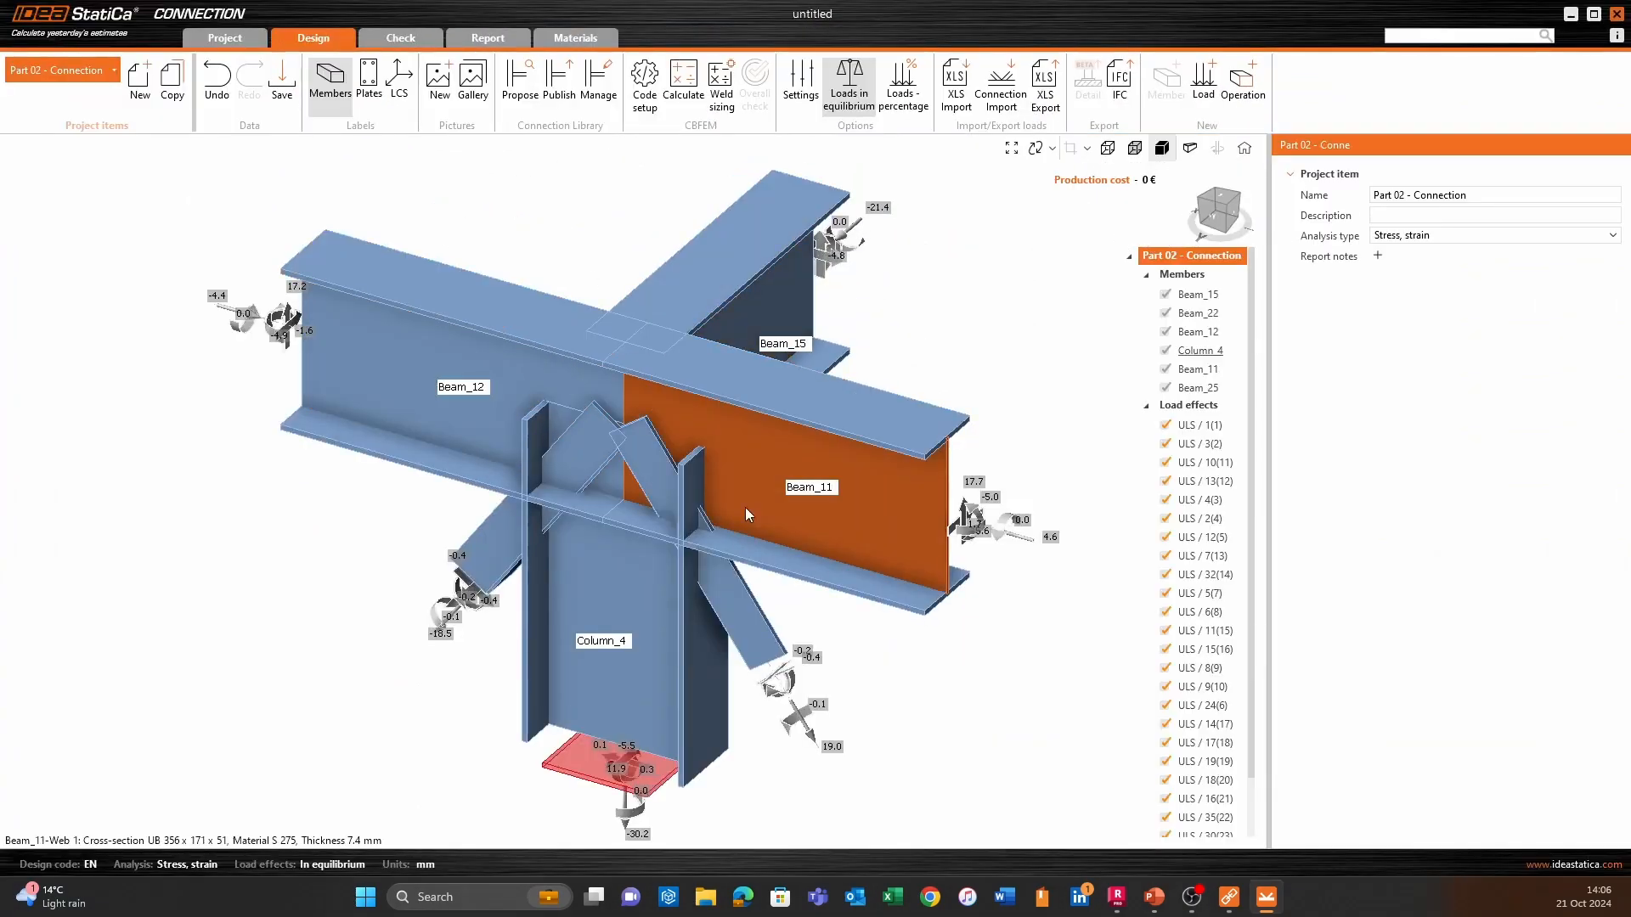
Inspect the Part 02 joint from both sides and check the properties of the angle brace Beam_25.
middle_click_drag(1058, 674, 919, 514)
right_click_drag(940, 532, 628, 599)
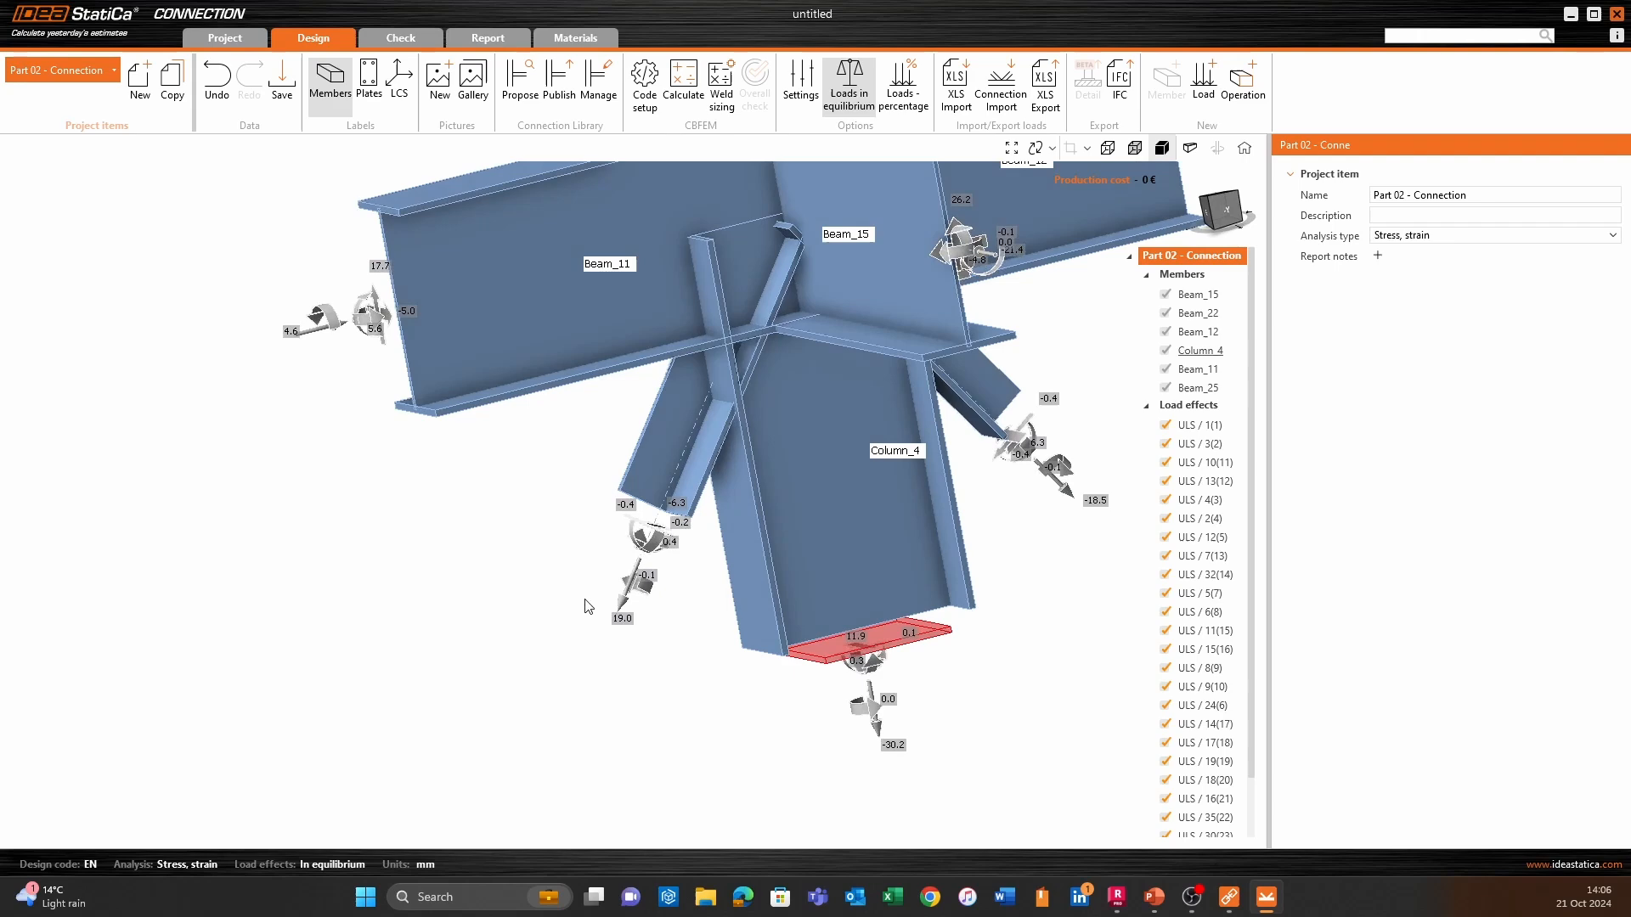
left_click(680, 424)
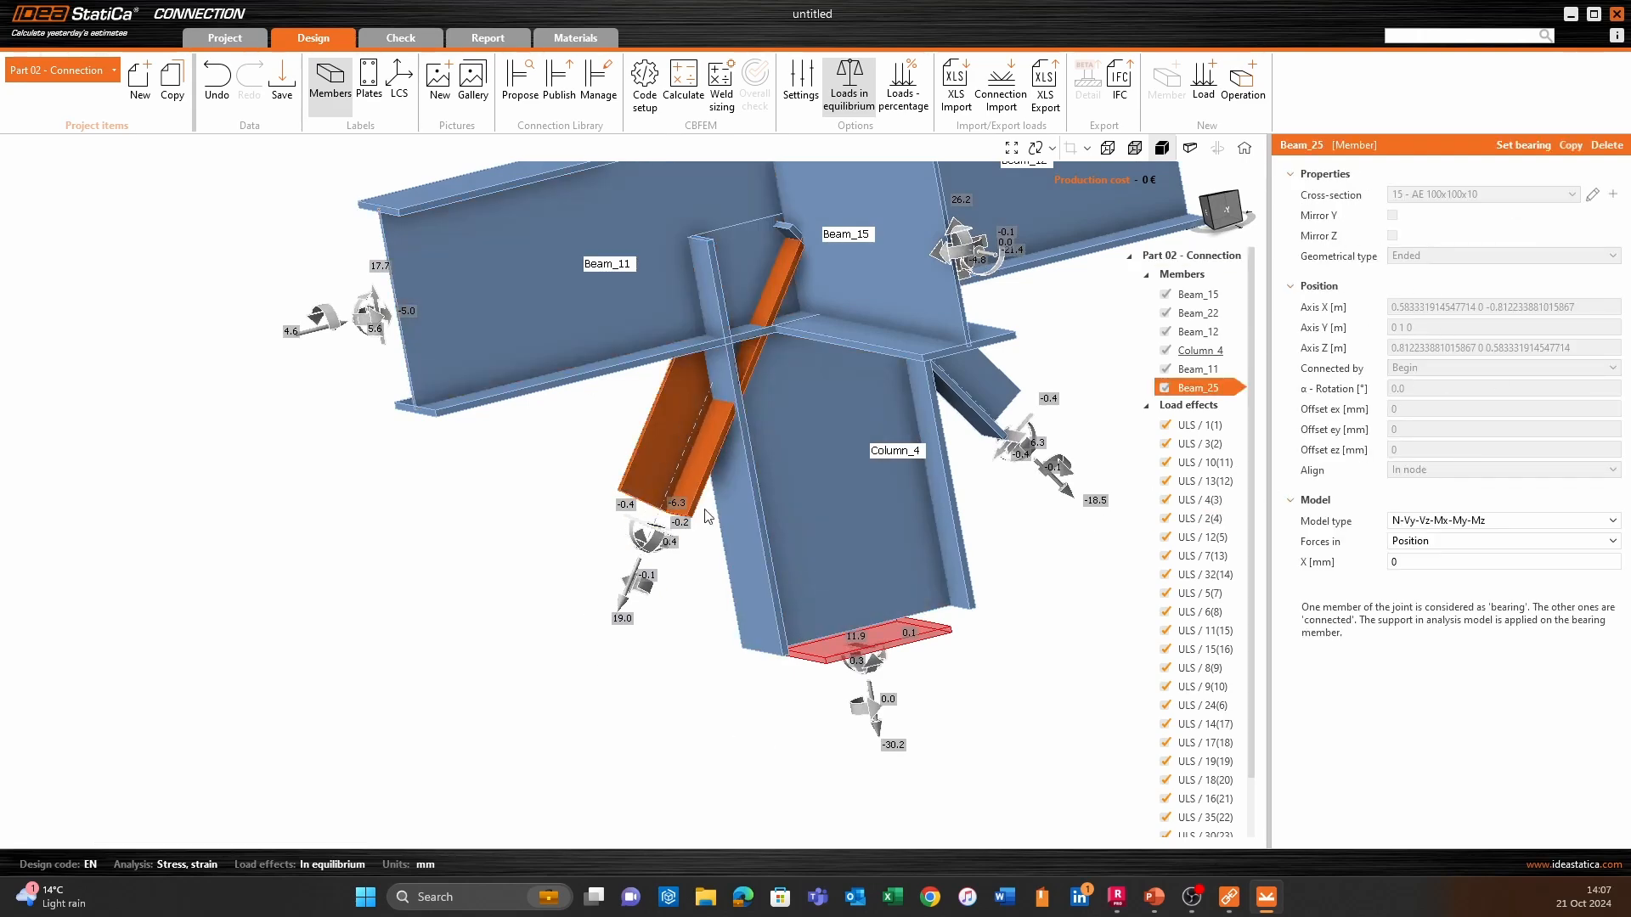
right_click_drag(529, 590, 1153, 536)
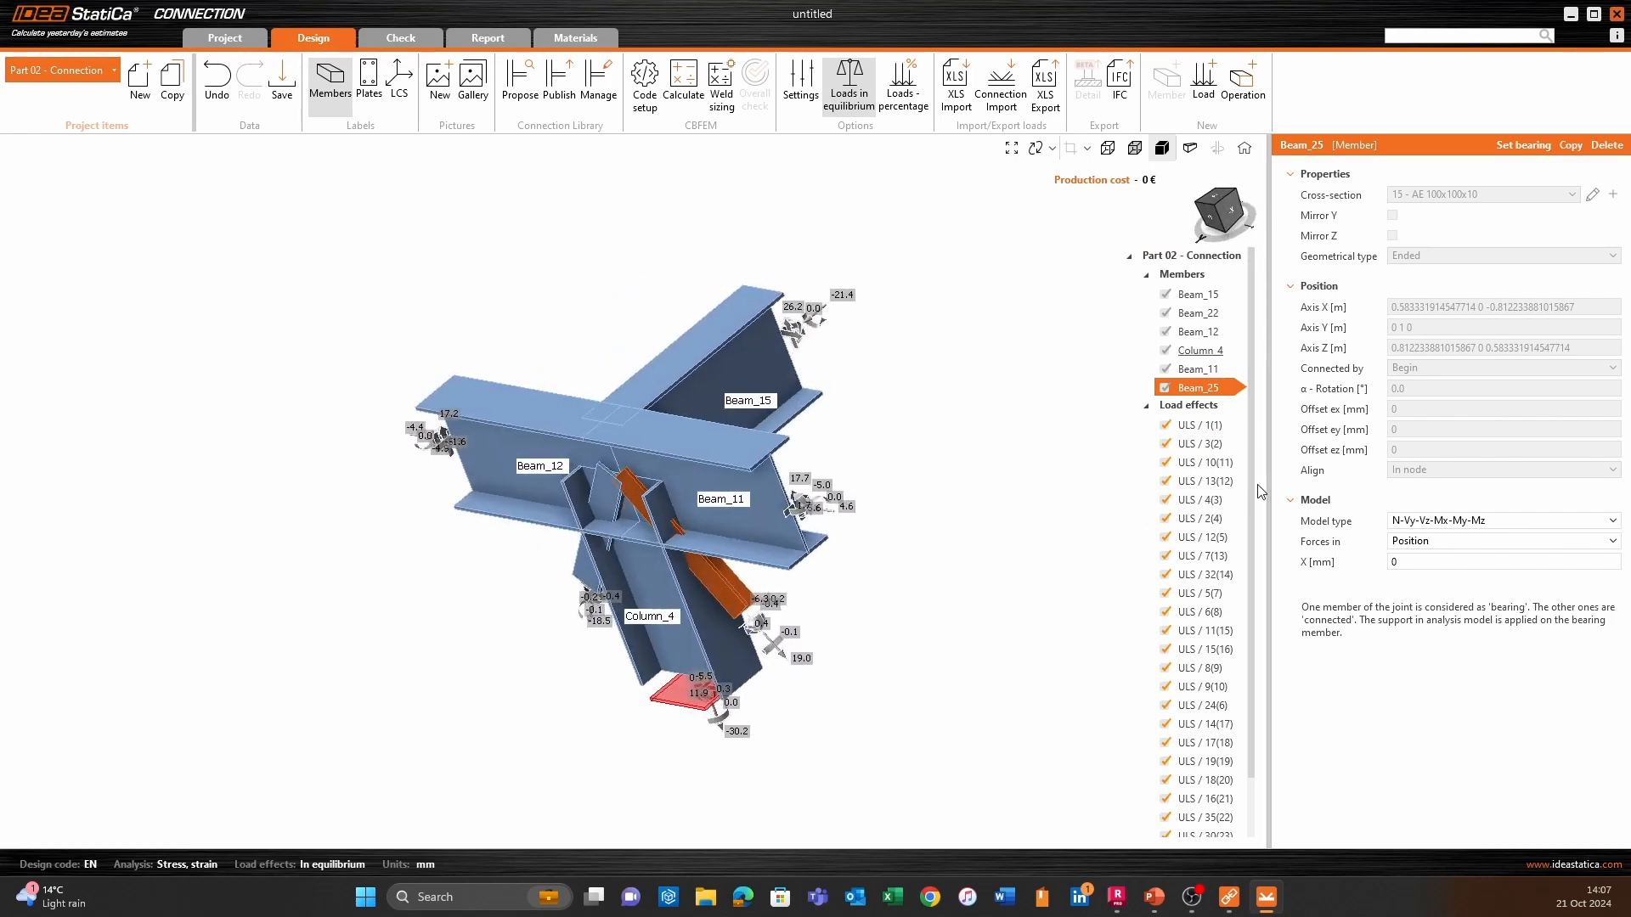
Review the member forces and combination descriptions of load effects ULS / 1(1), 3(2), 10(11) and 13(12).
scroll(1252, 488, "down", 1)
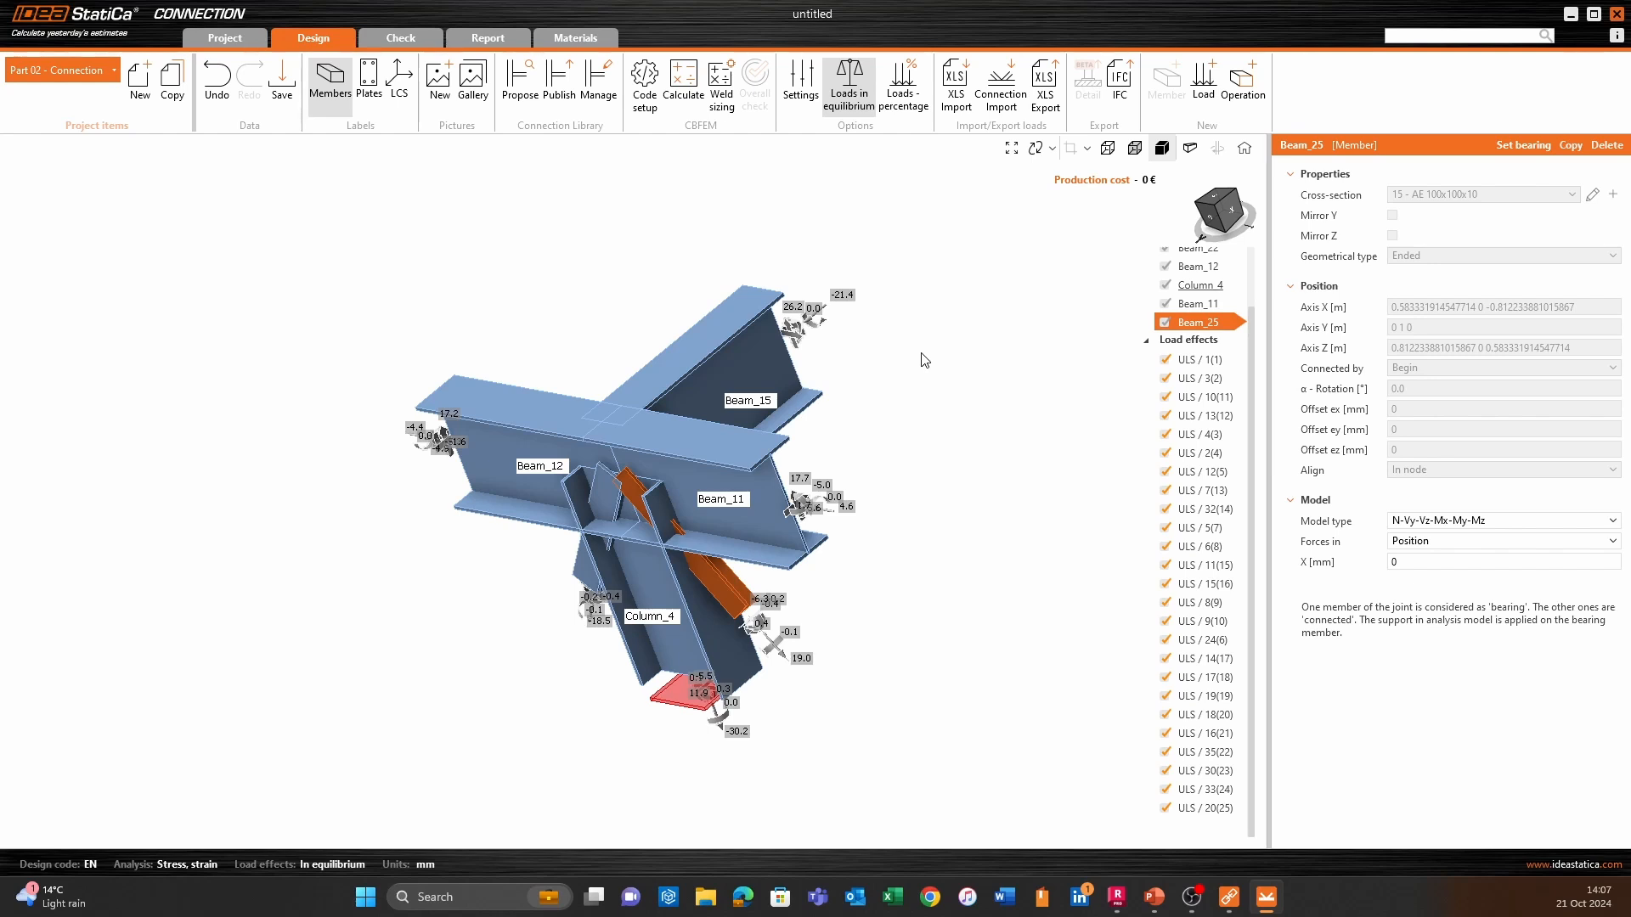
middle_click_drag(925, 360, 862, 354)
left_click(1215, 361)
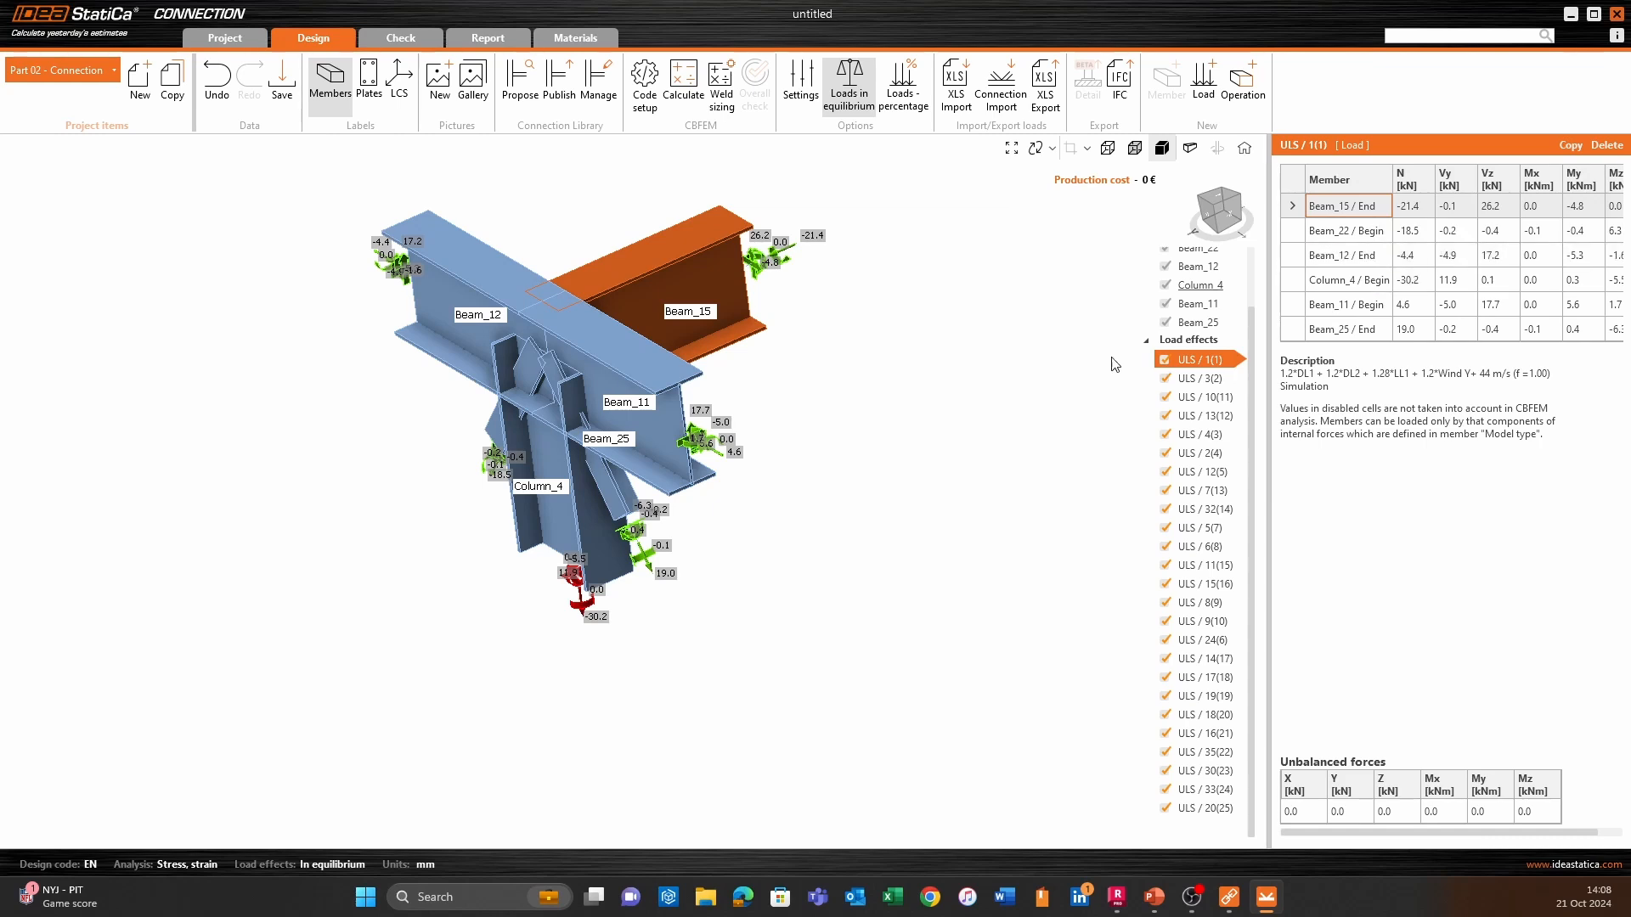
middle_click_drag(946, 349, 921, 431)
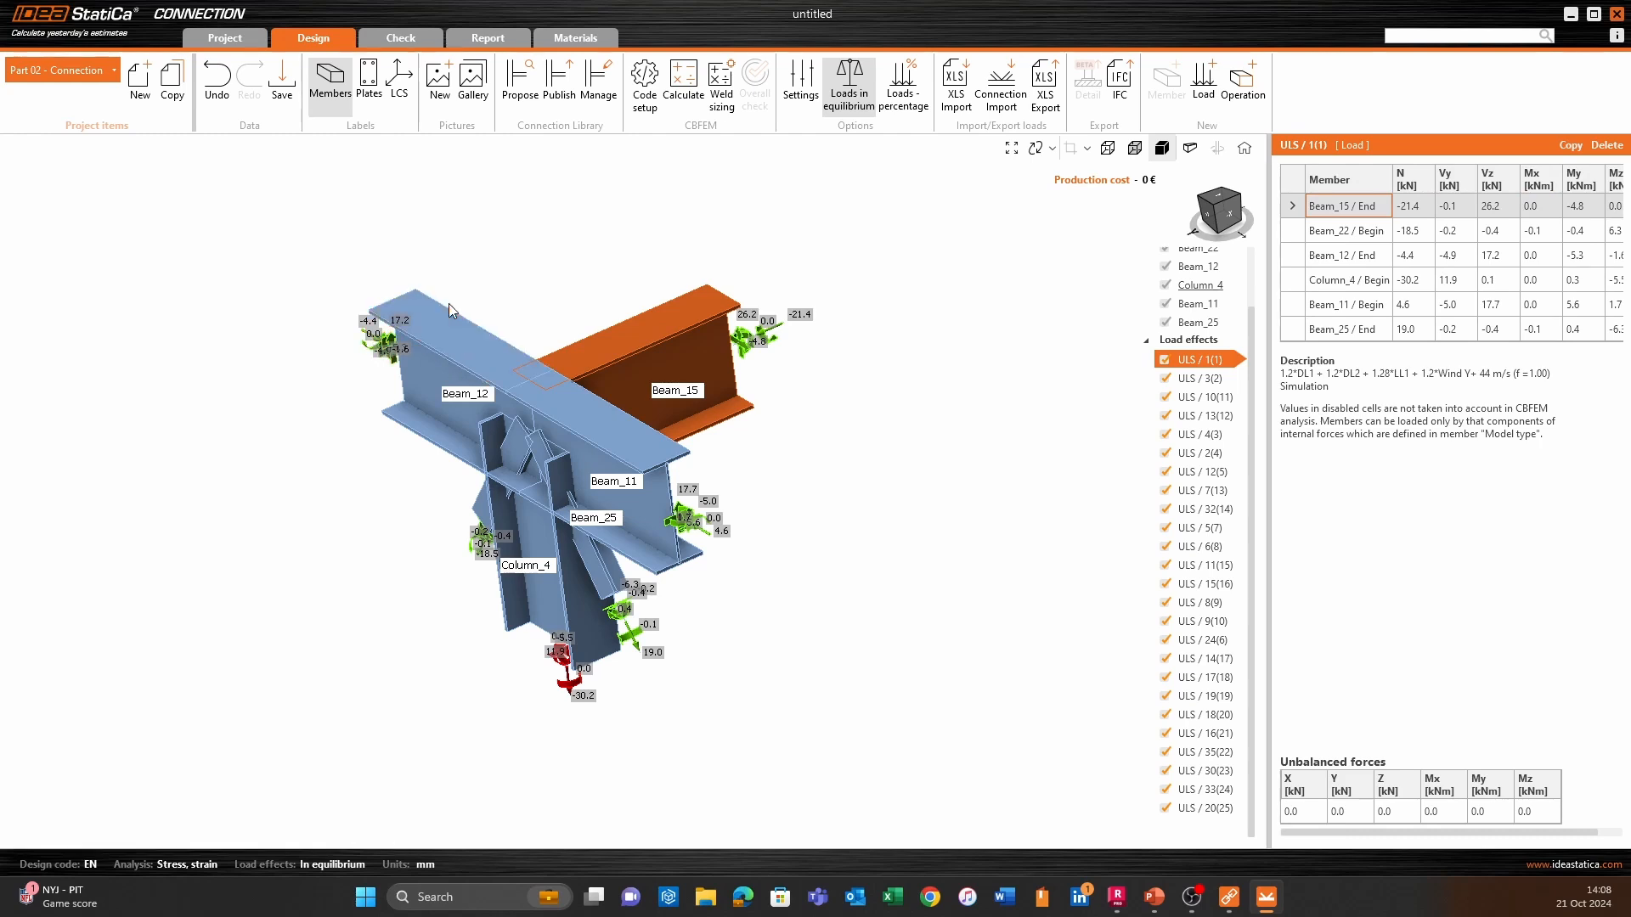
left_click(1211, 381)
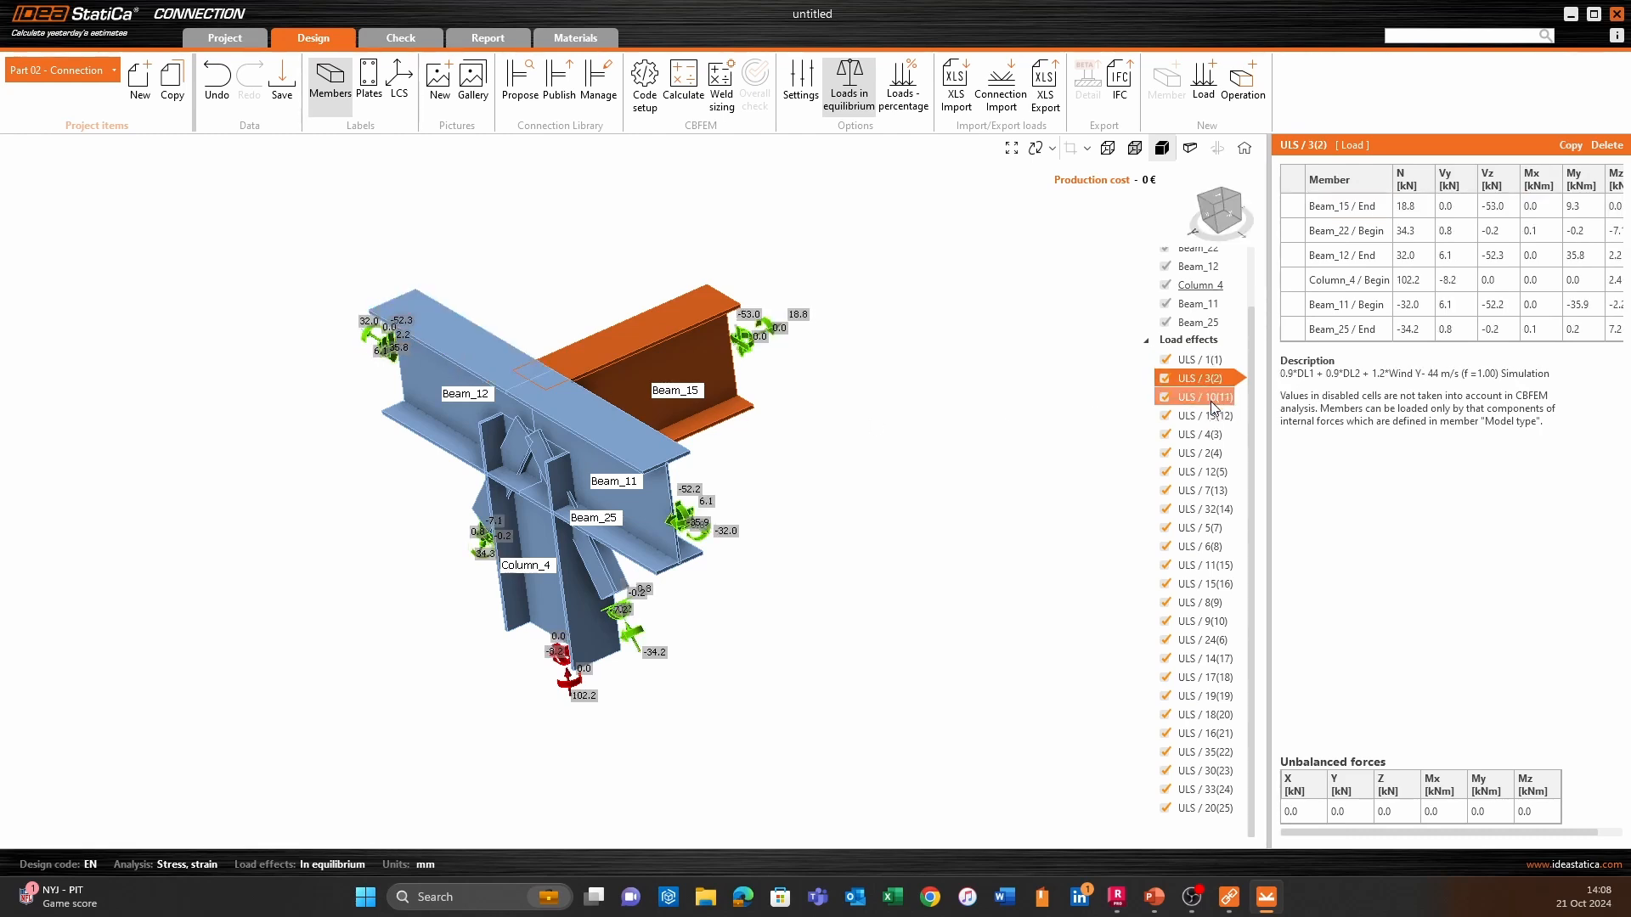
left_click(1211, 397)
left_click(1209, 415)
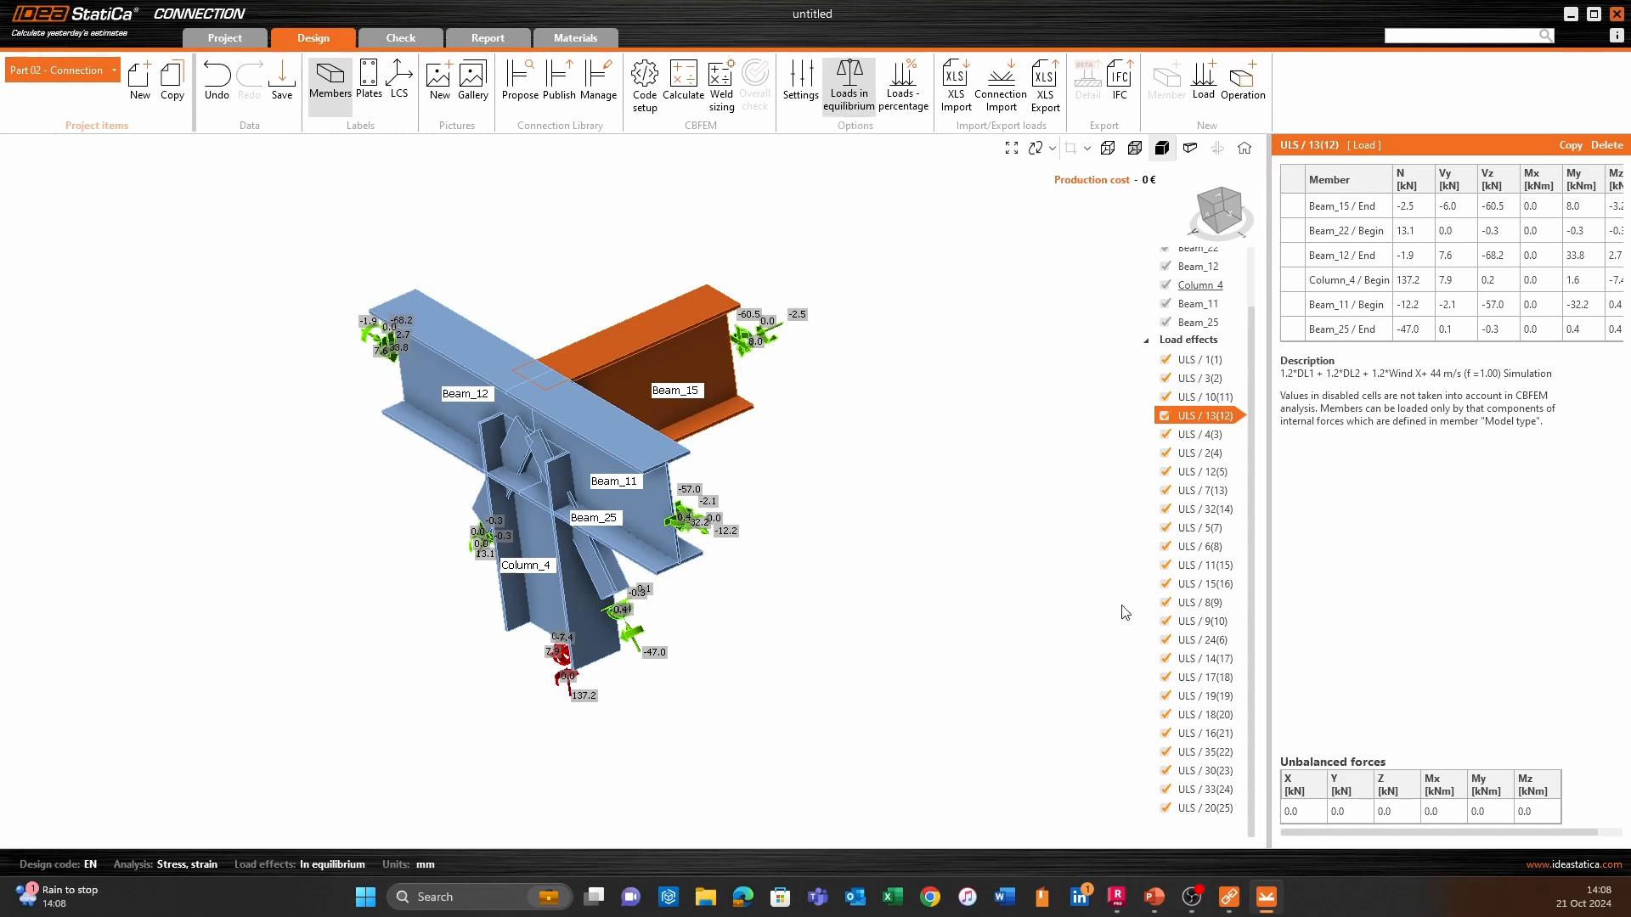
Compare the forces of load effects ULS / 4(3), 2(4), 7(13), 6(8), 11(15) and 15(16), and return to ULS / 1(1).
left_click(1207, 437)
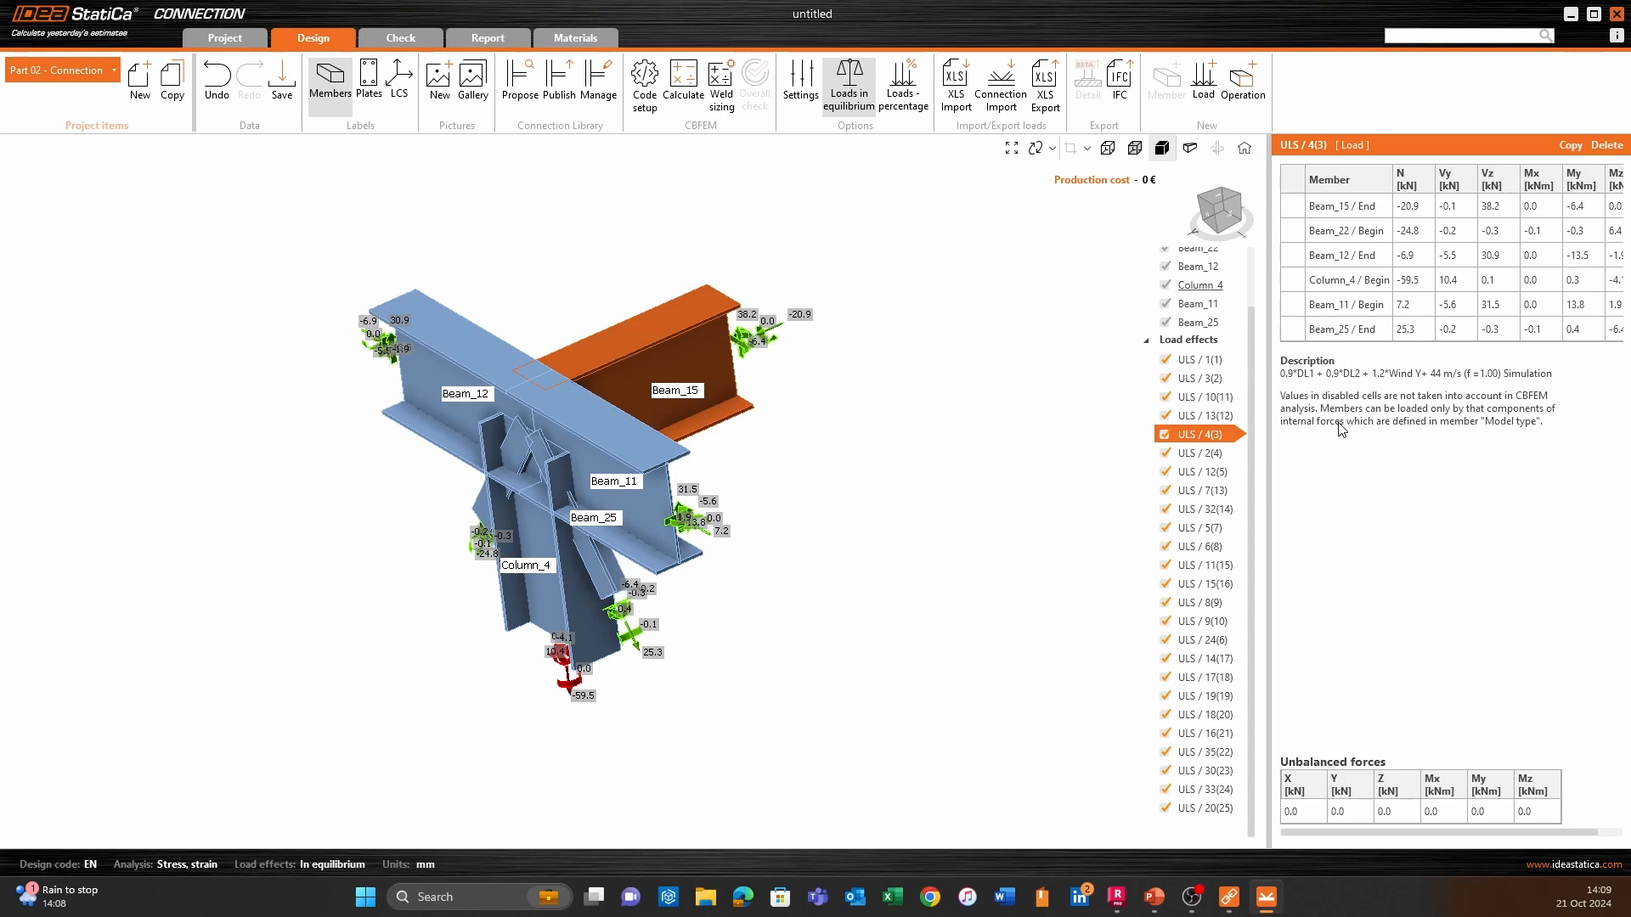
left_click(1216, 452)
left_click(1226, 488)
left_click(1222, 546)
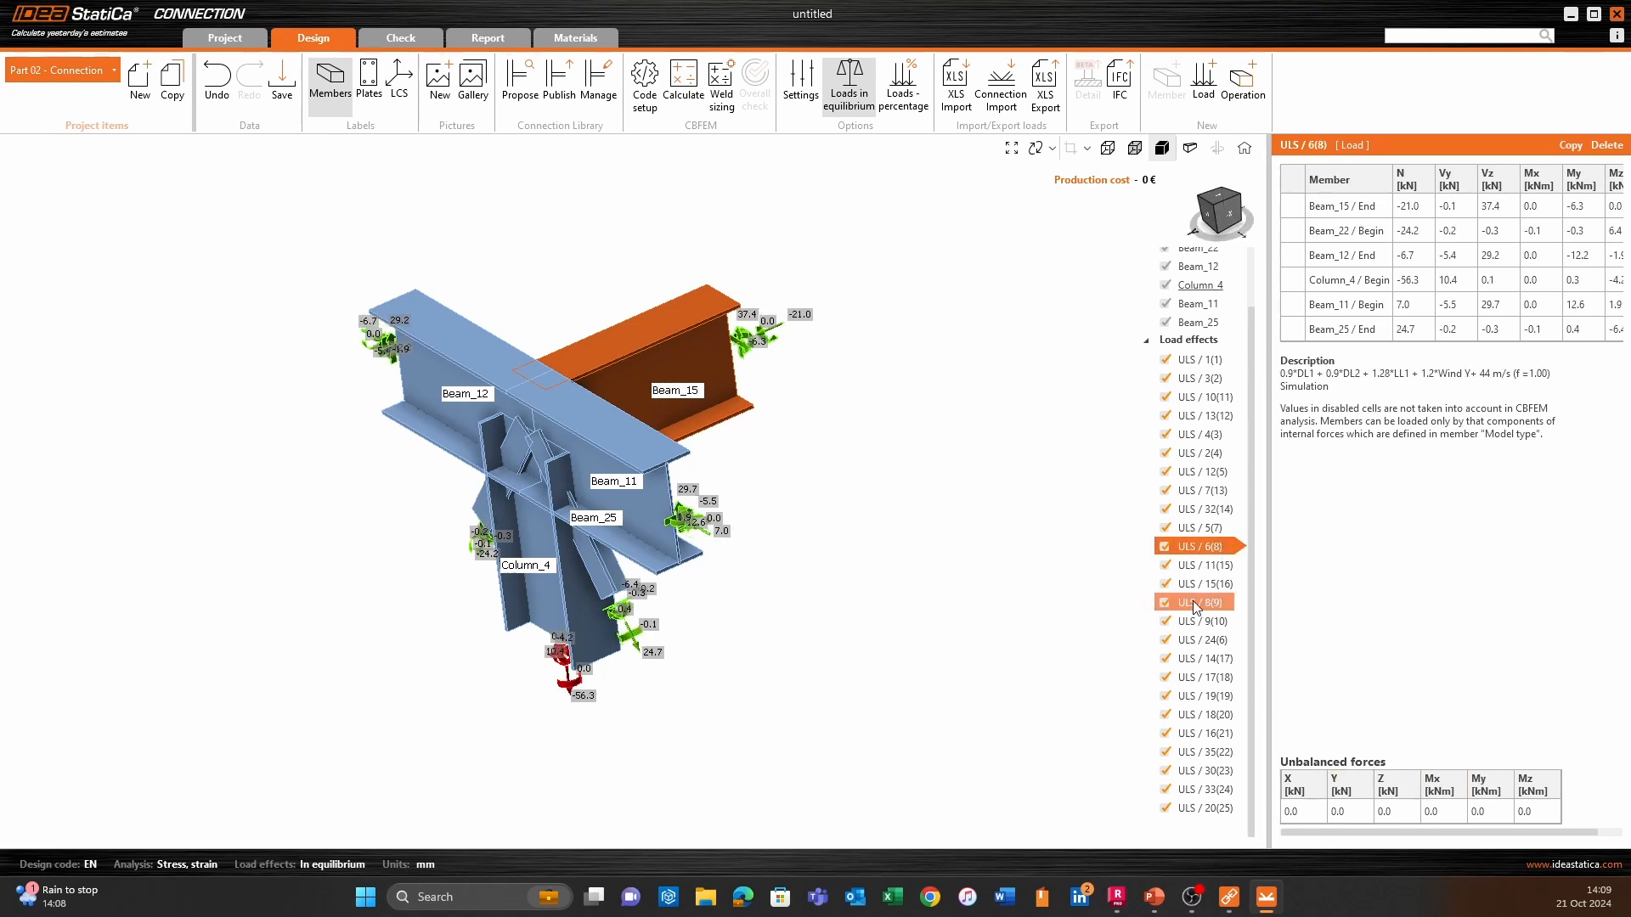
left_click(1215, 565)
left_click(1215, 576)
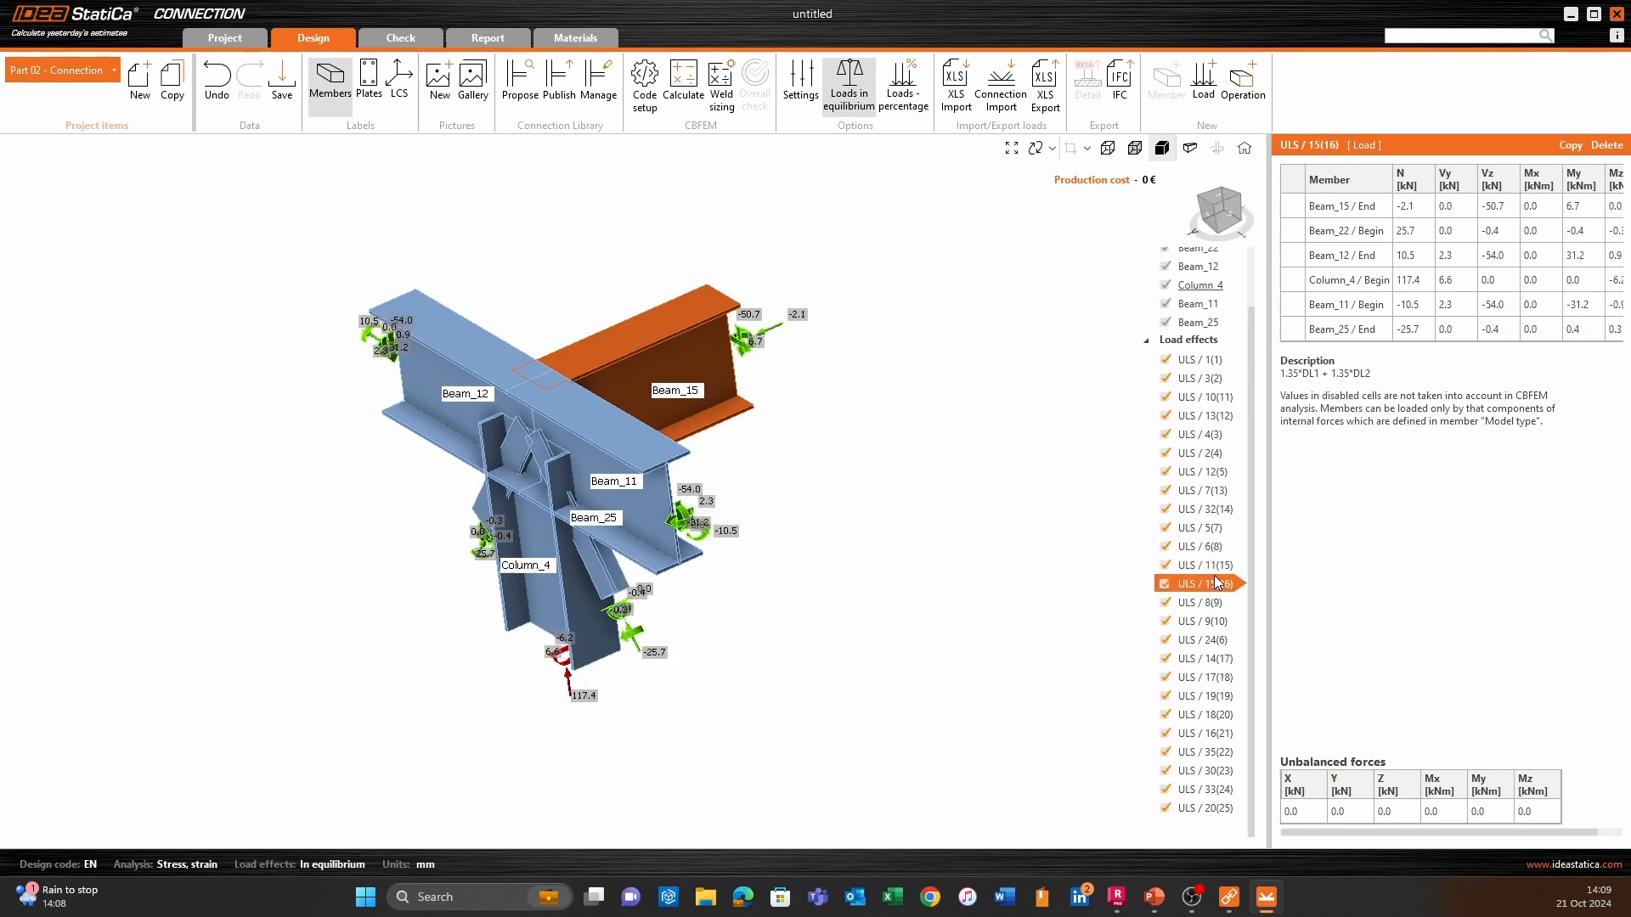
left_click(1196, 364)
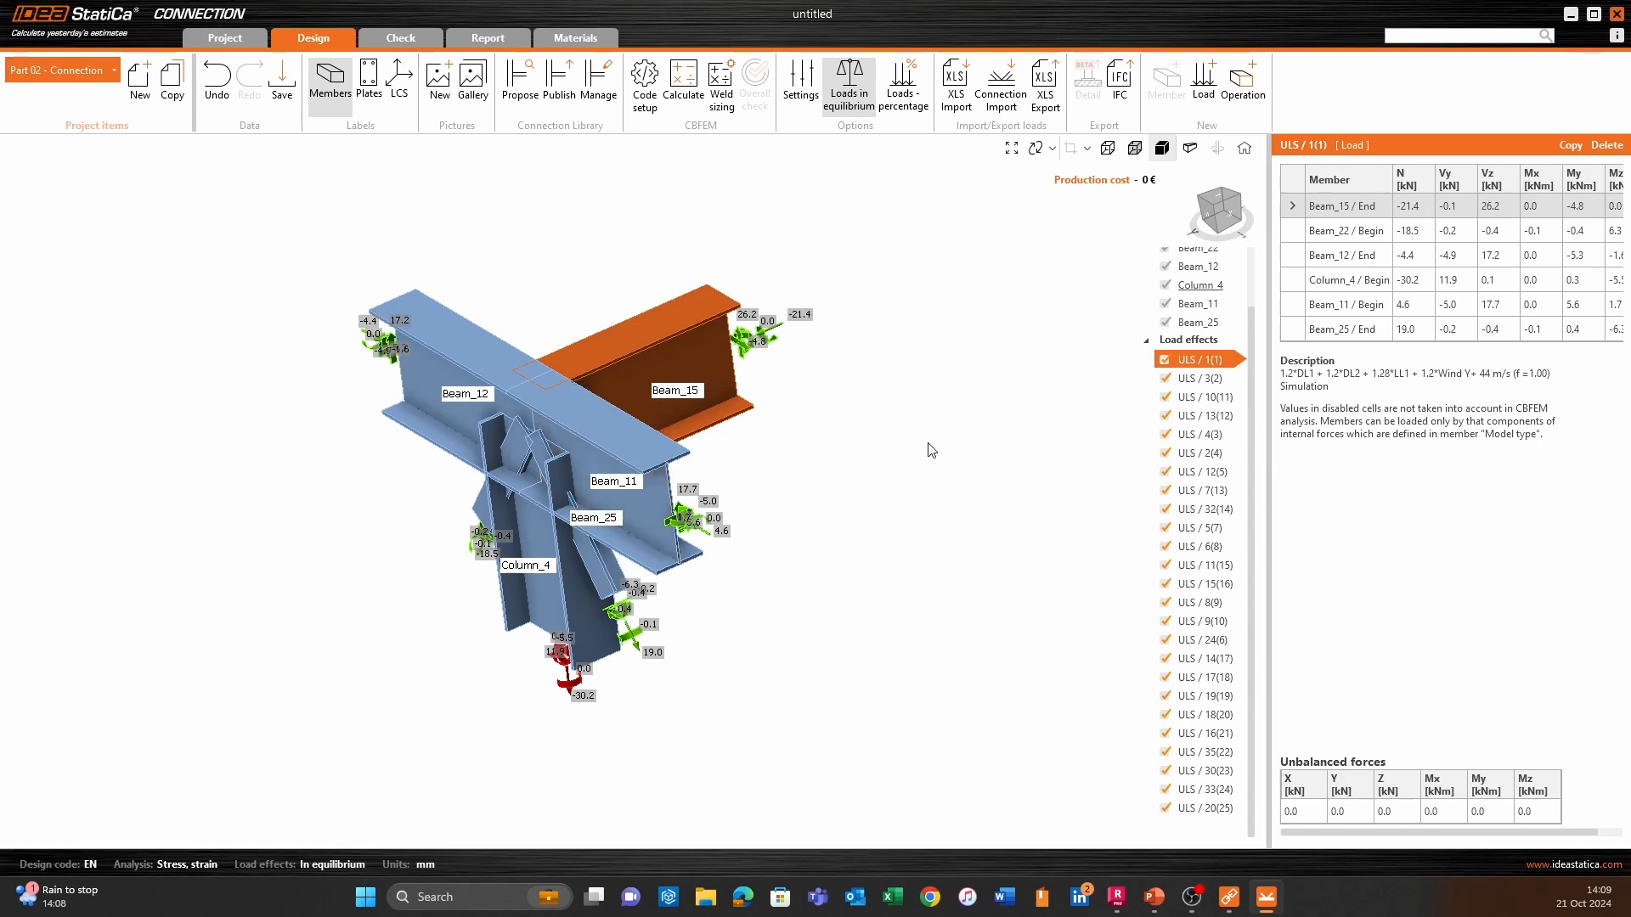
middle_click_drag(928, 449, 1046, 446)
scroll(818, 506, "up", 2)
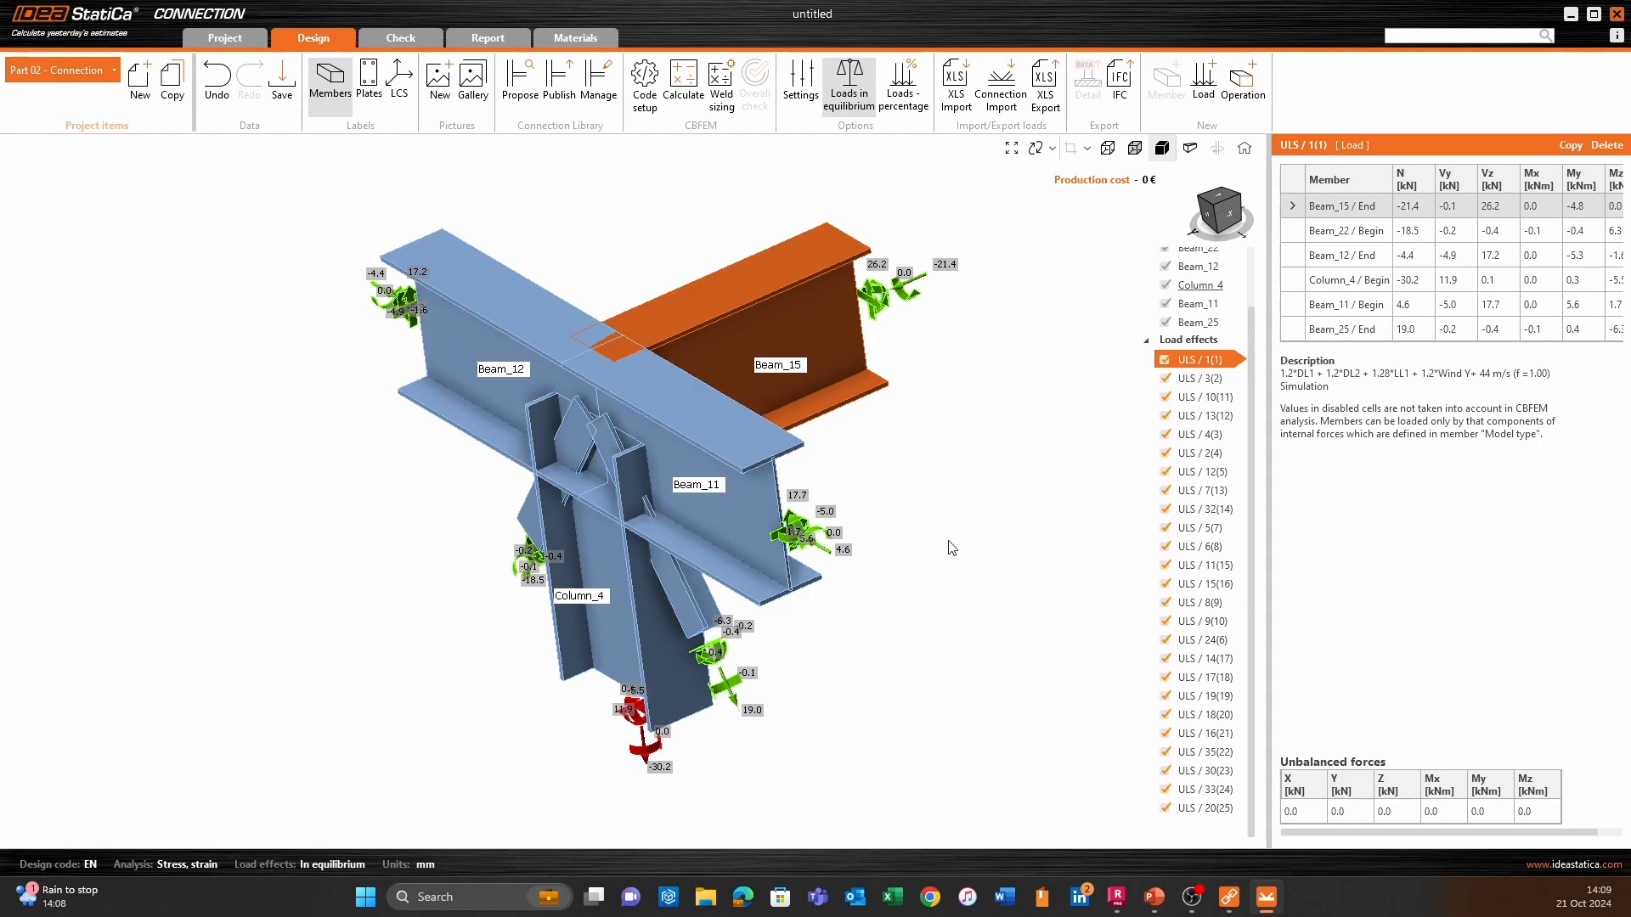
scroll(951, 547, "down", 3)
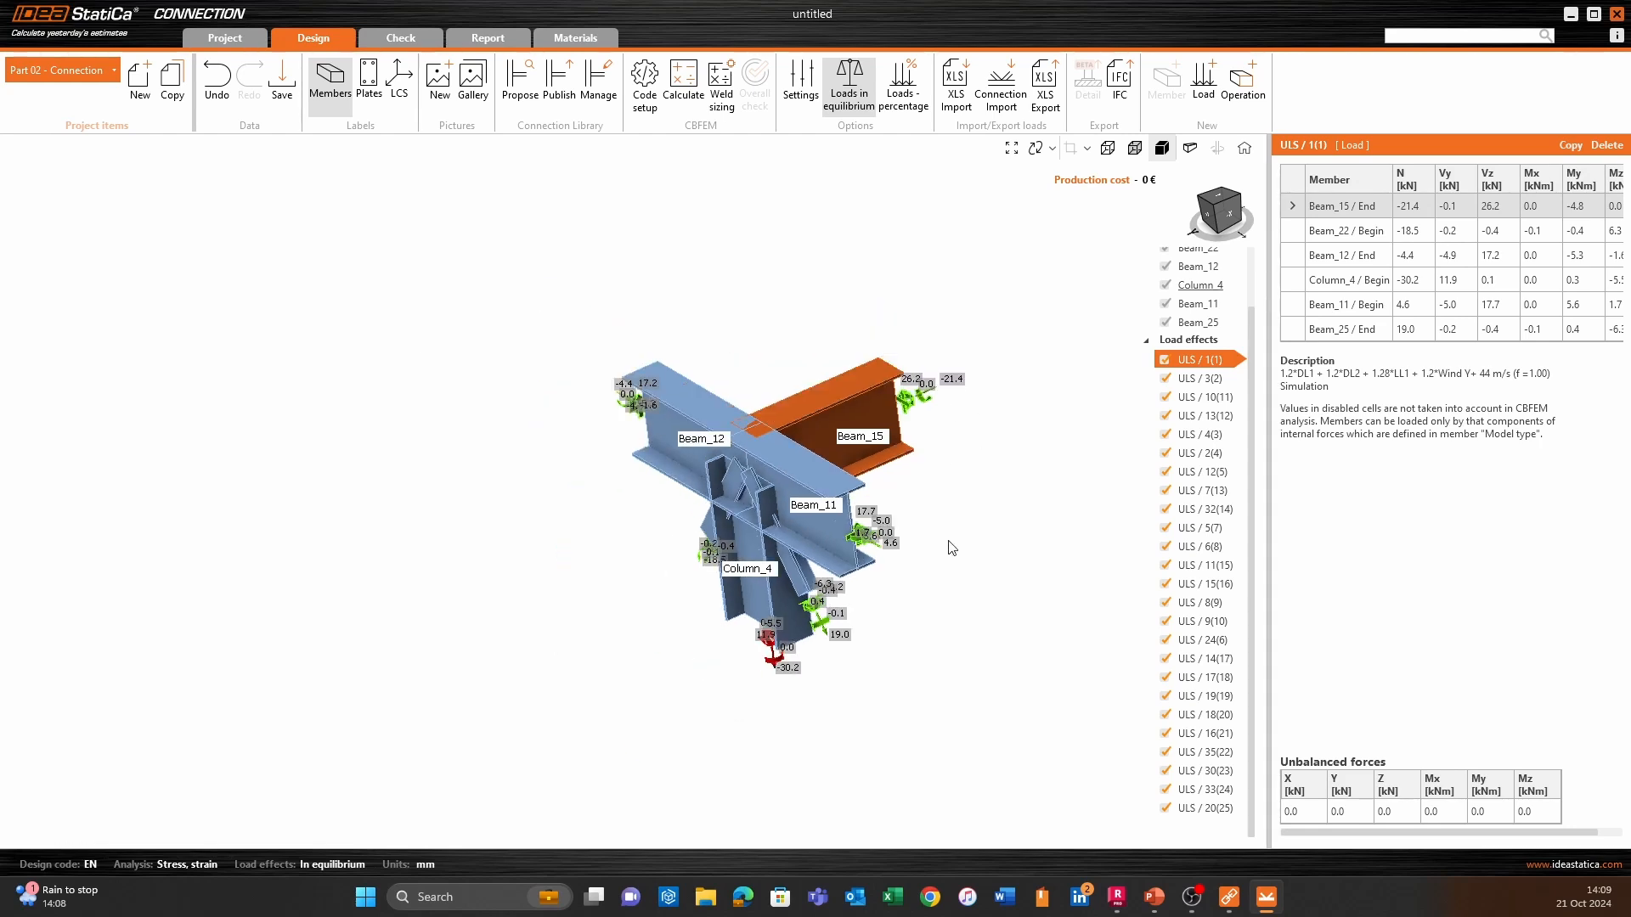
scroll(951, 548, "up", 2)
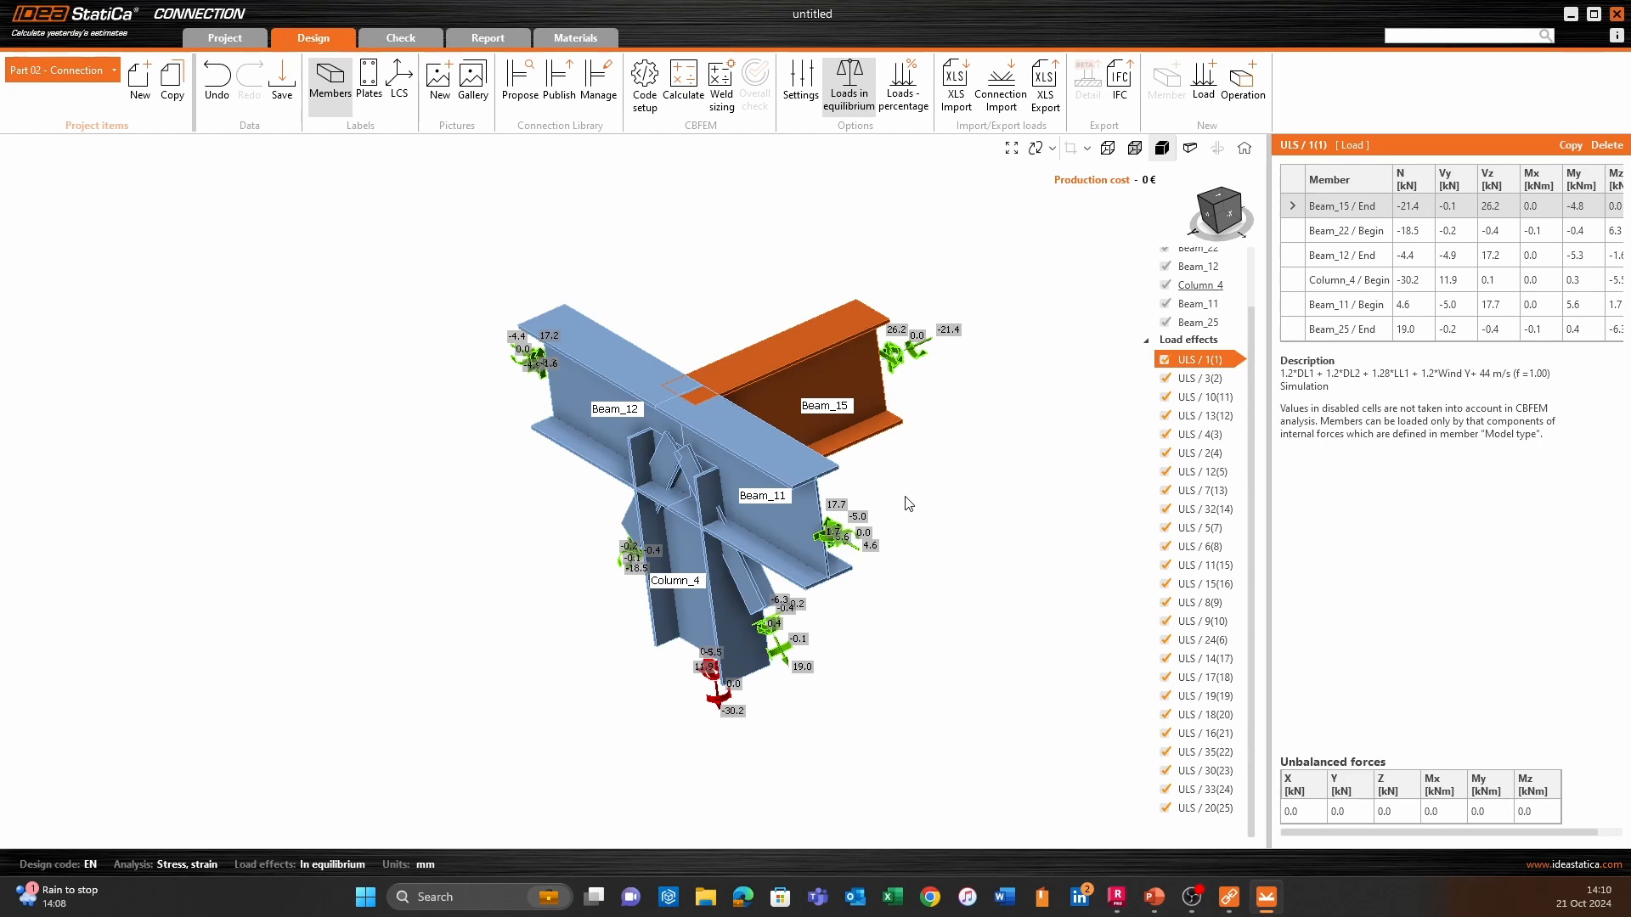
middle_click_drag(947, 480, 900, 516)
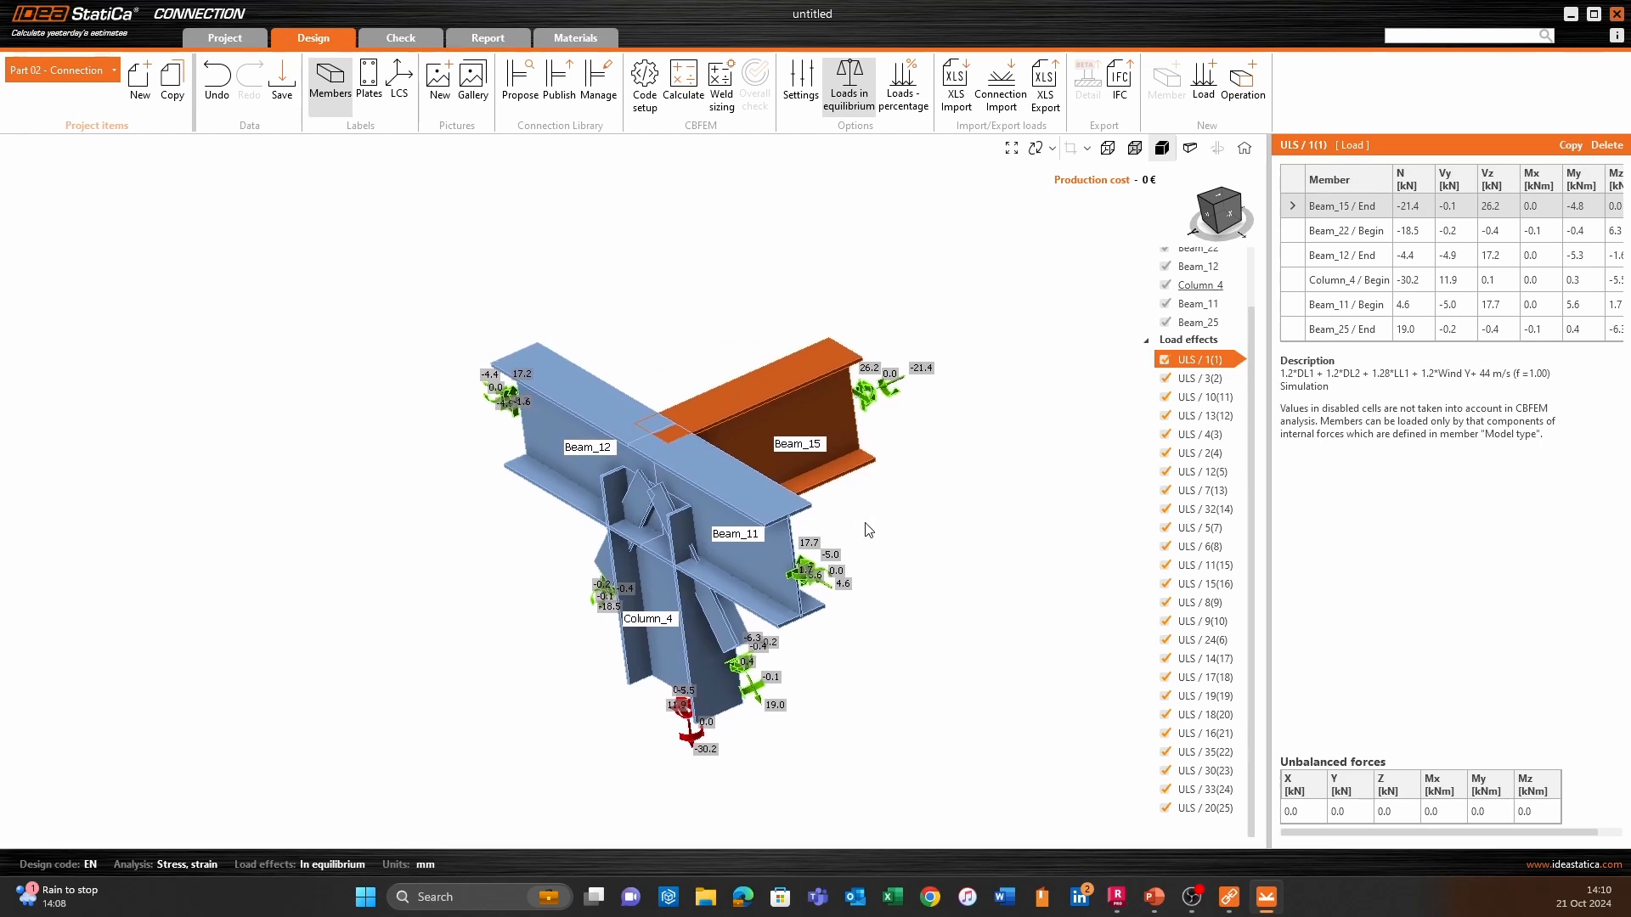
right_click_drag(866, 530, 794, 566)
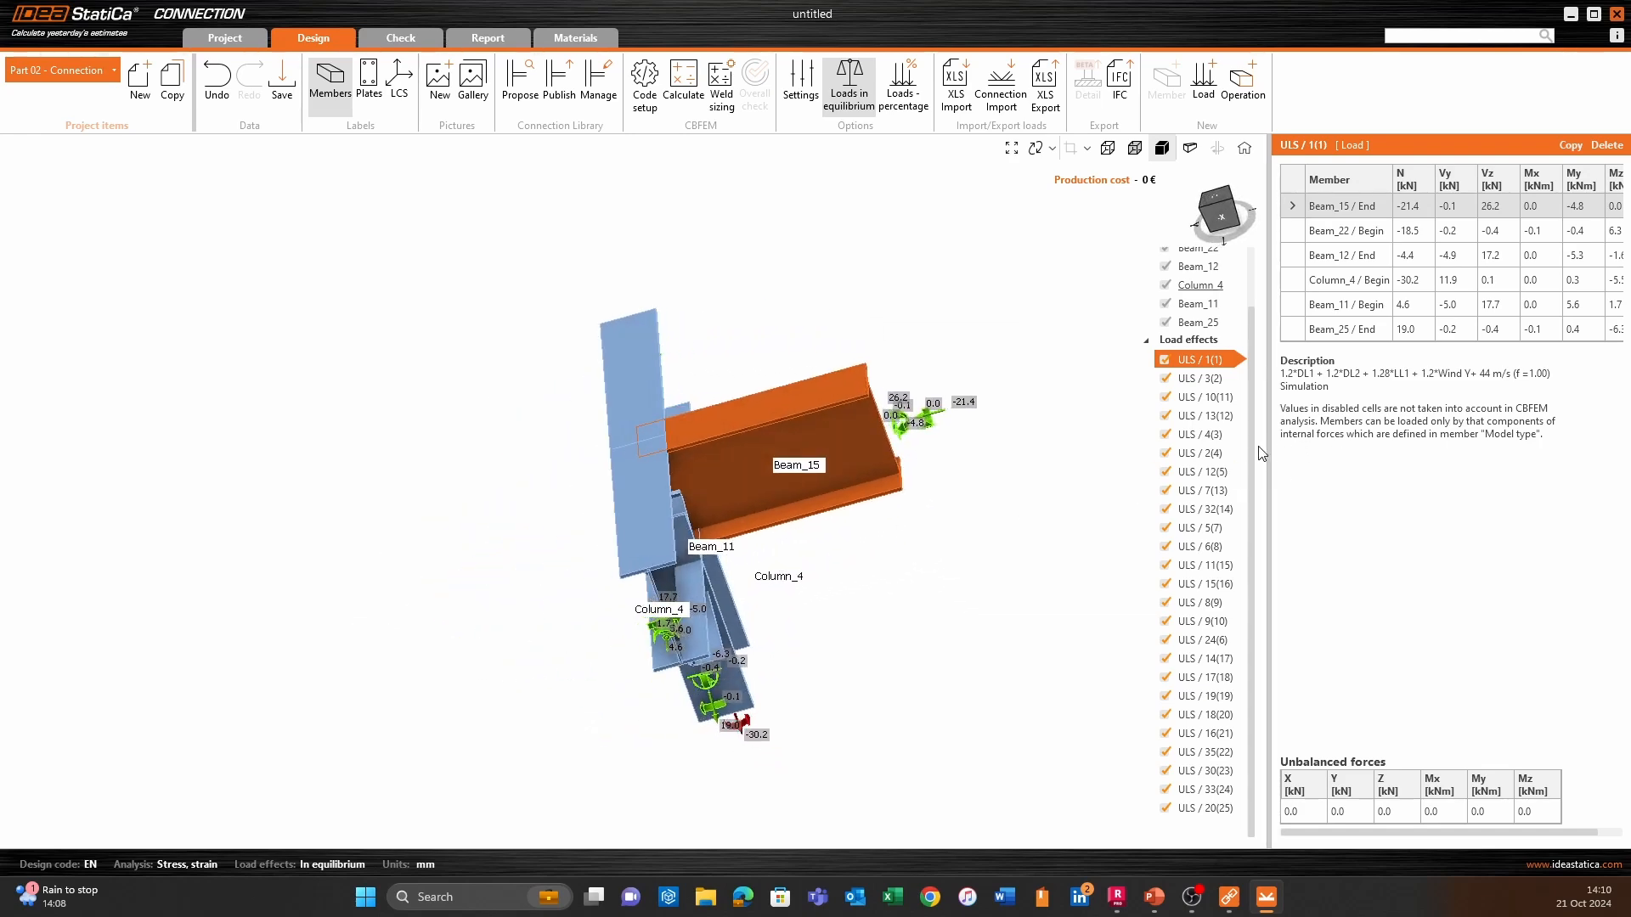
Bring up the member properties of the angle brace Beam_22 and examine how it sits in the joint from different angles.
scroll(1247, 445, "up", 2)
left_click(1197, 295)
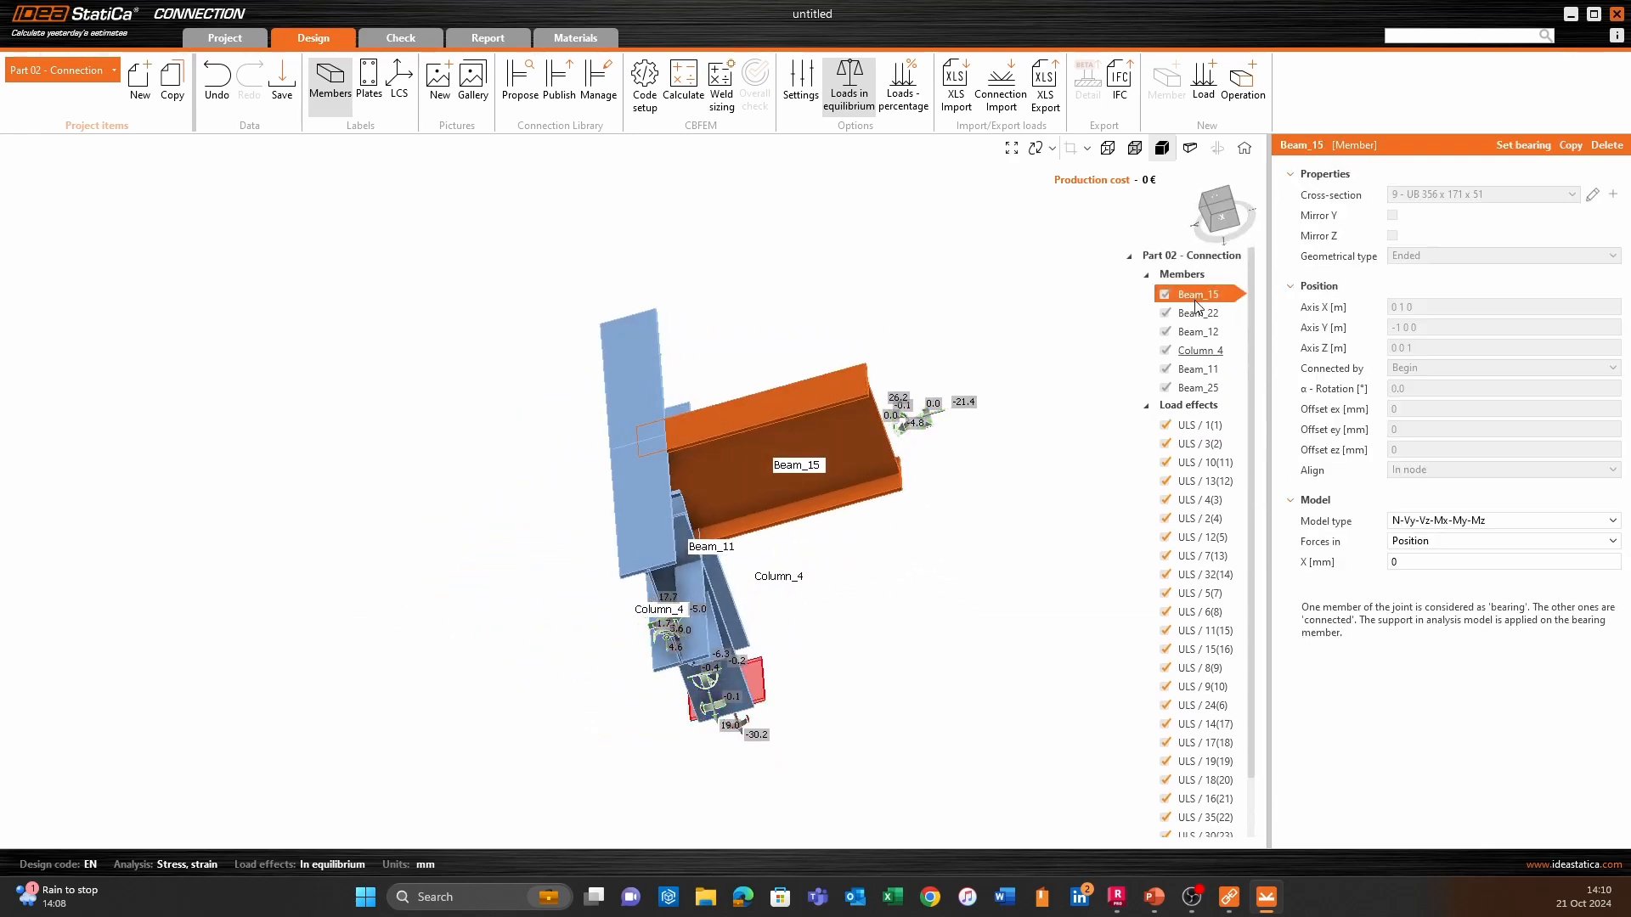
left_click(1198, 312)
right_click_drag(816, 578, 955, 560)
left_click(1598, 524)
left_click(1599, 524)
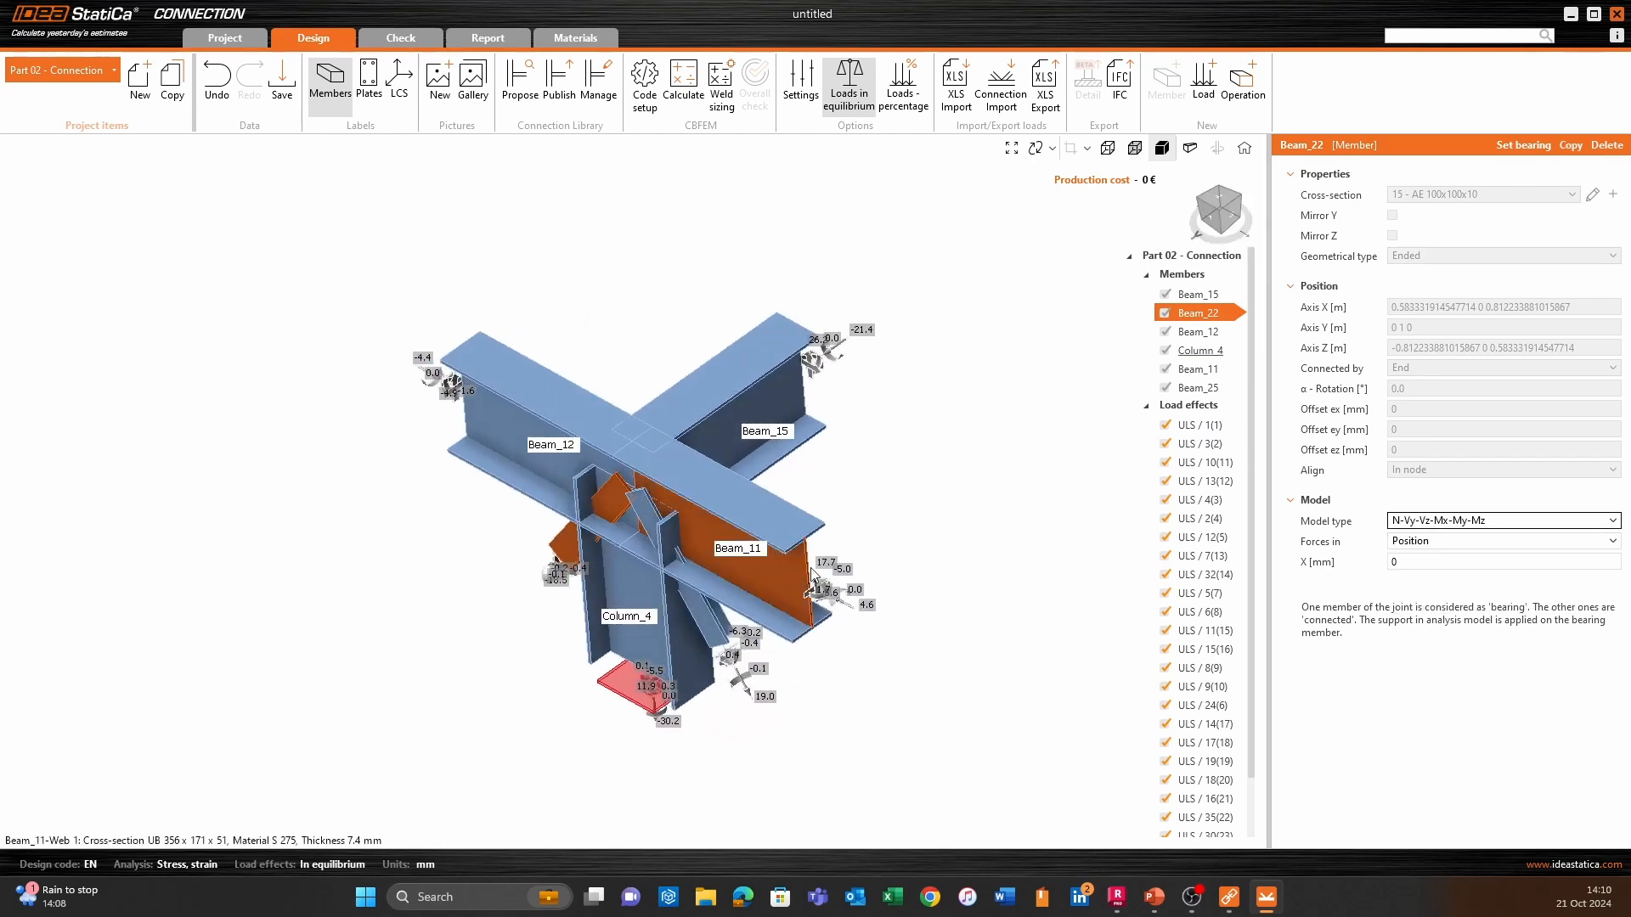
right_click_drag(813, 578, 951, 537)
right_click_drag(892, 646, 822, 664)
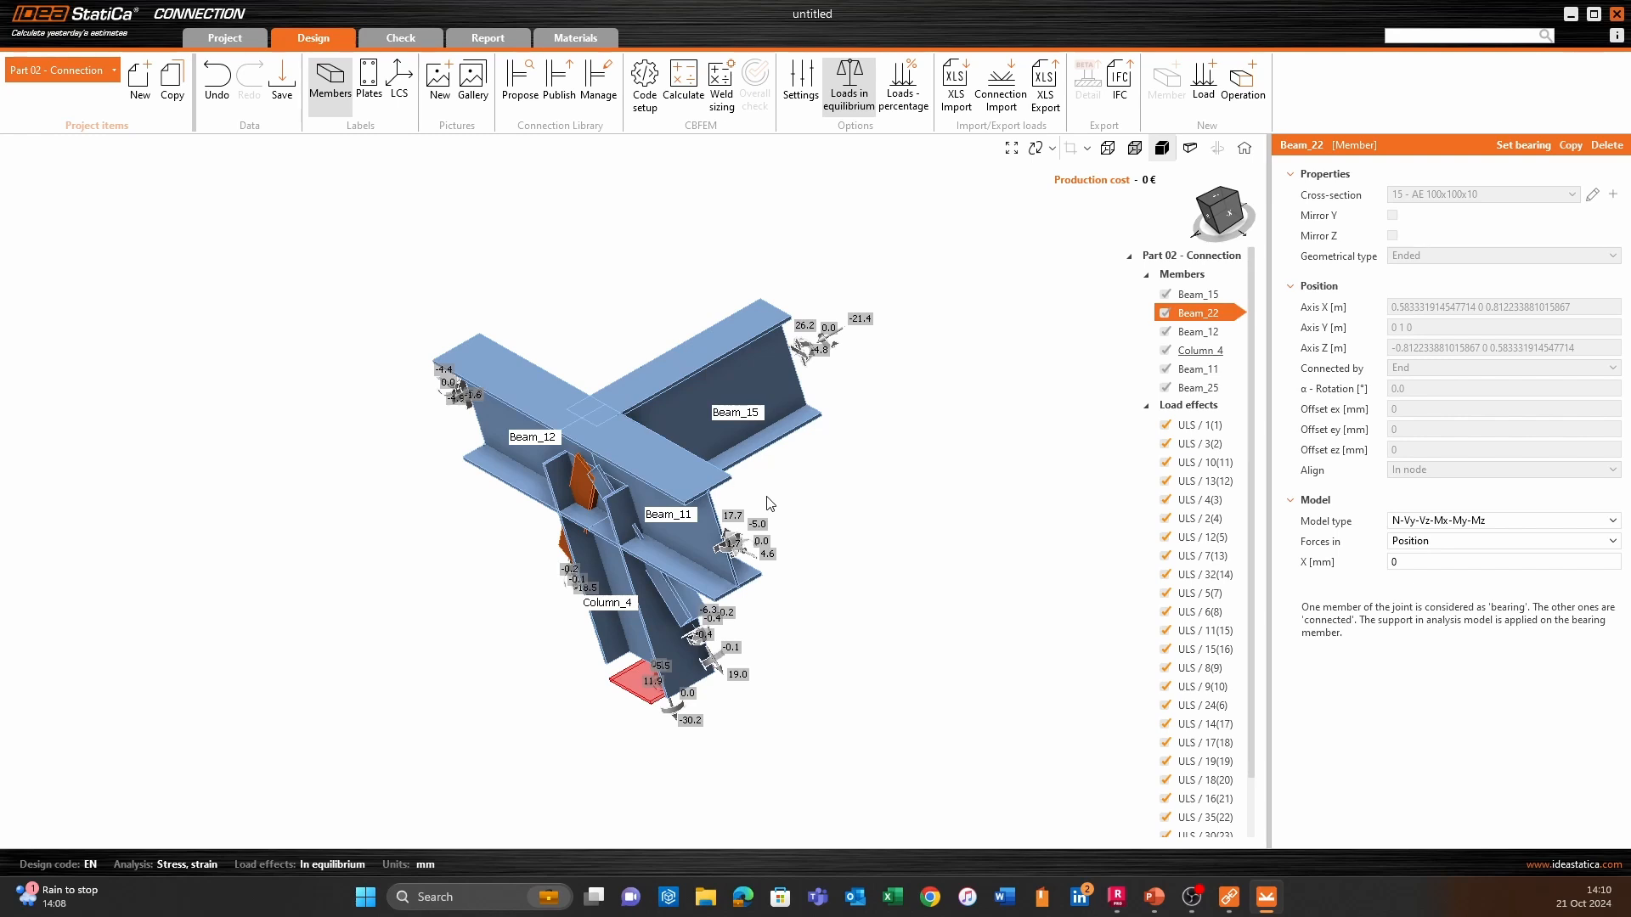
Set the model type of the angle brace Beam_22 to N-Vy-Vz.
left_click(1541, 526)
left_click(1542, 526)
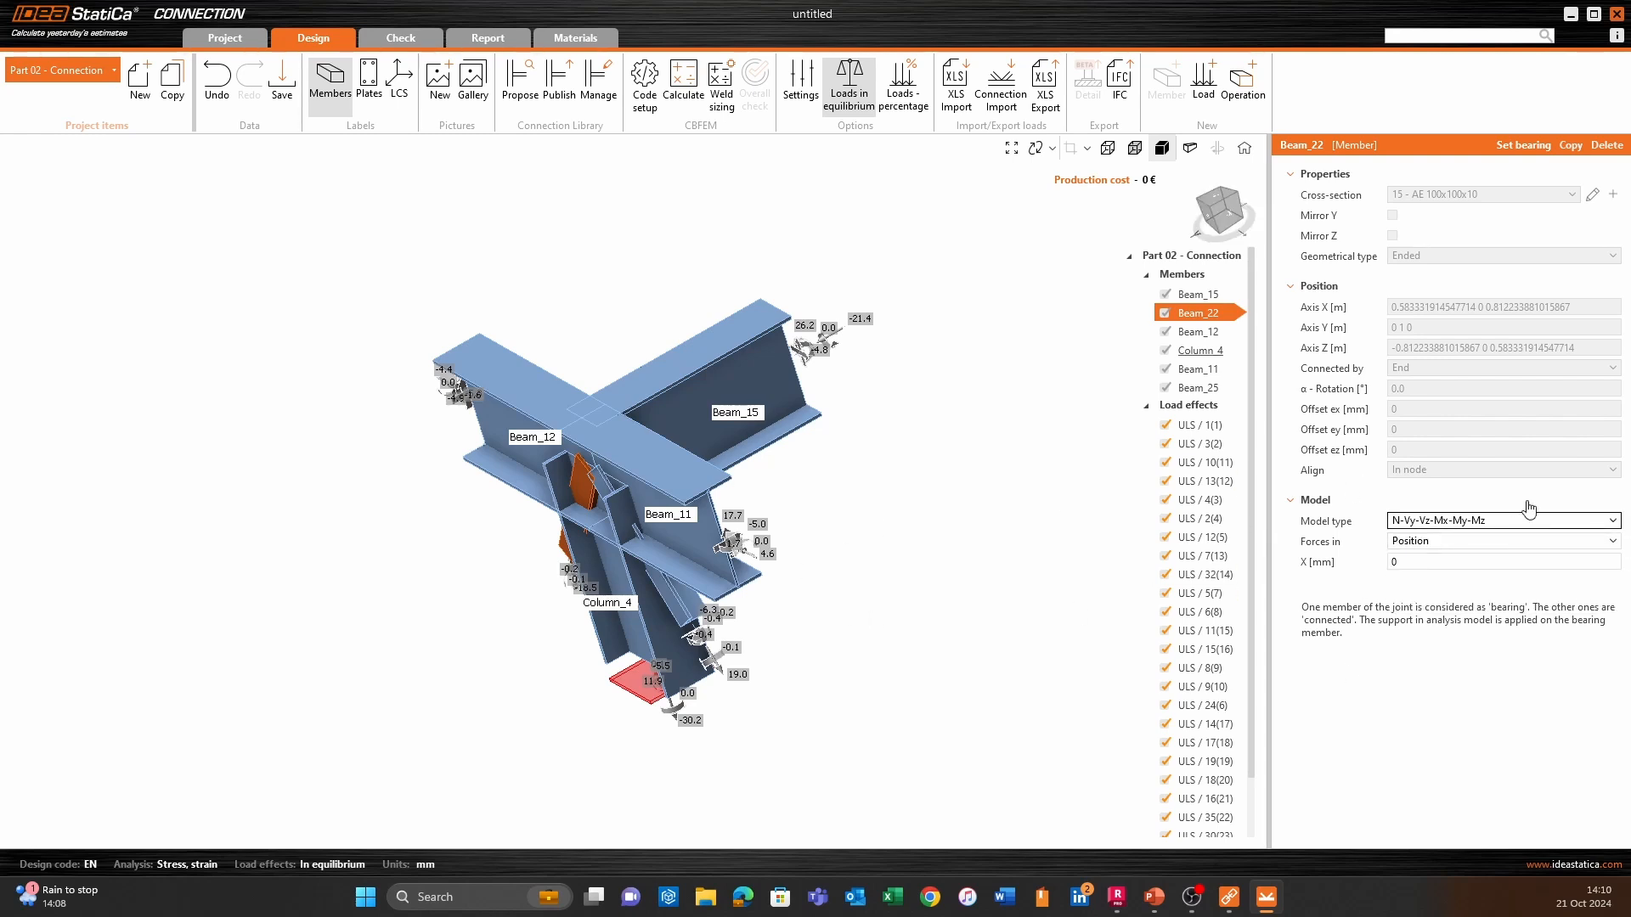
left_click(1553, 521)
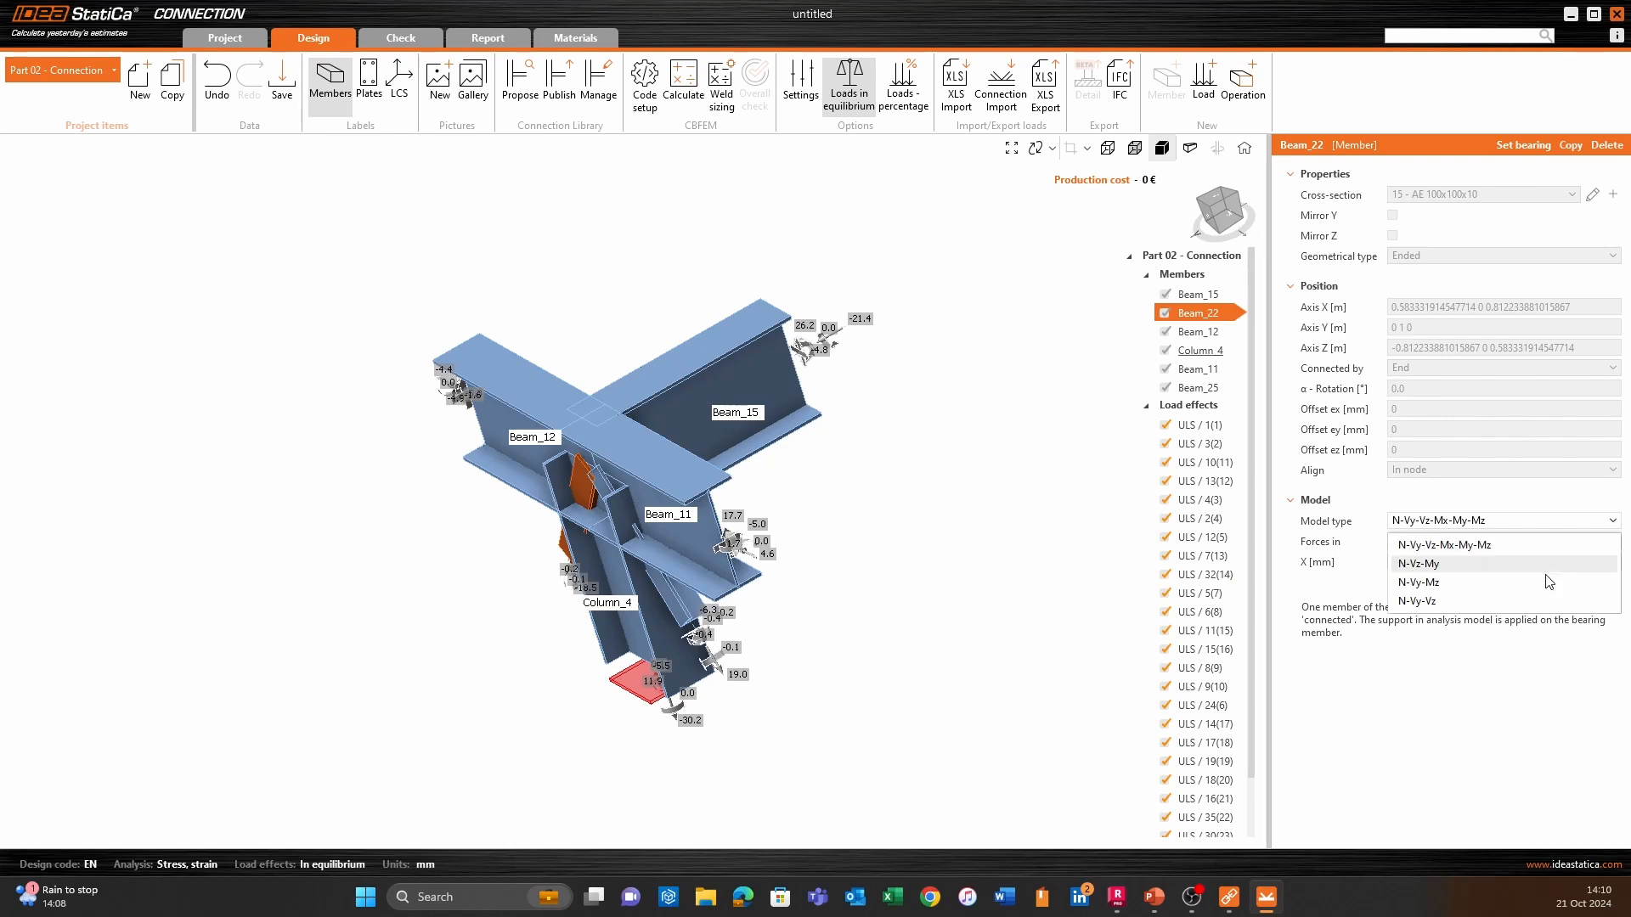
left_click(1442, 608)
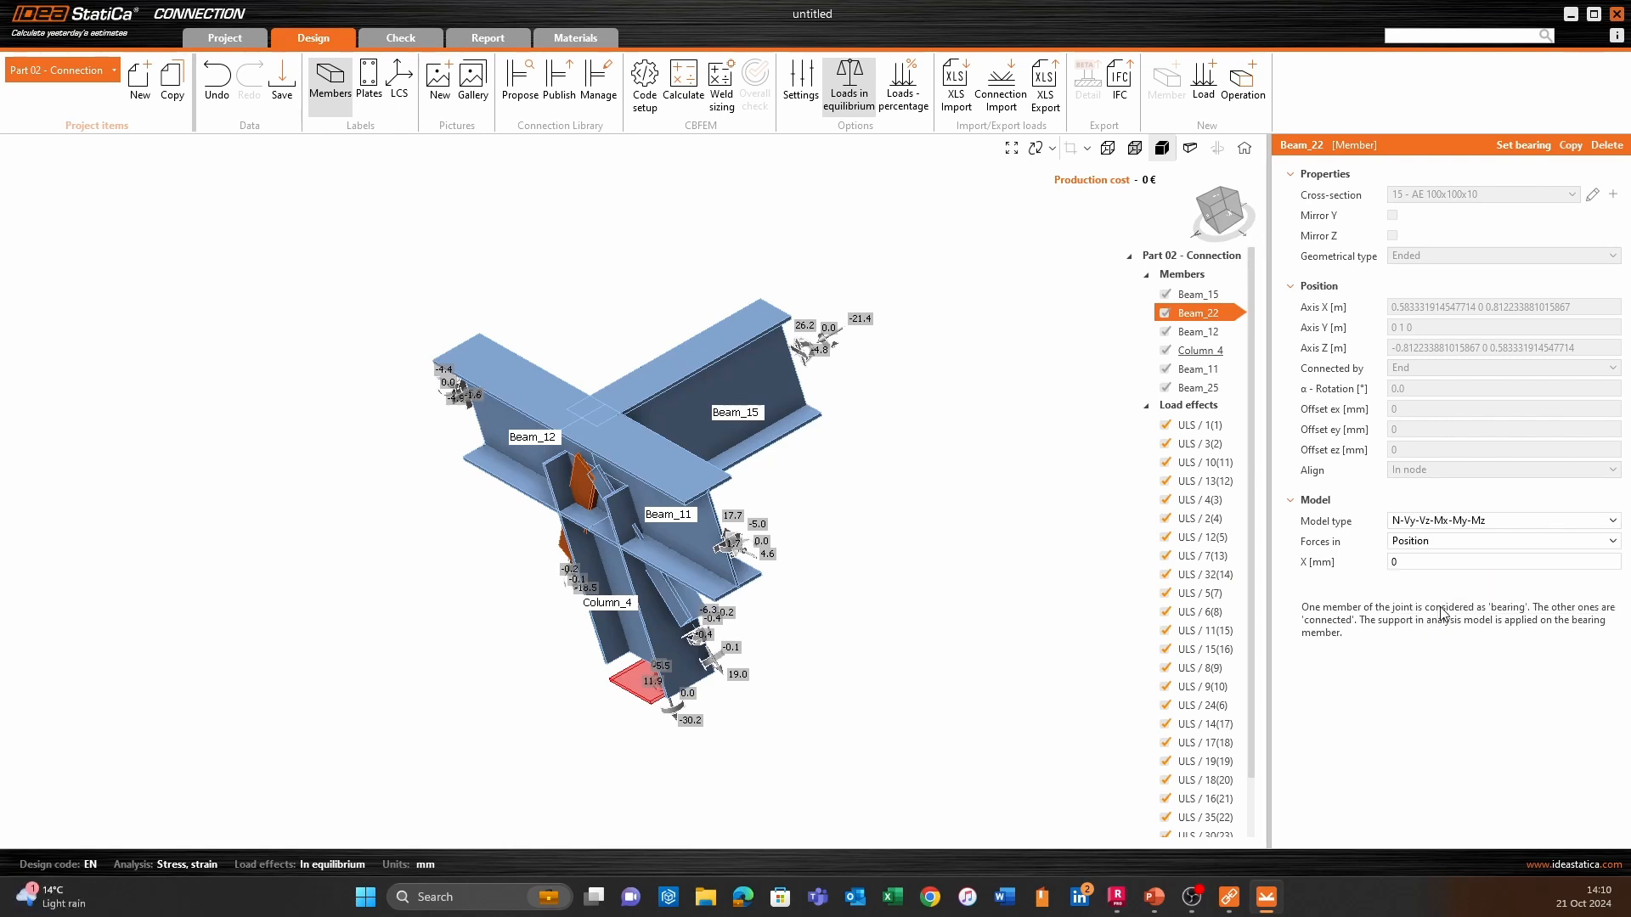
left_click(1417, 544)
left_click(1417, 544)
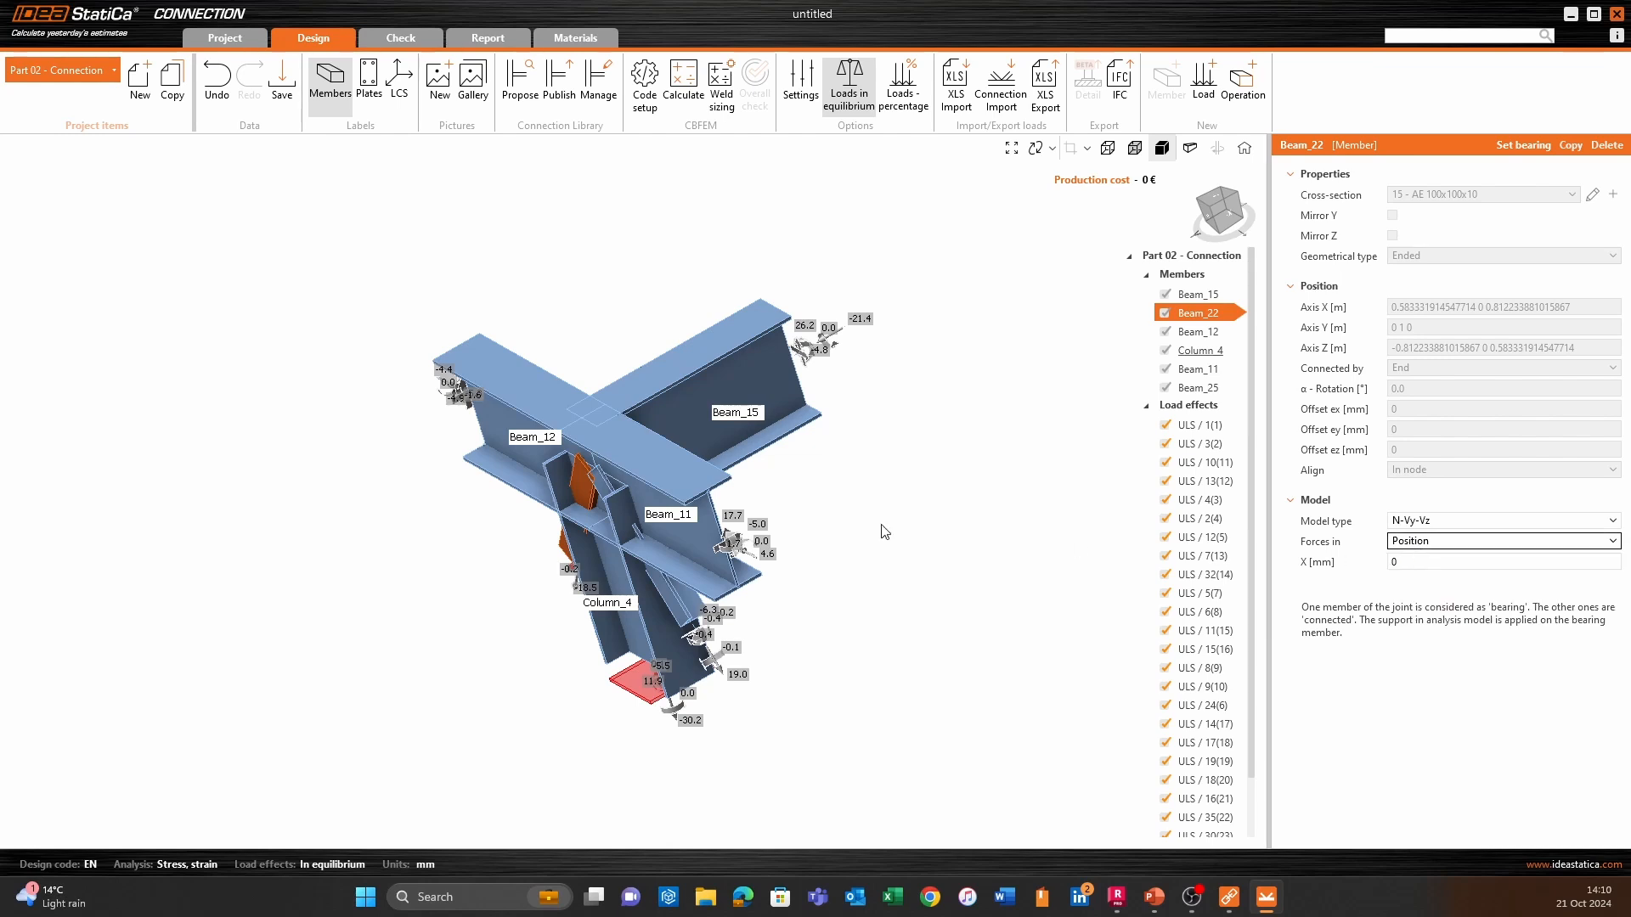
Review Beam_22's forces and disabled moments across load effects ULS / 1(1), 10(11), 4(3), 12(5) and 13(12).
left_click(1201, 424)
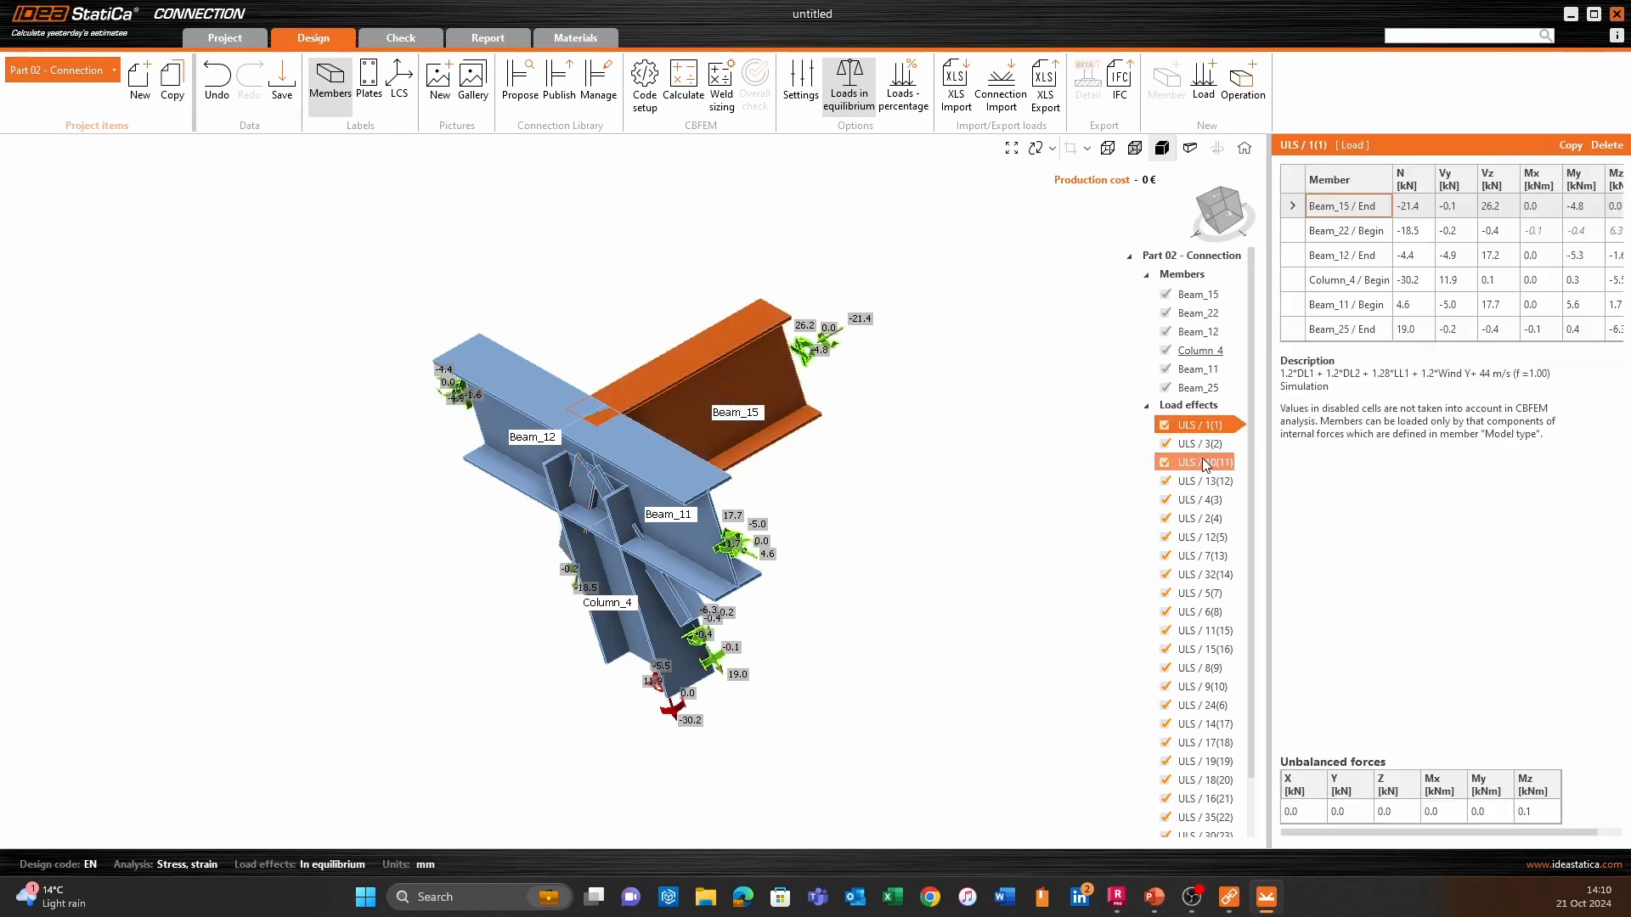
left_click(1202, 460)
left_click(1196, 496)
left_click(1195, 540)
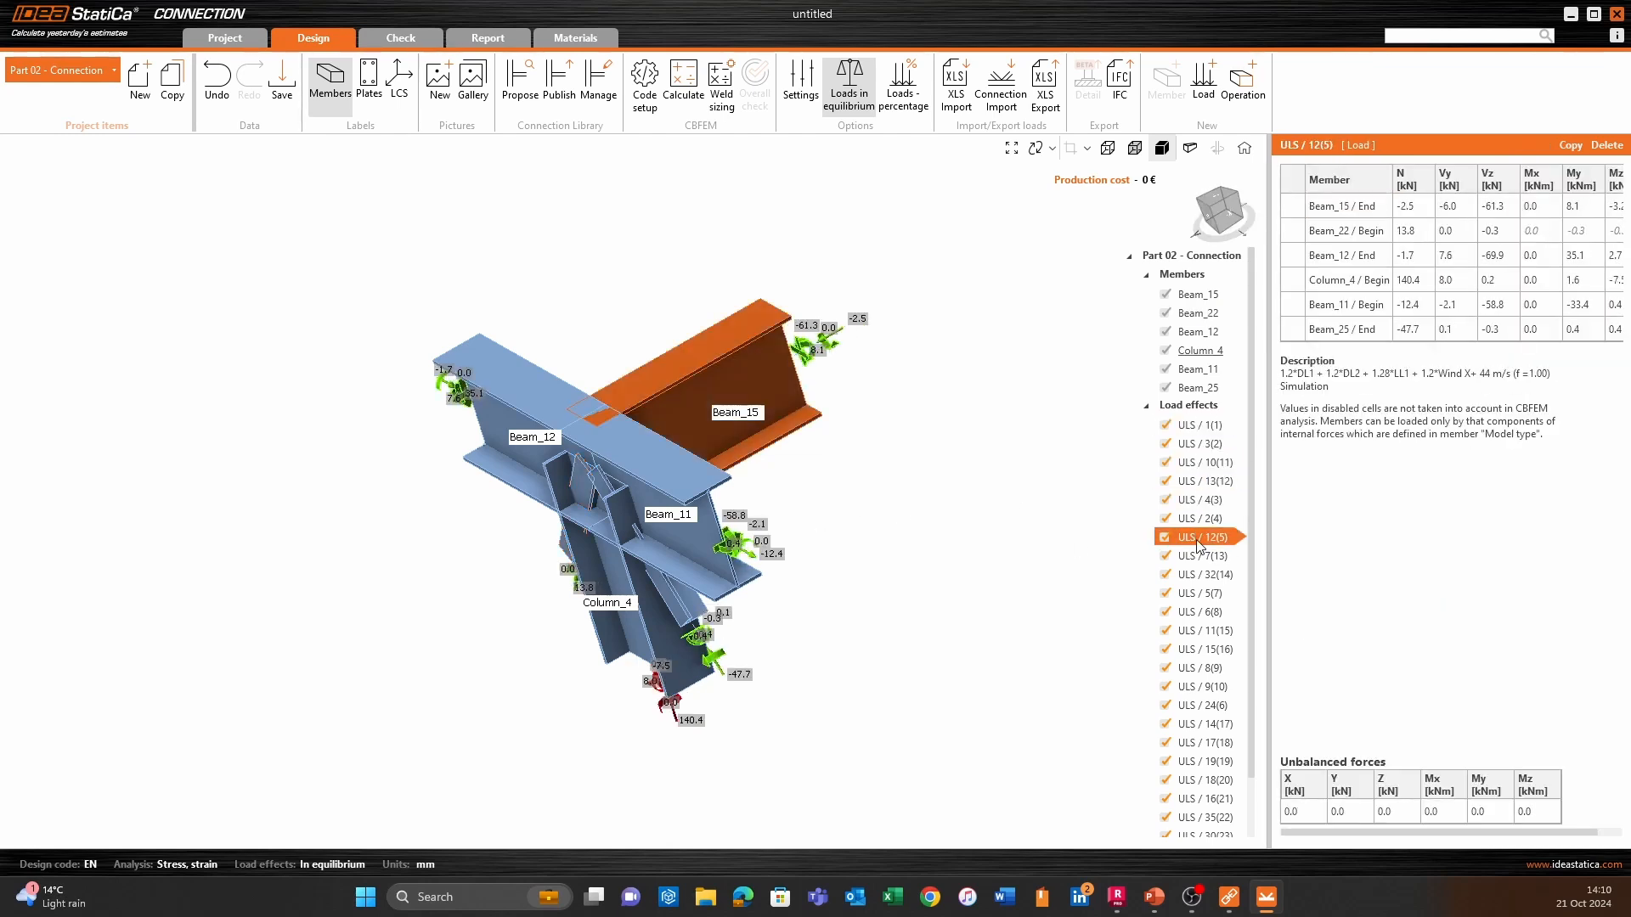
left_click(1211, 464)
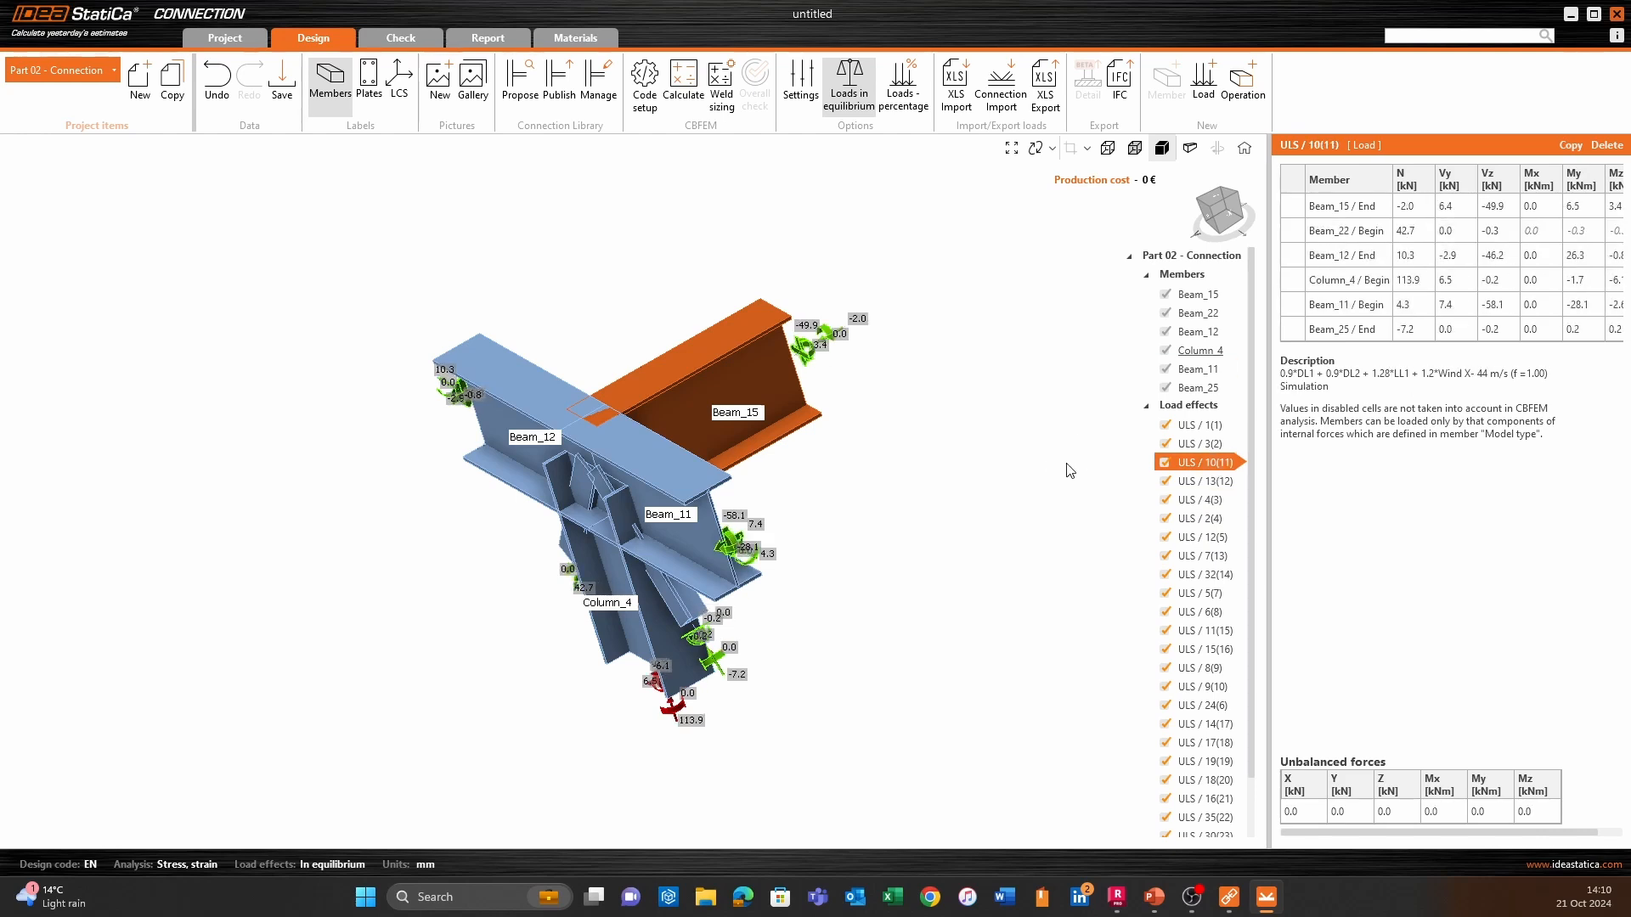
middle_click_drag(910, 496, 994, 502)
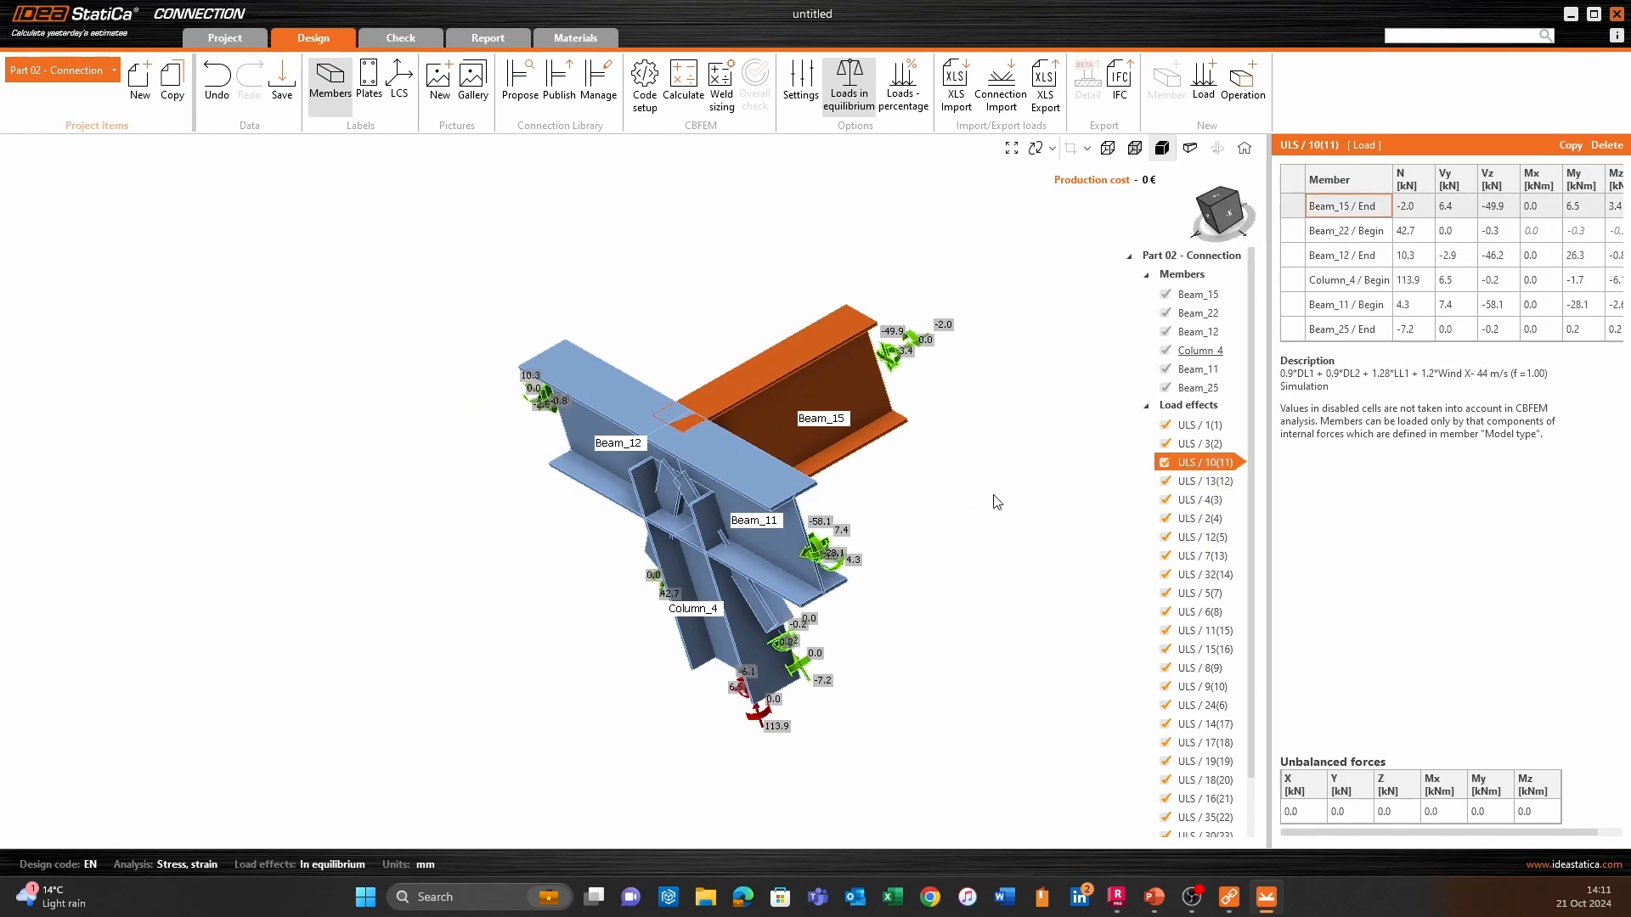
left_click(1533, 240)
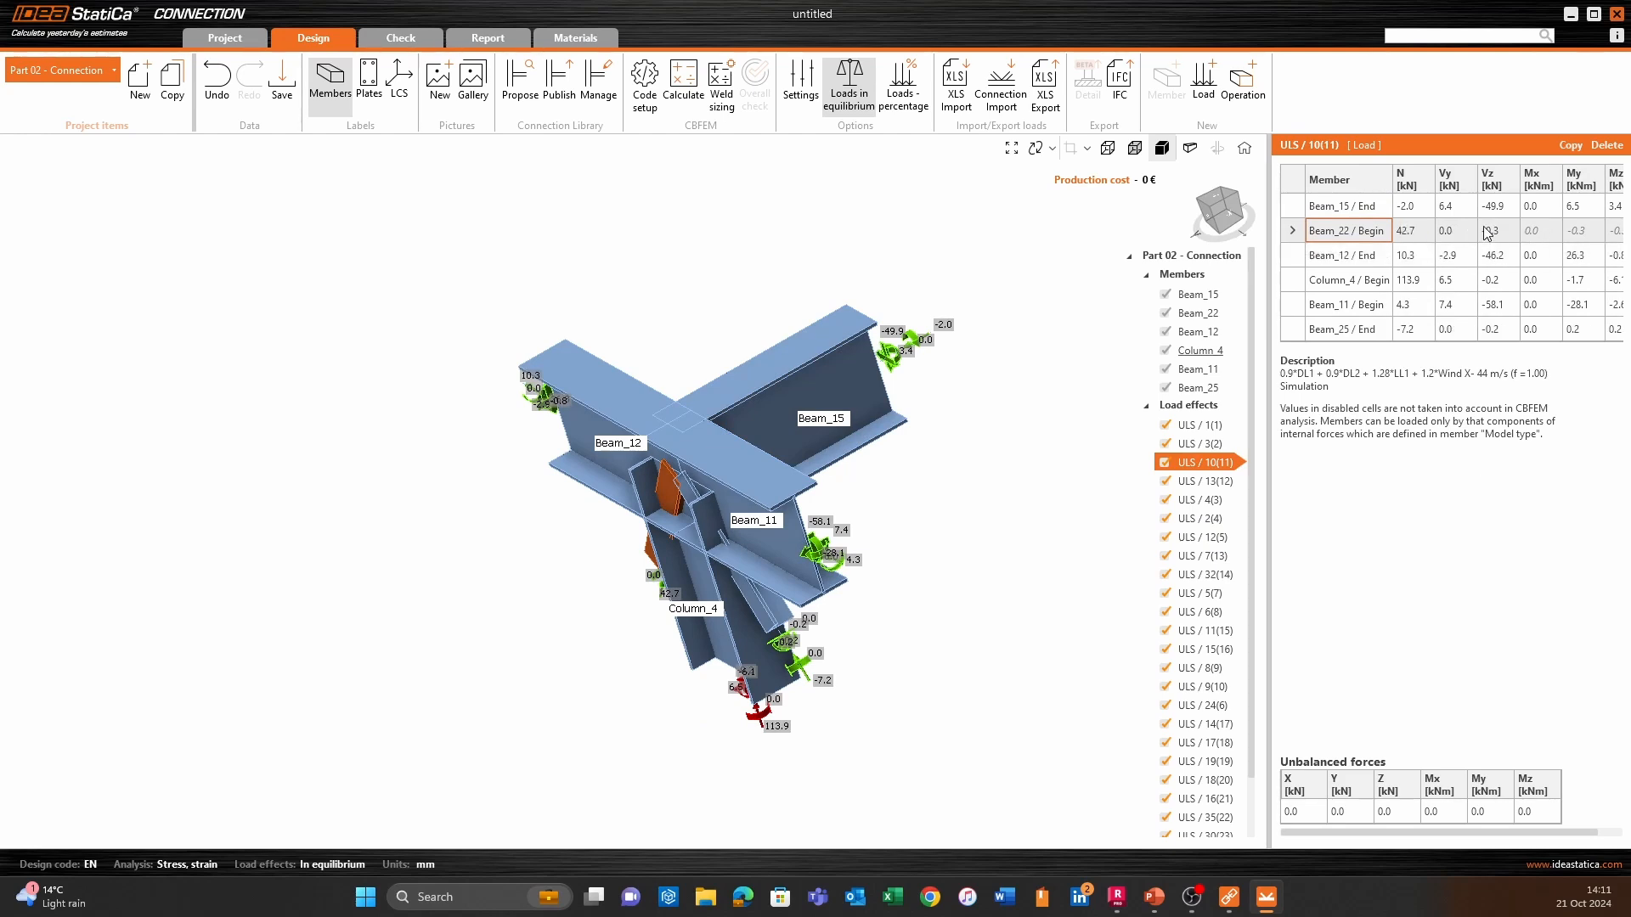
left_click_drag(1453, 843, 1522, 849)
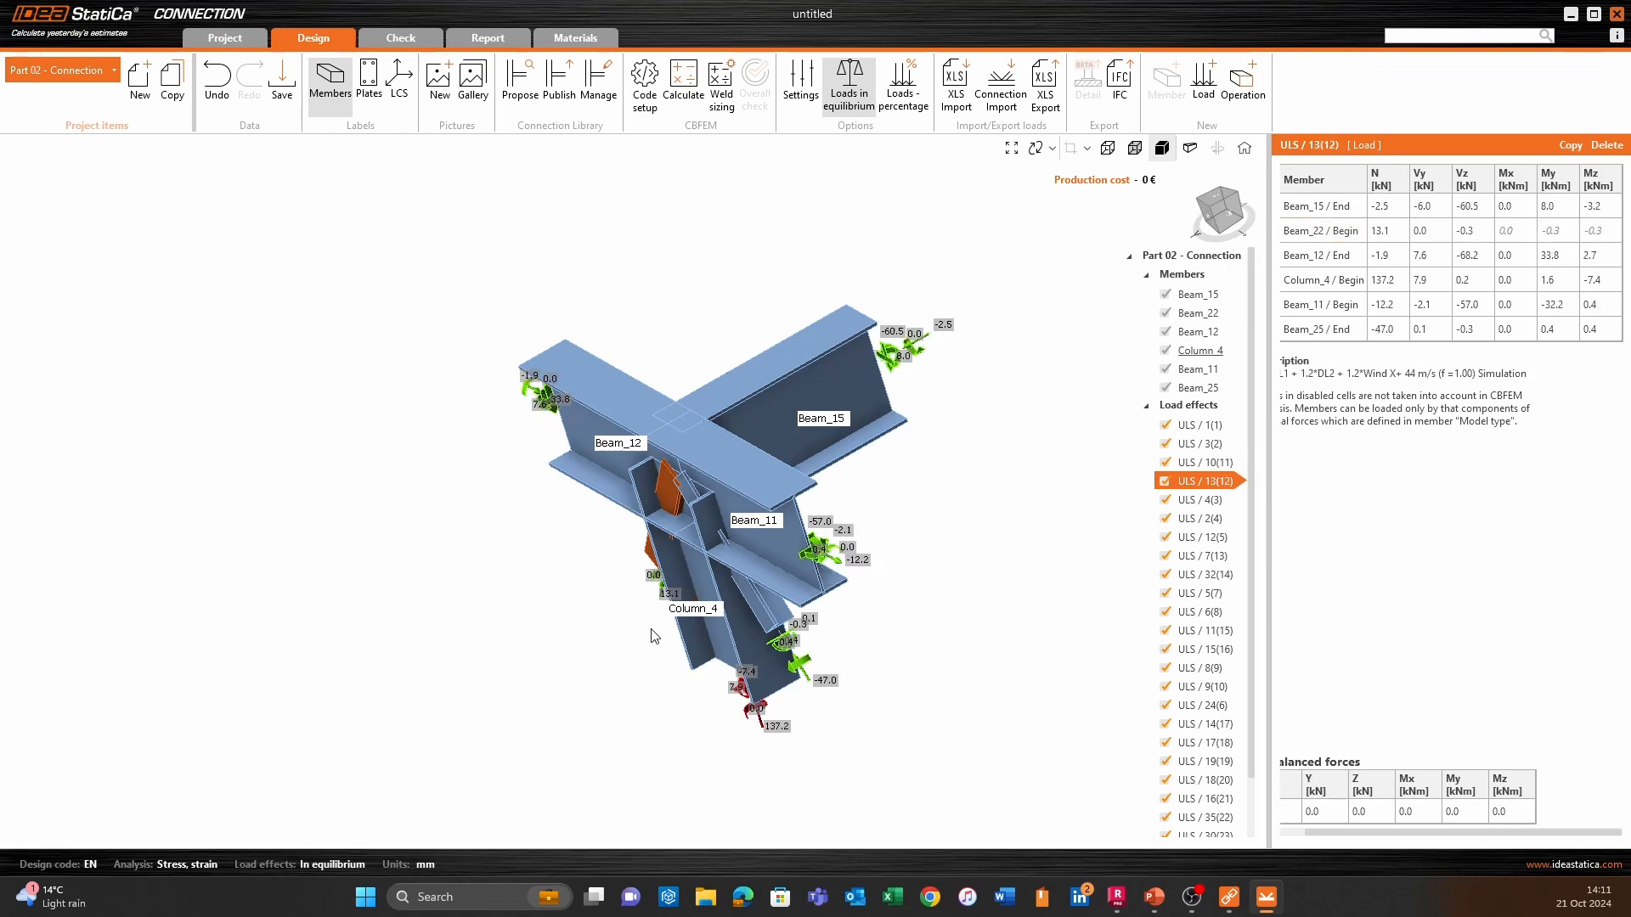
Check the available model type options for Beam_15 without changing its setting, and look over the whole joint.
left_click(1223, 302)
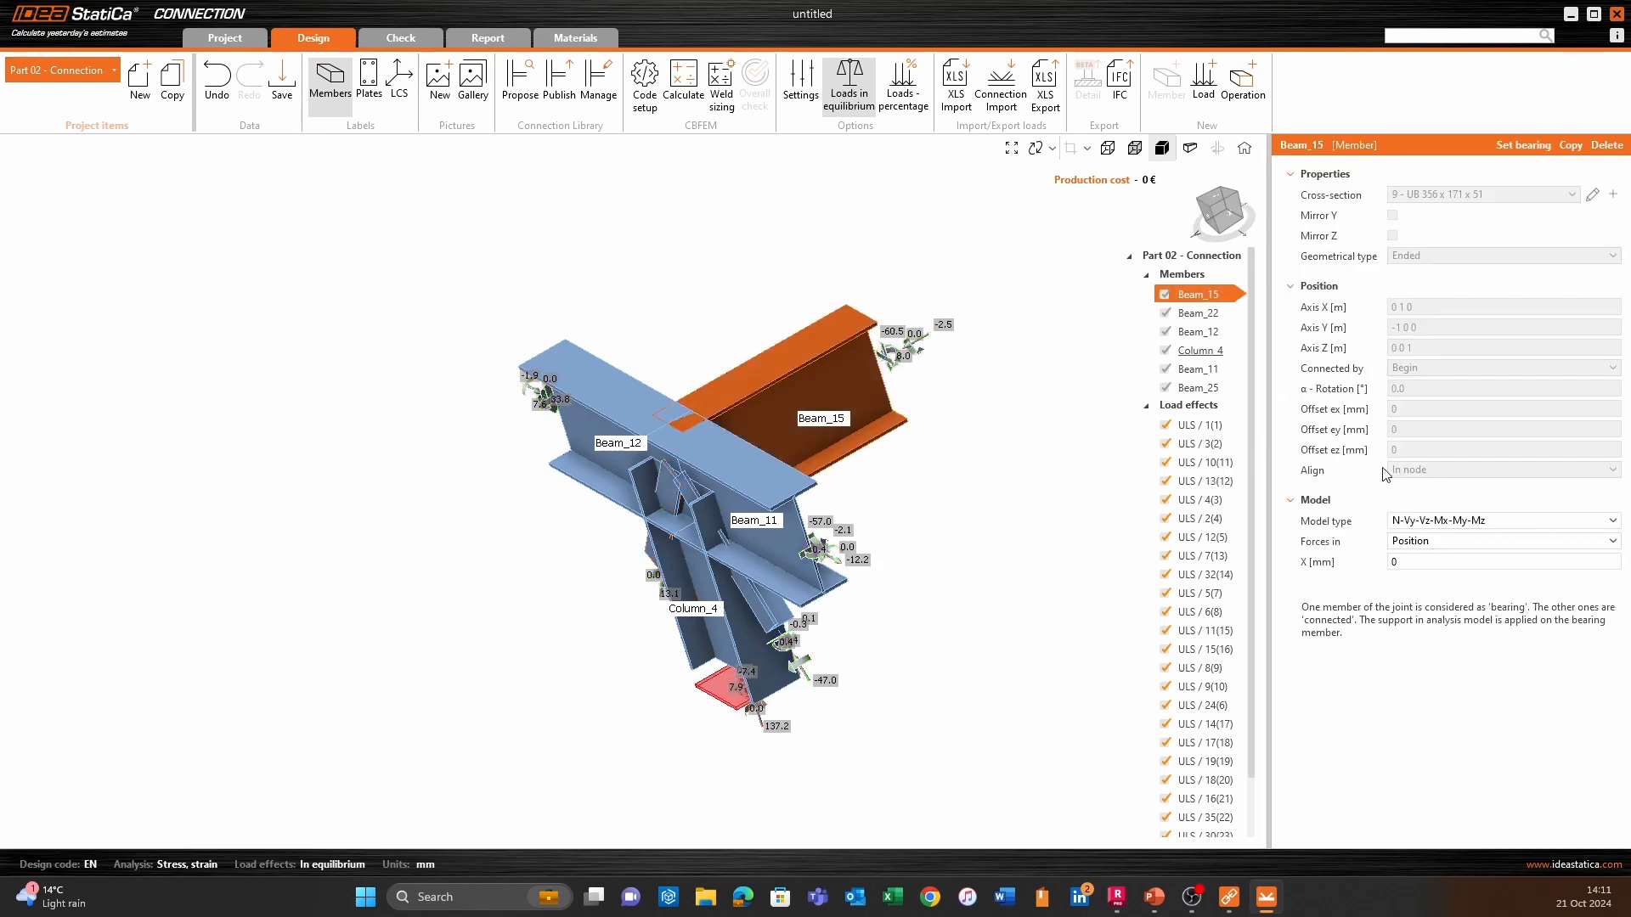
left_click(1492, 524)
left_click(1491, 523)
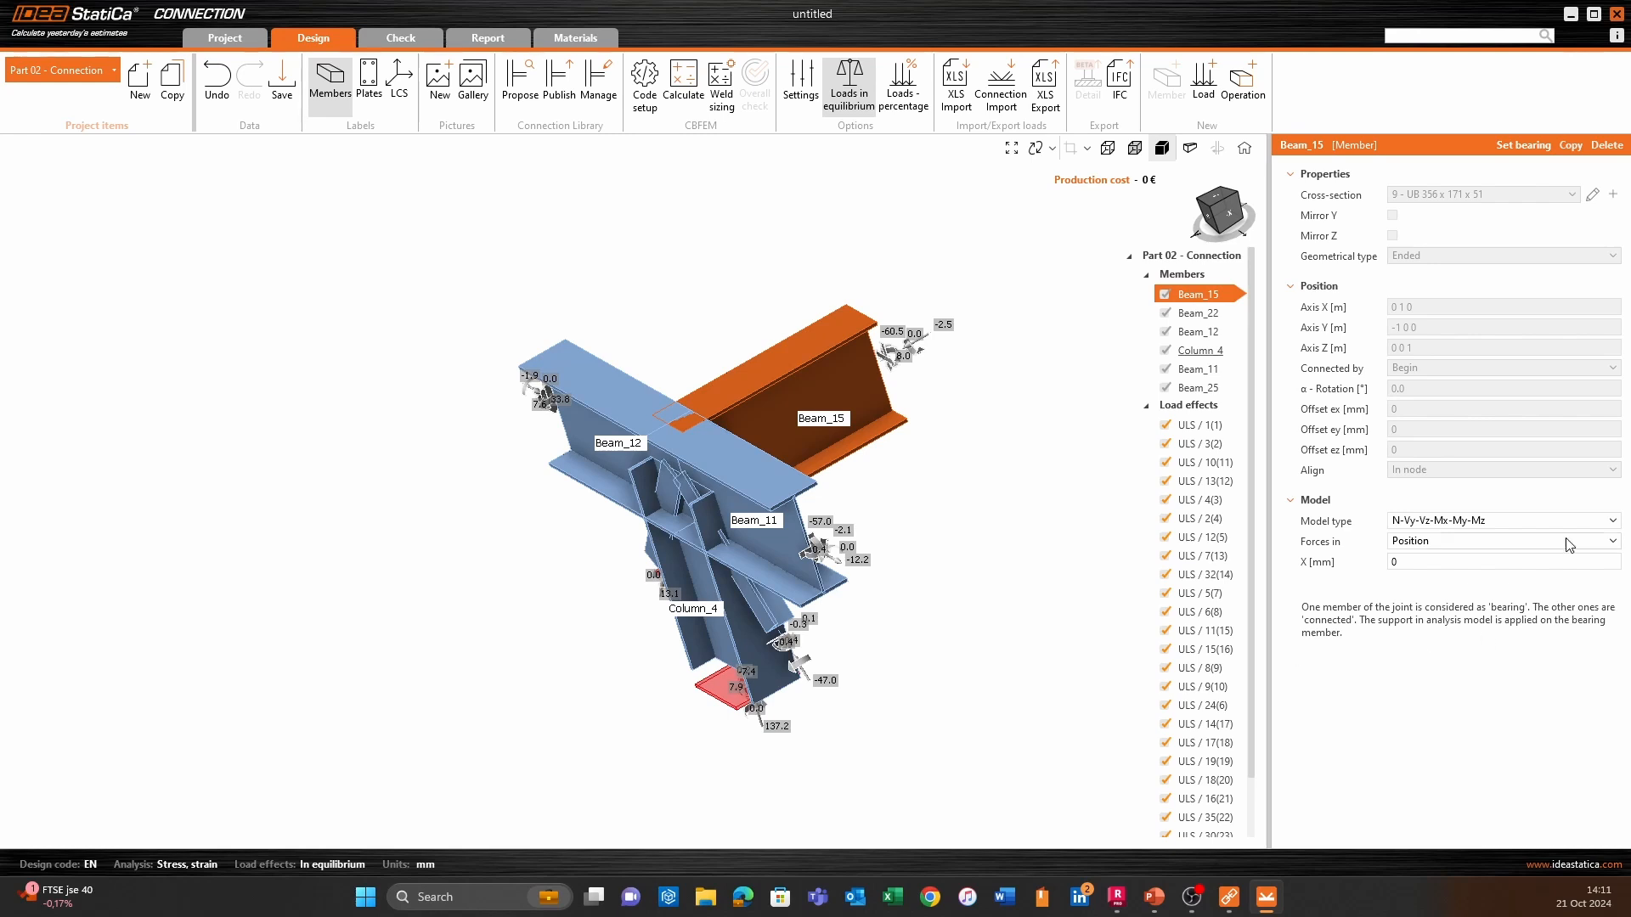
left_click(1608, 522)
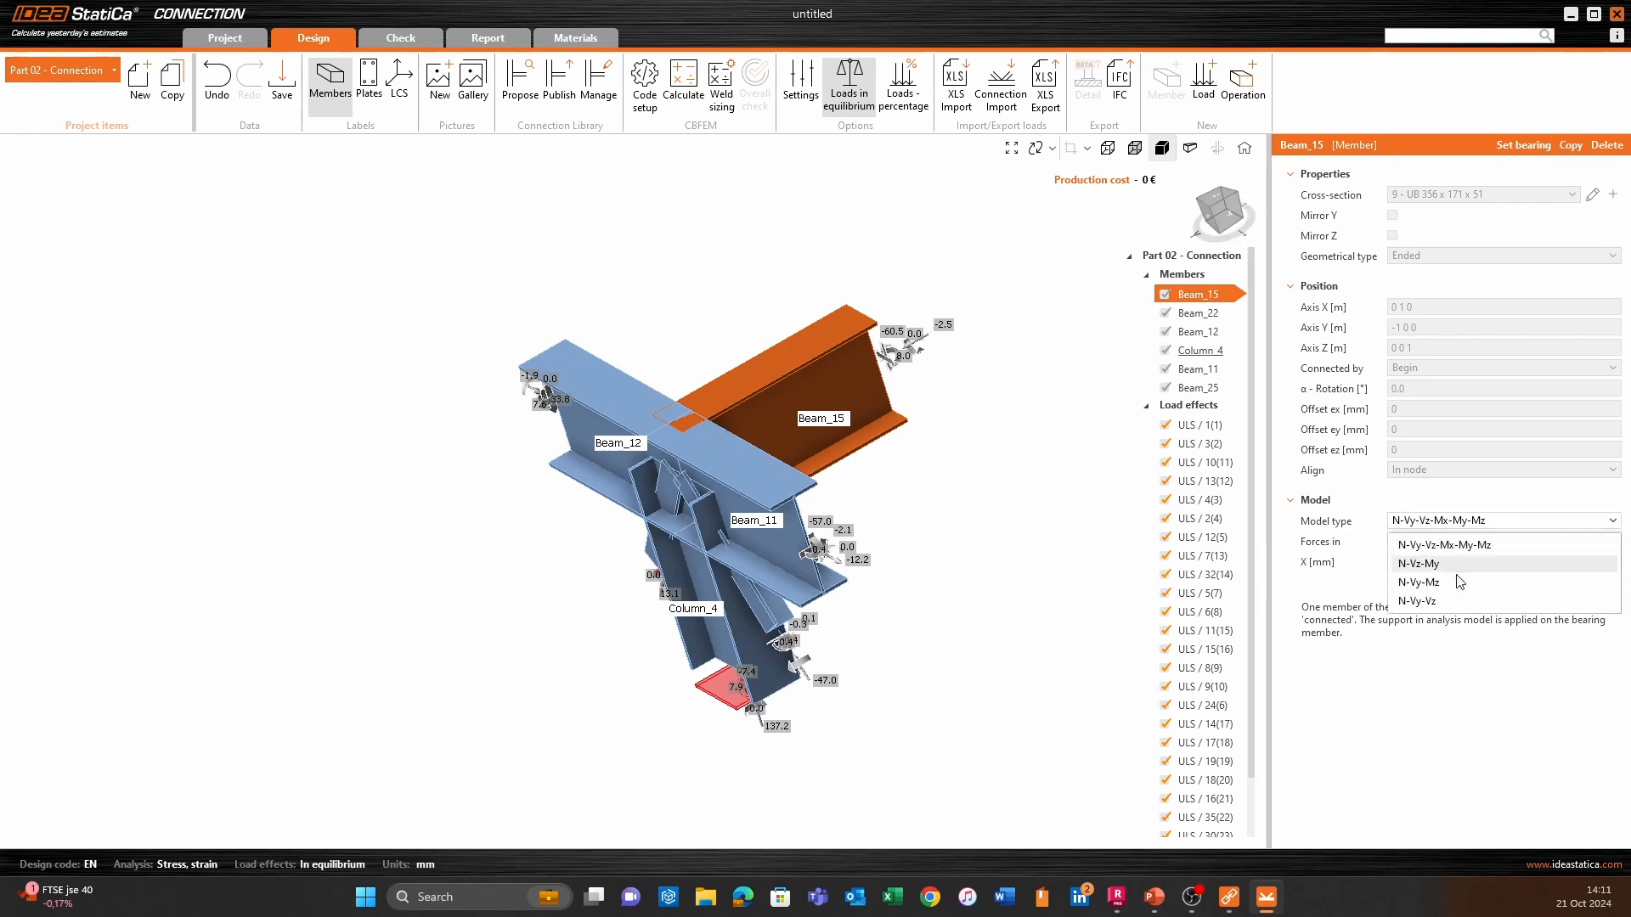
left_click(1382, 747)
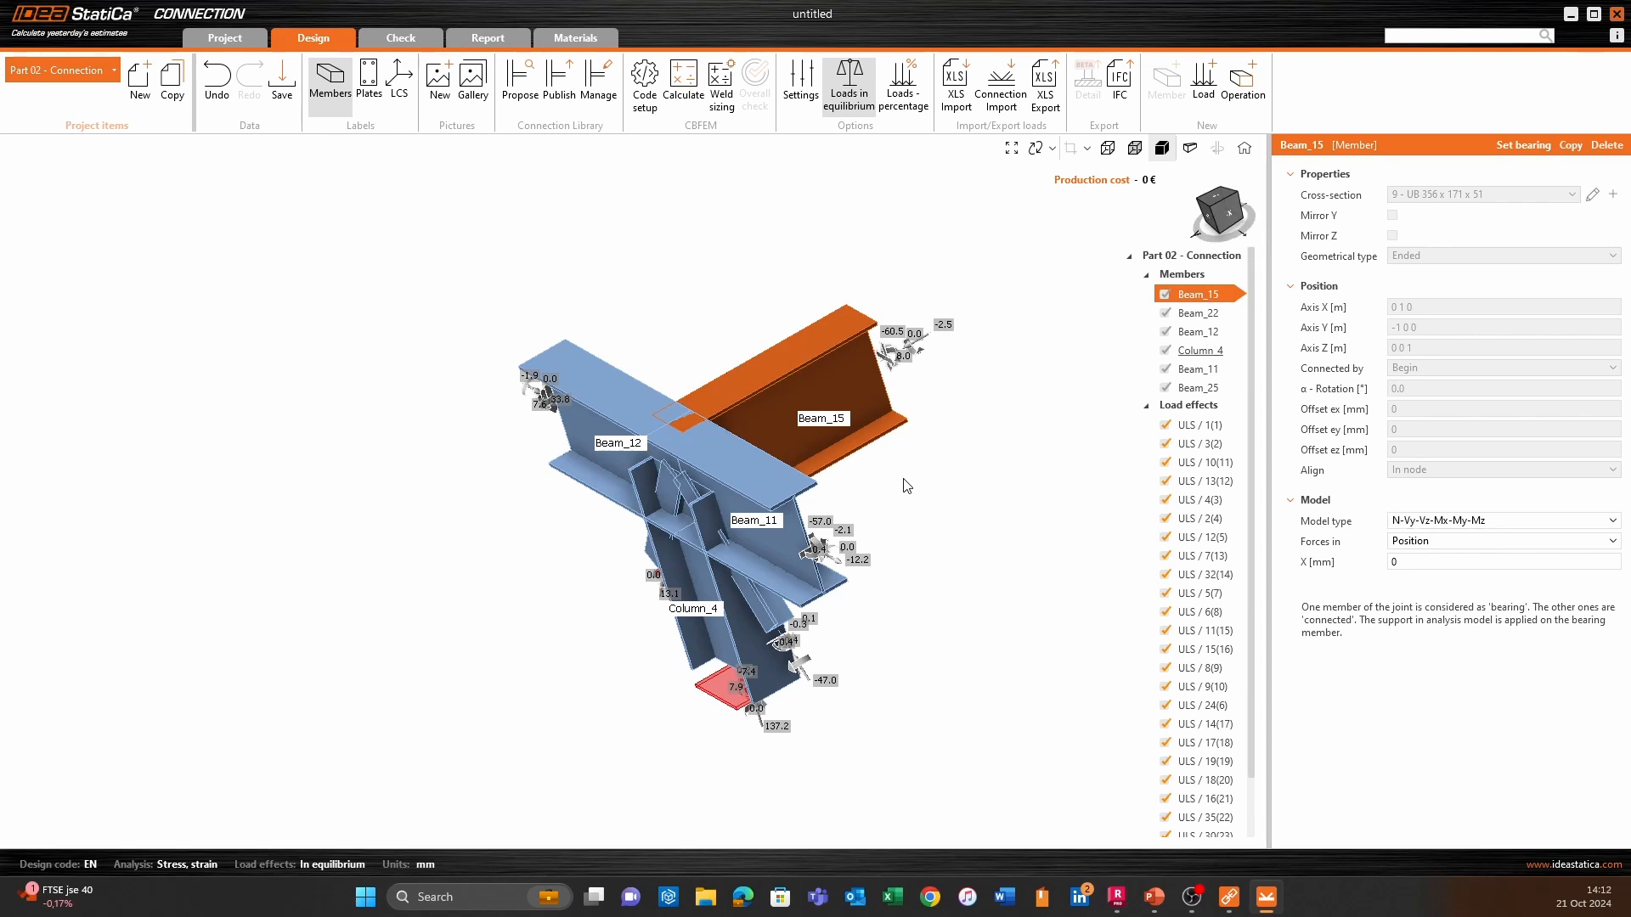
middle_click_drag(943, 493, 947, 541)
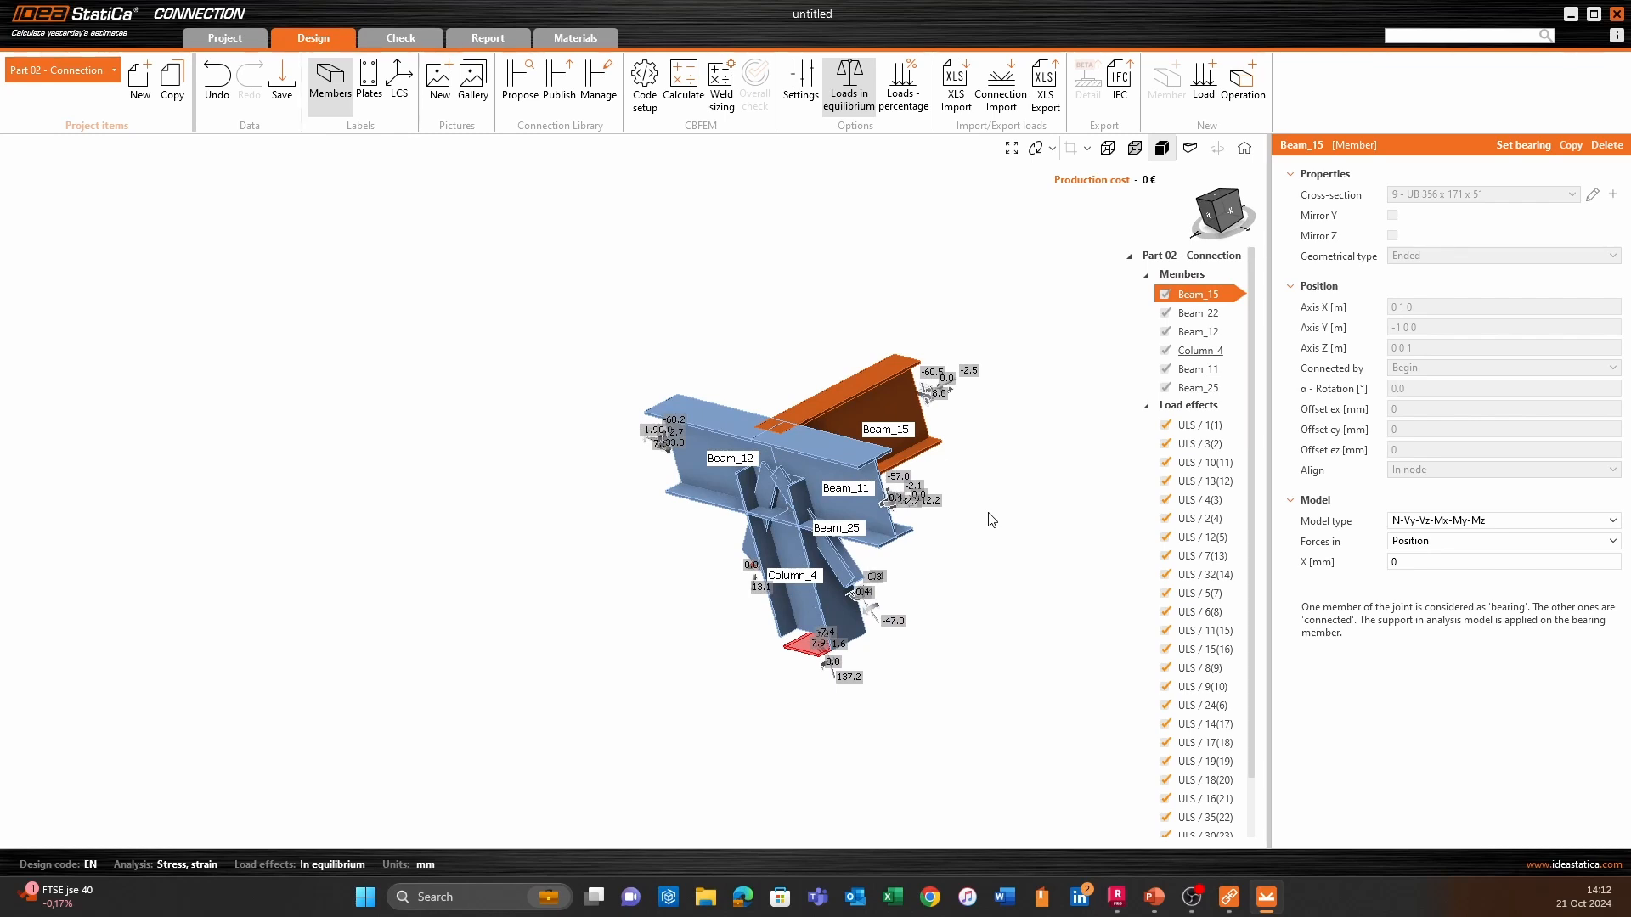
middle_click_drag(820, 264, 645, 267)
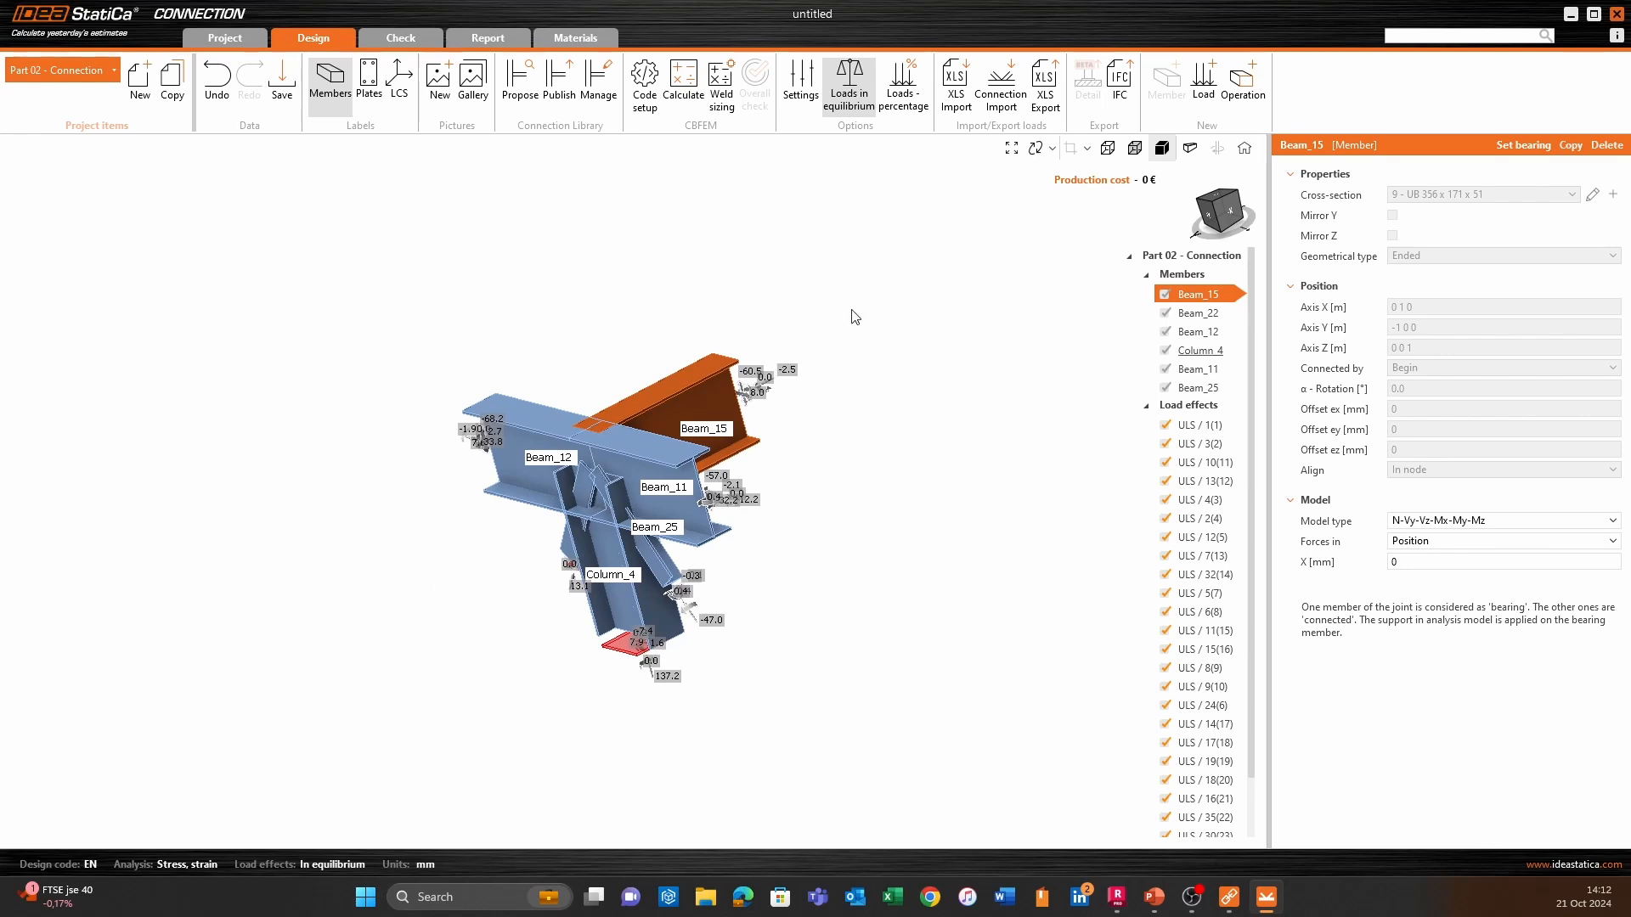